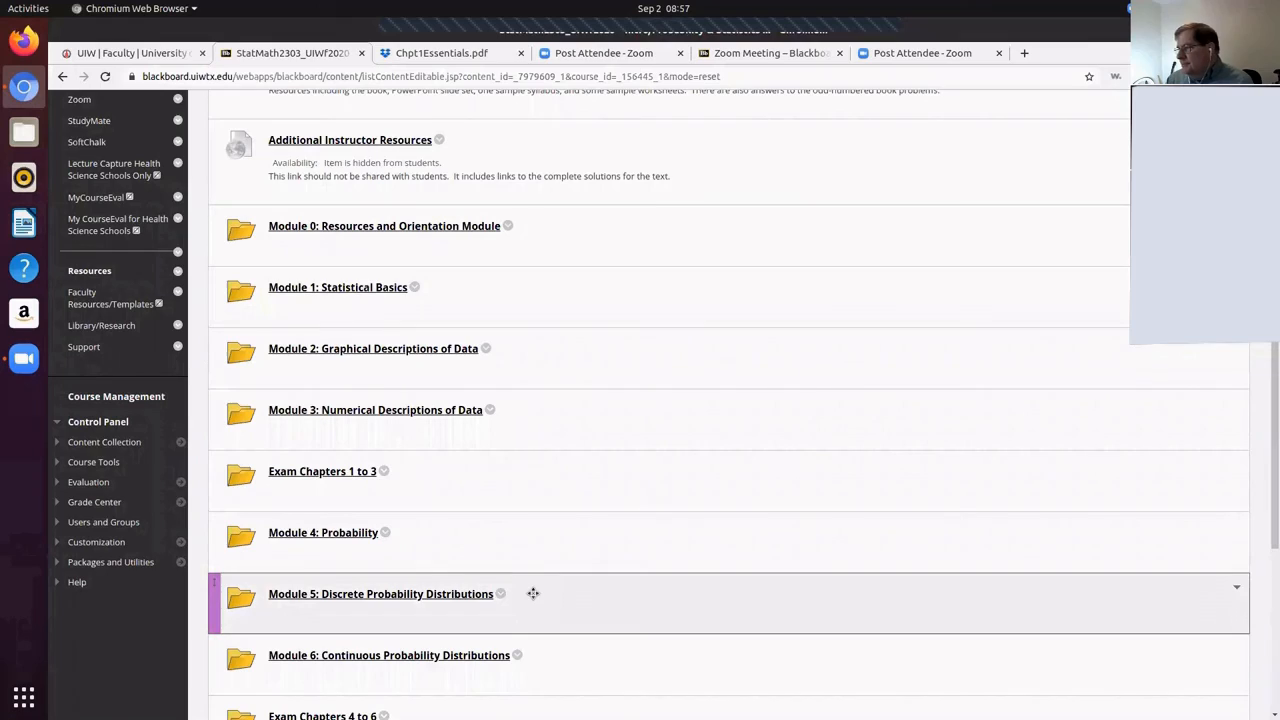
Go to the Module 2: Graphical Descriptions of Data page in Blackboard Learn.
click(327, 352)
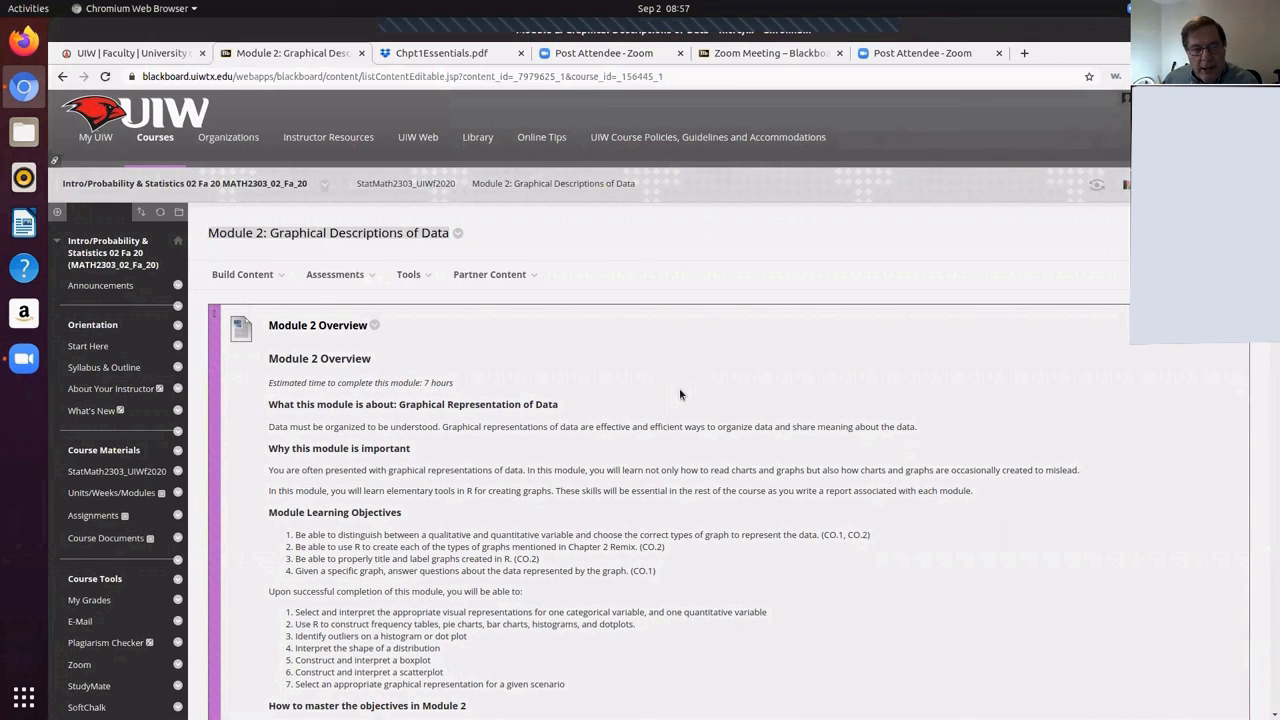
scroll(514, 375, down, 5)
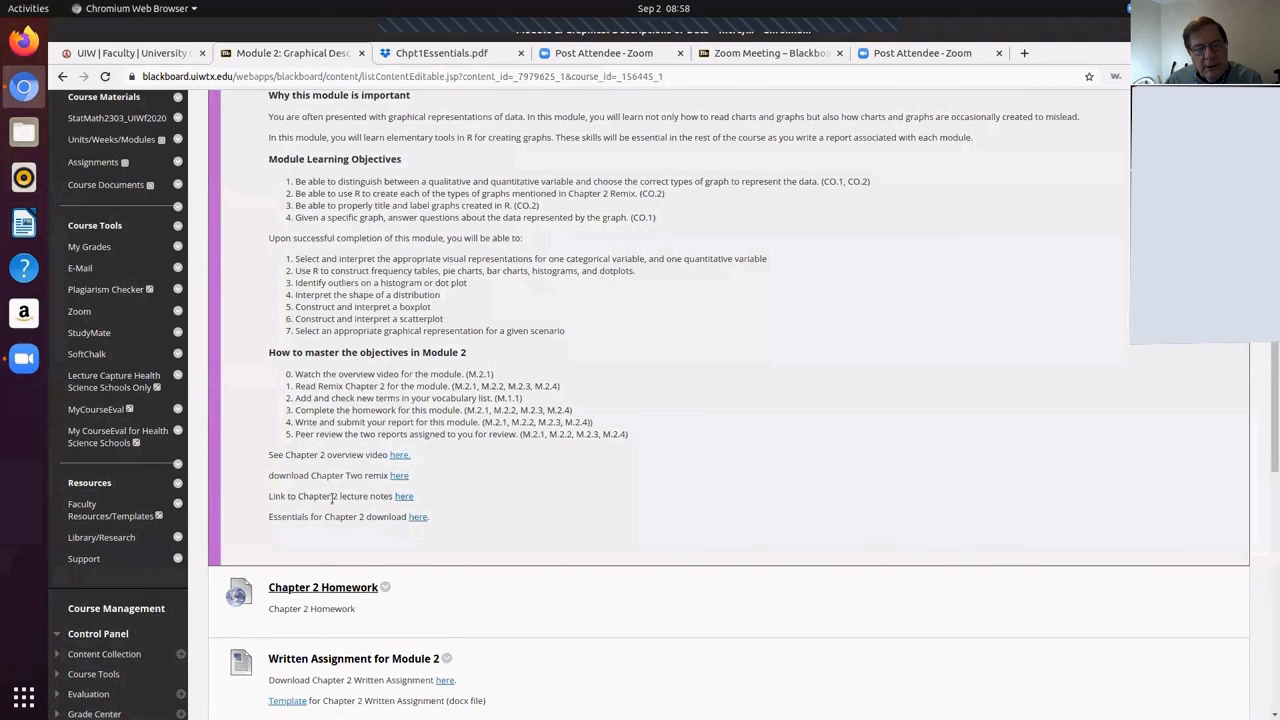
Load Chpt2Essentials.pdf in the Dropbox viewer and read to the table() examples.
click(417, 519)
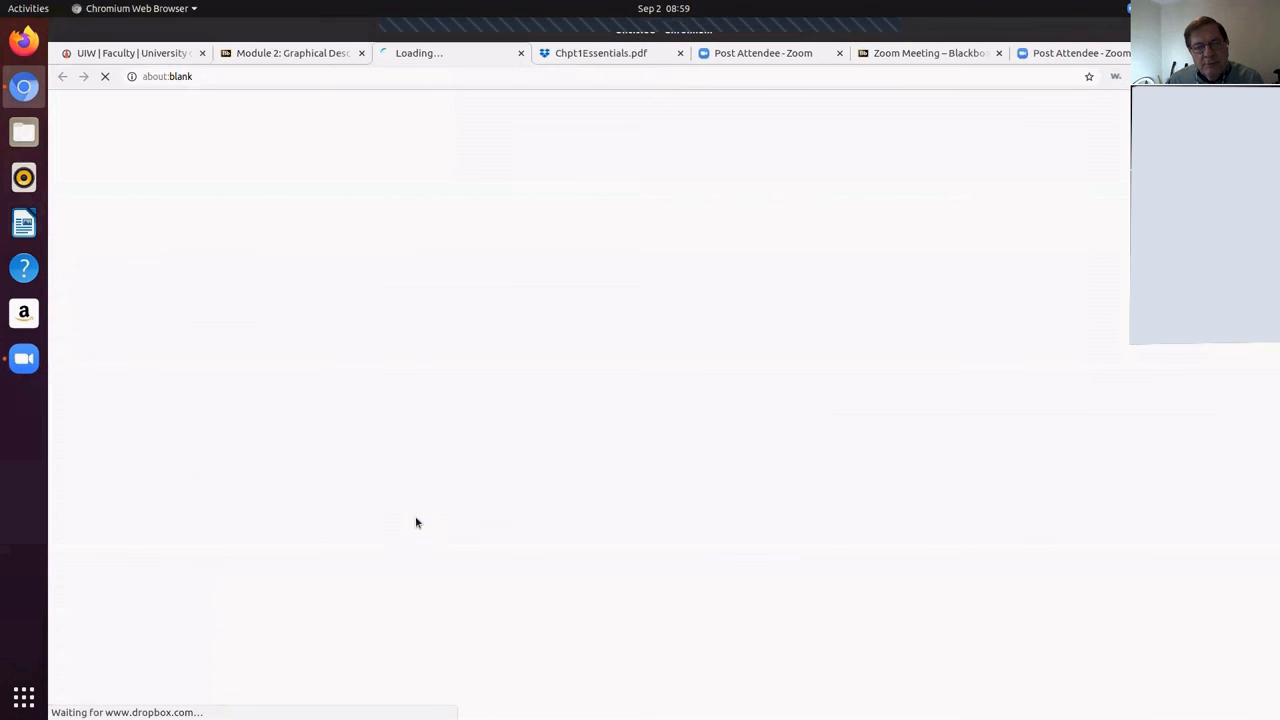
scroll(527, 283, down, 2)
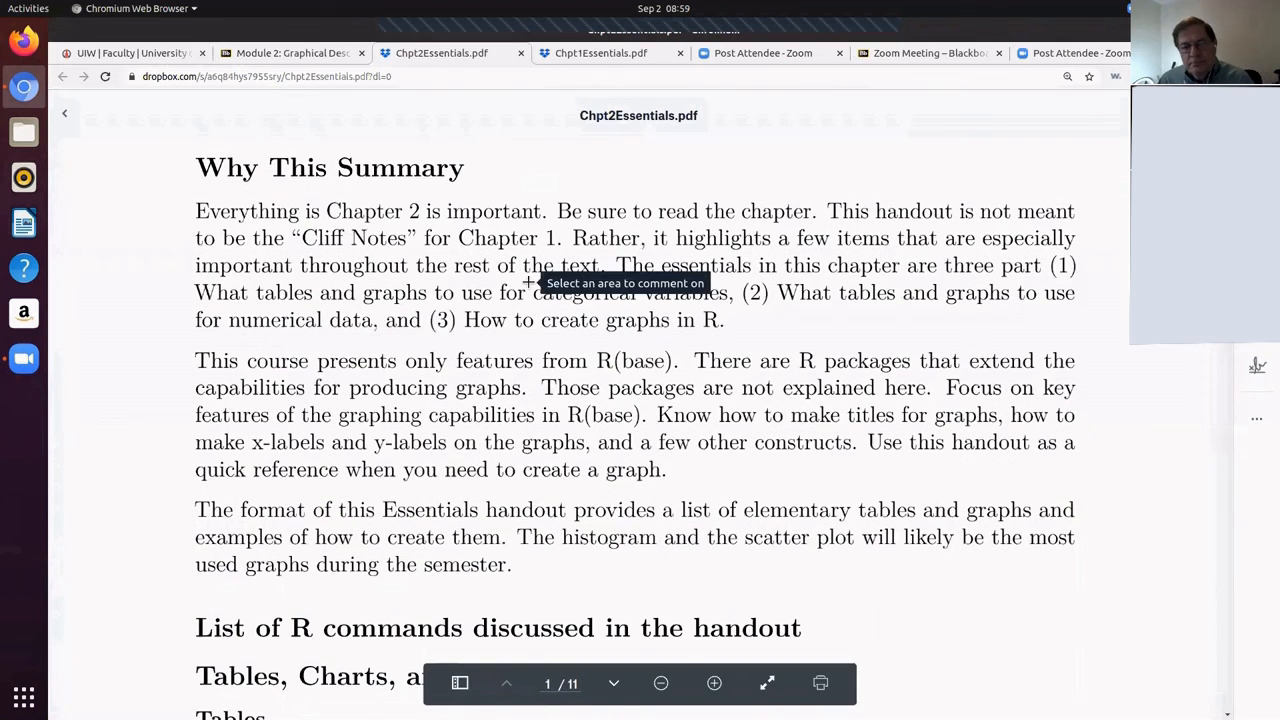
scroll(530, 285, down, 3)
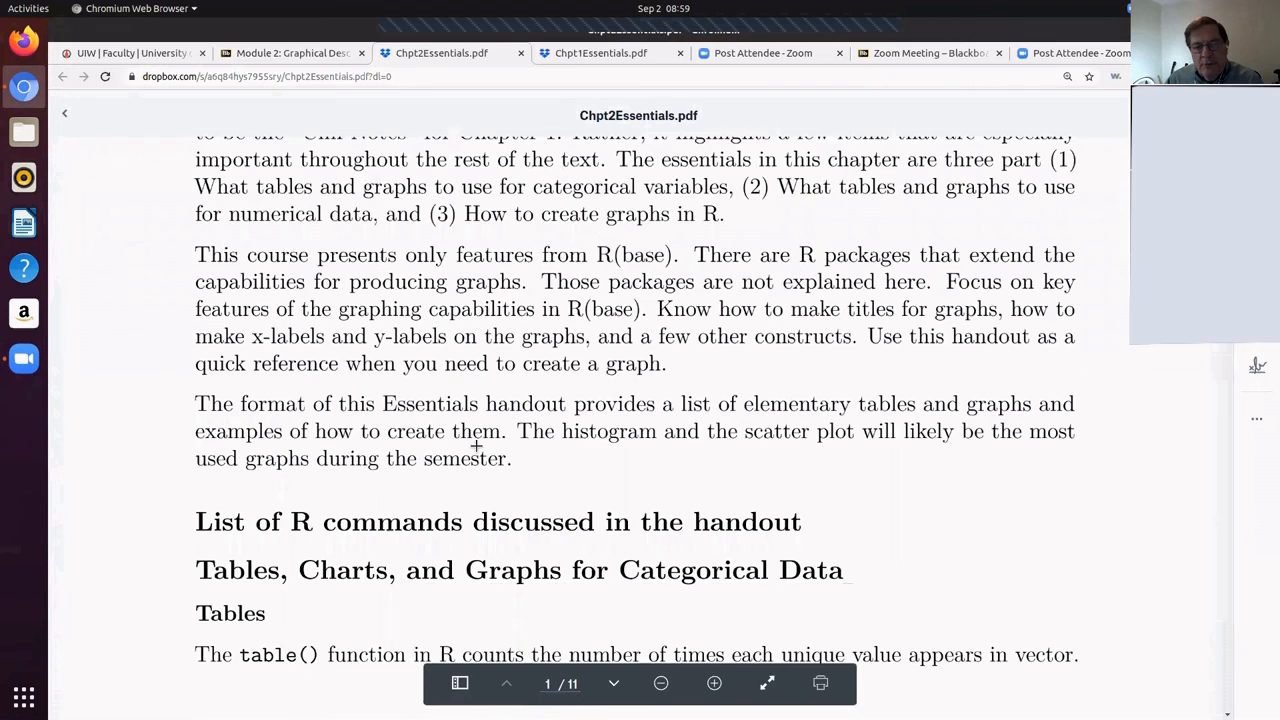
scroll(476, 447, down, 3)
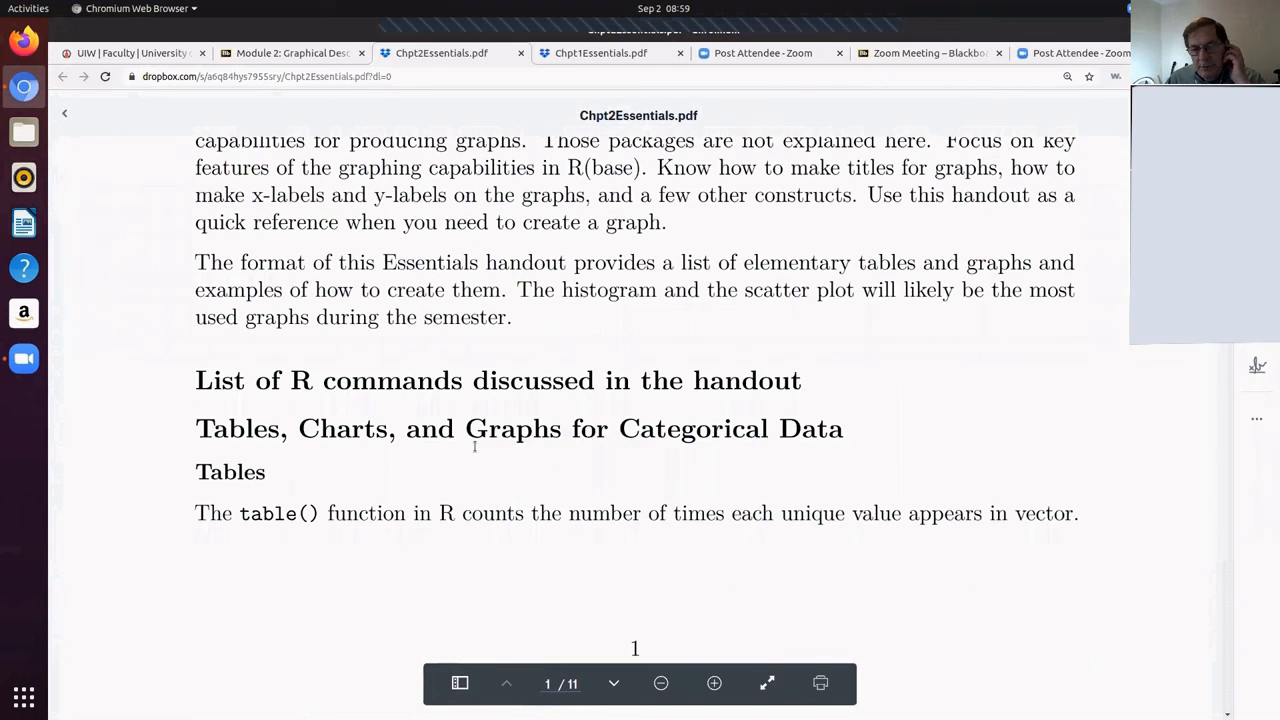
scroll(474, 446, down, 2)
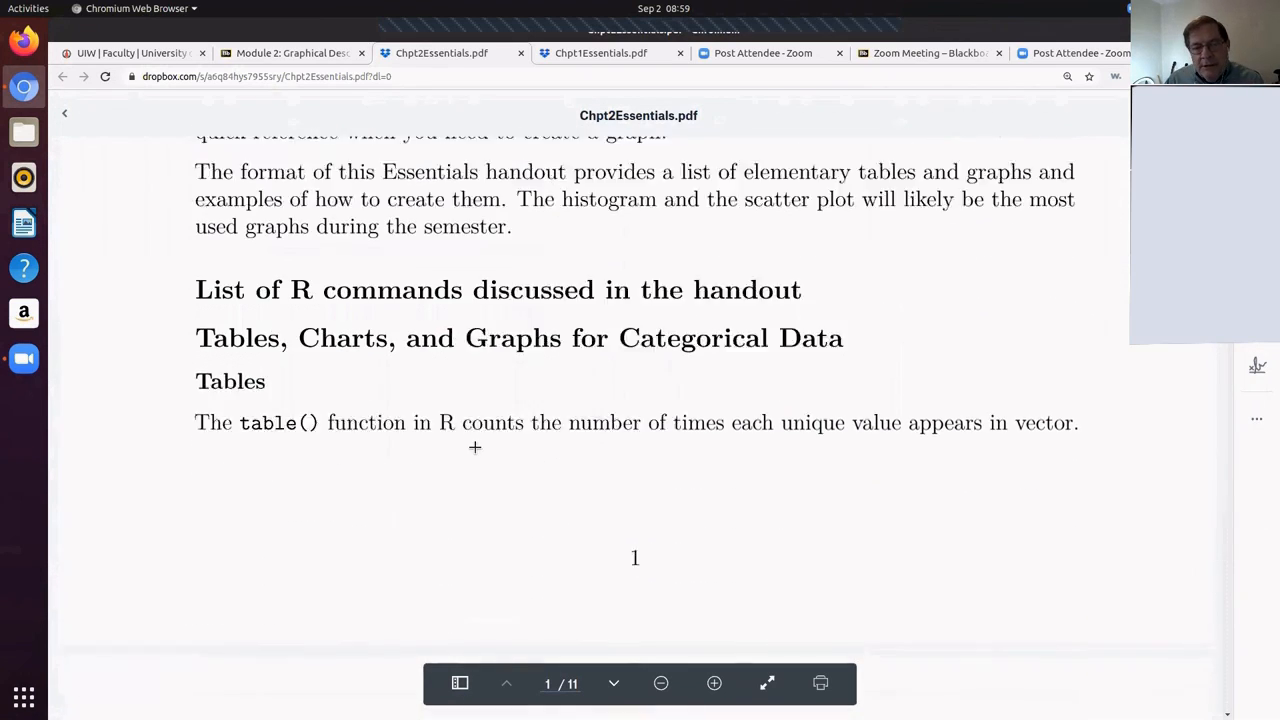
scroll(474, 447, down, 2)
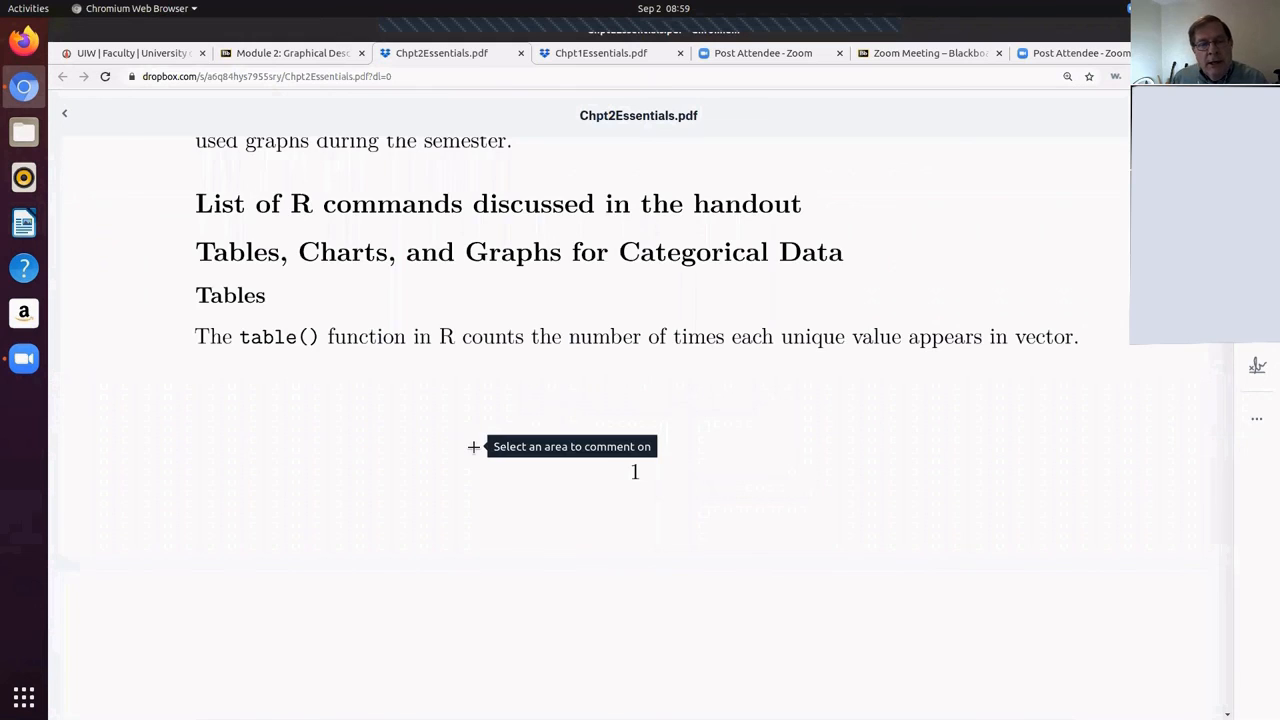
scroll(474, 447, down, 3)
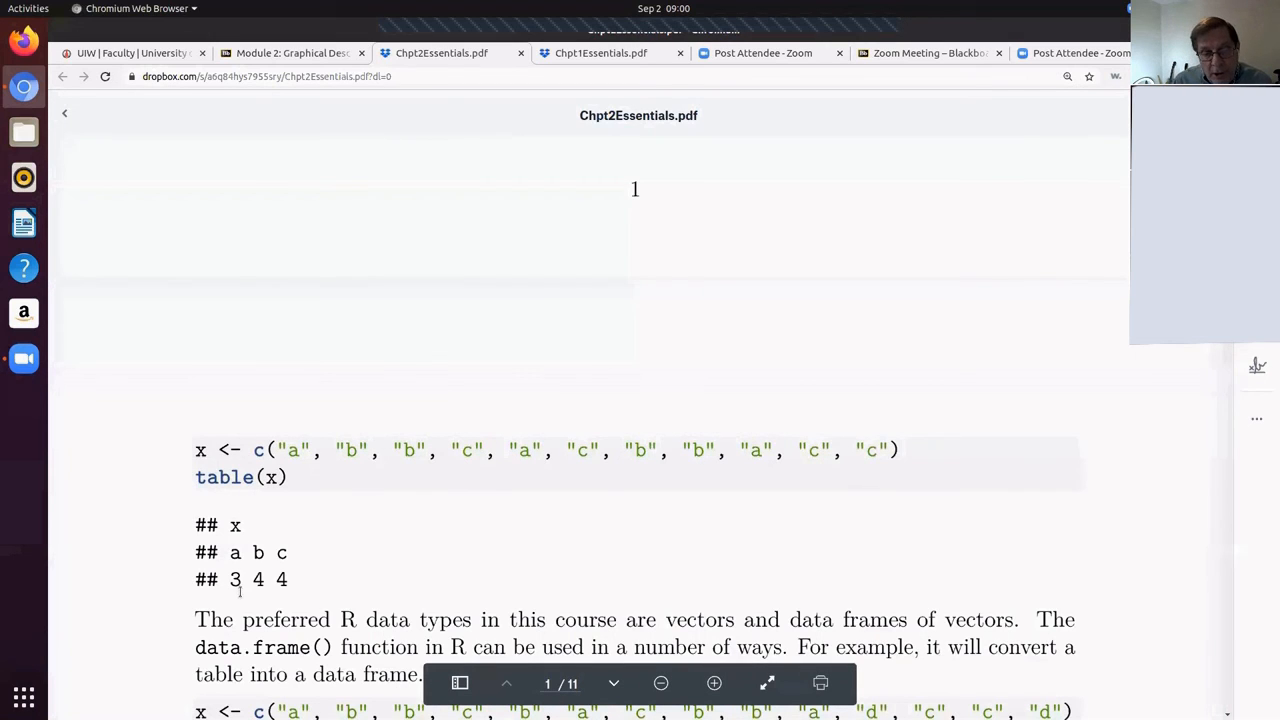
scroll(241, 604, down, 3)
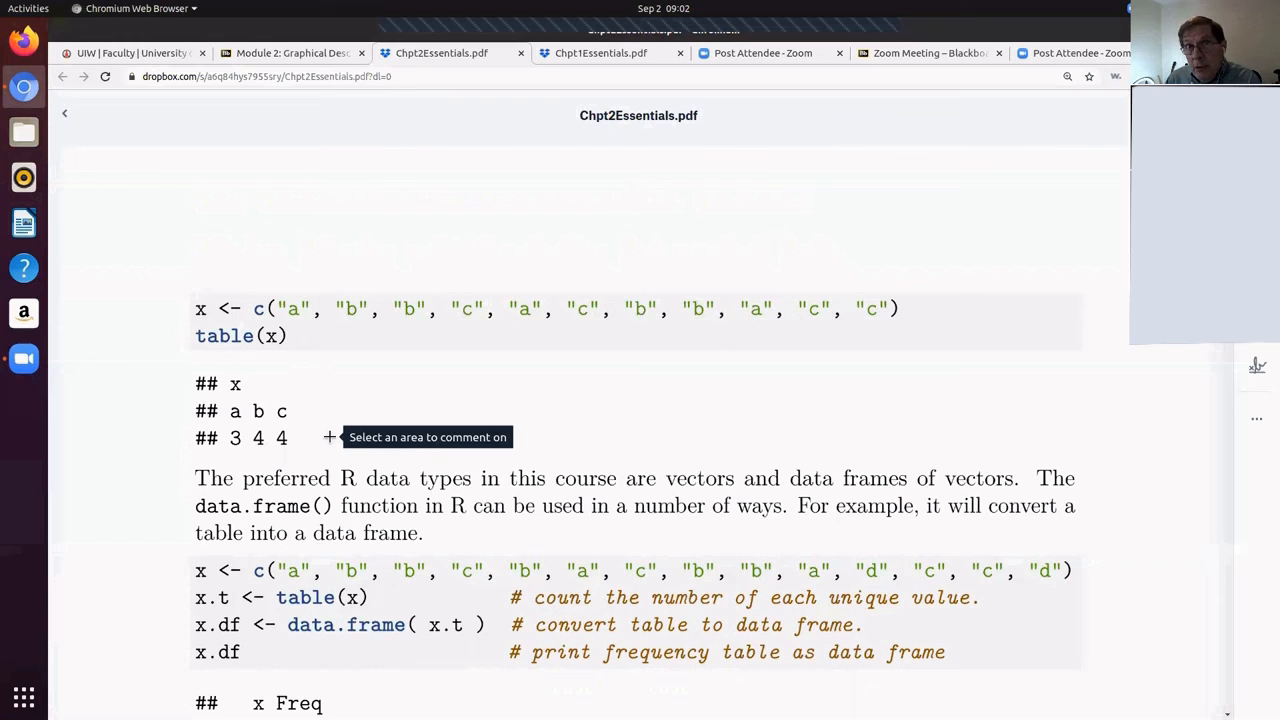
mouse_move(317, 424)
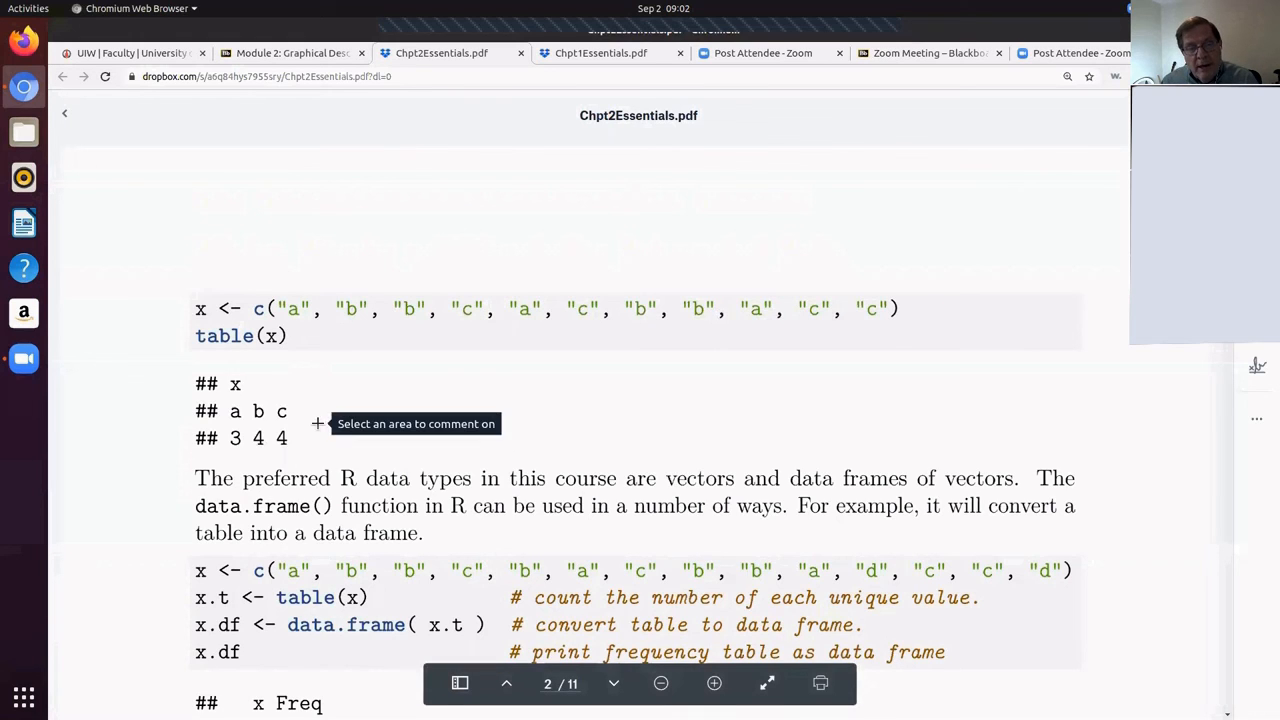
scroll(310, 436, down, 3)
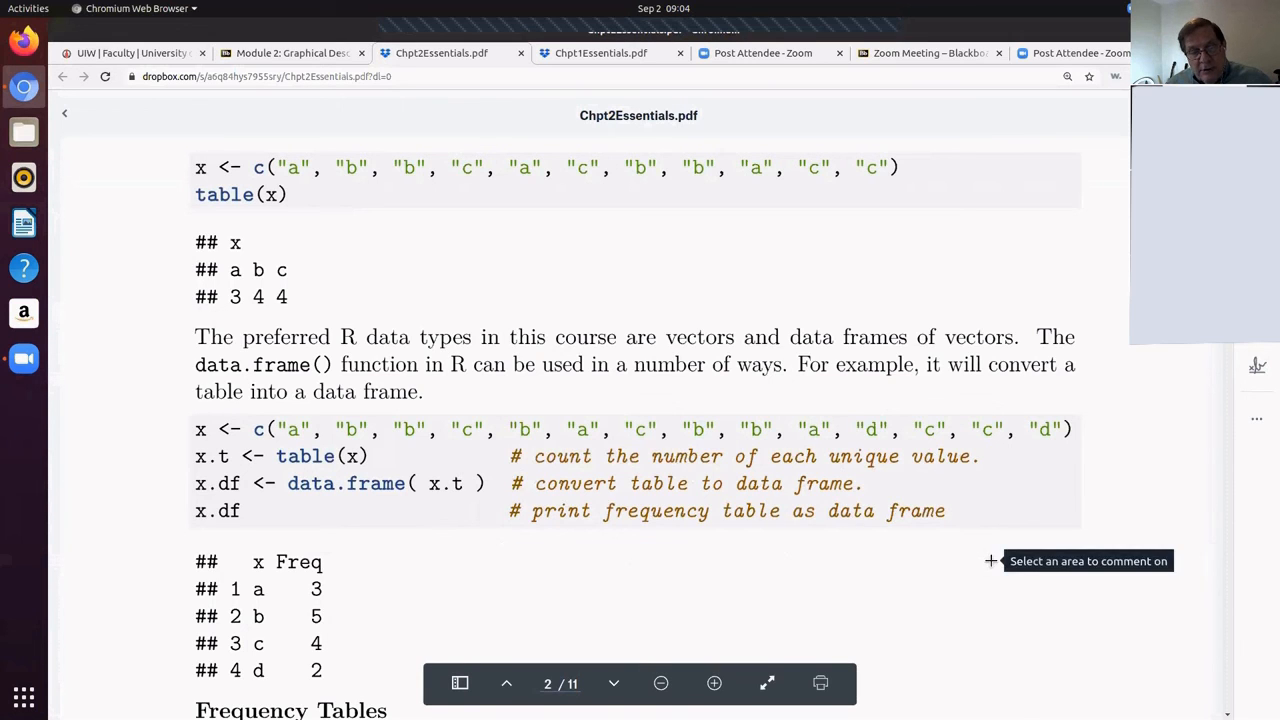
scroll(1041, 544, down, 2)
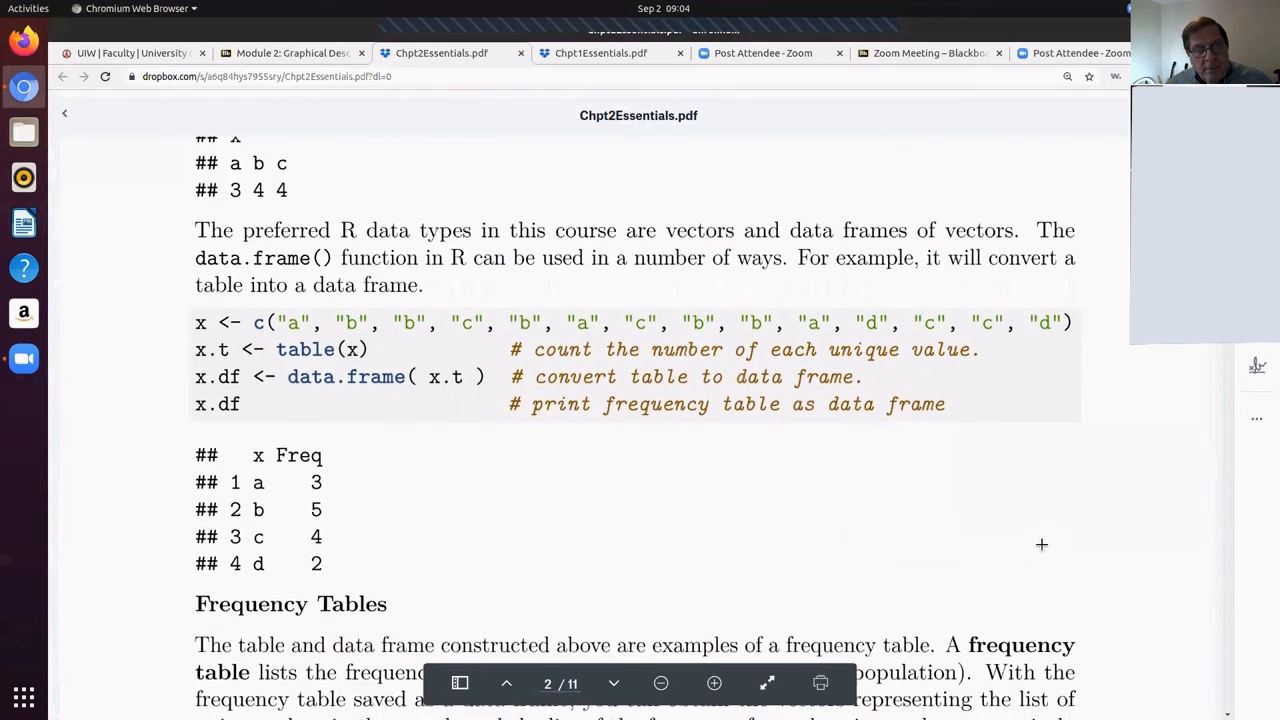
scroll(1041, 544, down, 2)
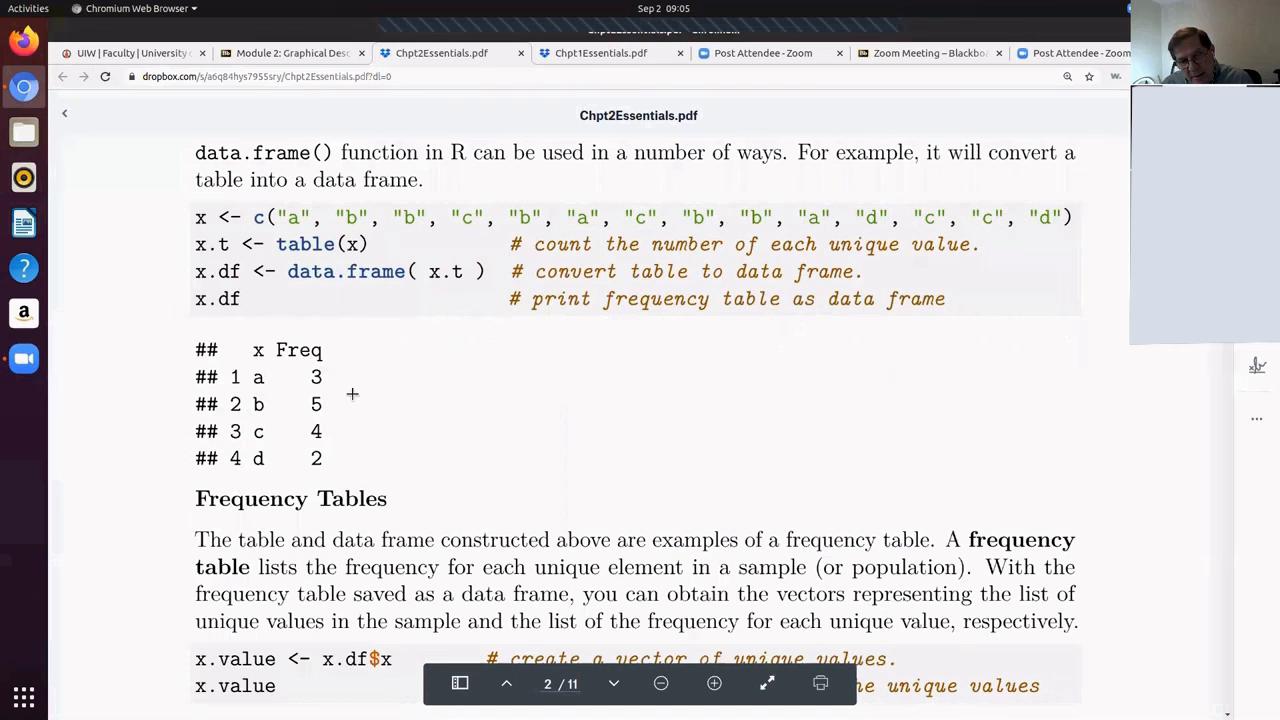
scroll(345, 415, up, 3)
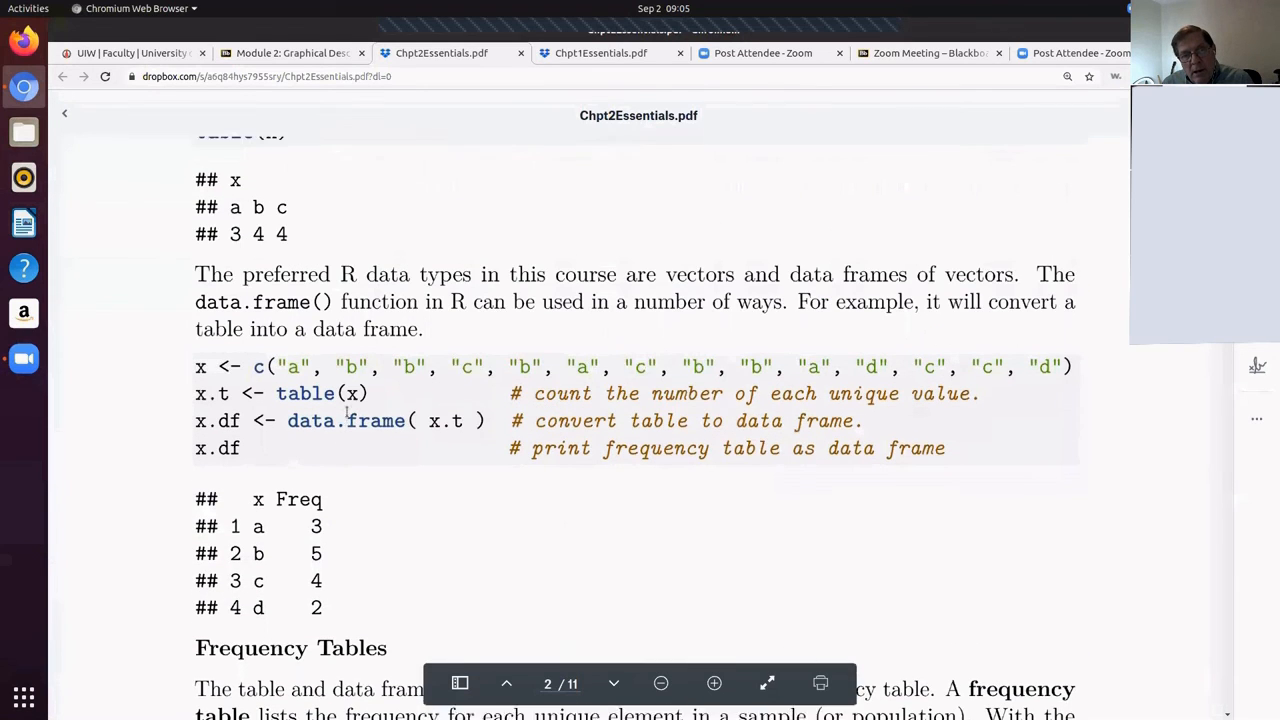
scroll(347, 413, up, 1)
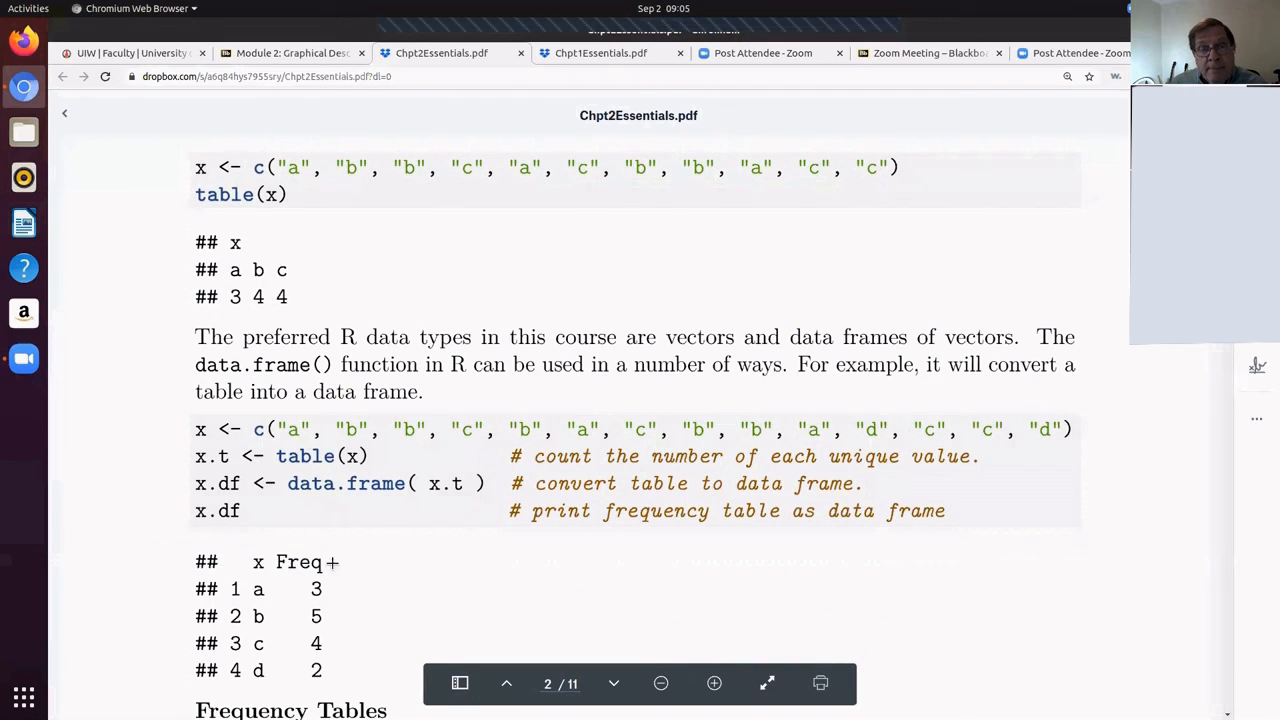
scroll(351, 571, down, 2)
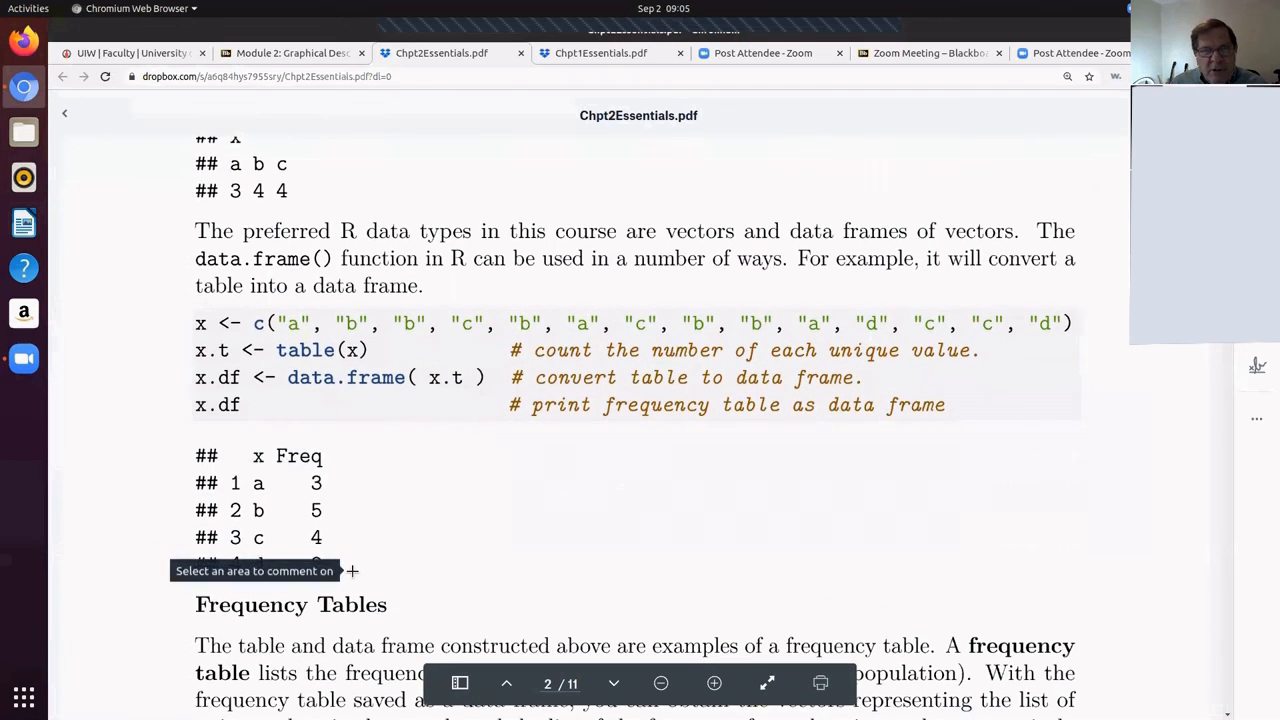
scroll(351, 571, down, 1)
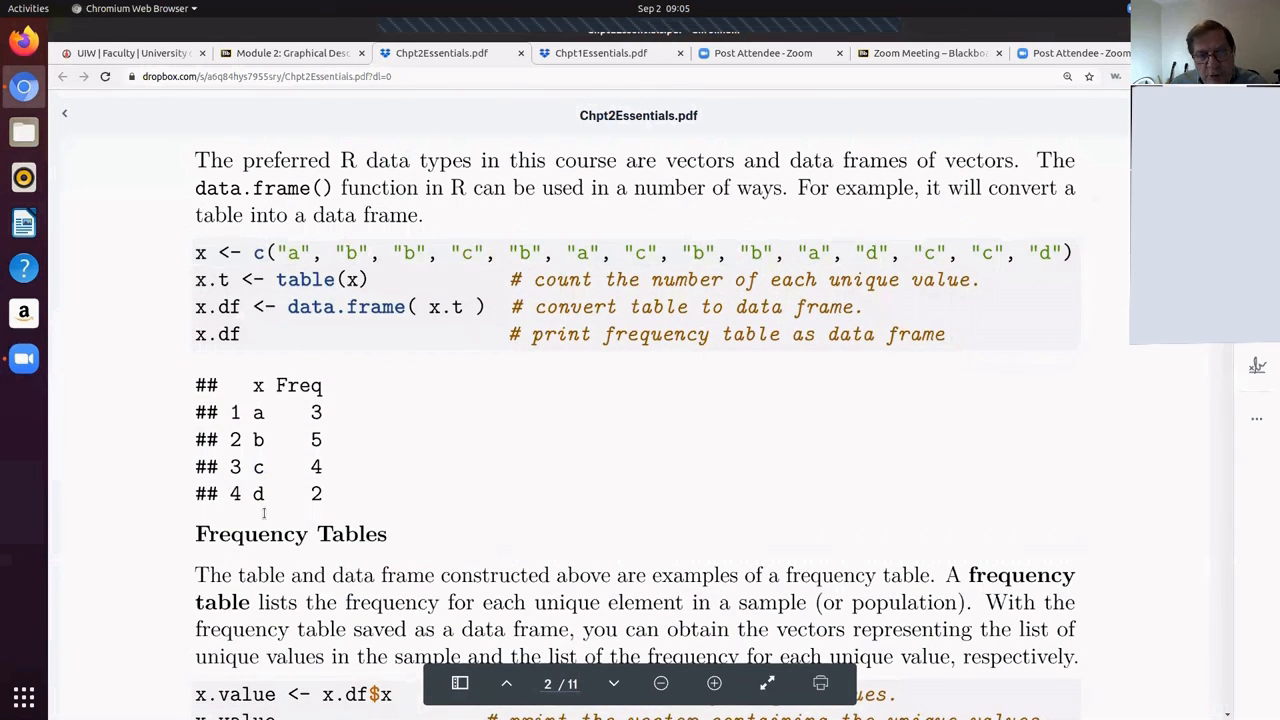
scroll(127, 488, down, 3)
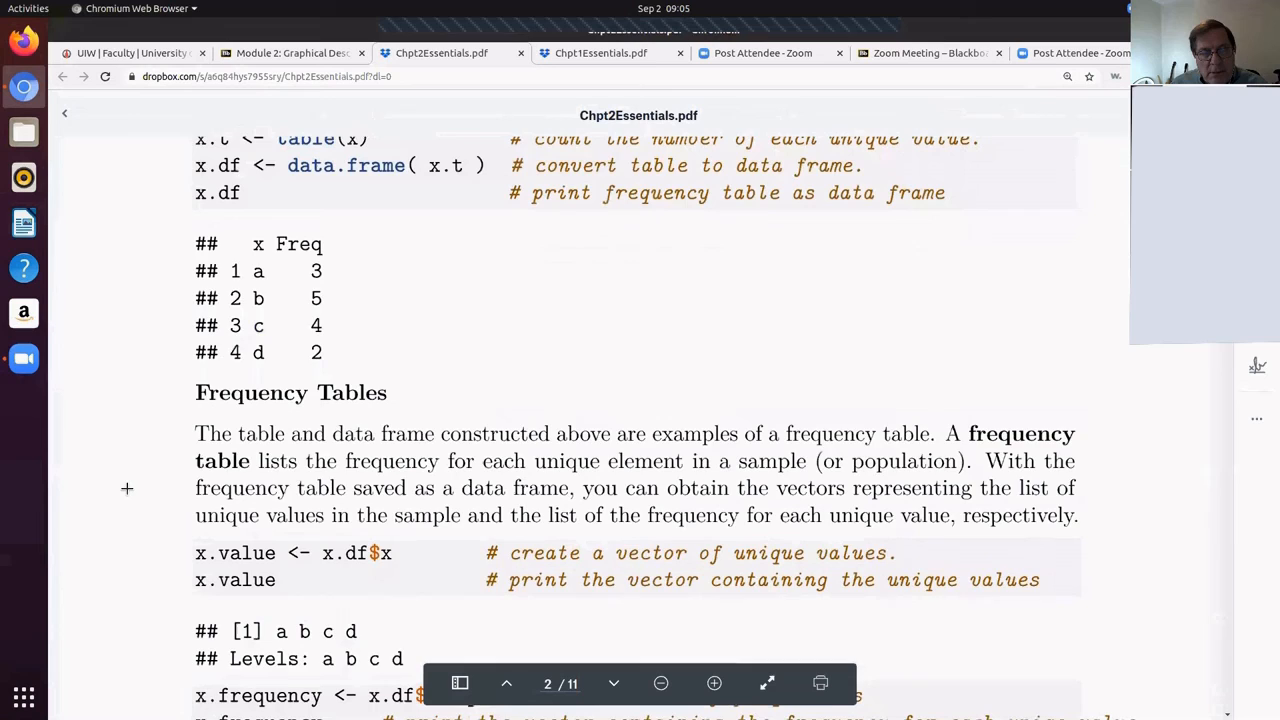
scroll(127, 488, down, 10)
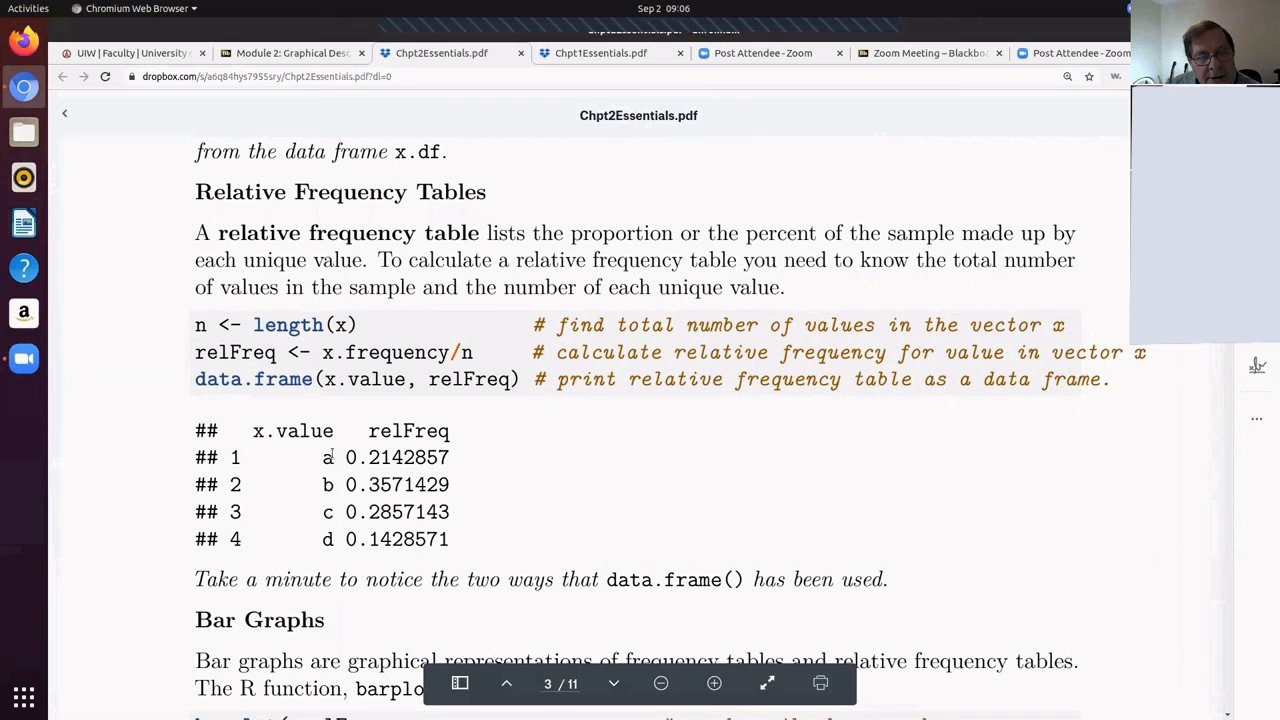
scroll(393, 327, up, 2)
scroll(393, 327, up, 2)
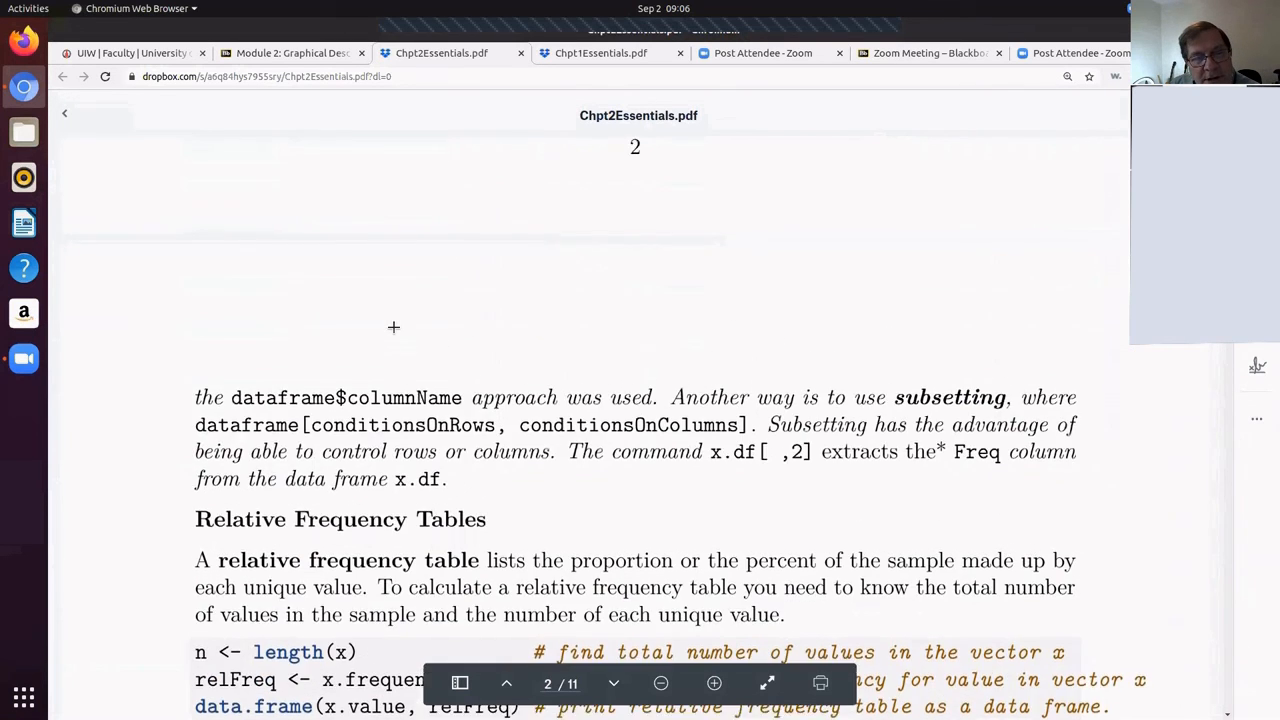
scroll(393, 327, up, 3)
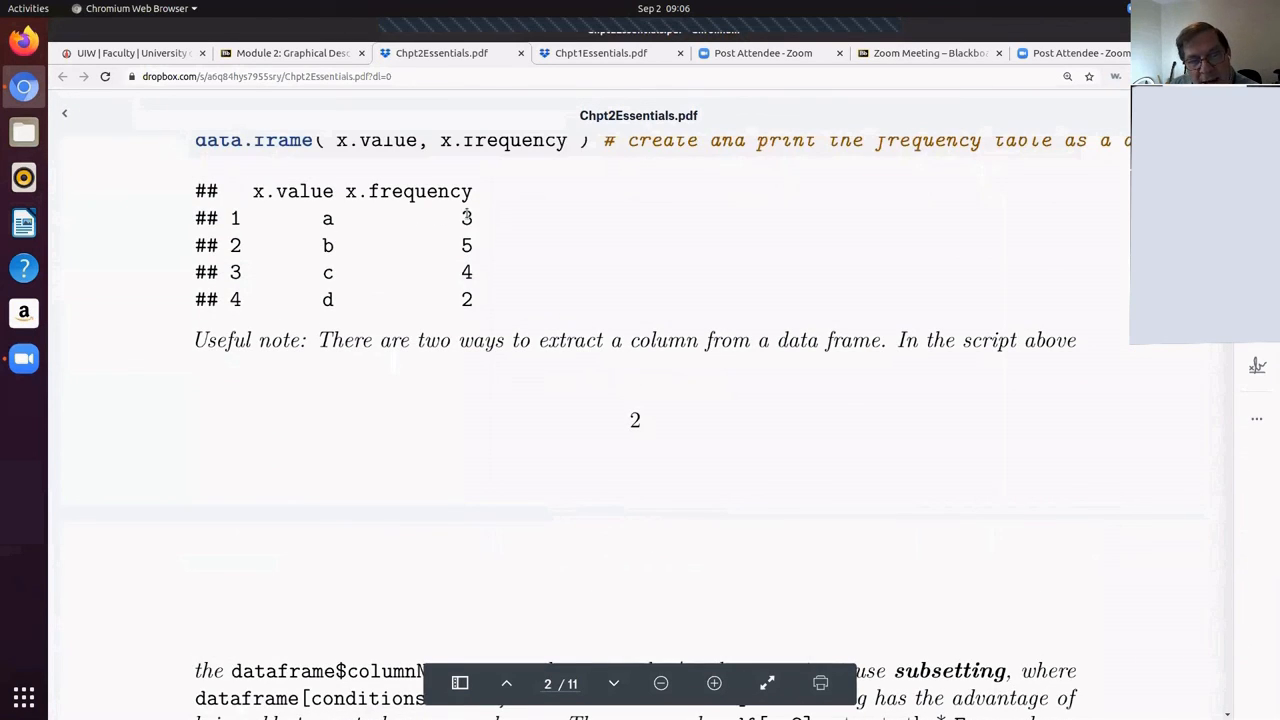
scroll(386, 477, down, 2)
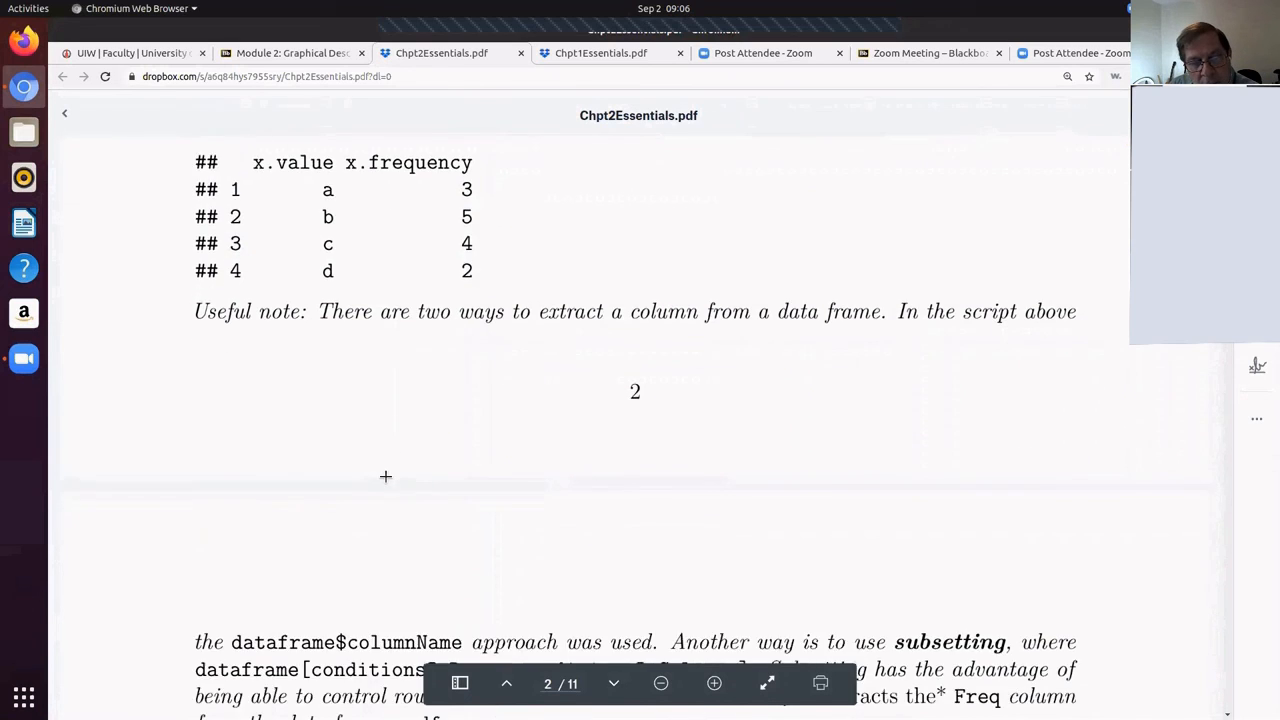
scroll(386, 480, down, 2)
scroll(380, 489, down, 2)
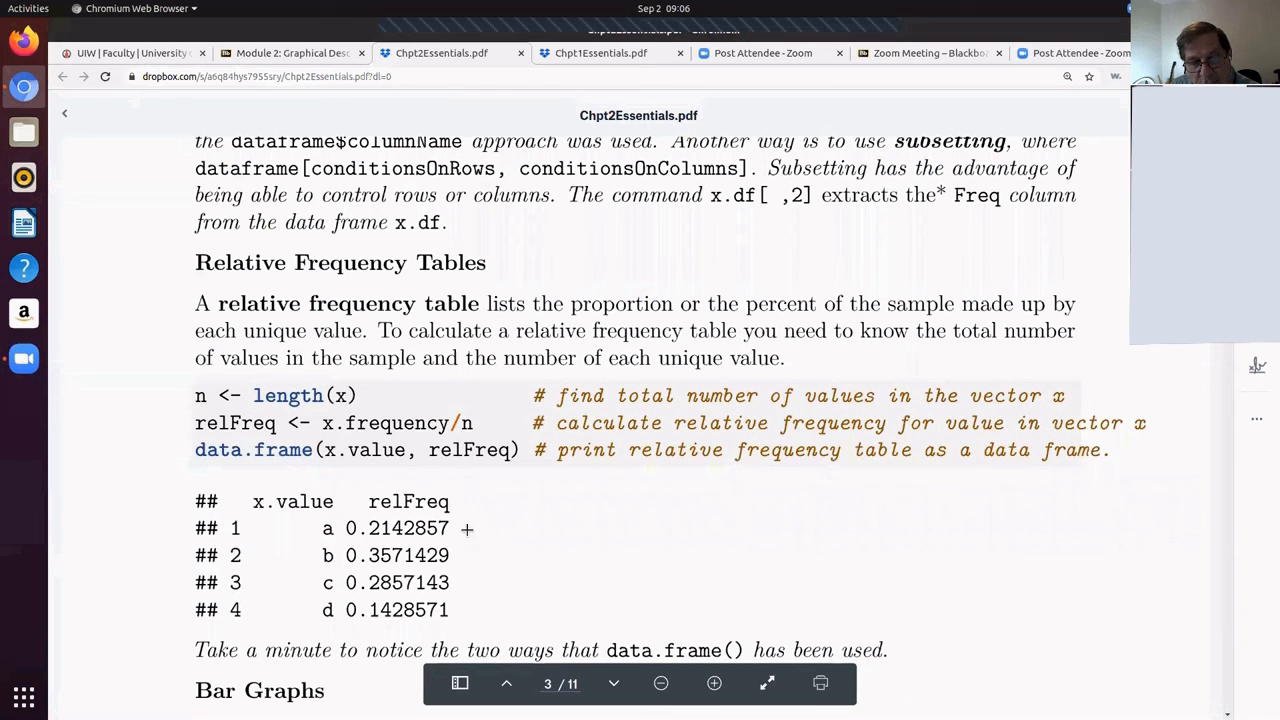
scroll(457, 471, up, 5)
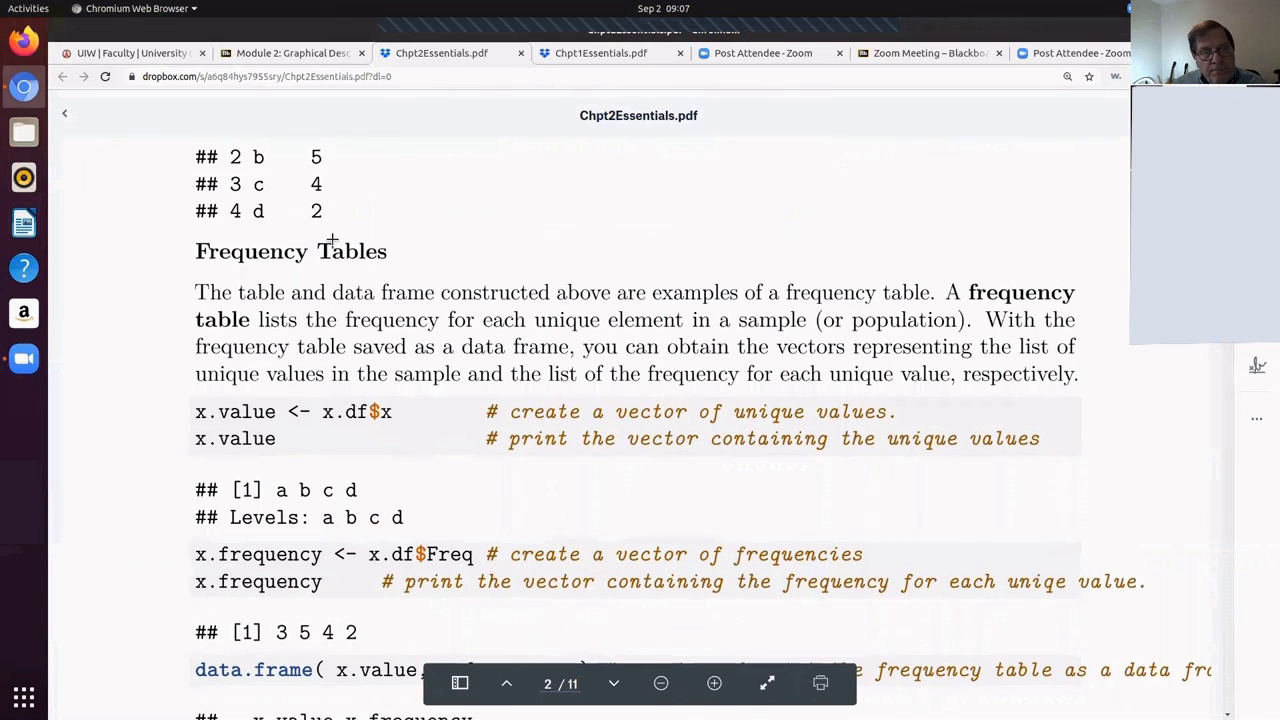
scroll(333, 240, up, 2)
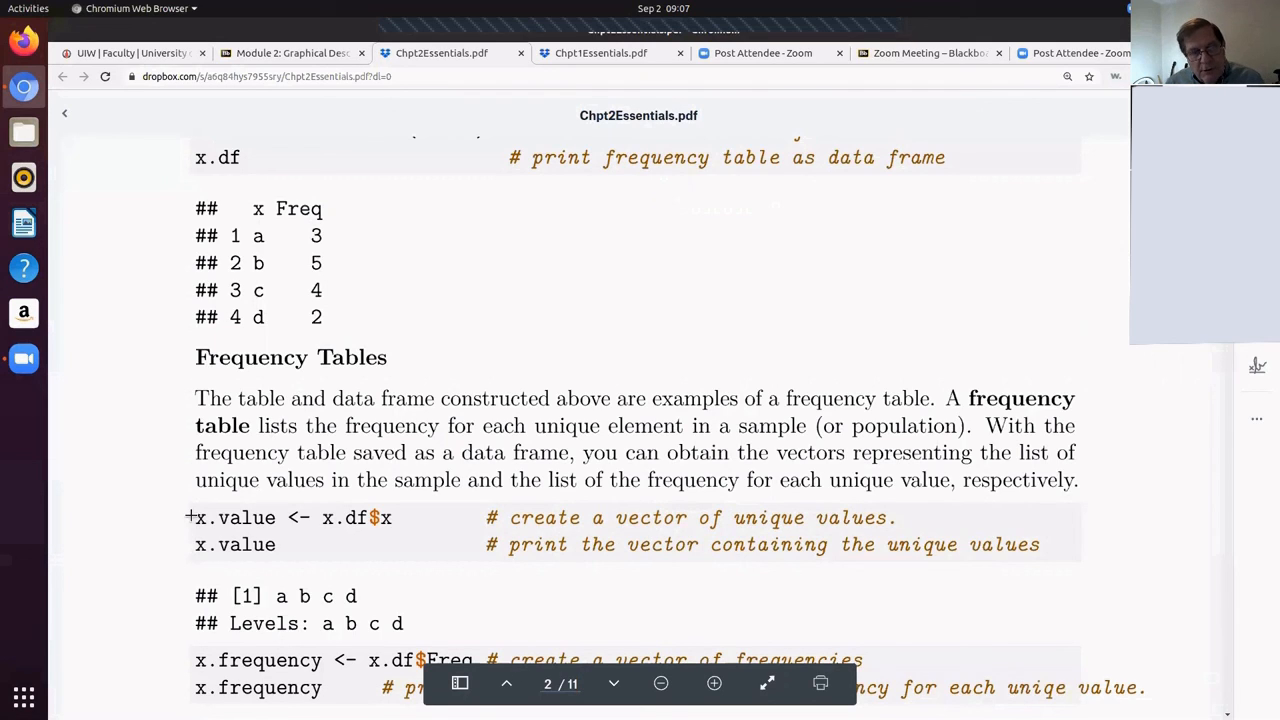
triple_click(191, 517)
click(200, 531)
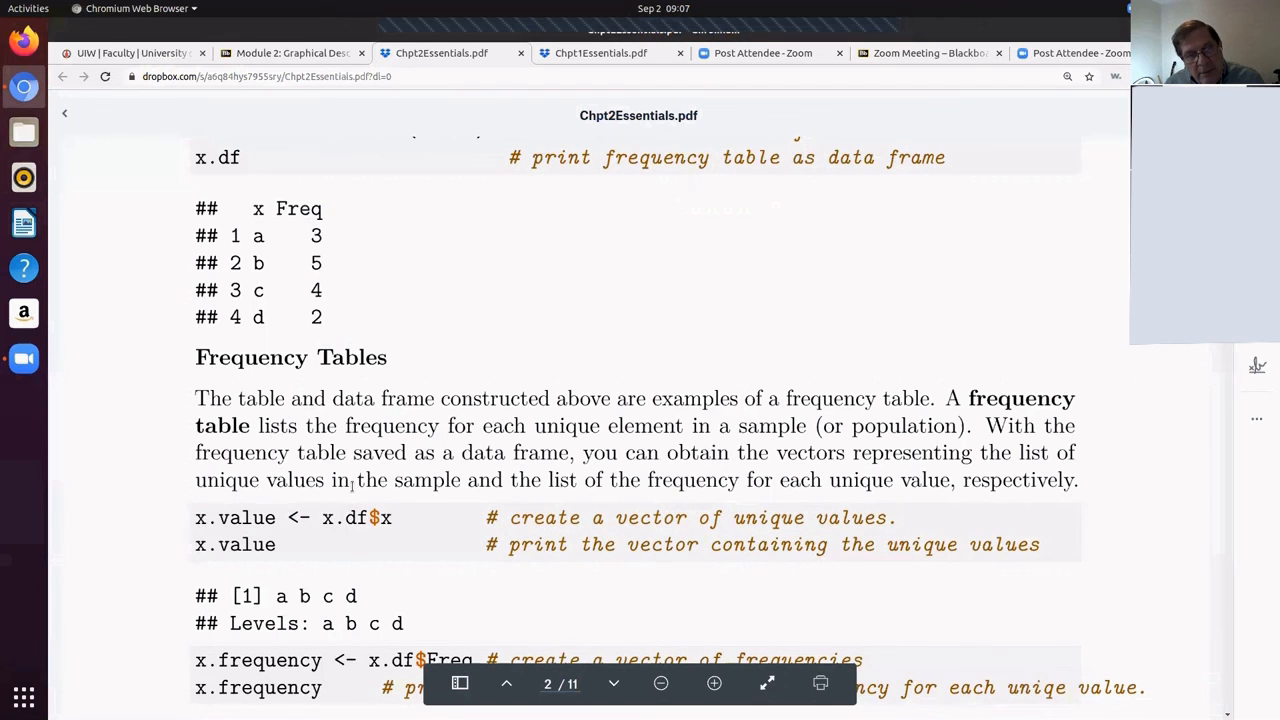
scroll(340, 418, up, 3)
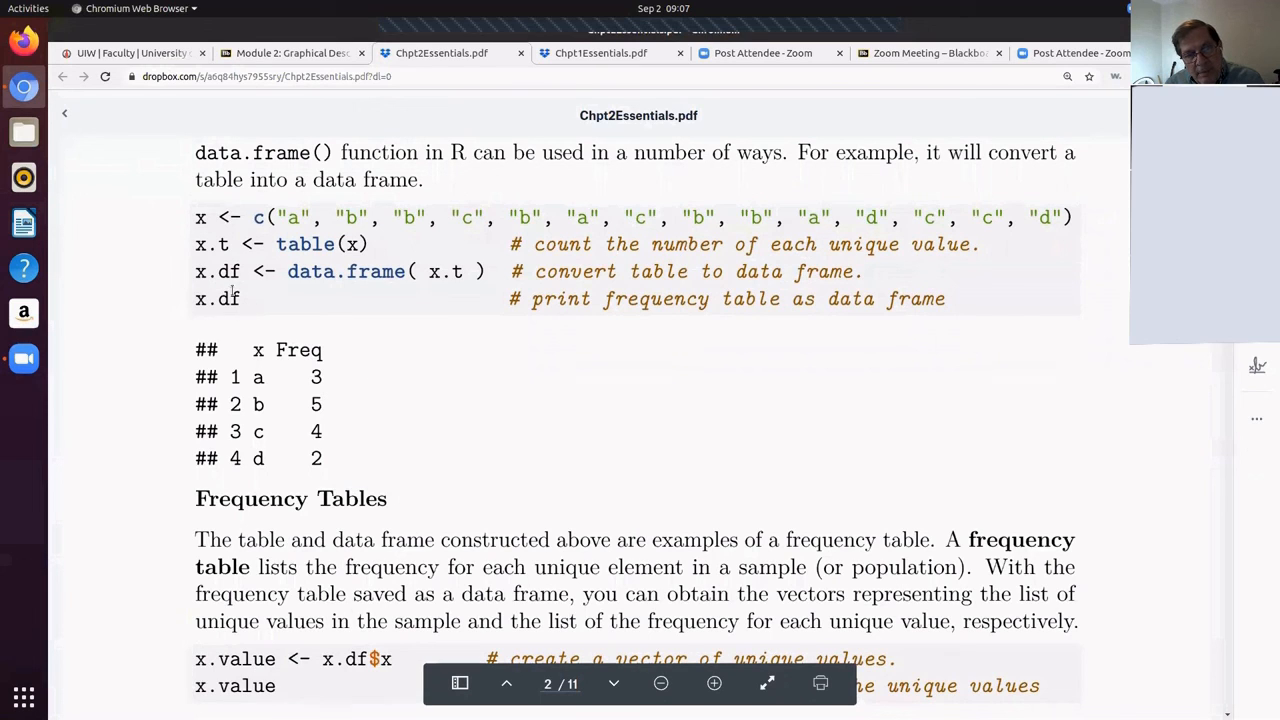
scroll(316, 503, down, 2)
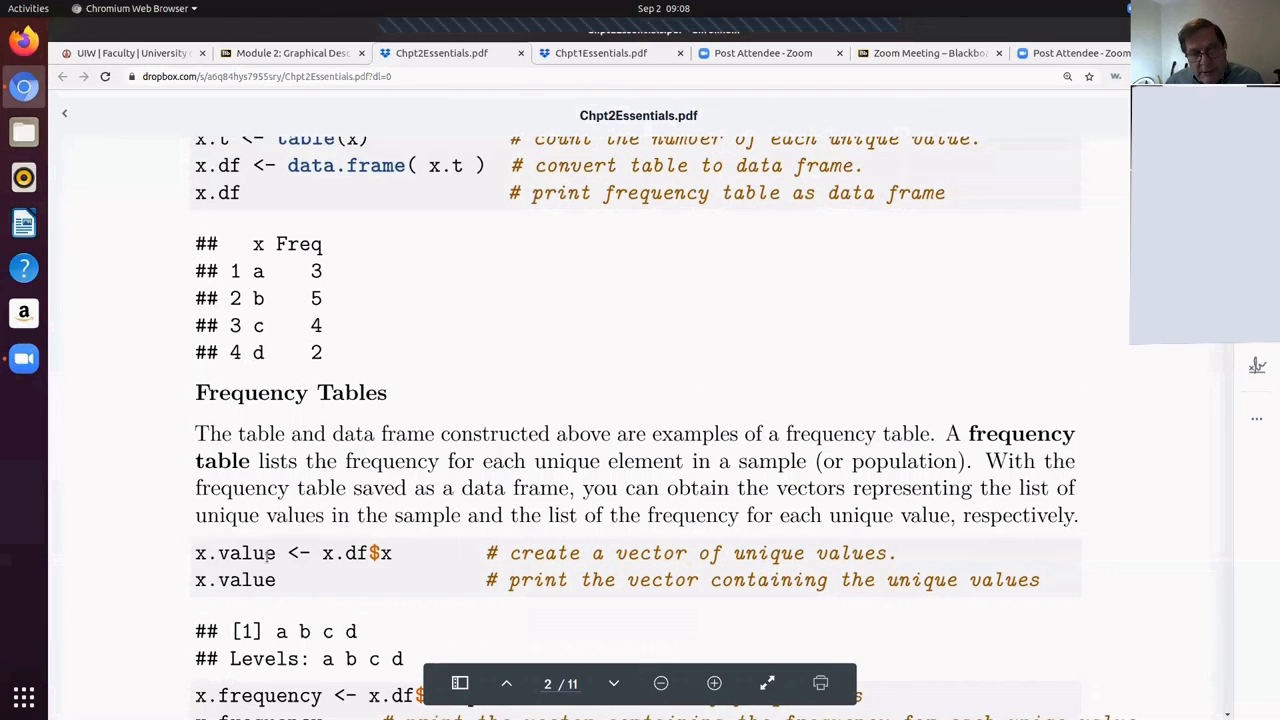
scroll(273, 553, down, 2)
scroll(273, 553, down, 2)
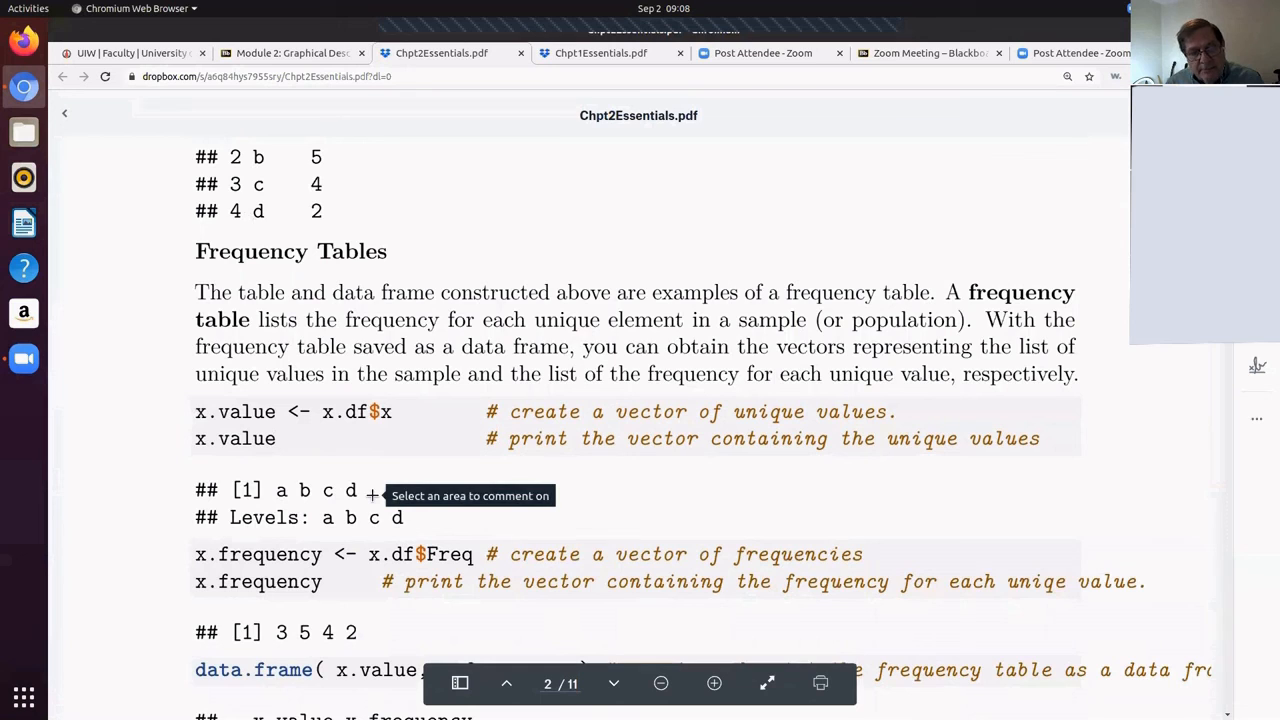
scroll(371, 494, down, 2)
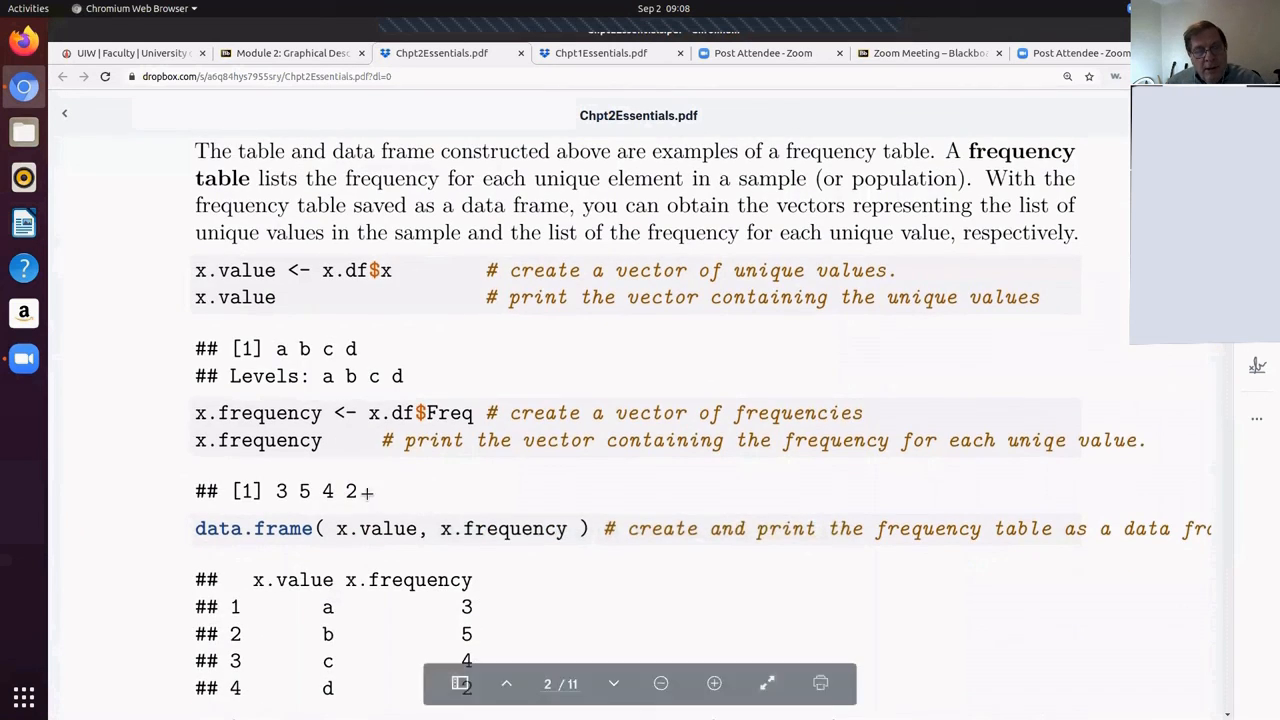
scroll(337, 260, up, 1)
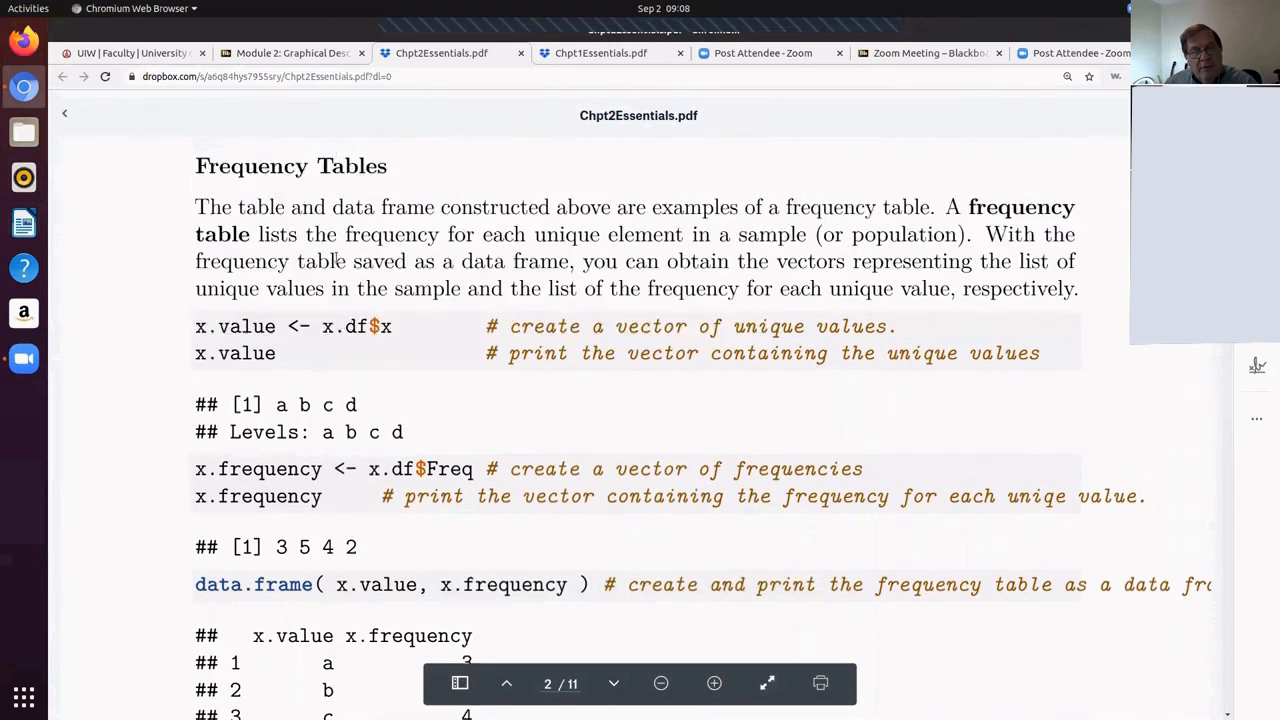
scroll(337, 260, up, 1)
scroll(337, 258, up, 2)
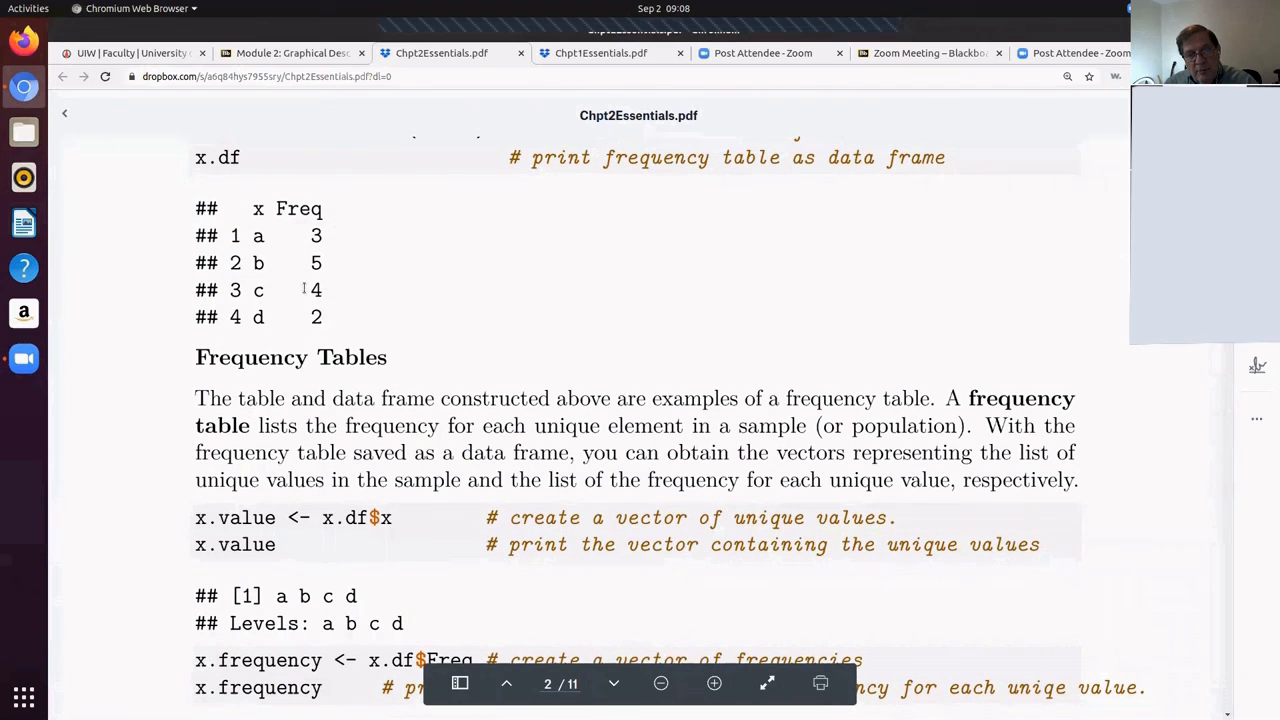
scroll(405, 427, down, 2)
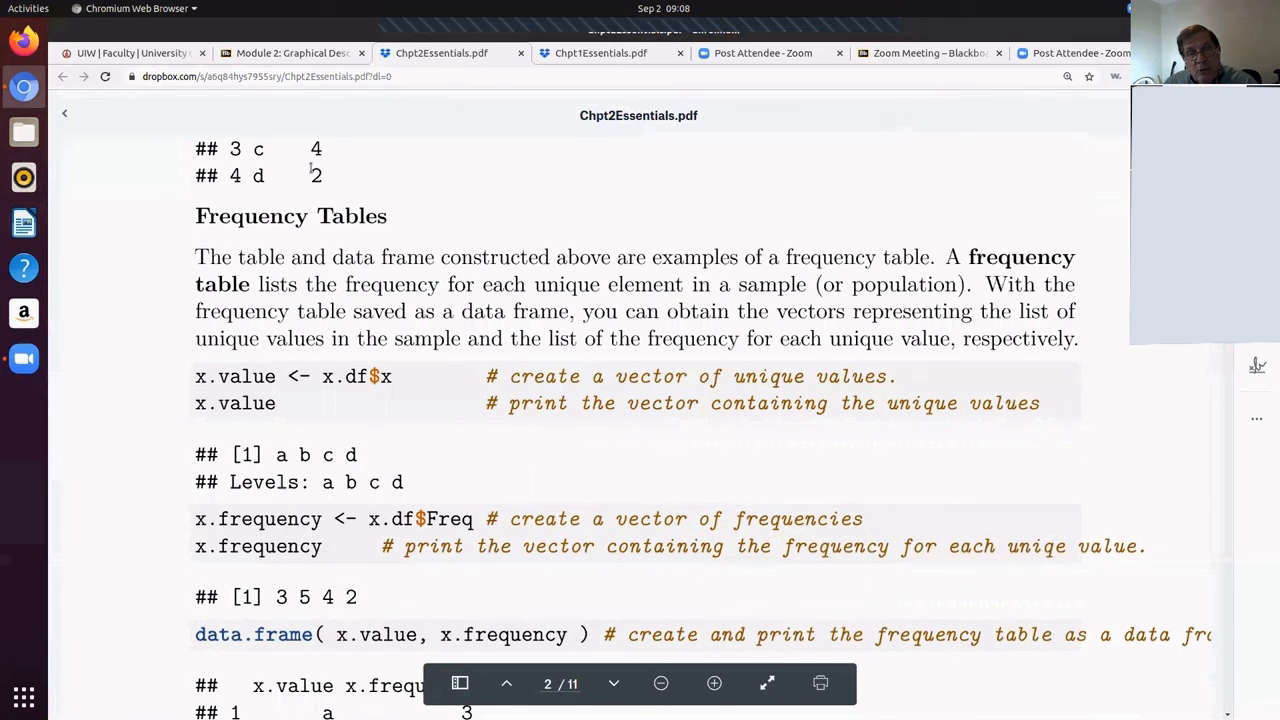
scroll(311, 170, up, 3)
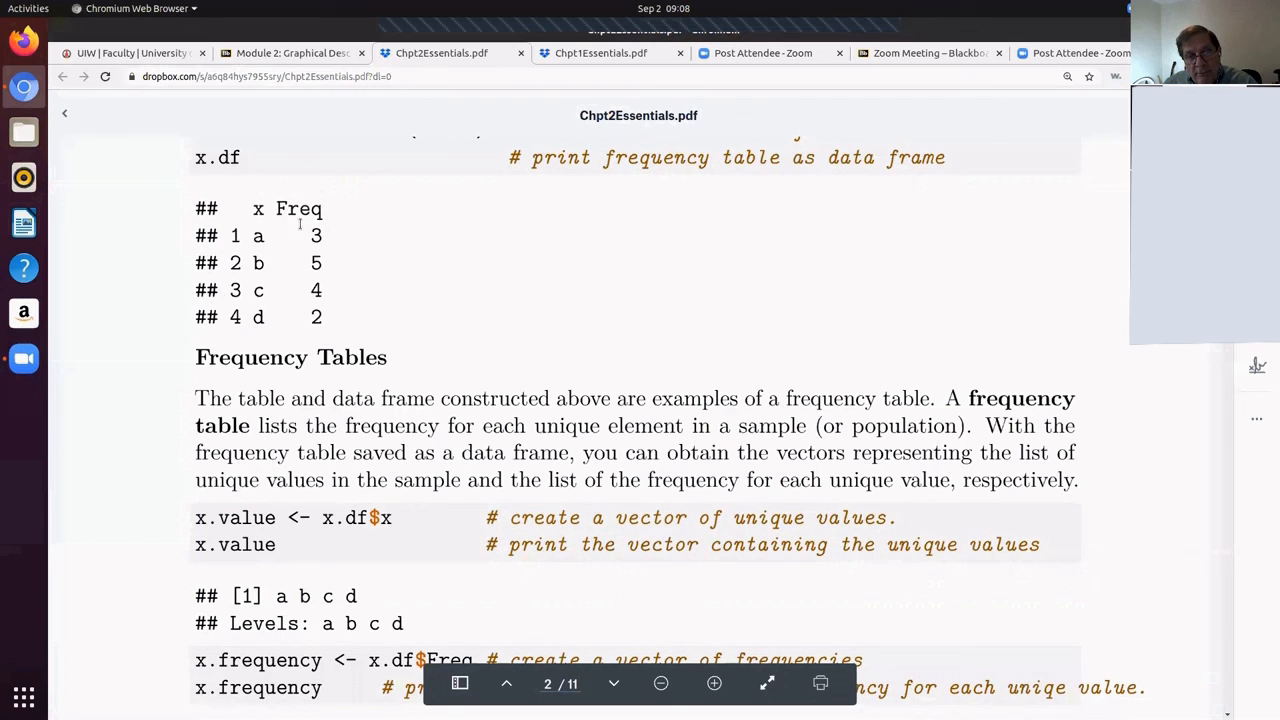
scroll(383, 464, down, 3)
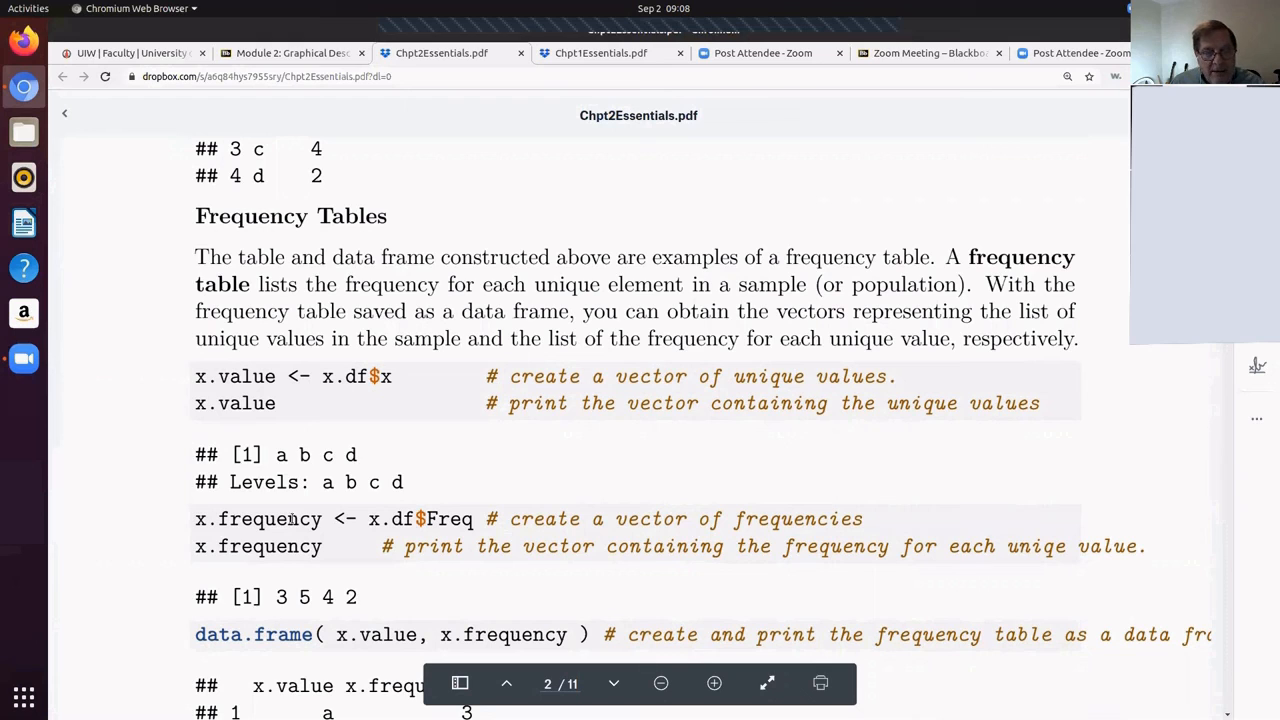
scroll(288, 512, down, 2)
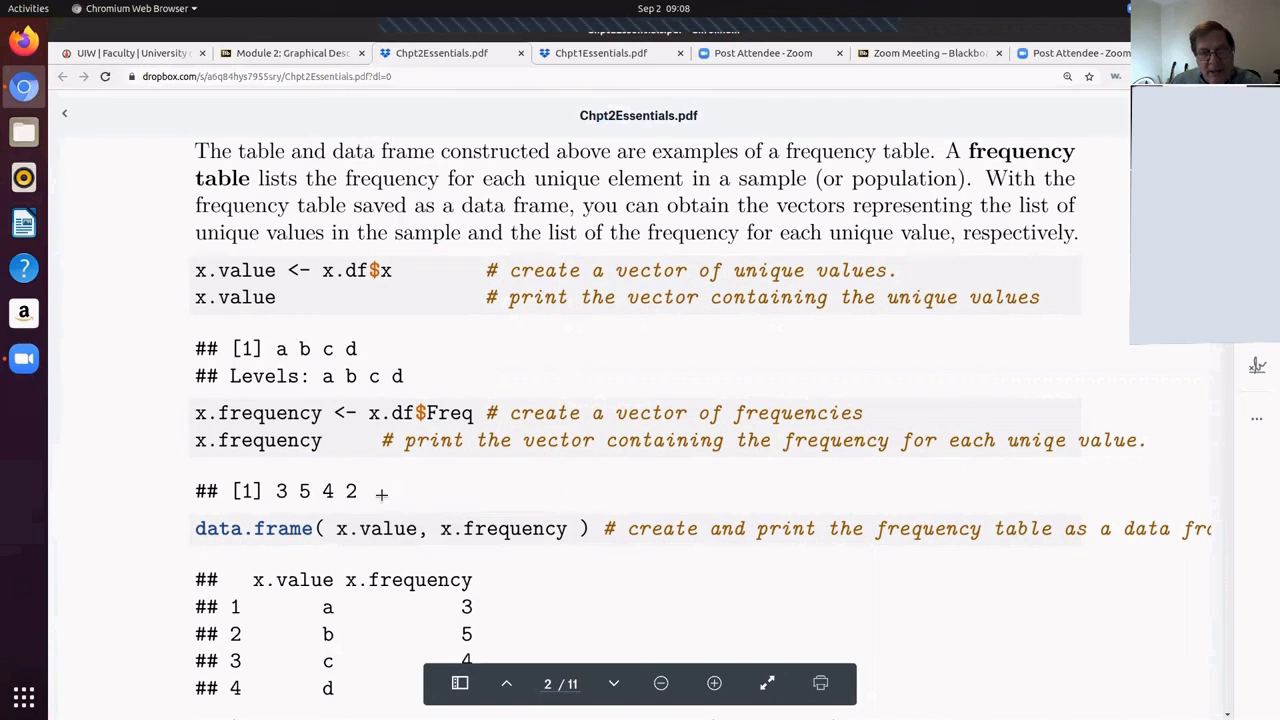
scroll(382, 492, up, 1)
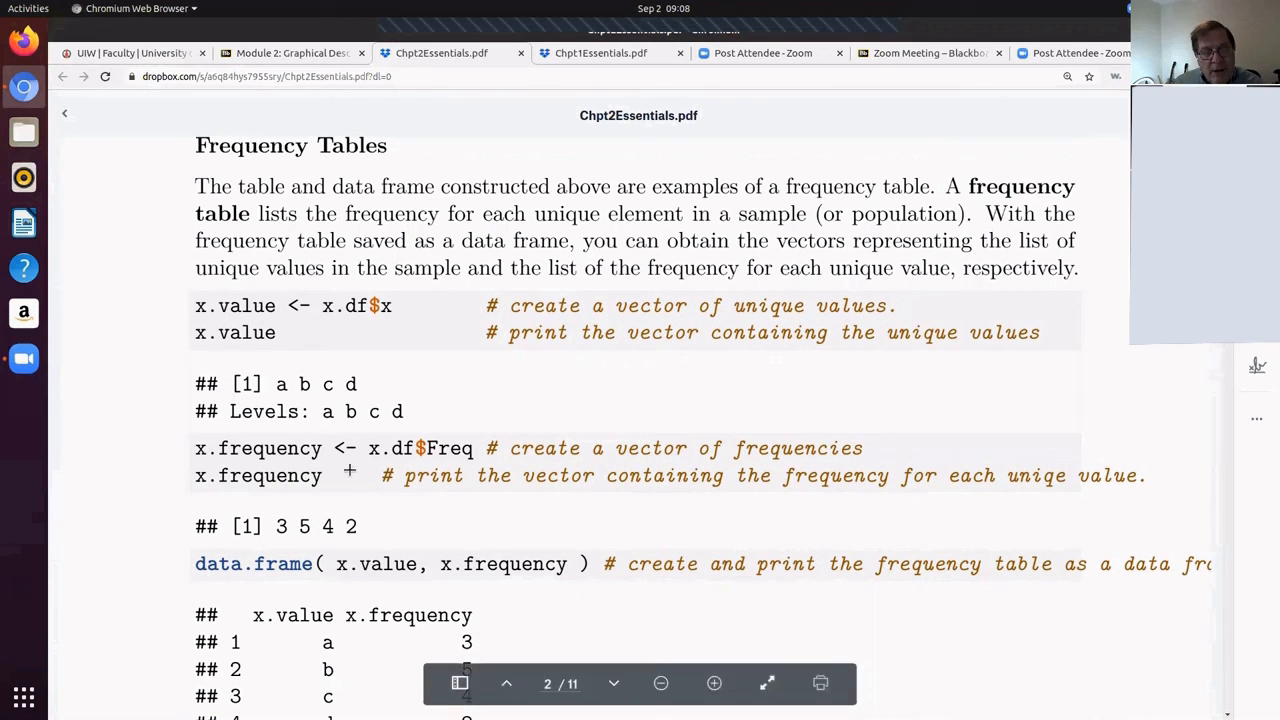
scroll(345, 455, down, 4)
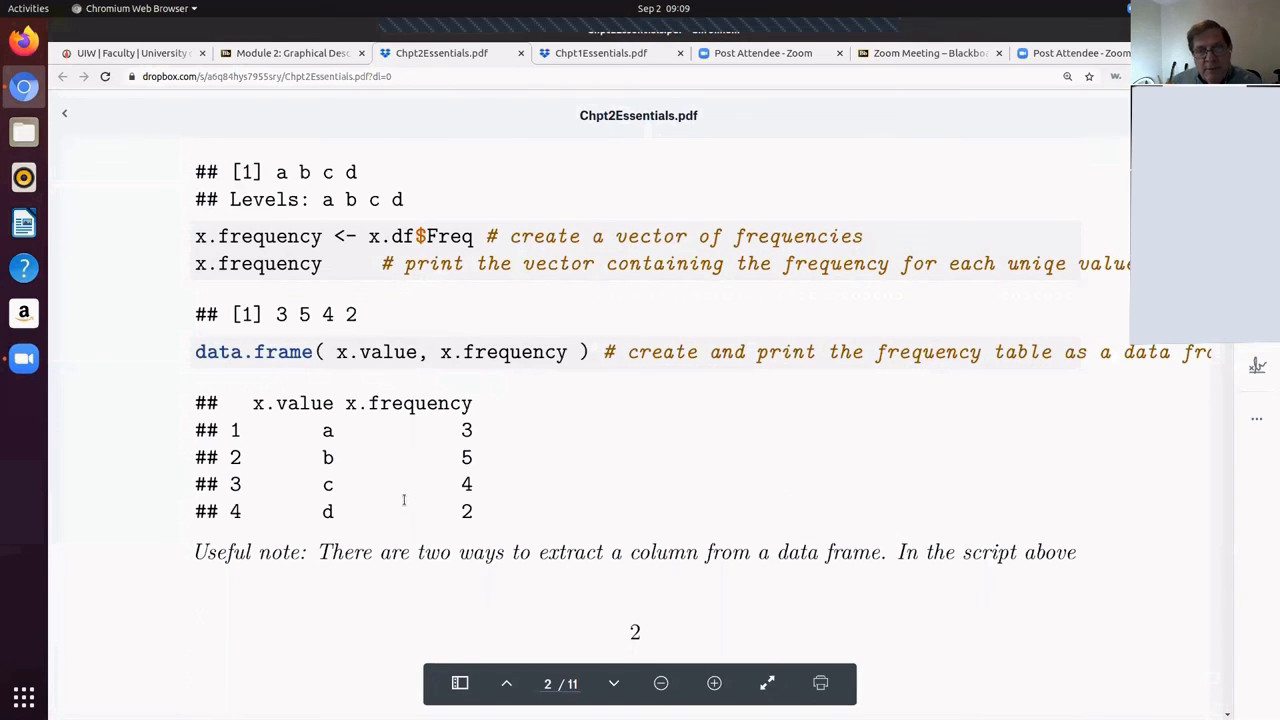
scroll(404, 480, down, 1)
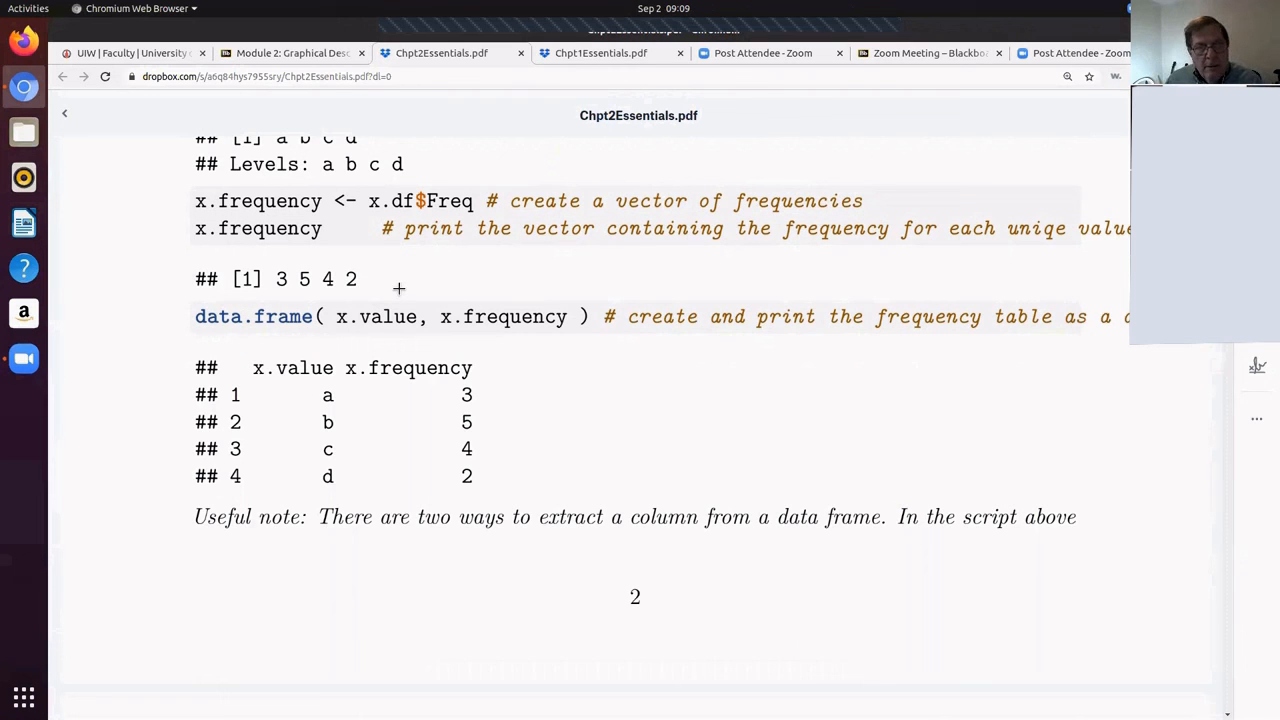
scroll(398, 288, up, 2)
scroll(395, 280, up, 3)
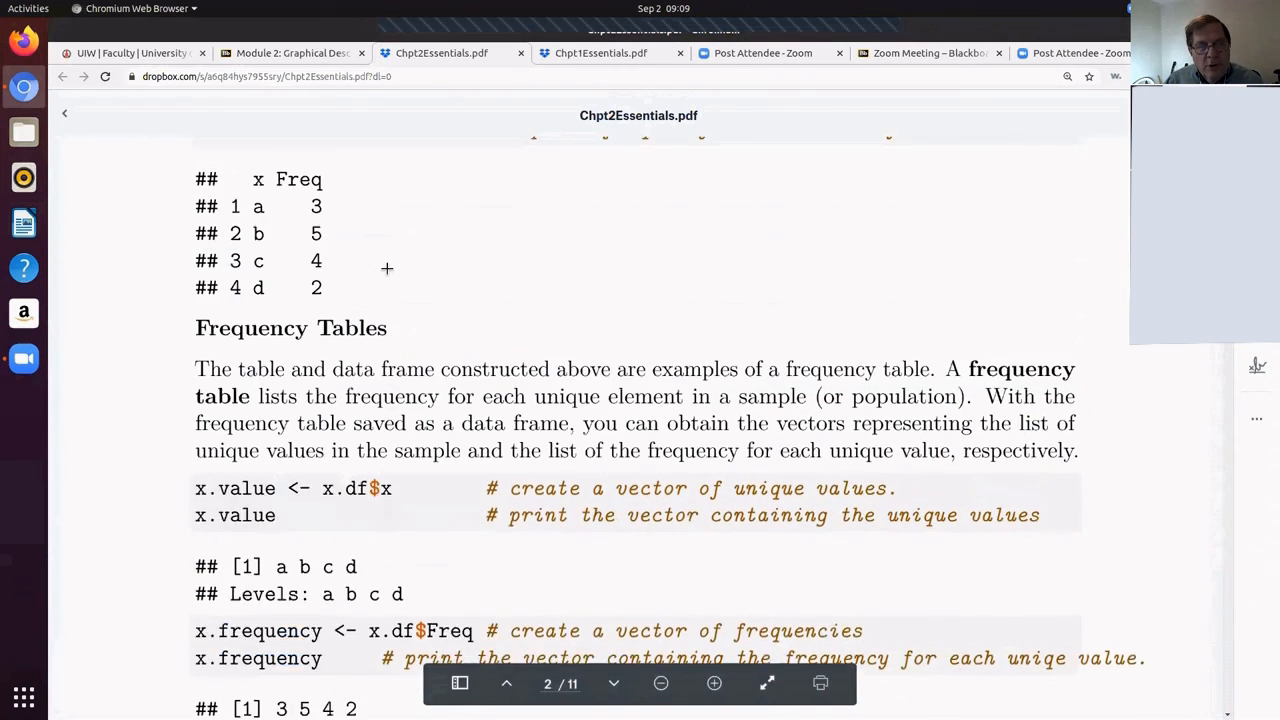
scroll(387, 268, up, 1)
scroll(387, 268, up, 1)
scroll(387, 268, up, 1)
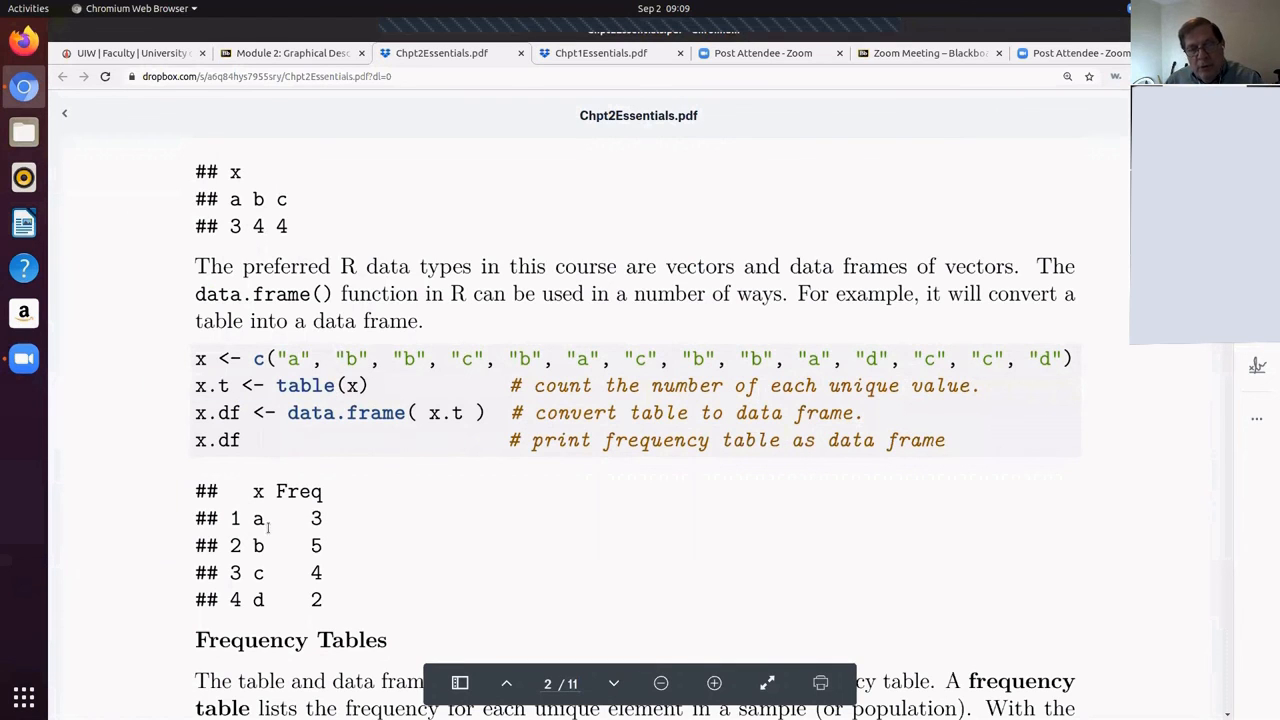
scroll(265, 533, down, 1)
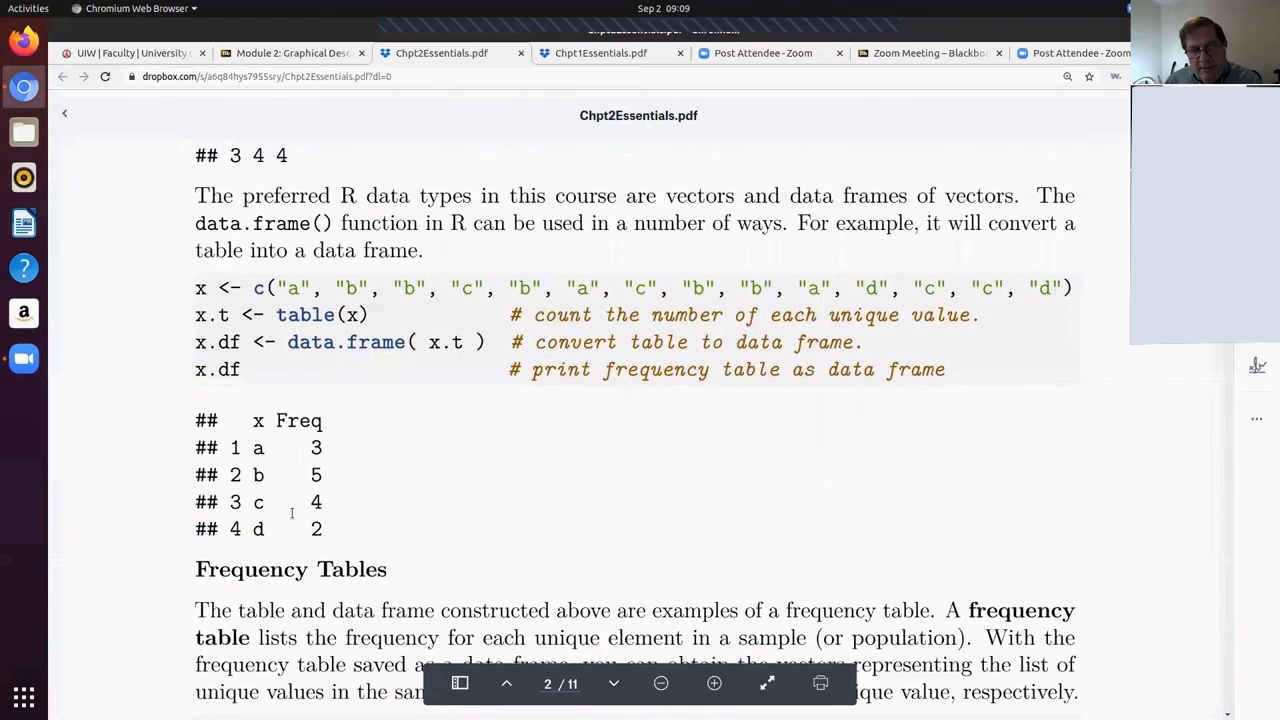
scroll(291, 513, down, 1)
scroll(291, 513, down, 1)
scroll(291, 513, down, 3)
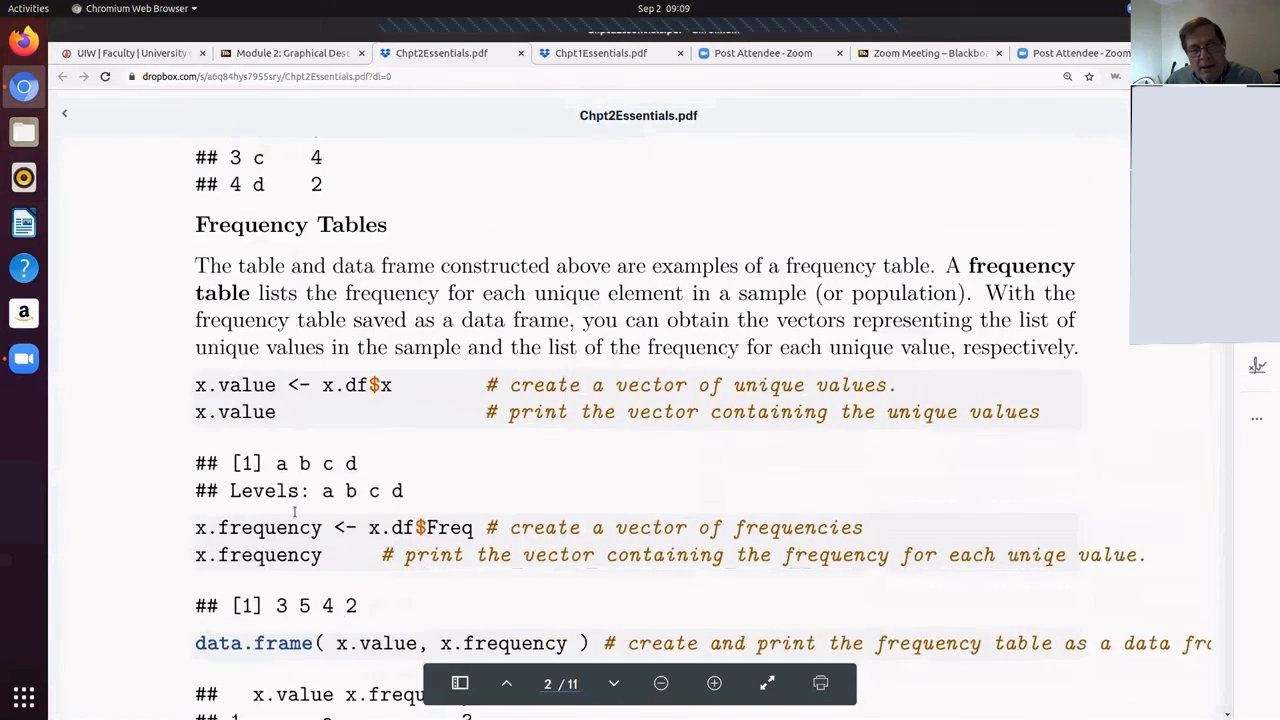
scroll(295, 511, up, 1)
scroll(285, 440, up, 1)
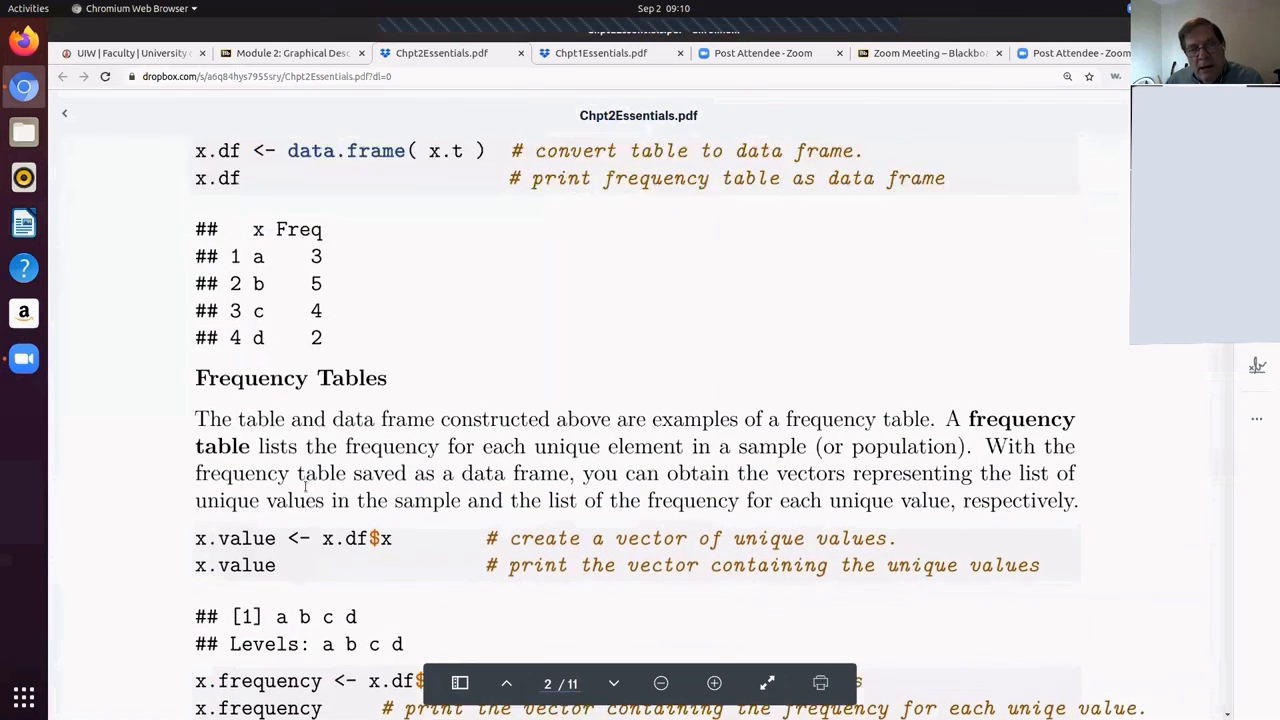
scroll(274, 361, up, 1)
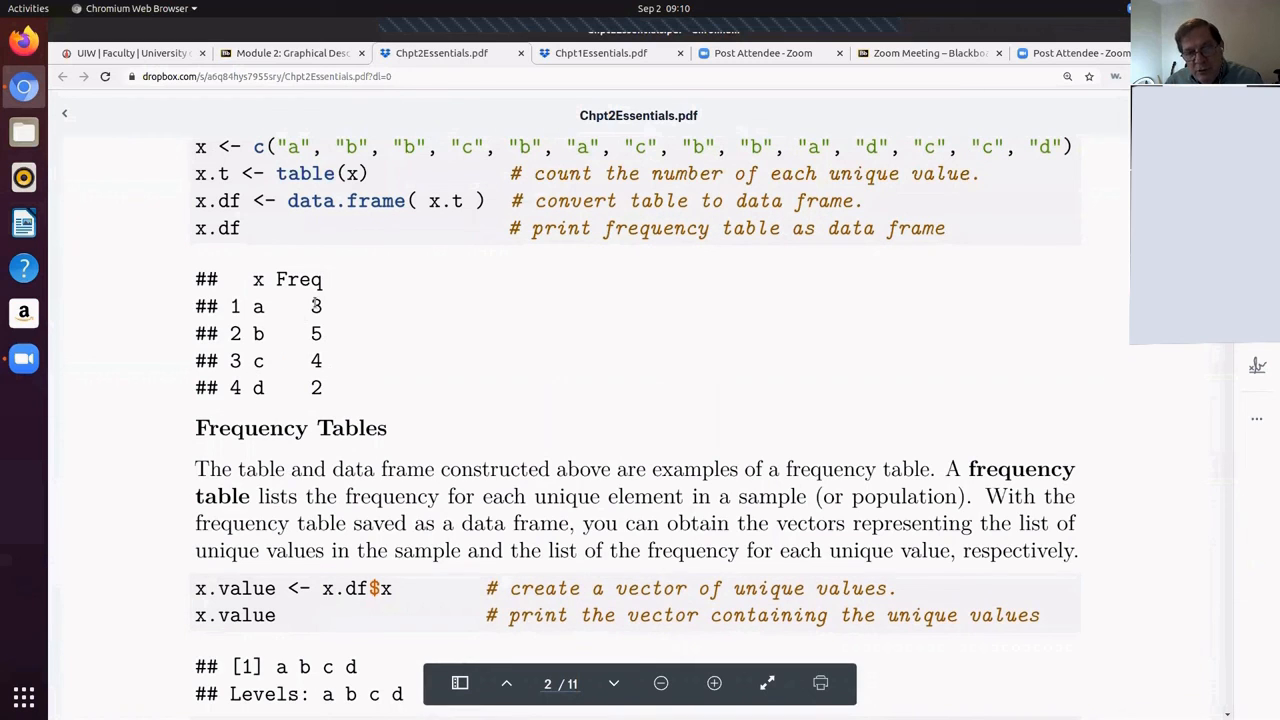
scroll(392, 382, down, 2)
scroll(390, 380, down, 1)
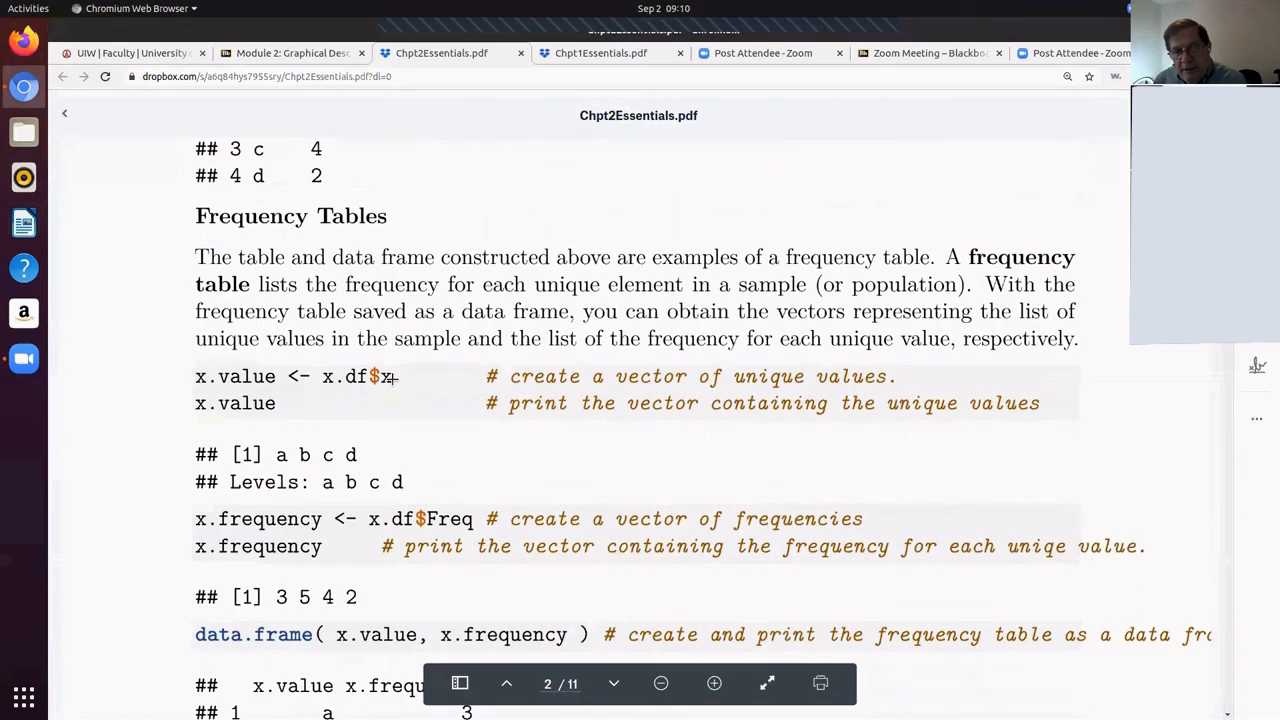
scroll(382, 379, down, 1)
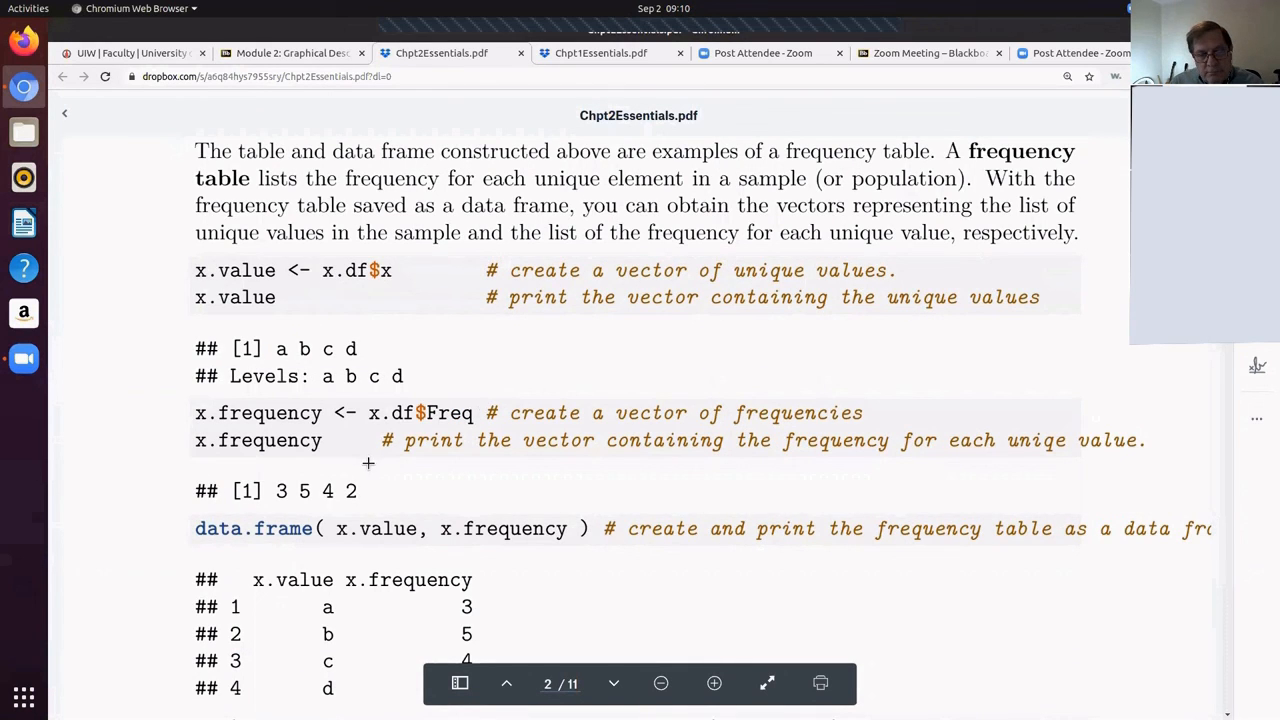
scroll(366, 434, up, 1)
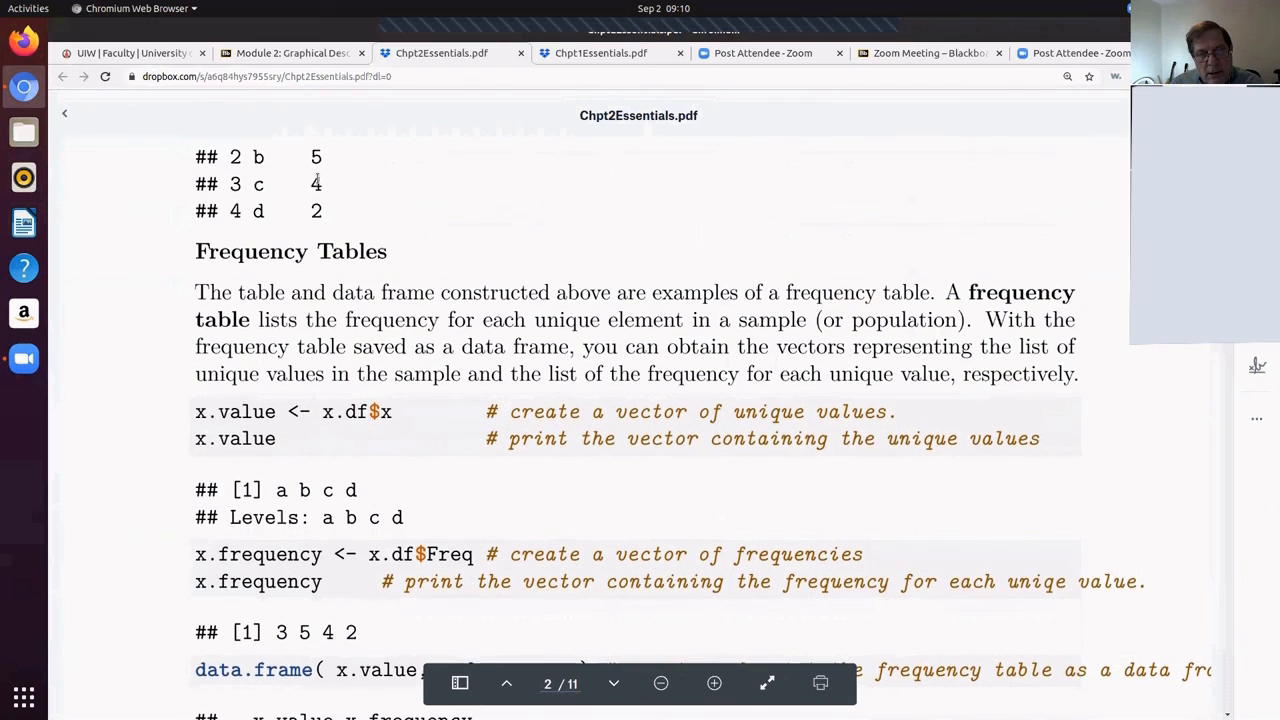
scroll(358, 380, down, 1)
scroll(360, 370, down, 1)
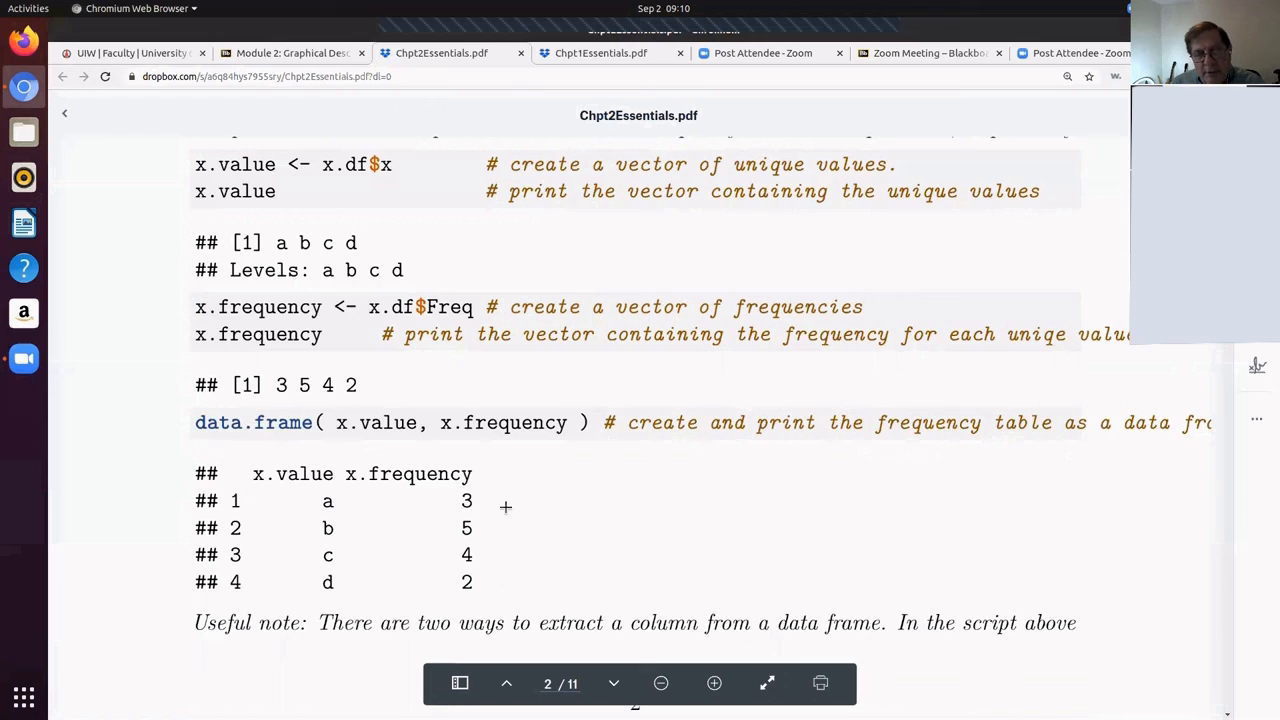
scroll(378, 541, down, 3)
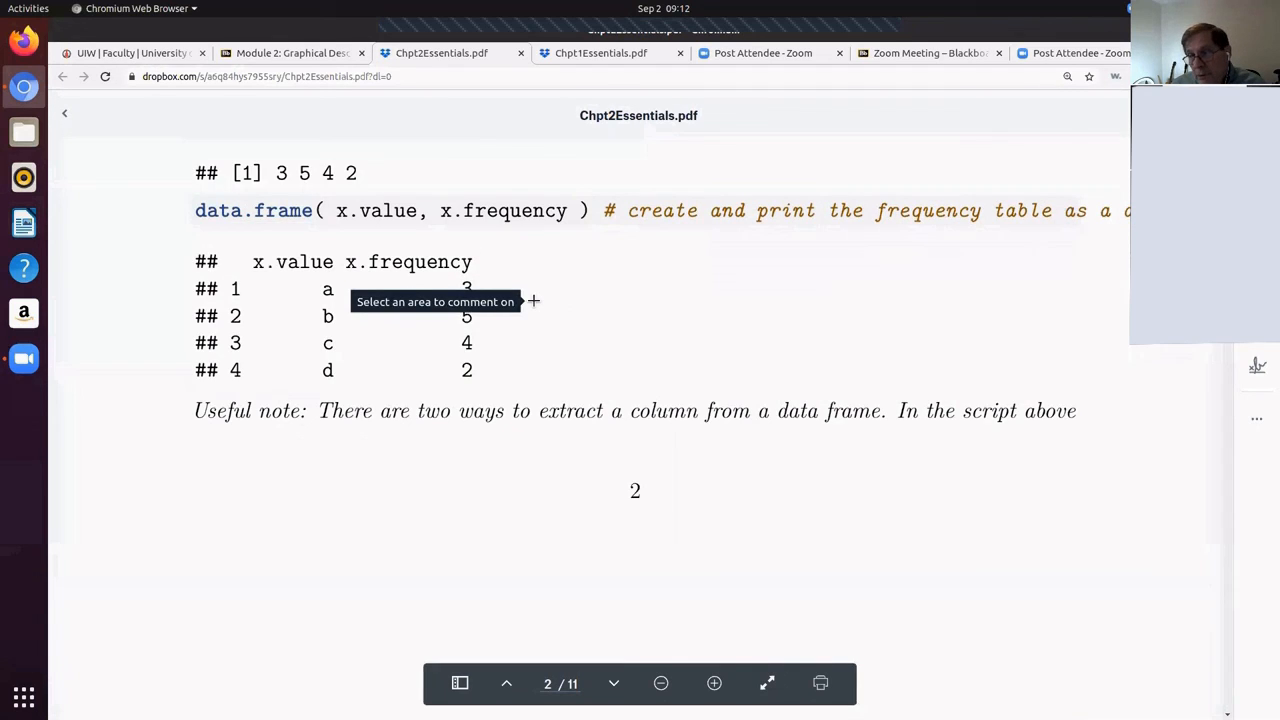
scroll(520, 315, up, 1)
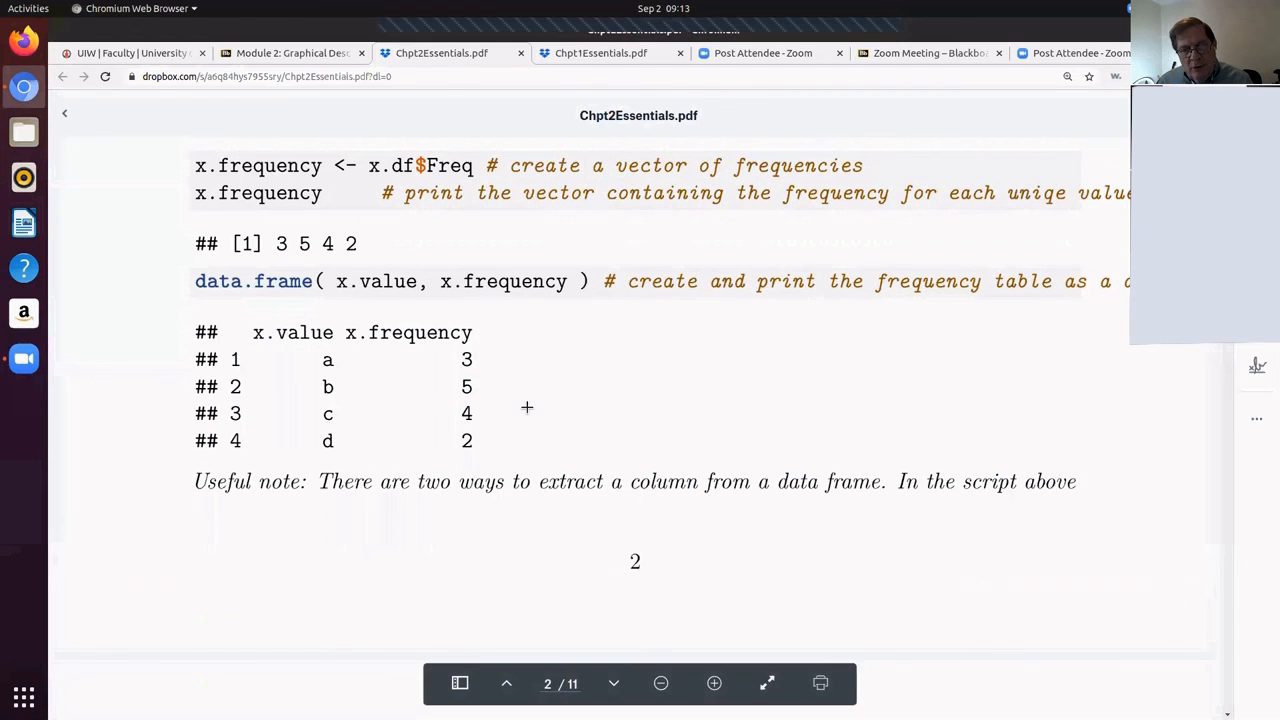
scroll(383, 286, down, 1)
scroll(376, 311, down, 2)
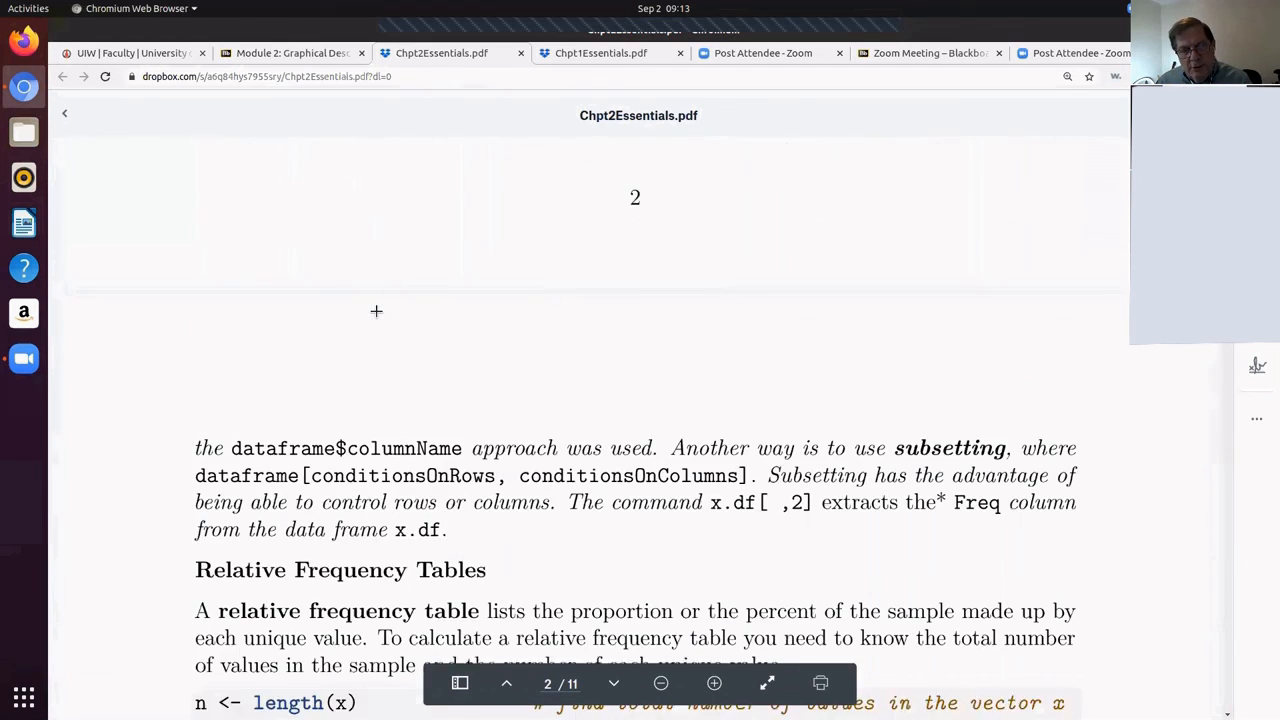
scroll(376, 311, down, 1)
scroll(376, 311, down, 1)
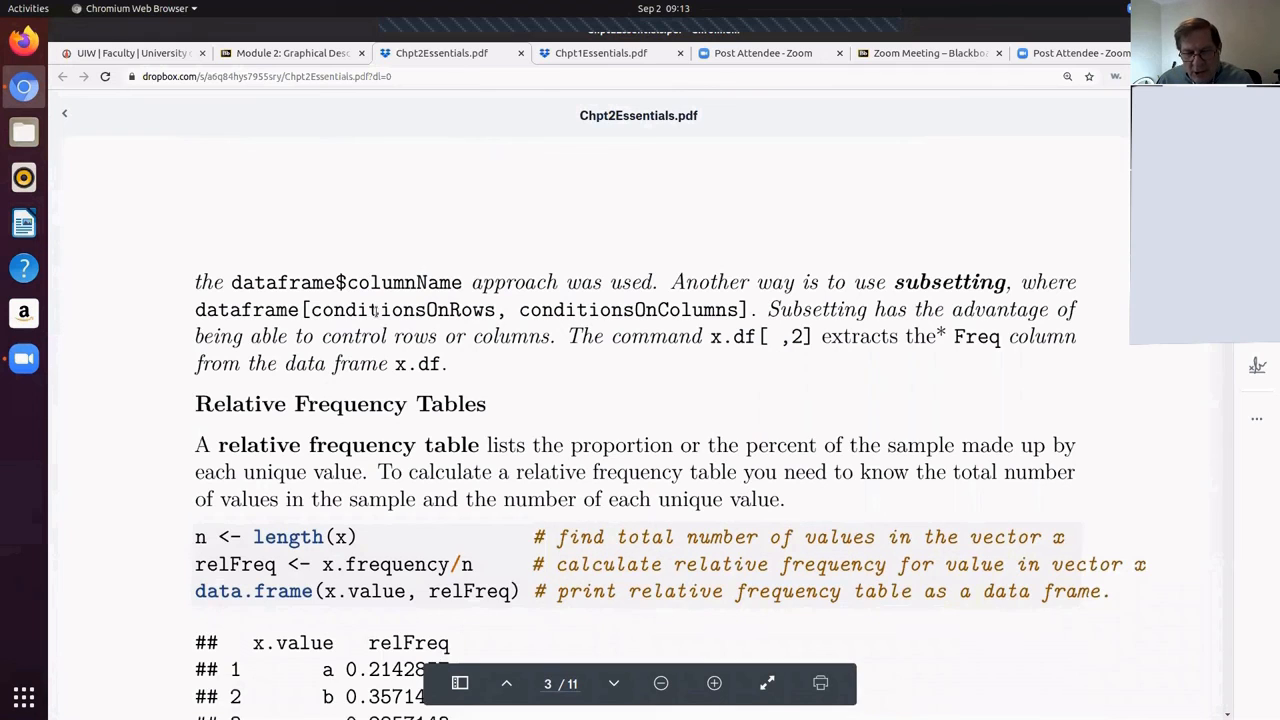
scroll(376, 311, down, 2)
scroll(376, 311, down, 1)
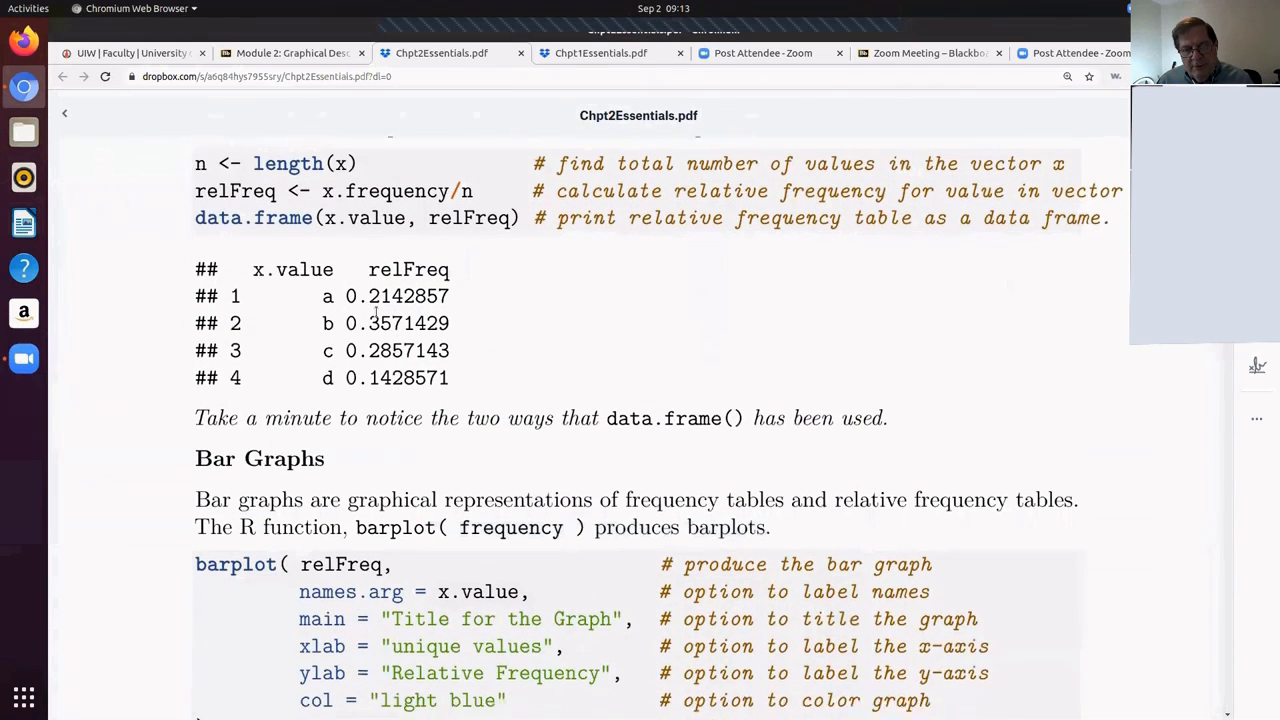
scroll(376, 311, down, 1)
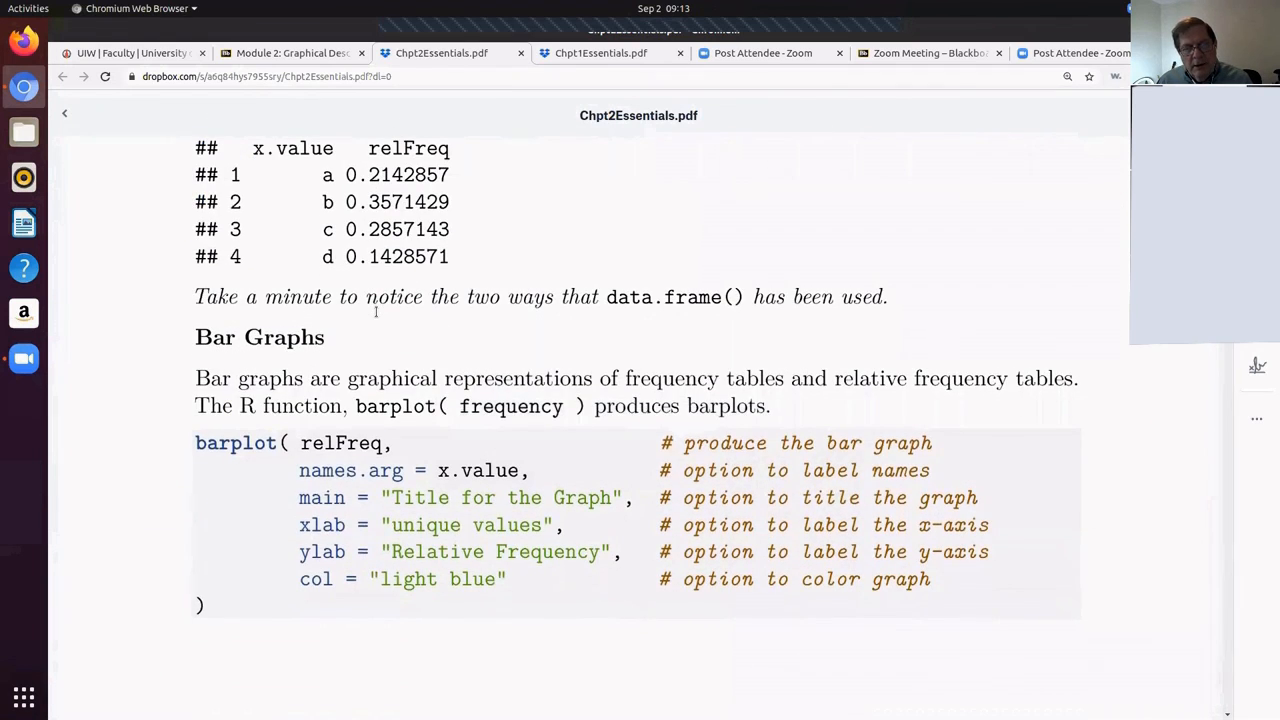
scroll(514, 359, down, 1)
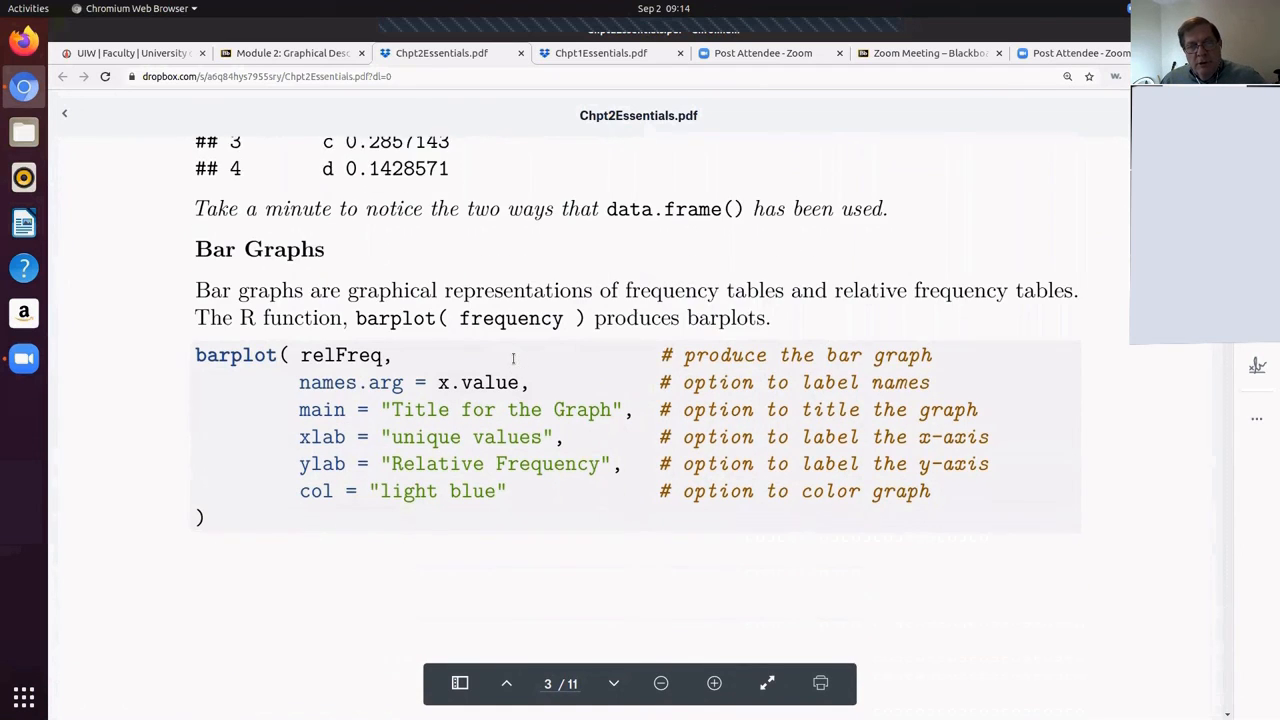
scroll(514, 359, down, 1)
scroll(512, 360, down, 1)
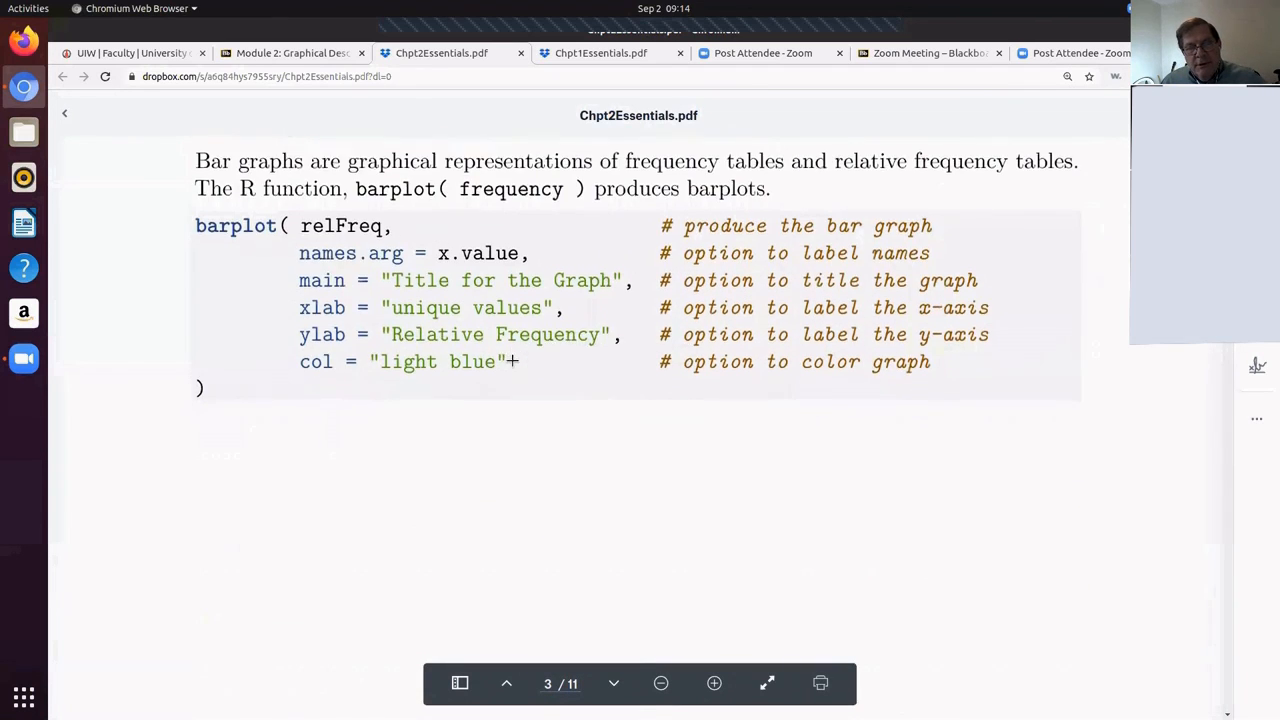
scroll(512, 360, down, 1)
scroll(512, 360, down, 1)
scroll(511, 359, down, 1)
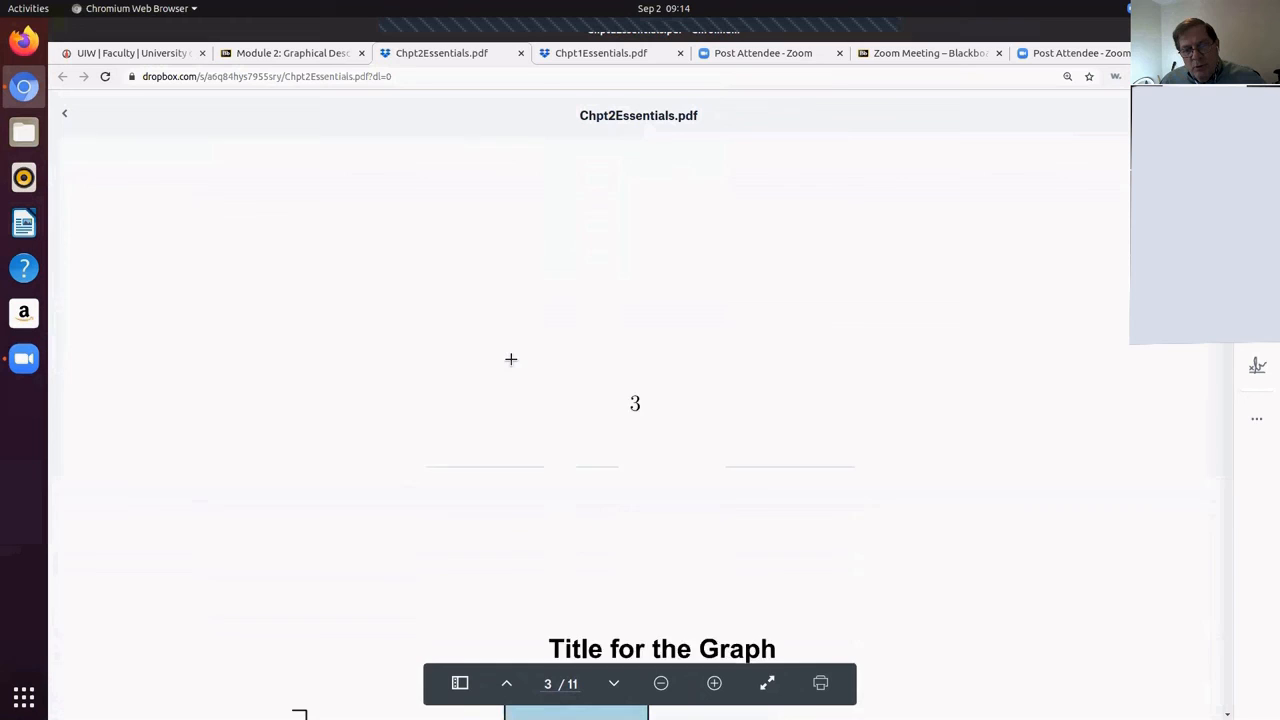
scroll(511, 359, down, 1)
scroll(510, 359, down, 1)
scroll(509, 360, down, 2)
scroll(509, 360, down, 1)
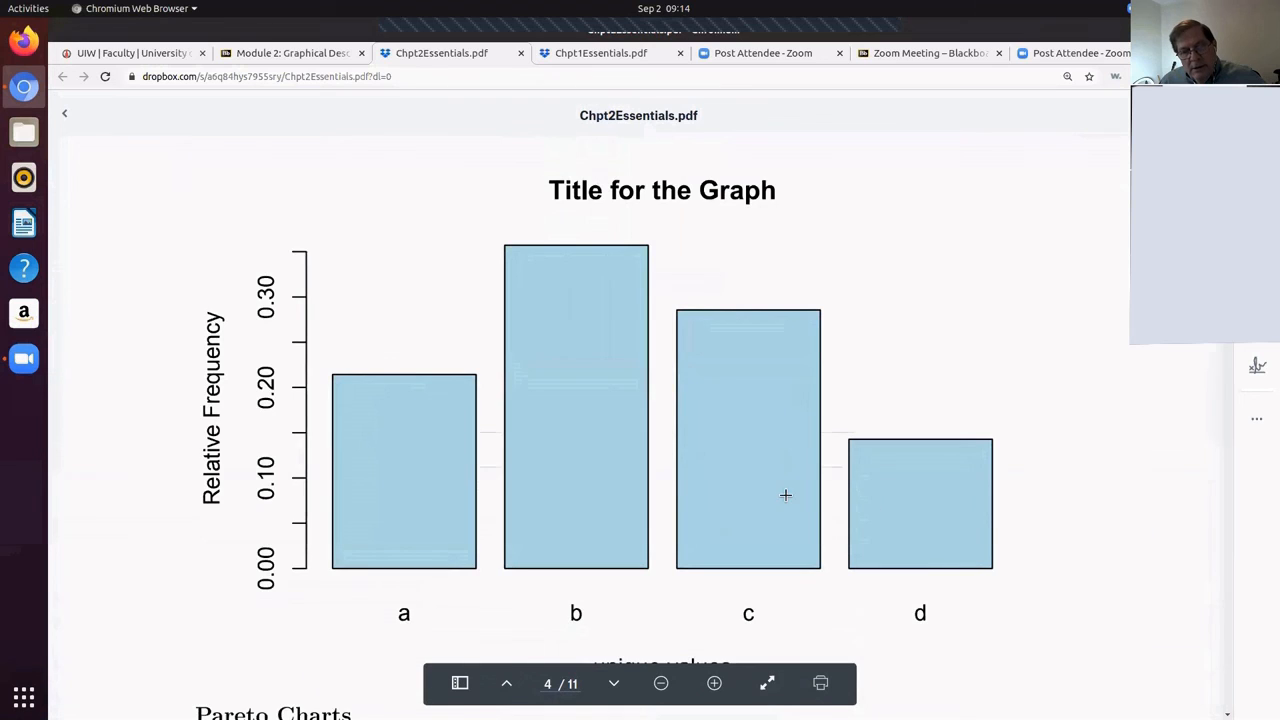
scroll(786, 494, down, 2)
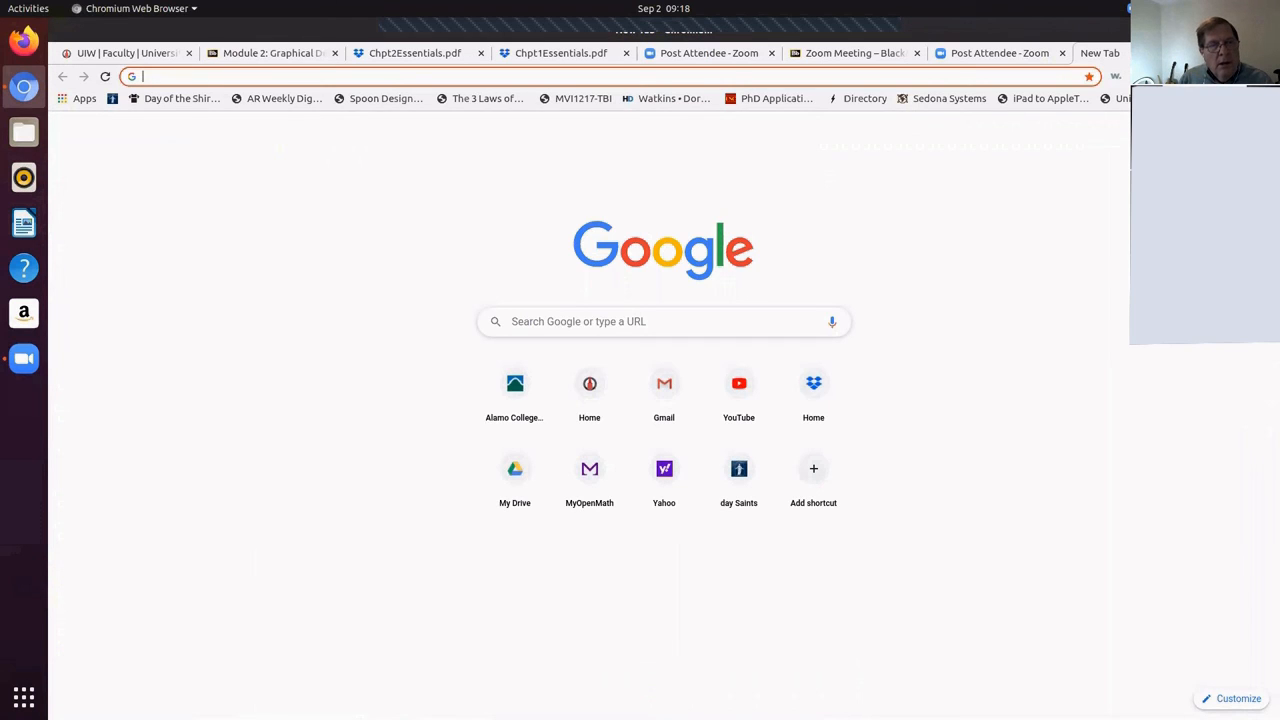
text(r online co)
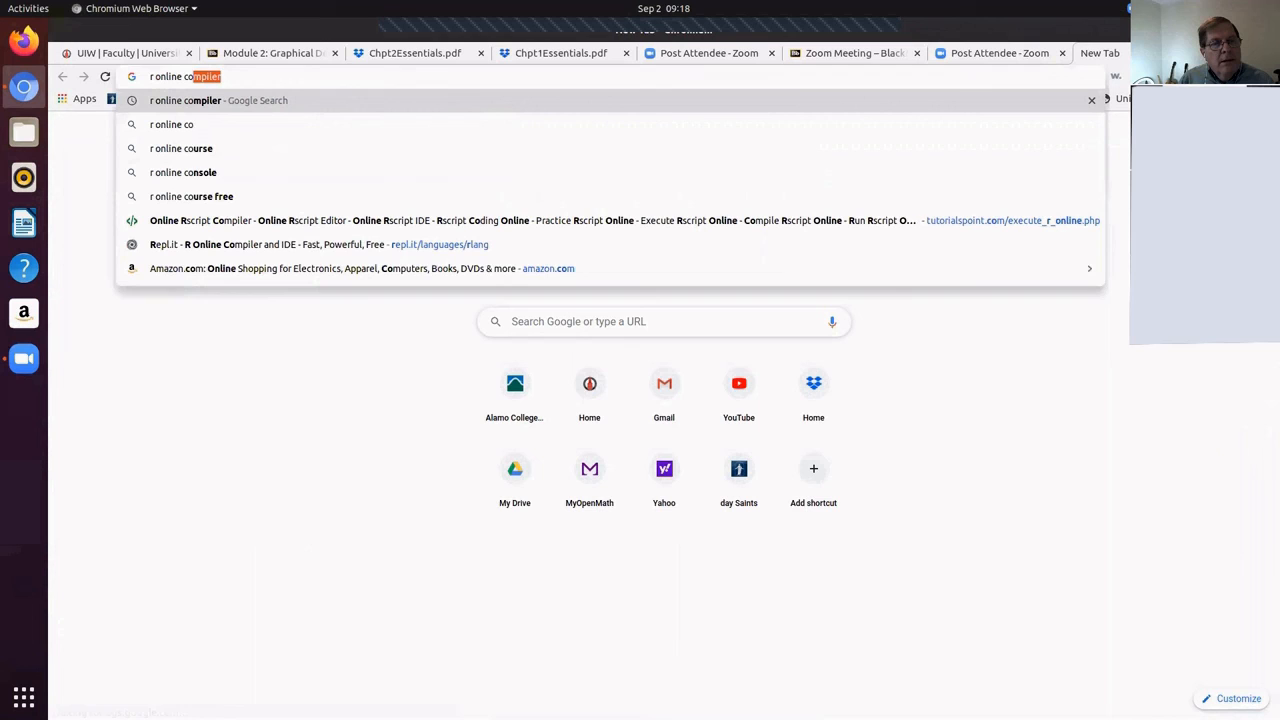
text(mpile)
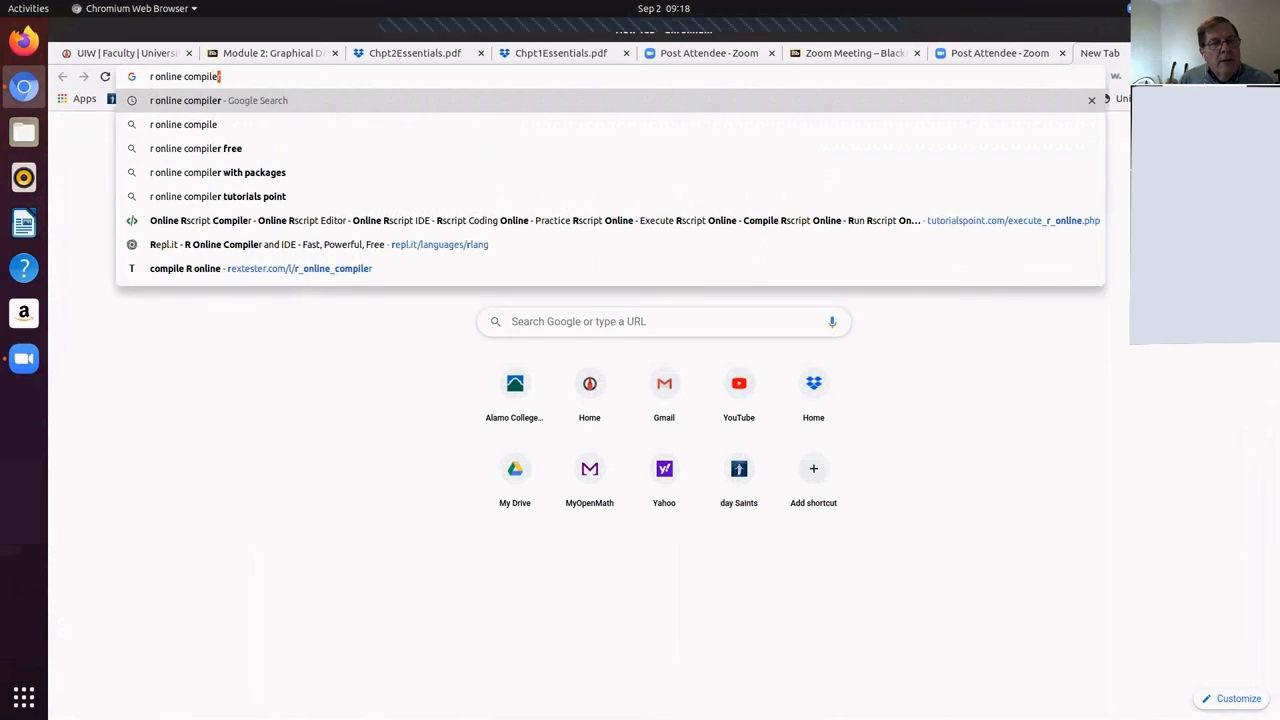
text(r)
Bring up the tutorialspoint R compiler in its own window beside the PDF and erase its sample code.
key(Return)
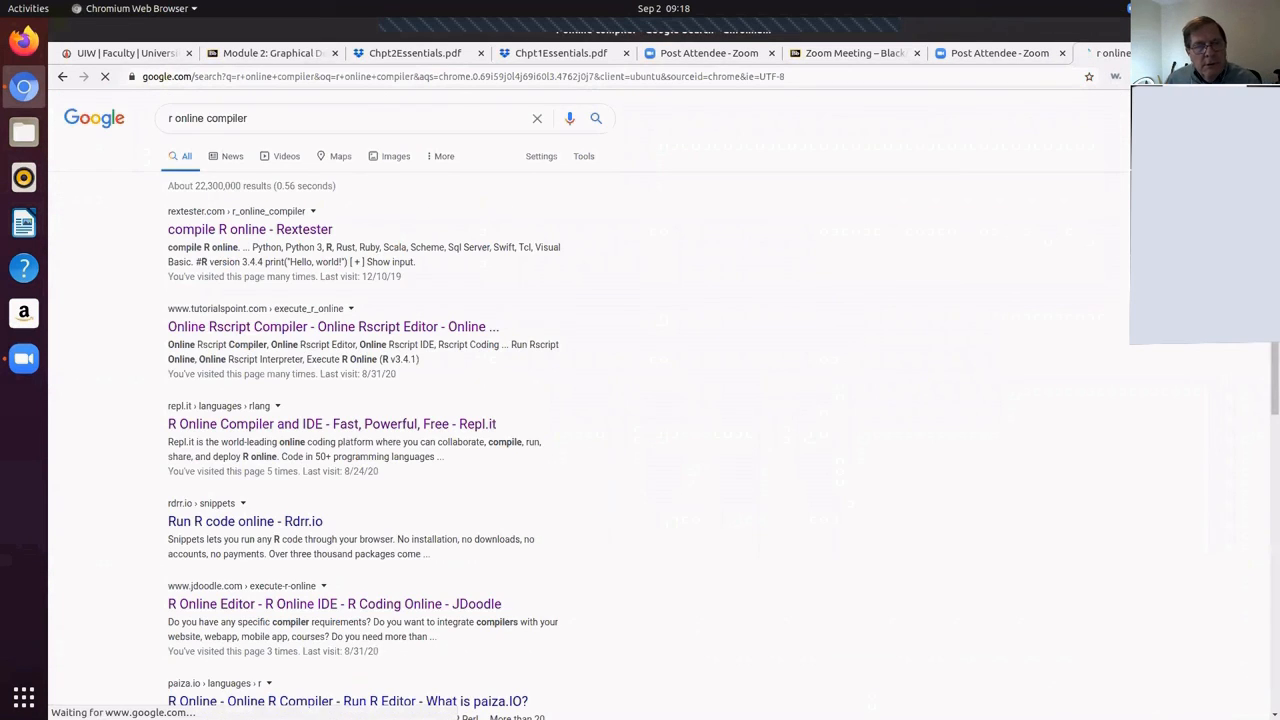
click(490, 326)
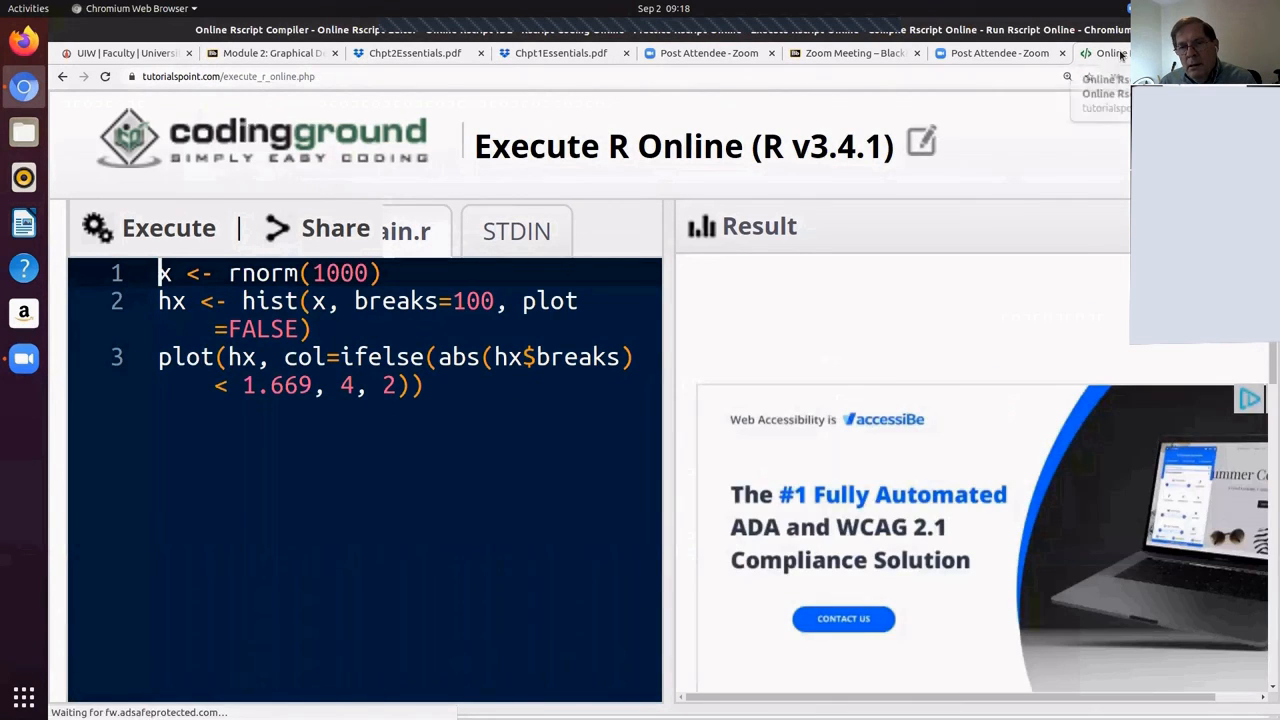
drag(1121, 55, 621, 88)
drag(716, 332, 818, 497)
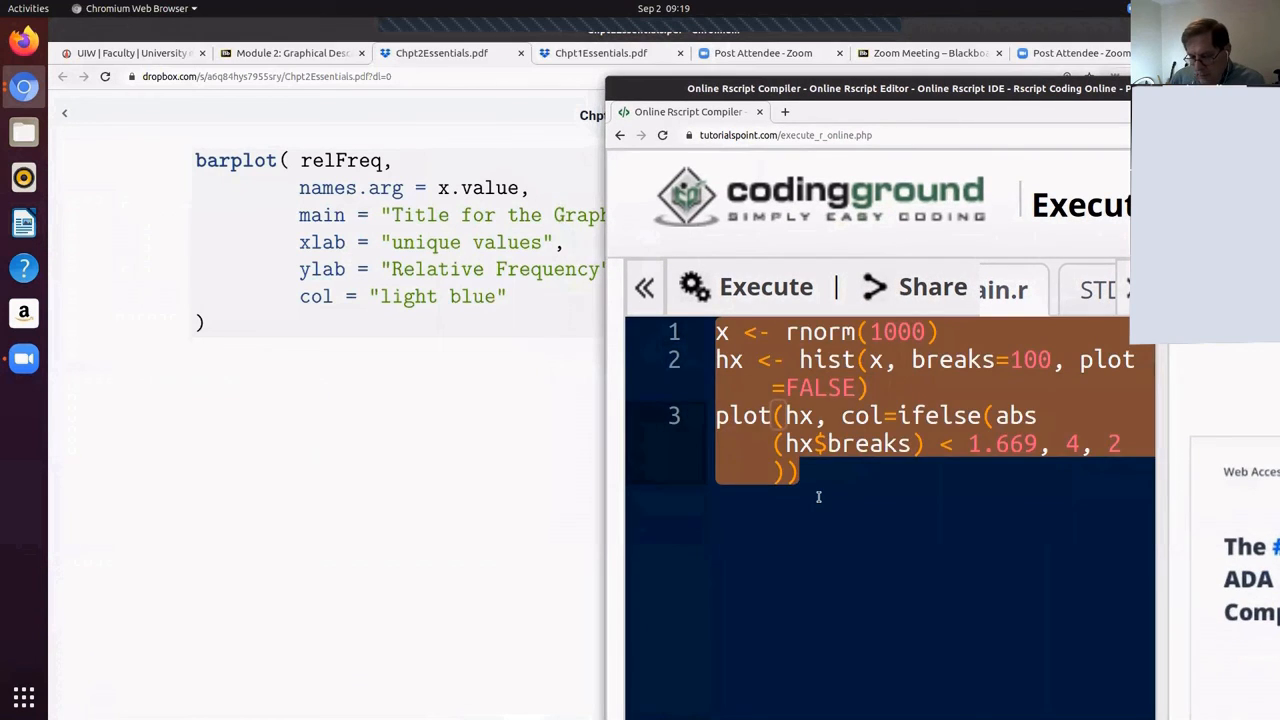
key(Delete)
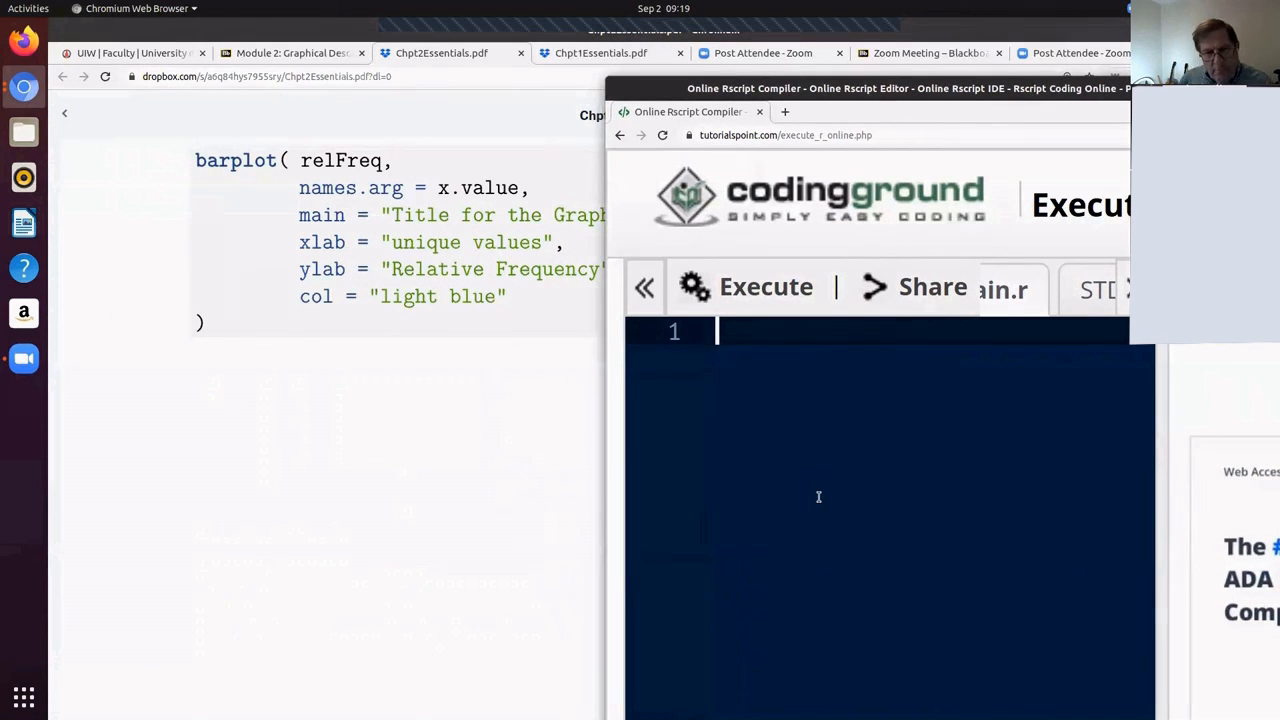
text(x )
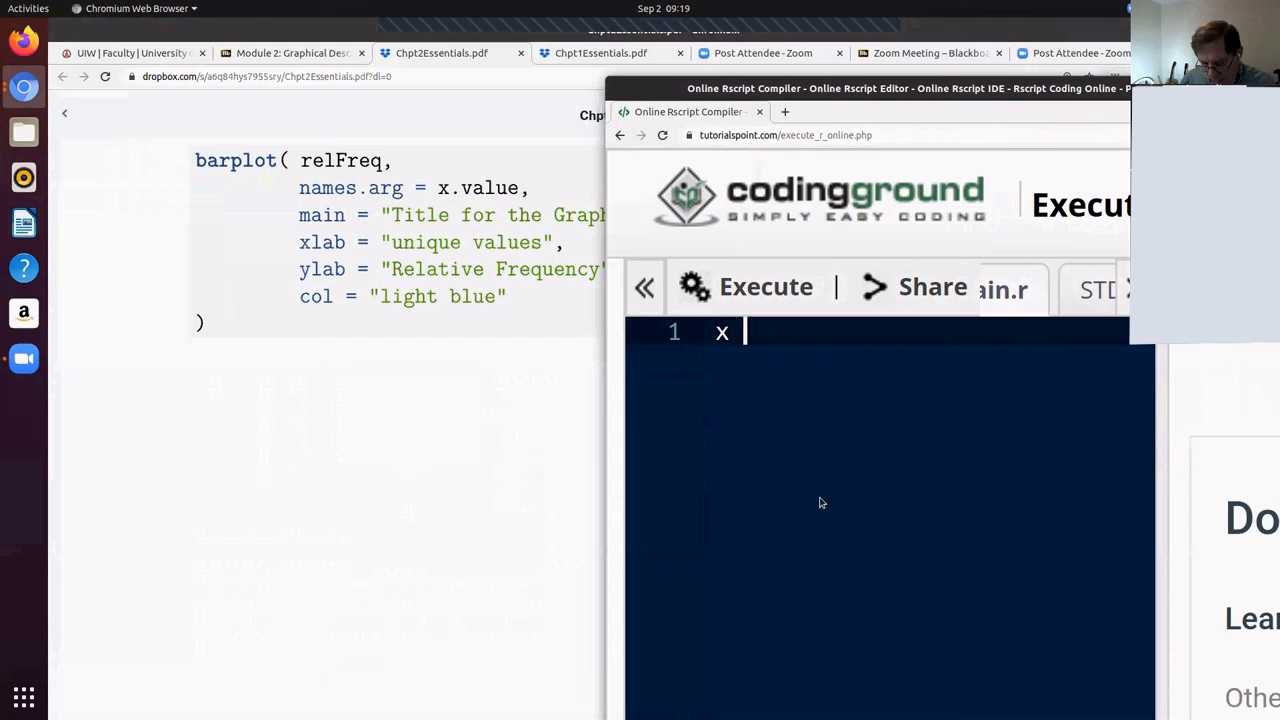
text(<- c()
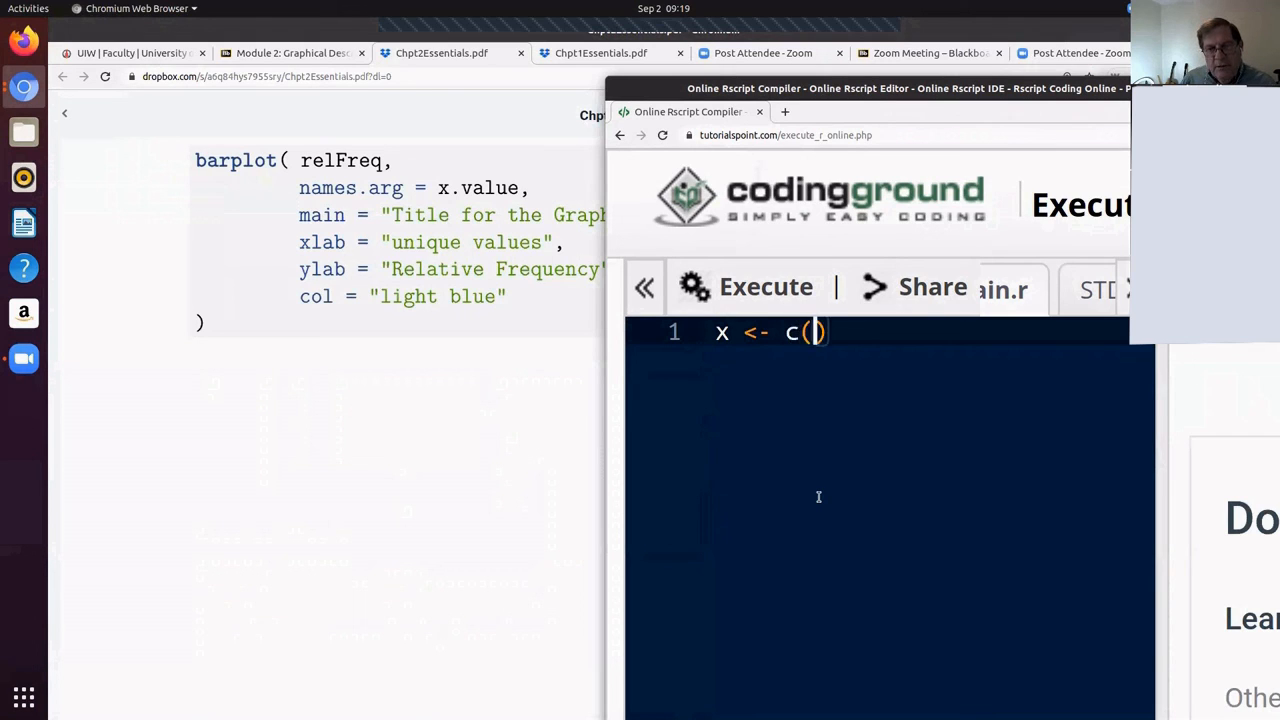
scroll(469, 221, up, 5)
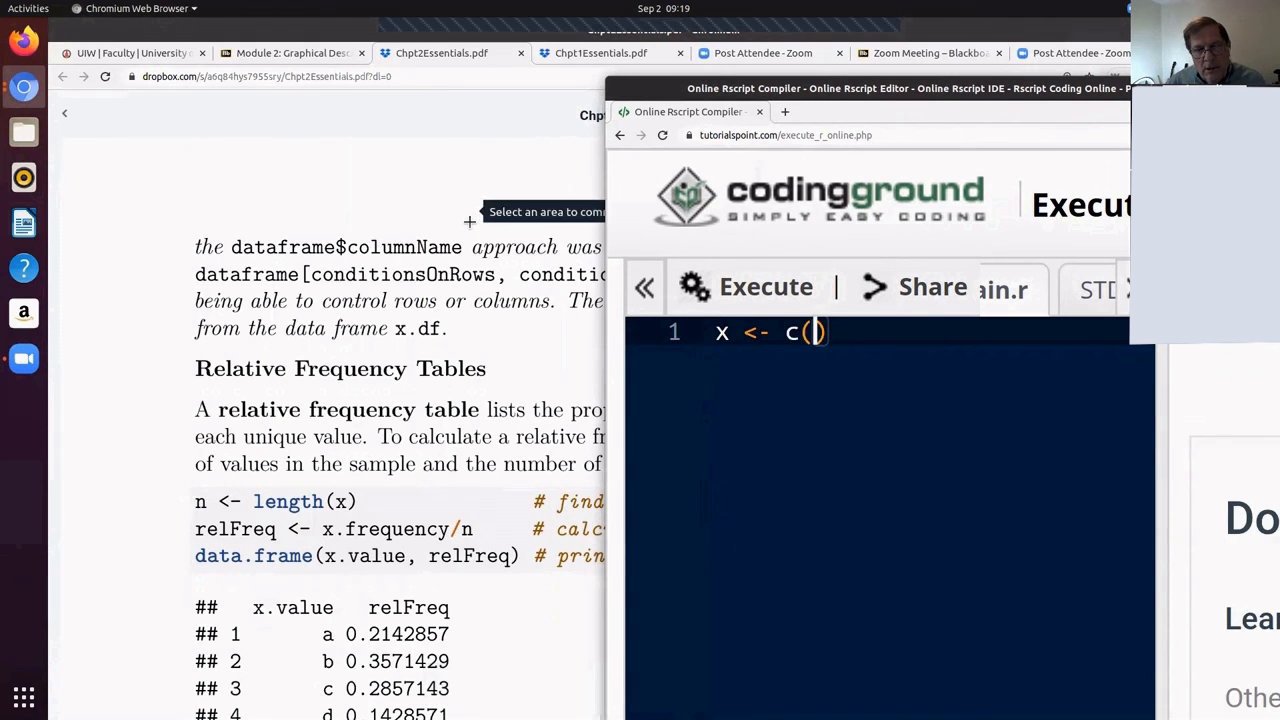
text(")
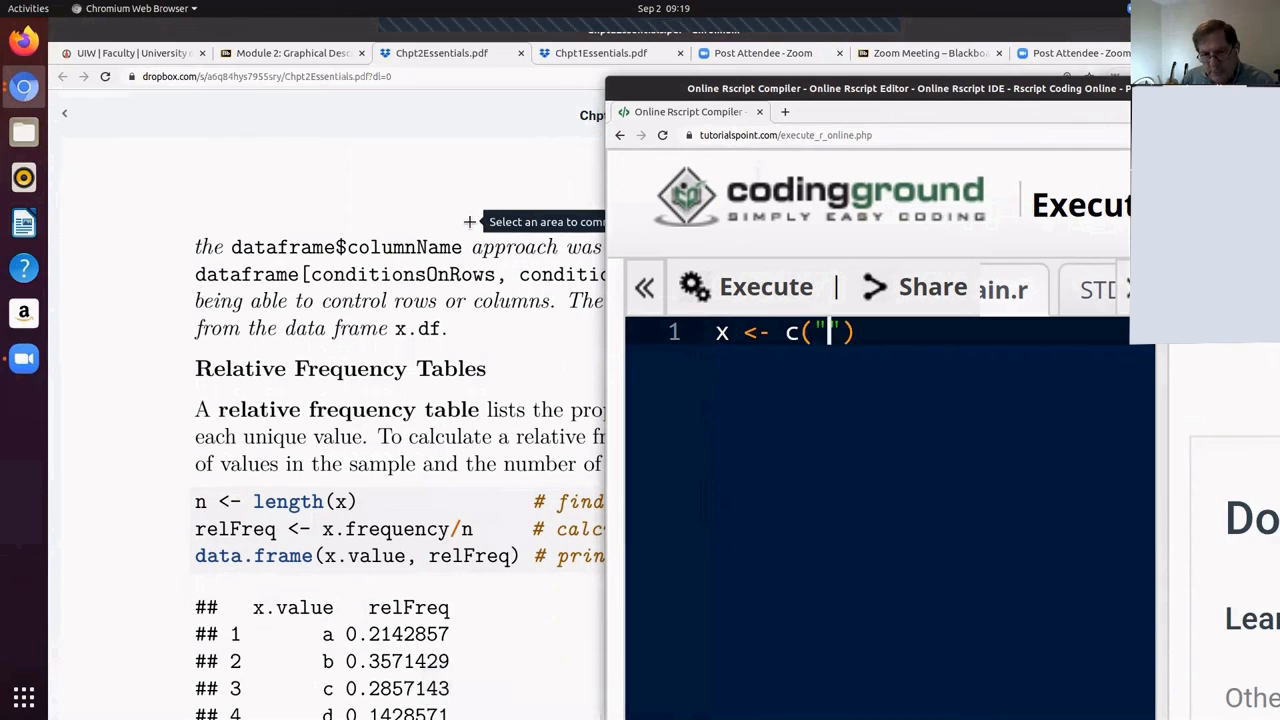
text(a)
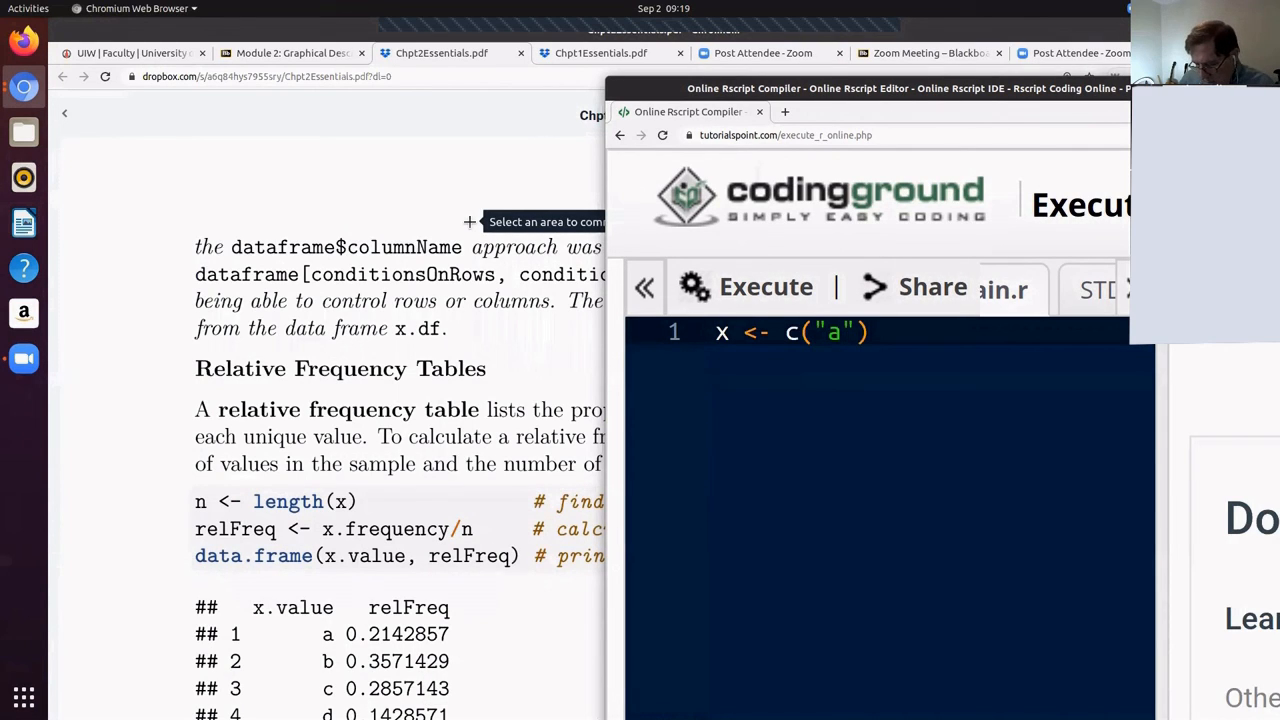
text(", "b)
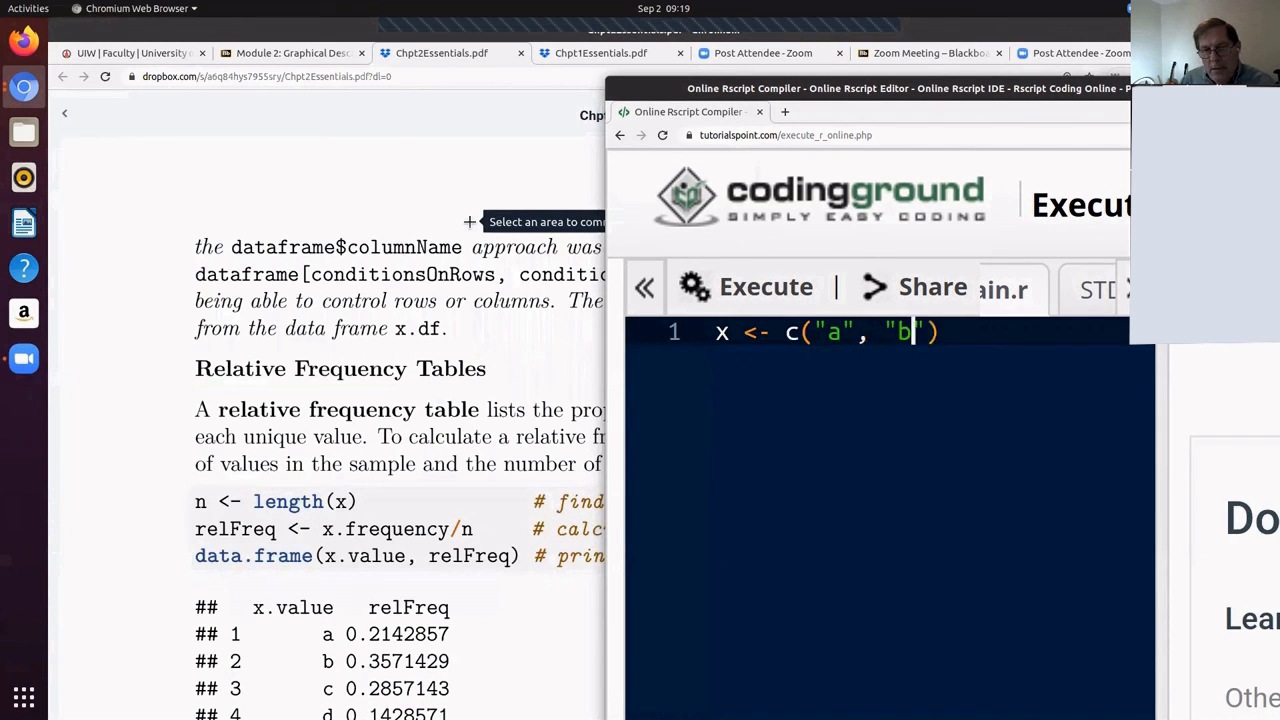
text(")
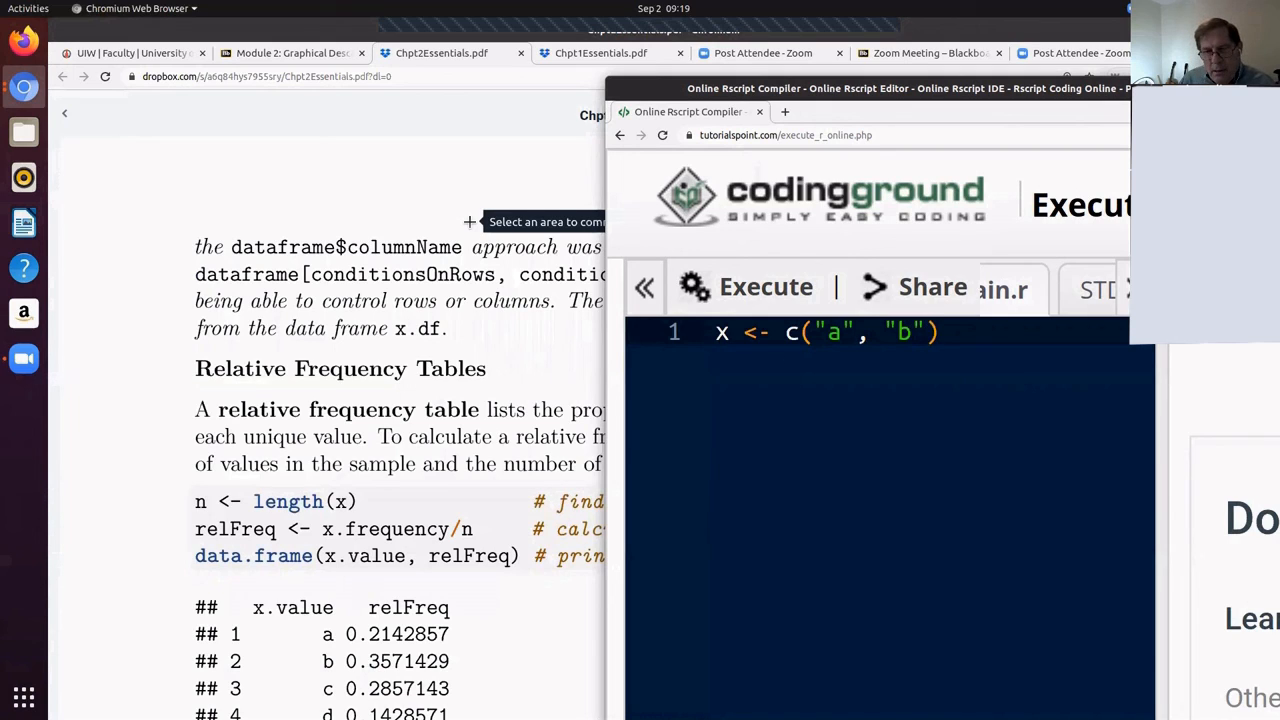
text(, )
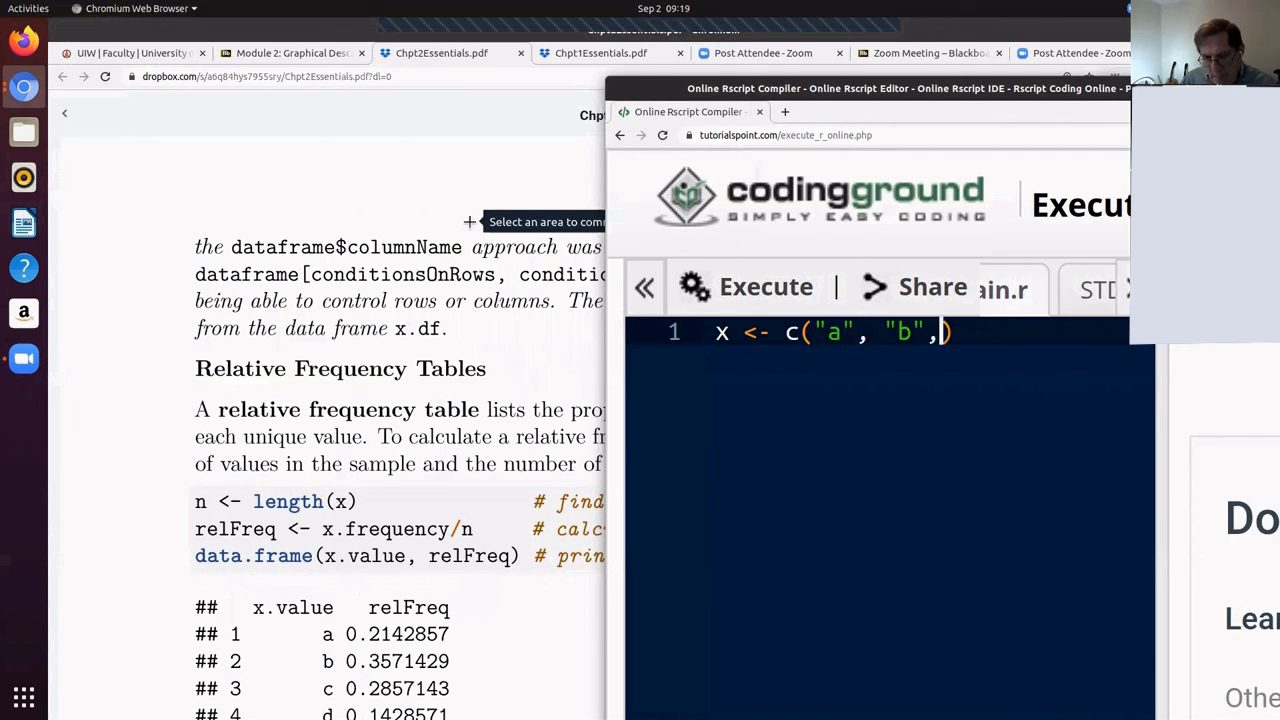
text("c")
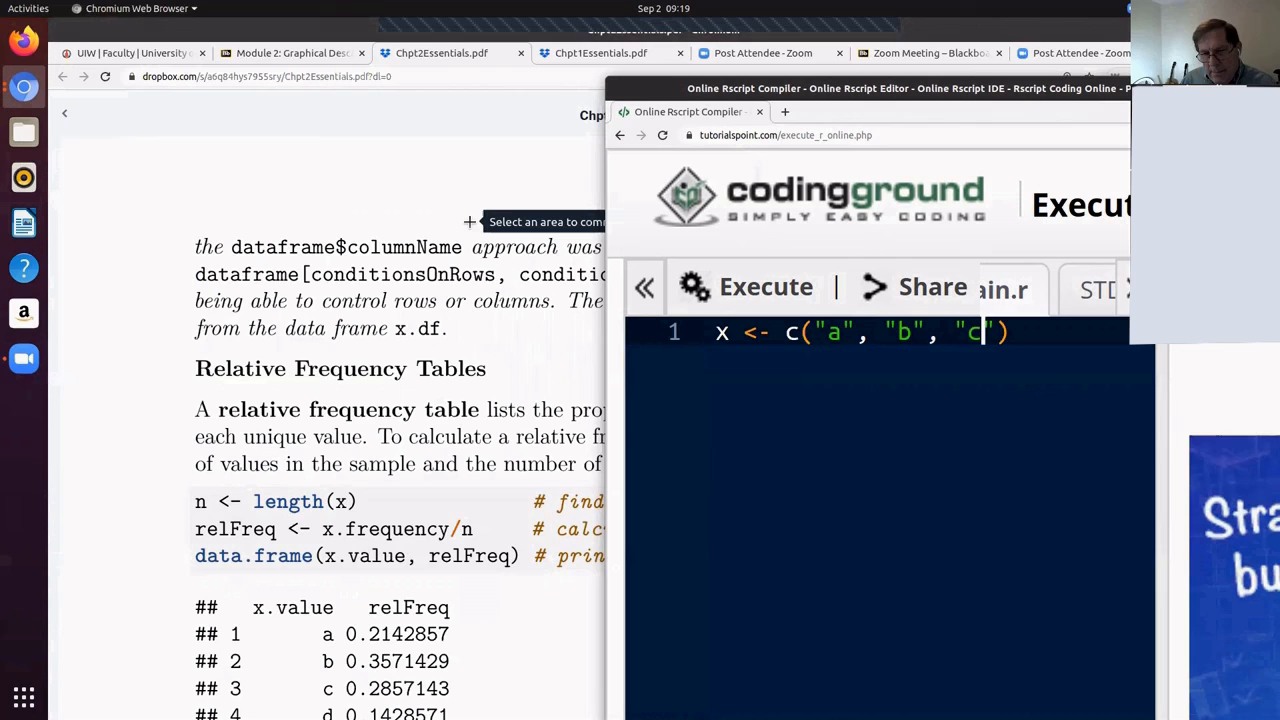
text(", )
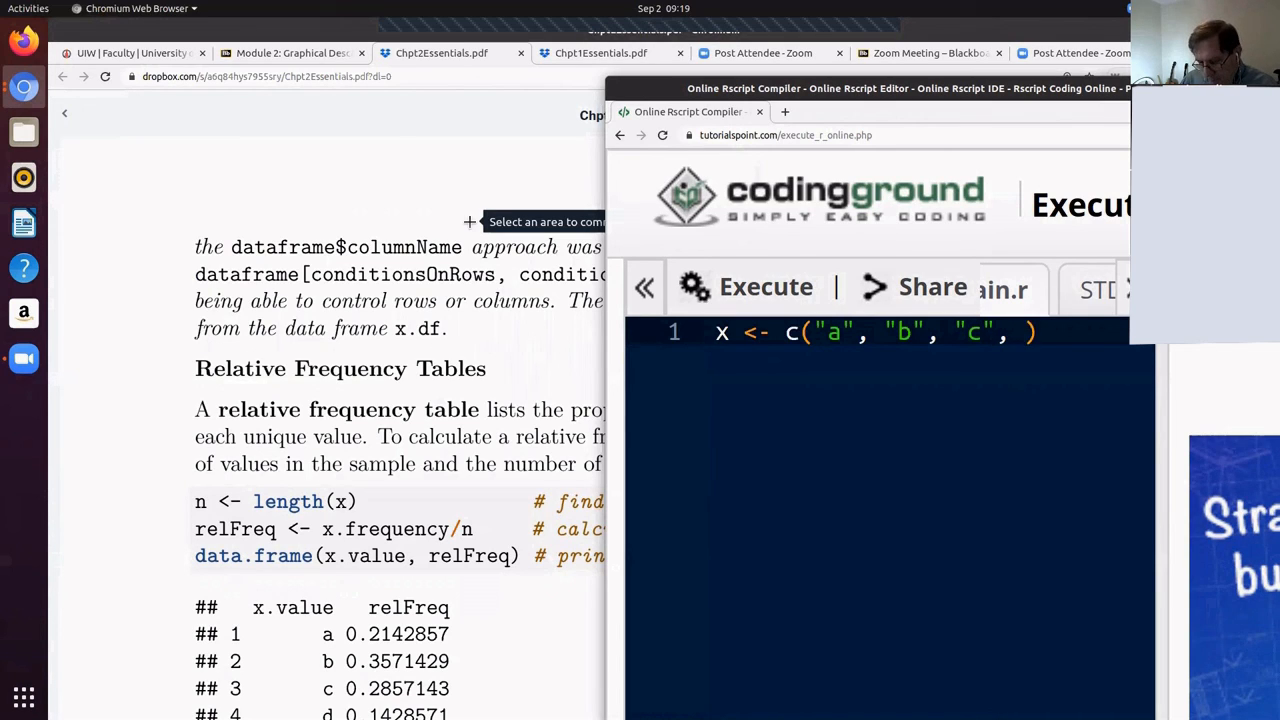
text("c)
Fix line 2 into Freq <- c(3, 5, 4, 2) with proper commas, renaming relFreq to Freq.
key(BackSpace)
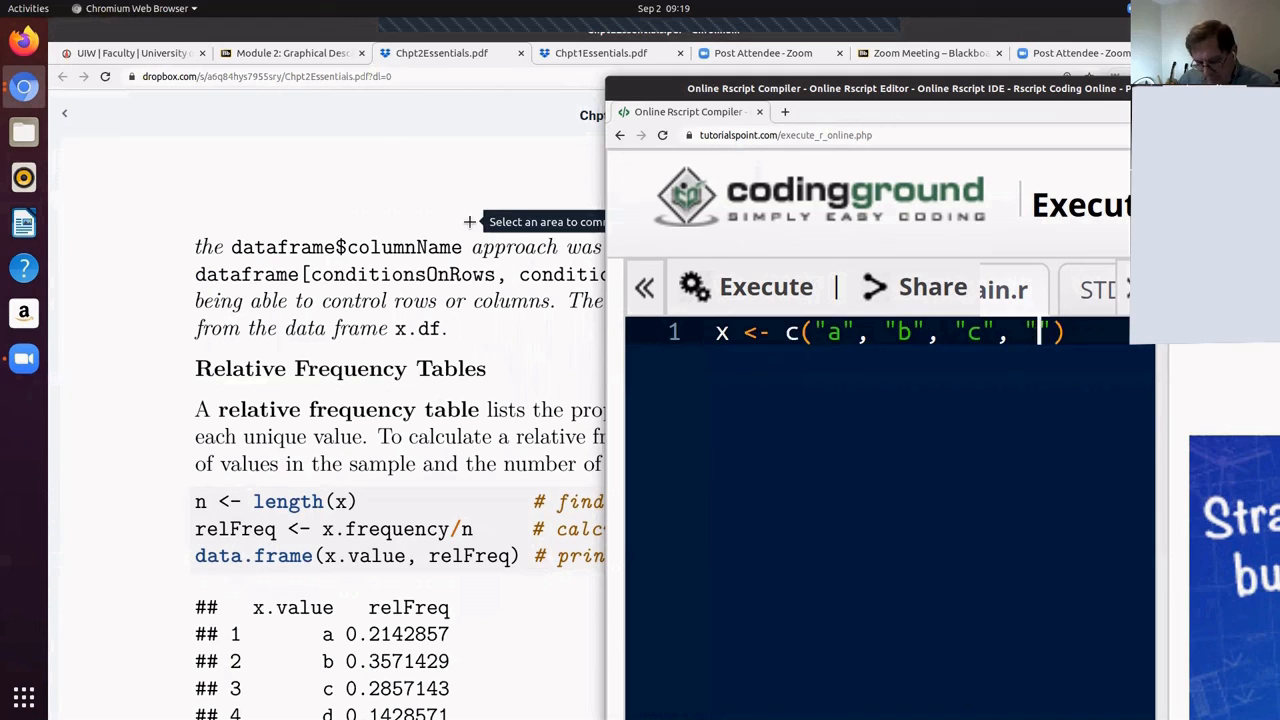
text(d"))
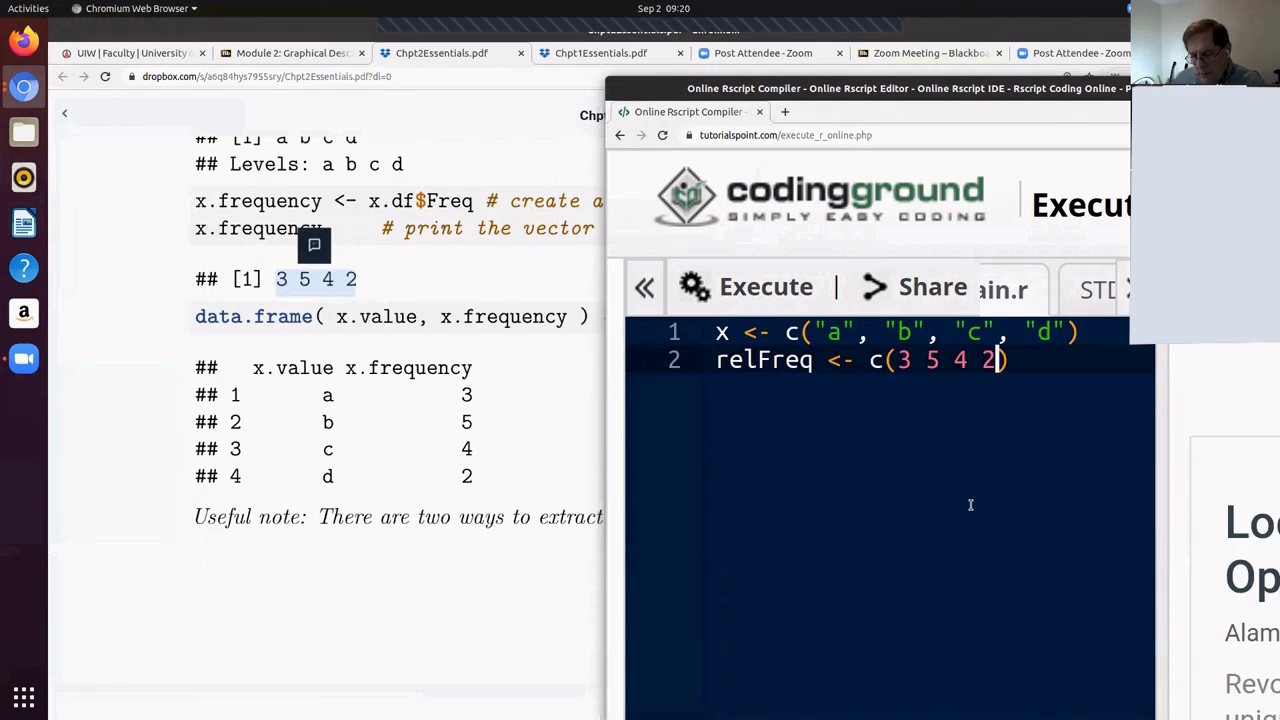
key(Left)
key(Left)
key(Left)
key(Left)
key(Left)
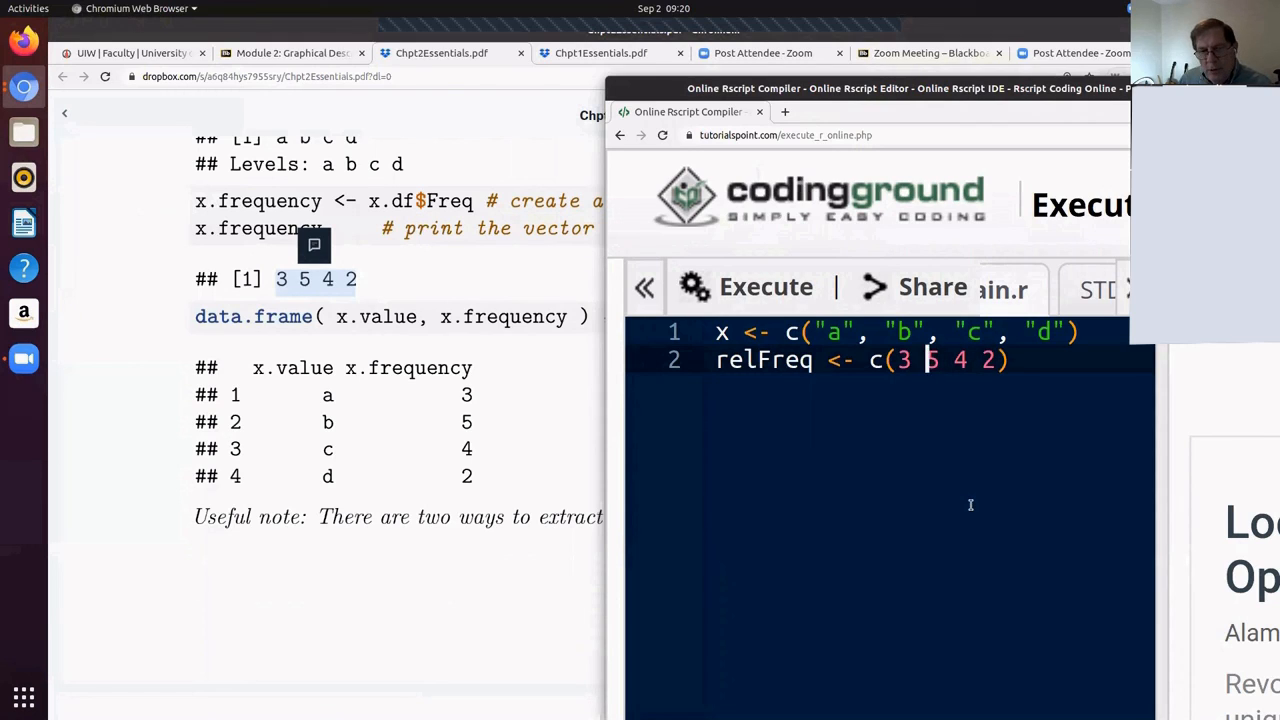
key(Left)
text(,)
key(Right)
key(Right)
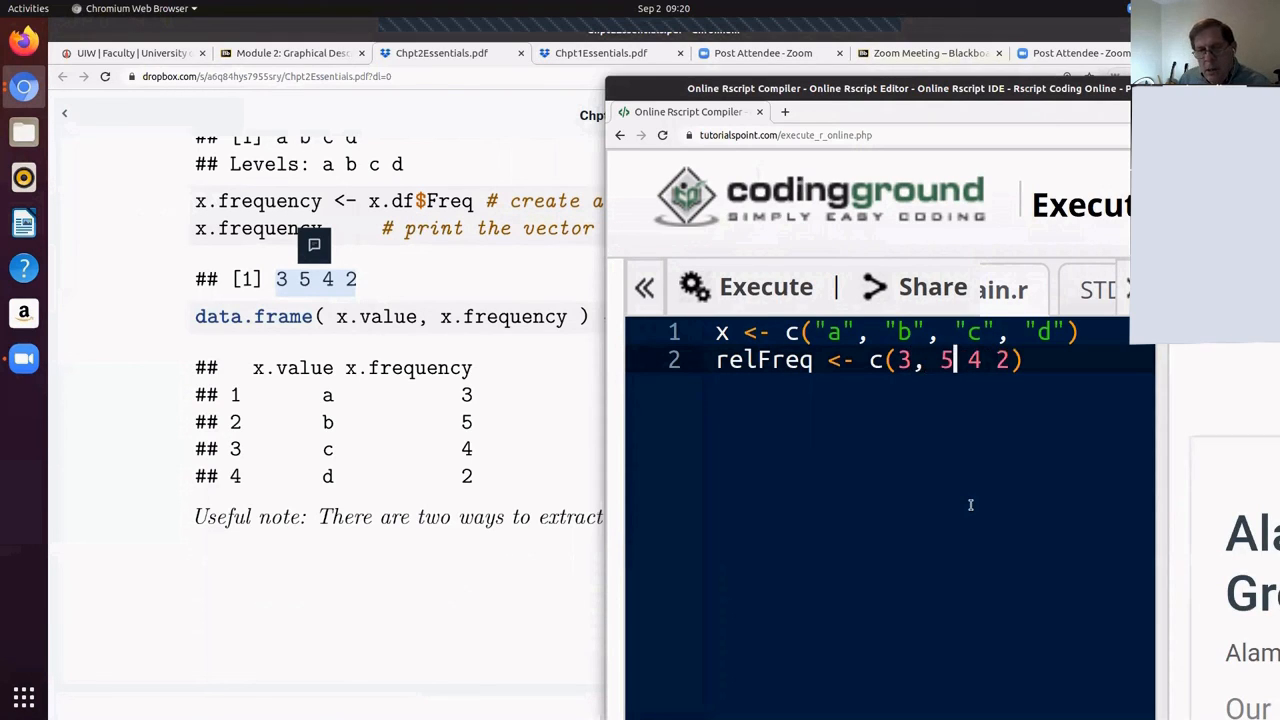
text(,)
key(Right)
text(,)
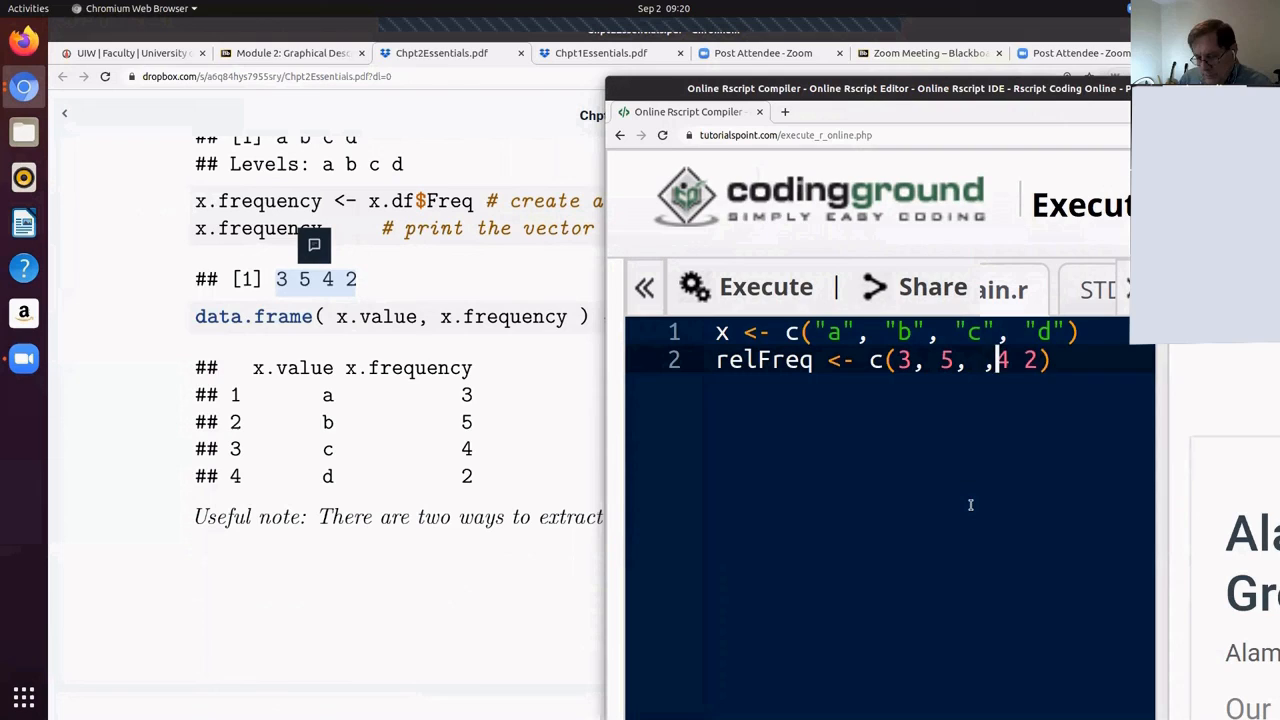
key(BackSpace)
key(Right)
text(,)
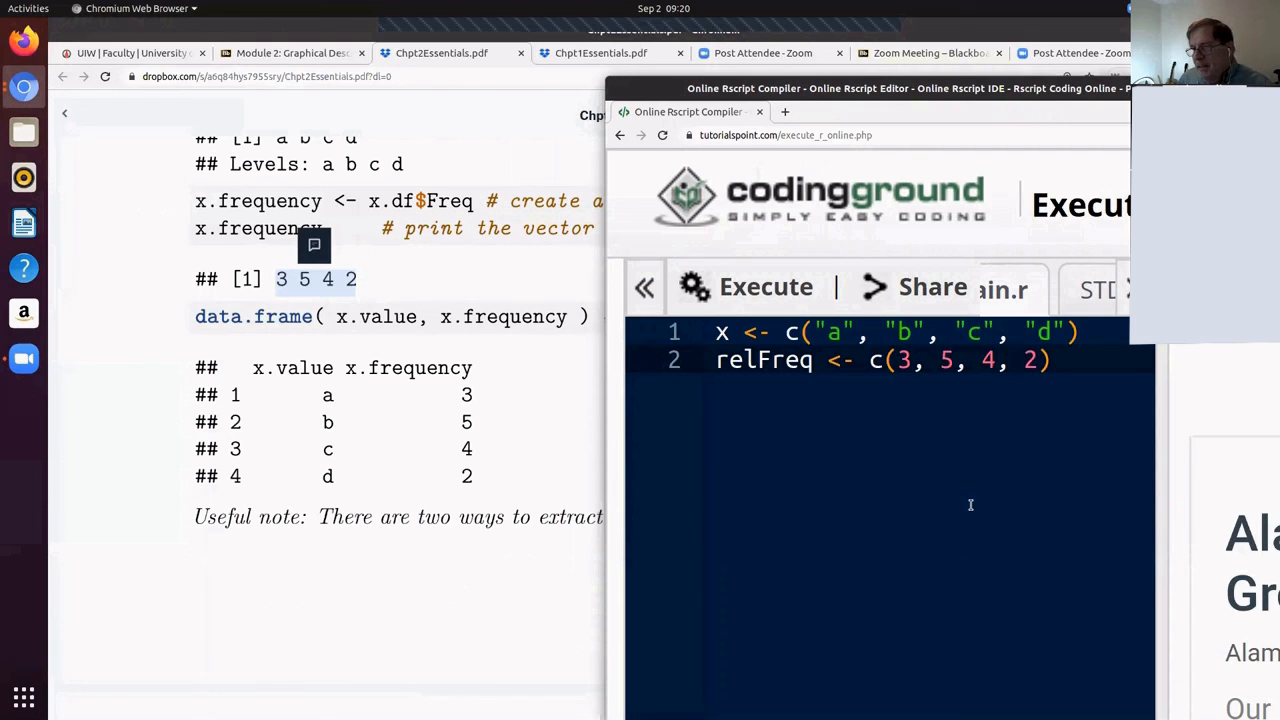
key(Left)
key(Left)
key(Left)
key(Left)
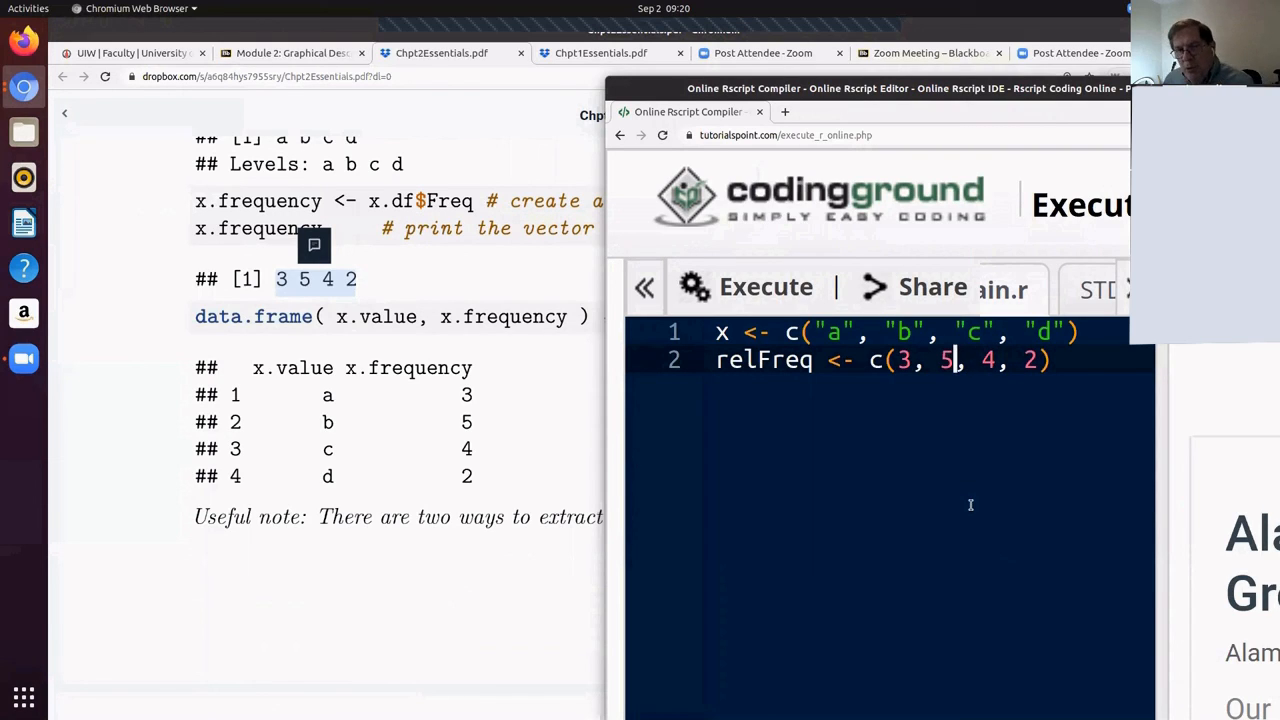
key(Left)
key(Left)
key(Left)
key(Left)
key(Left)
key(Left)
key(Left)
key(Left)
key(Left)
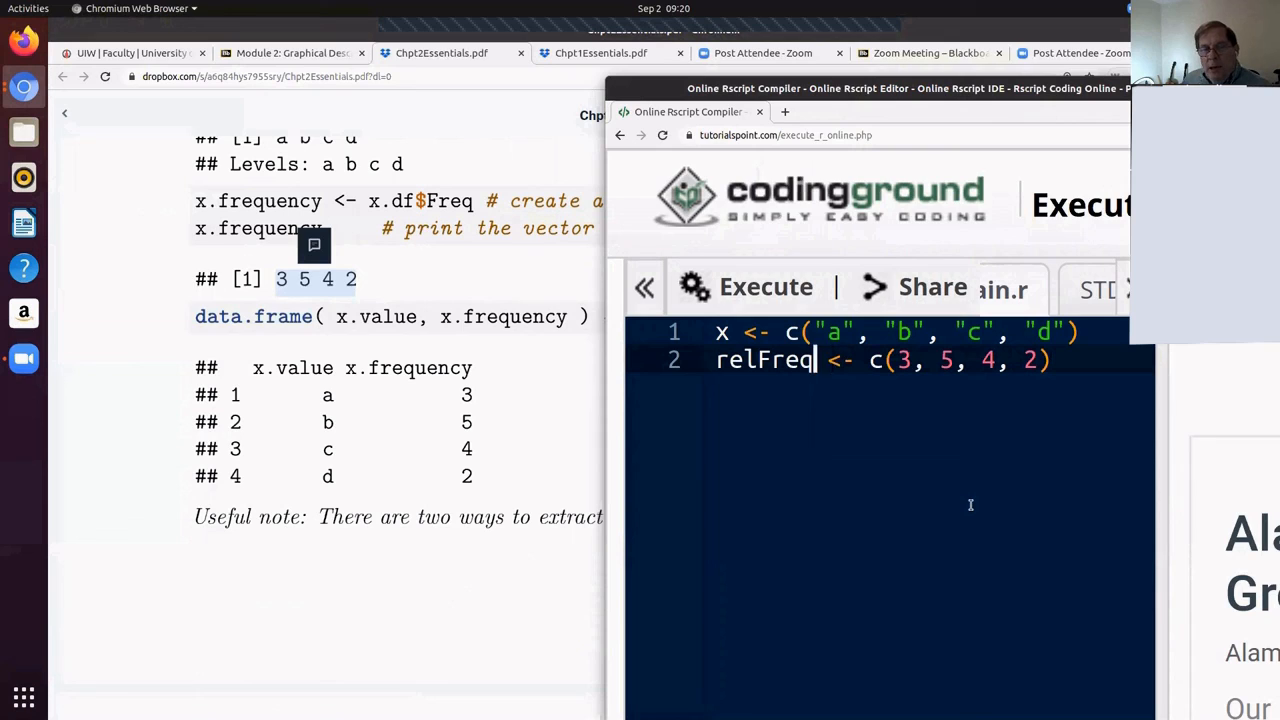
key(Left)
key(Left)
key(Left)
key(Left)
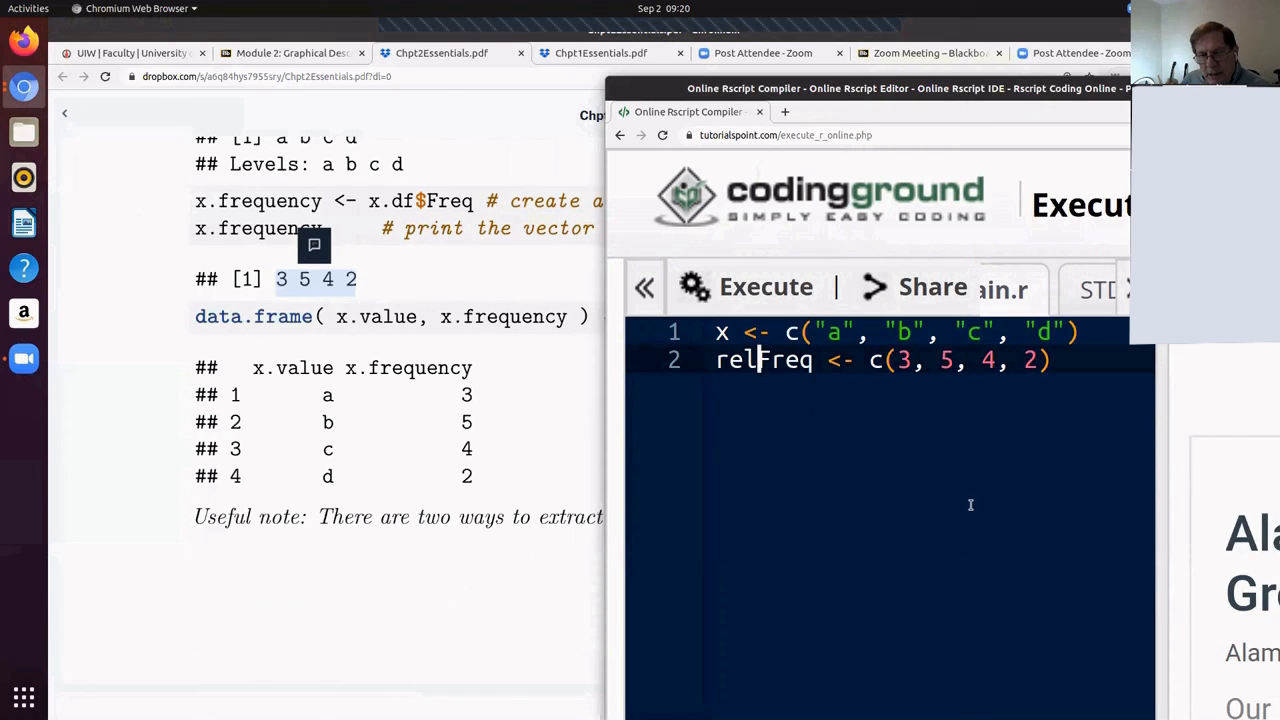
key(BackSpace)
key(BackSpace)
key(BackSpace)
key(Right)
key(Right)
key(Right)
key(Right)
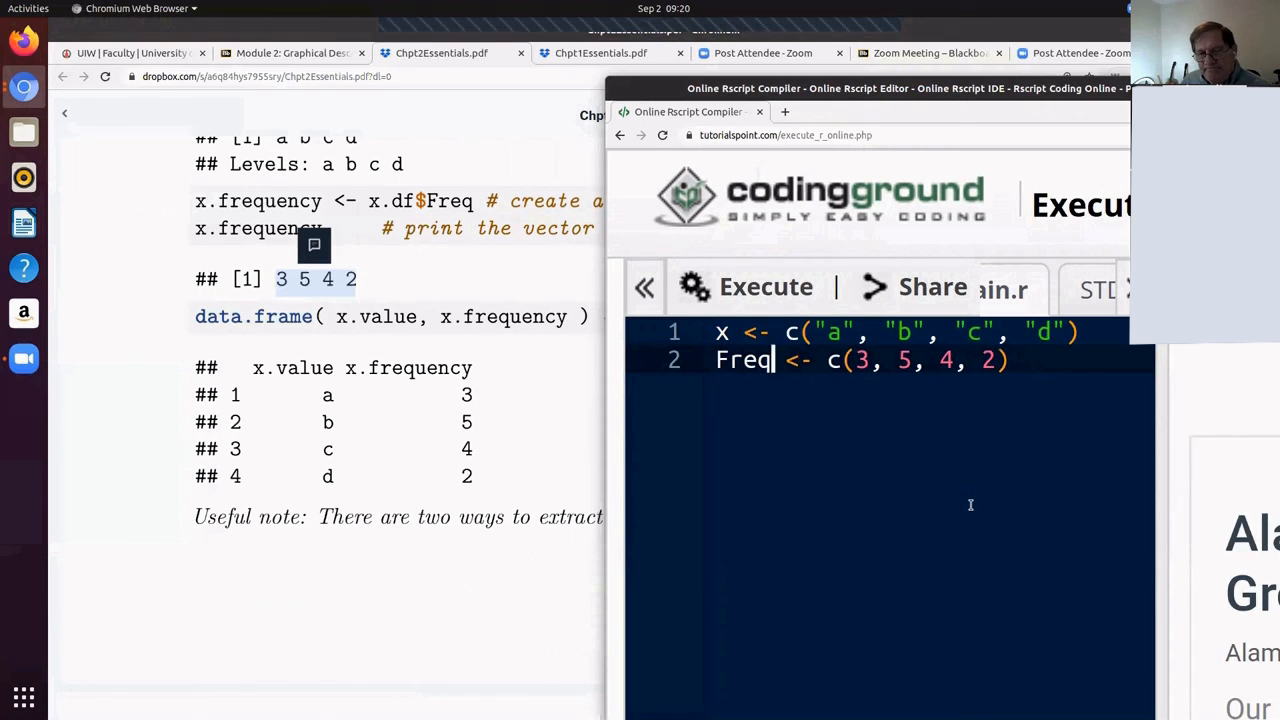
key(Right)
key(Right)
key(Right)
key(Right)
key(Right)
key(Right)
Add data.frame(x, Freq) on line 3 and run the script to print the four-row frequency table.
key(Return)
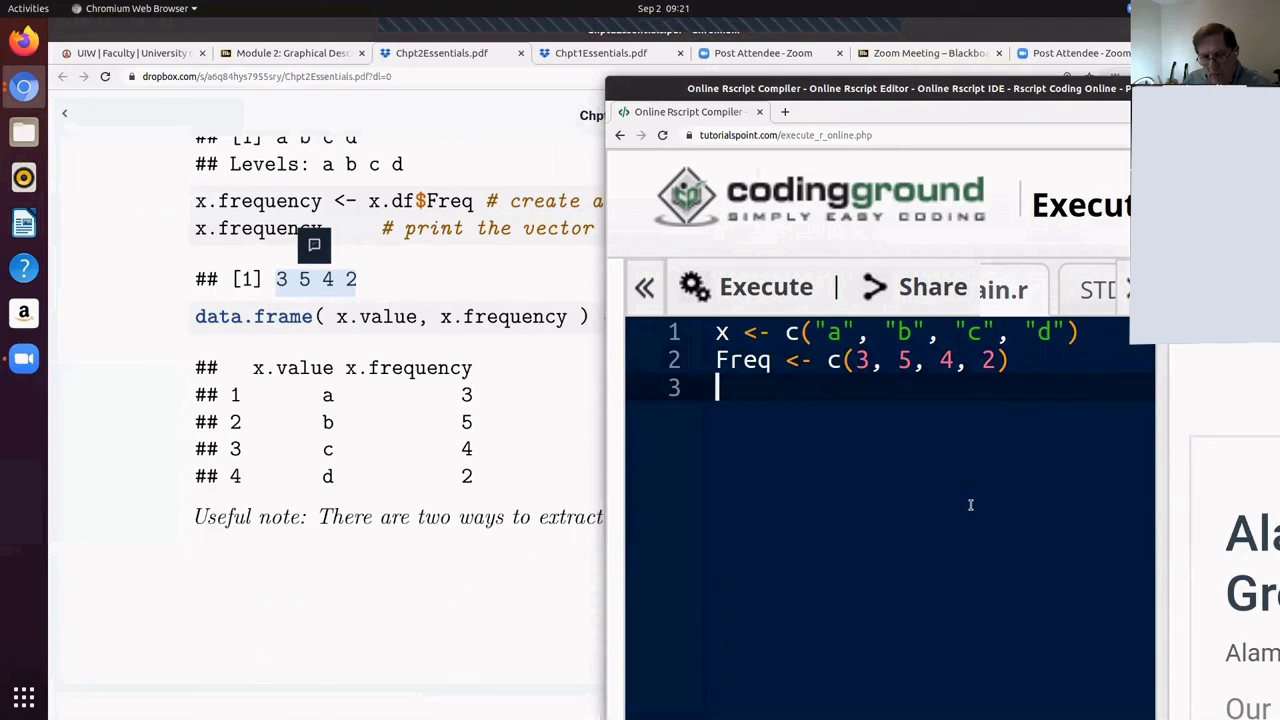
text(data.f)
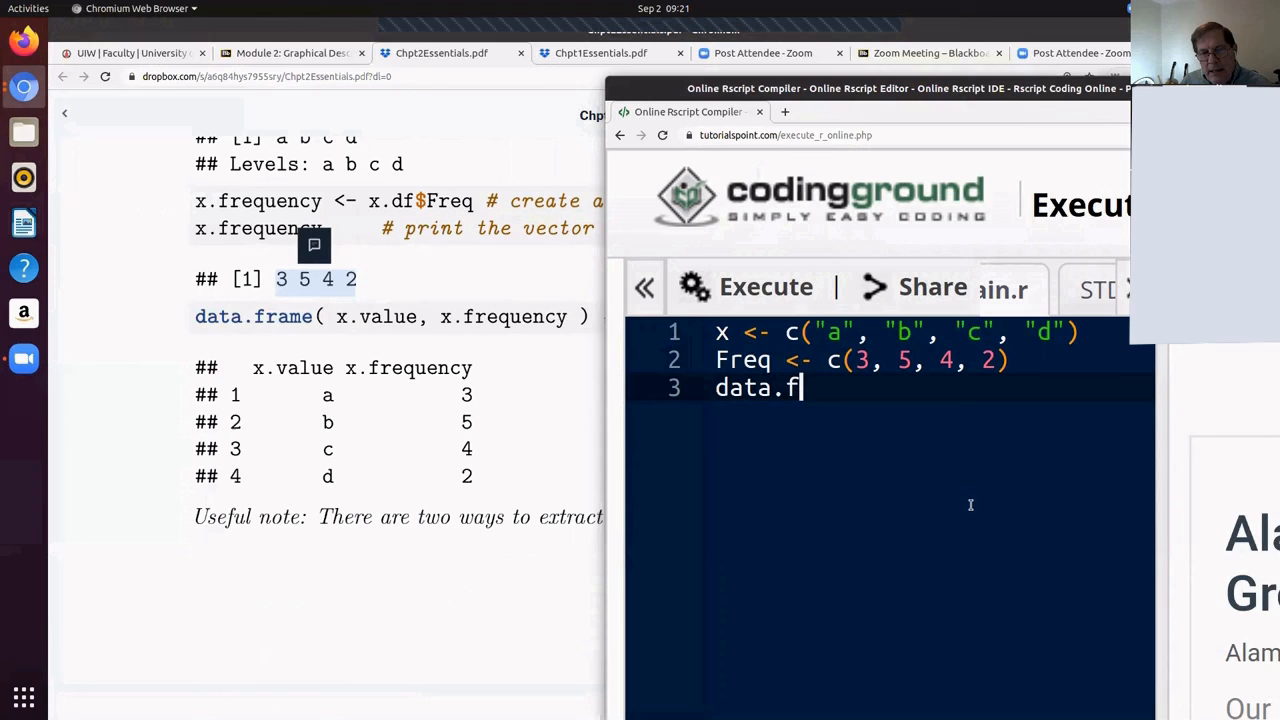
text(r)
text(amee)
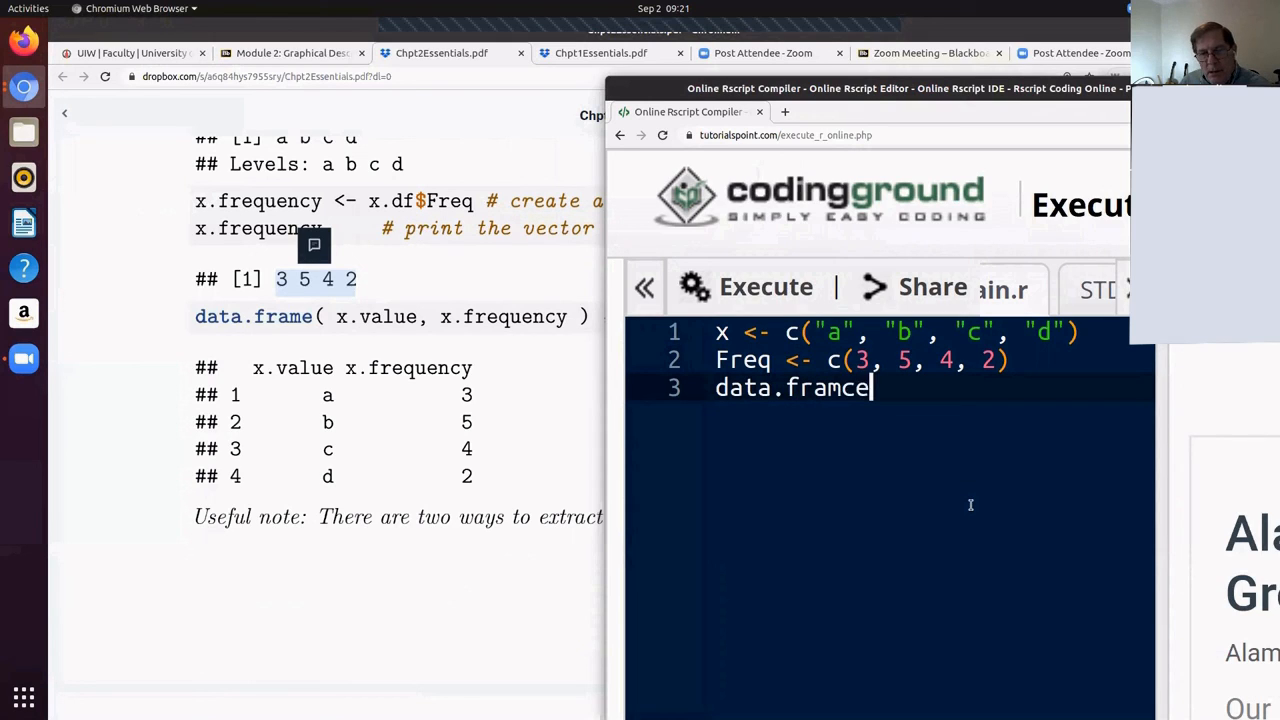
key(BackSpace)
text((x,)
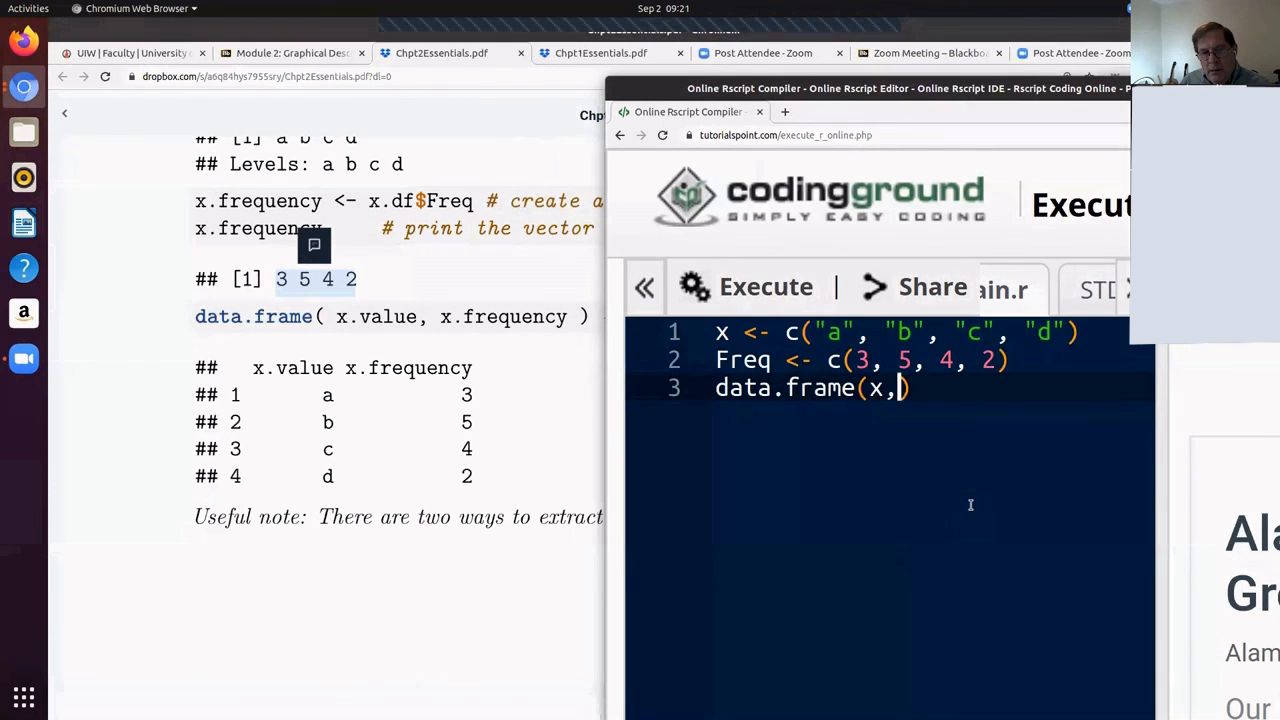
text( Fr)
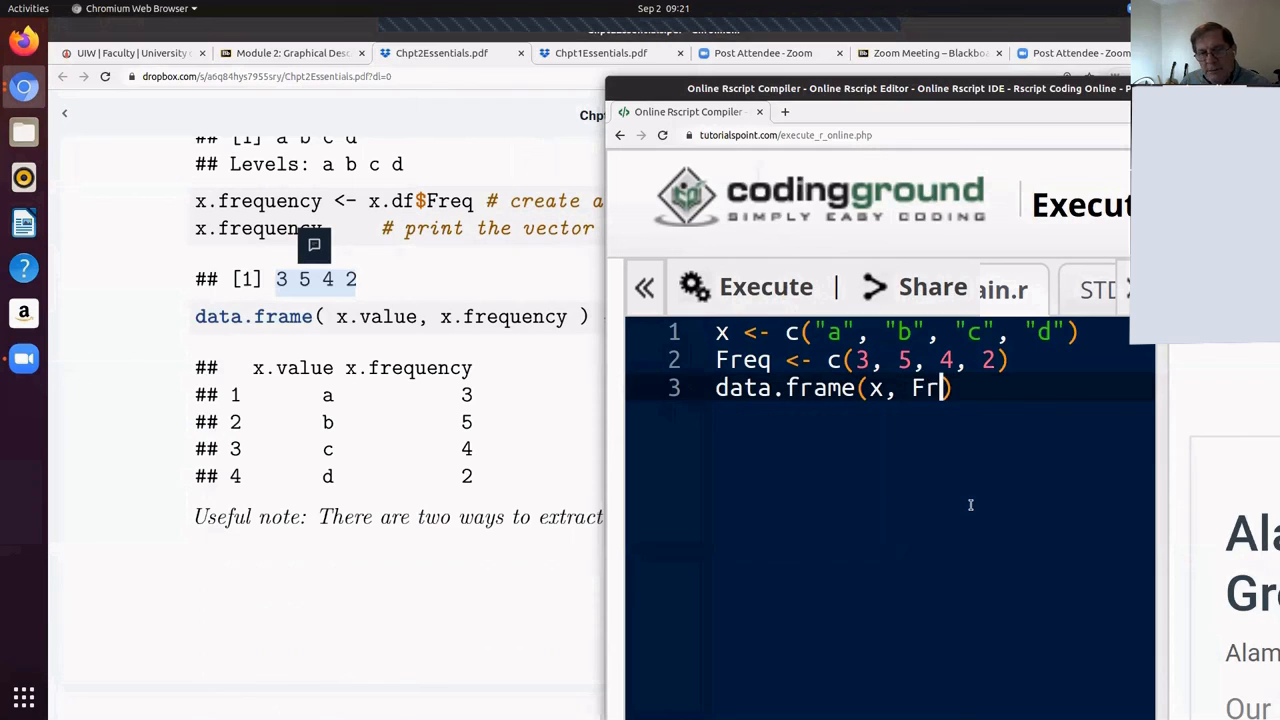
text(eq)
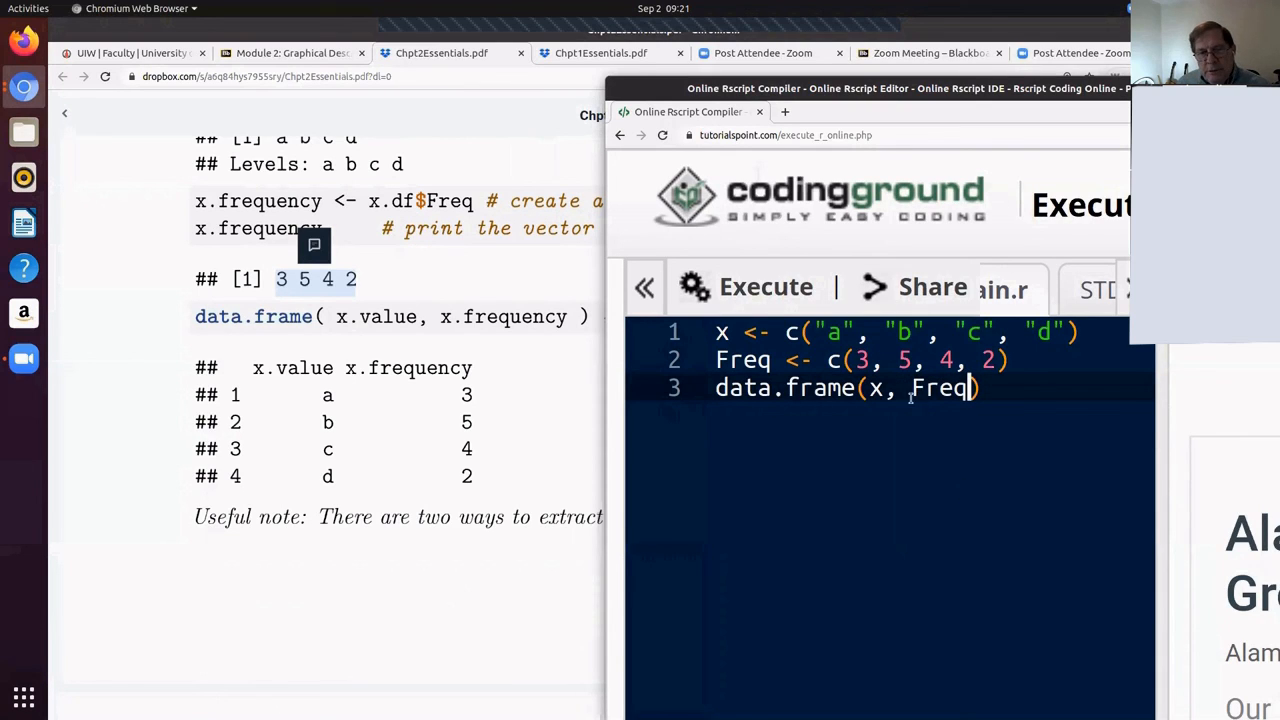
click(780, 290)
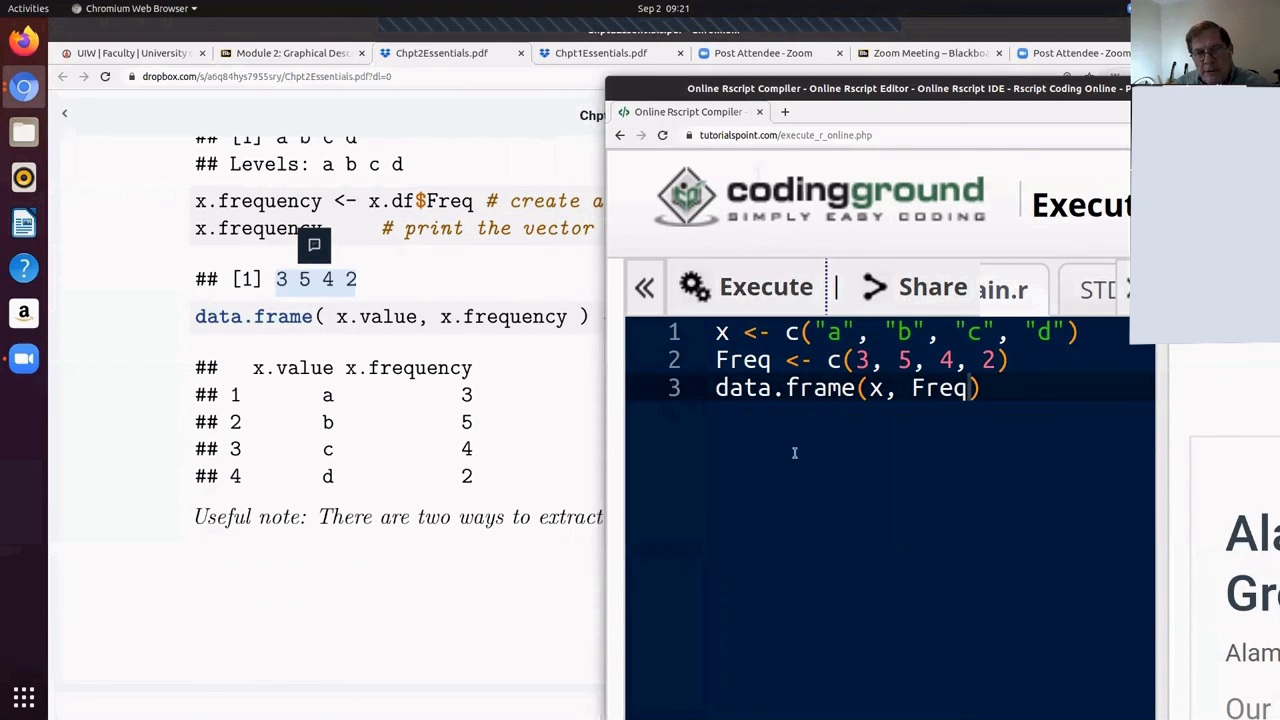
drag(903, 88, 503, 82)
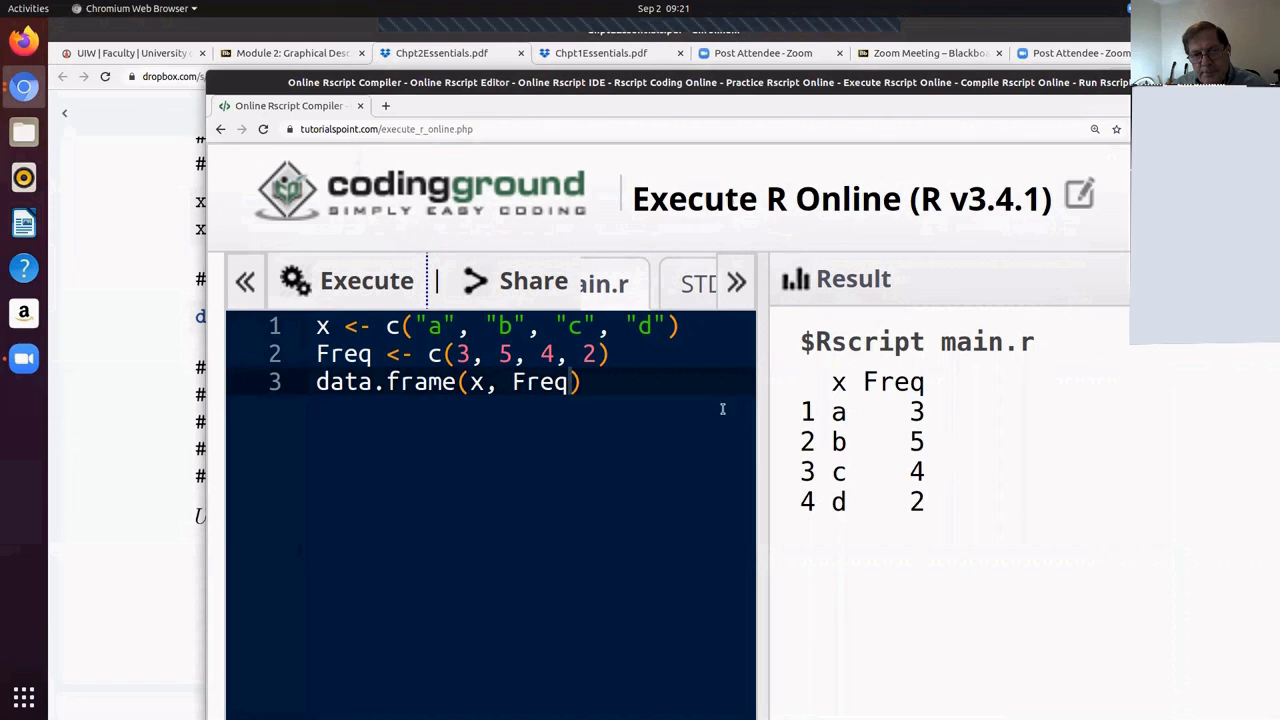
click(594, 389)
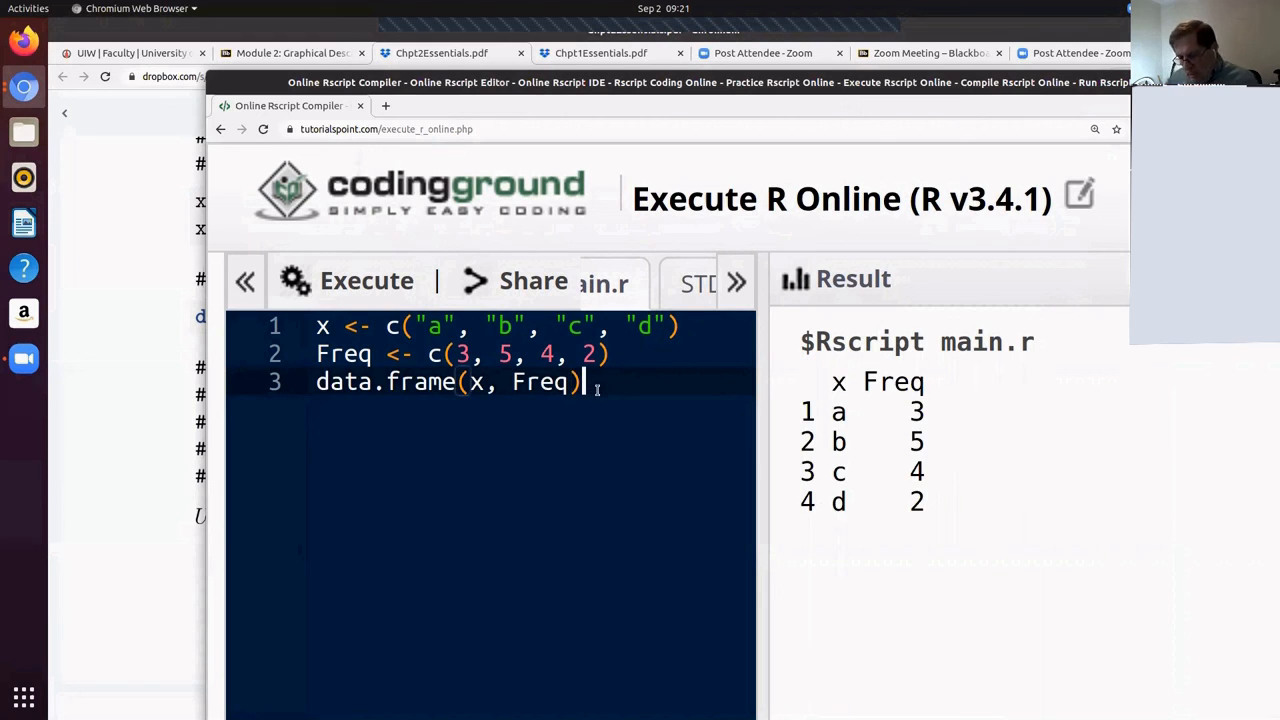
key(Return)
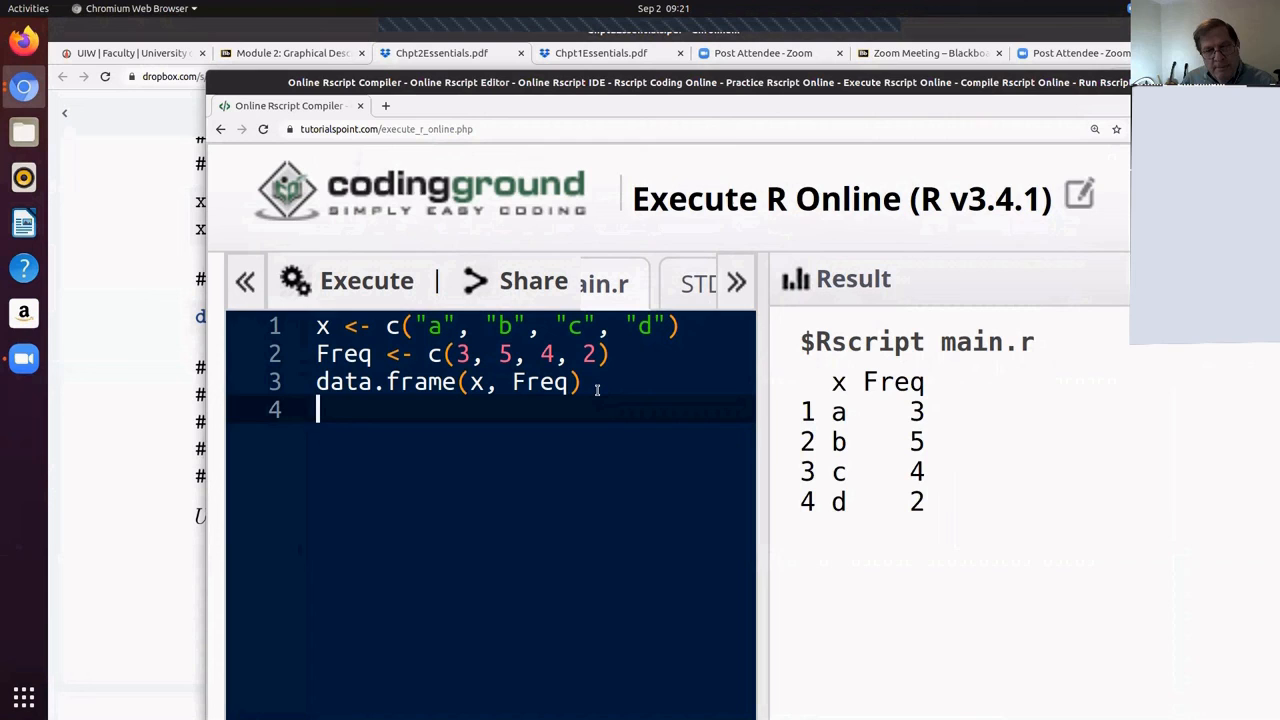
text(n)
text( <)
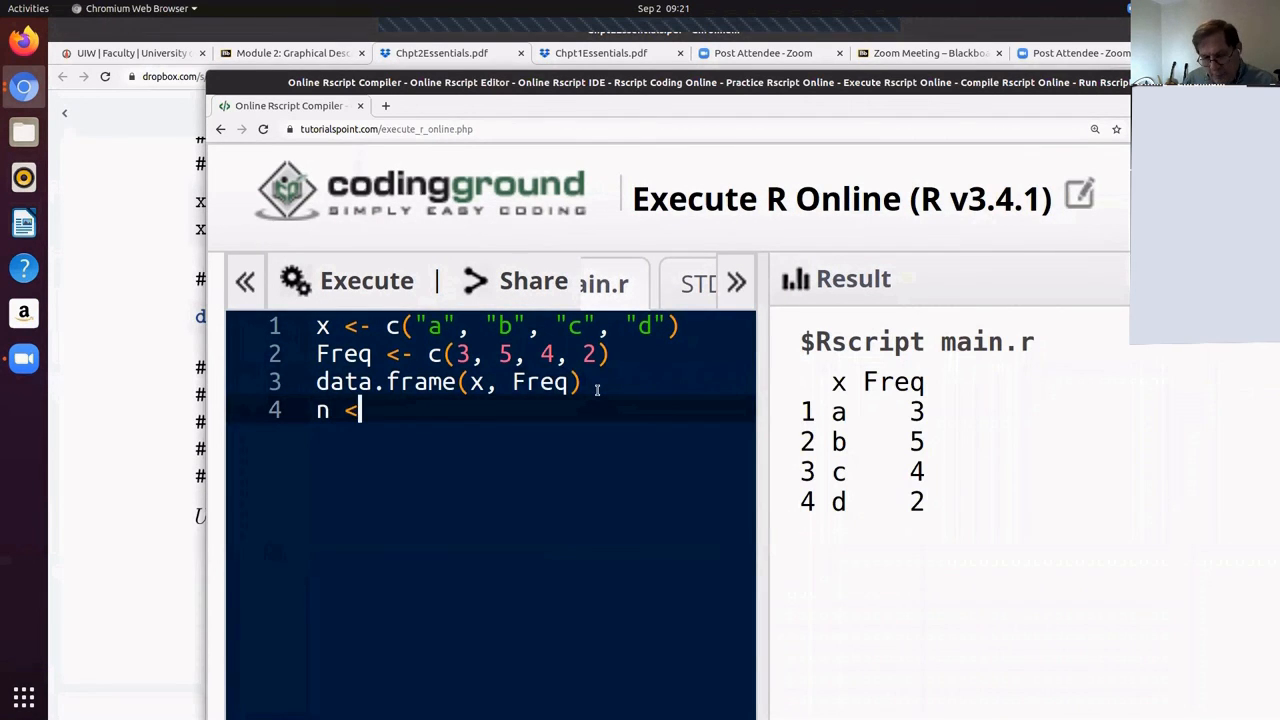
text(-)
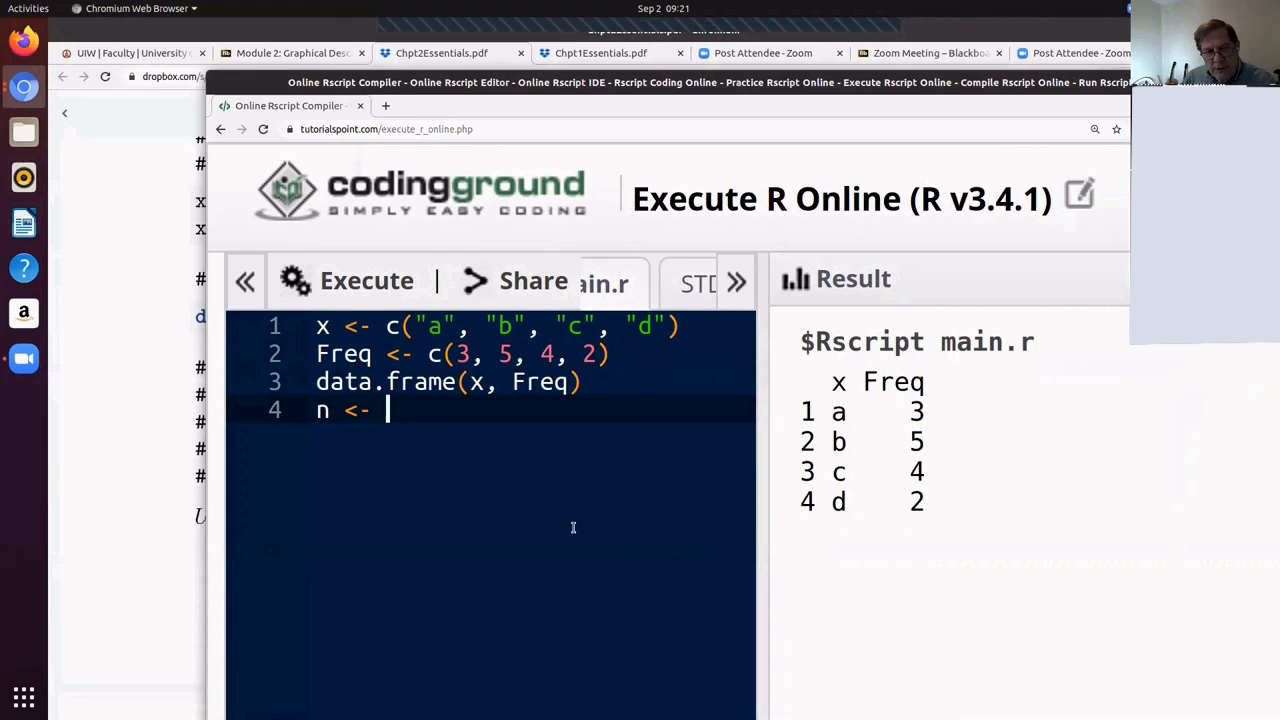
text(sum()
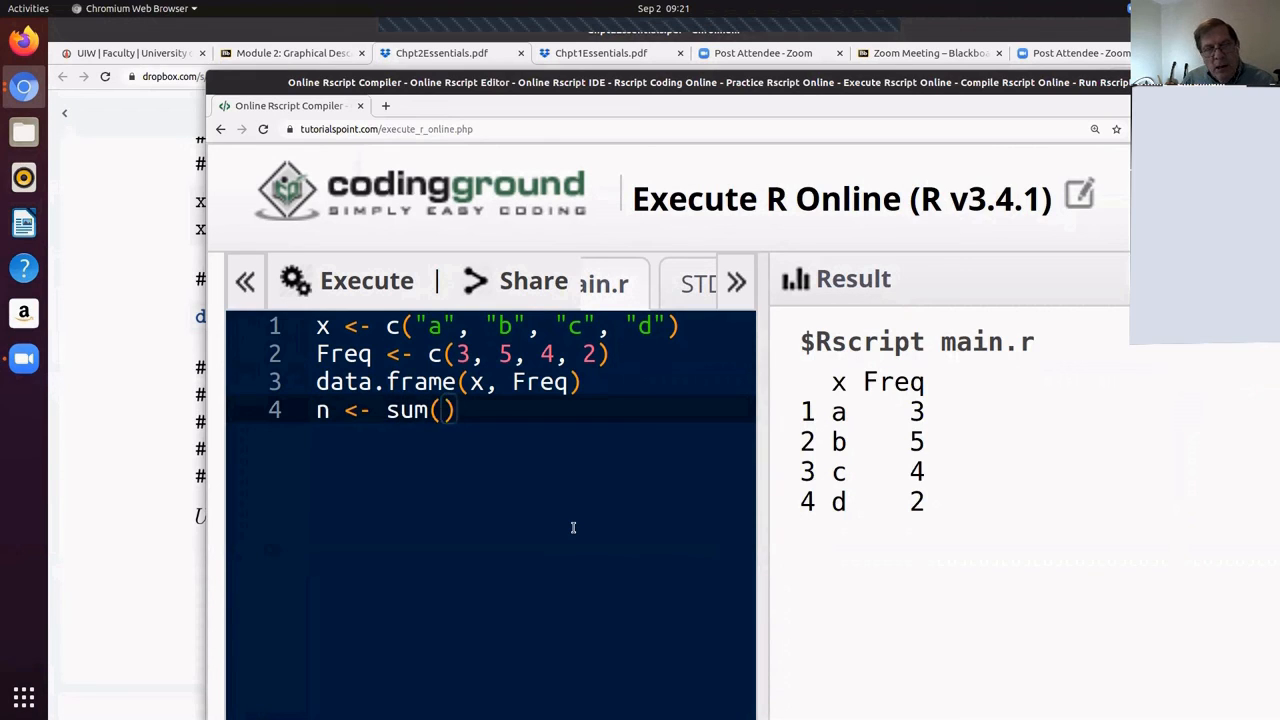
text(Freq)
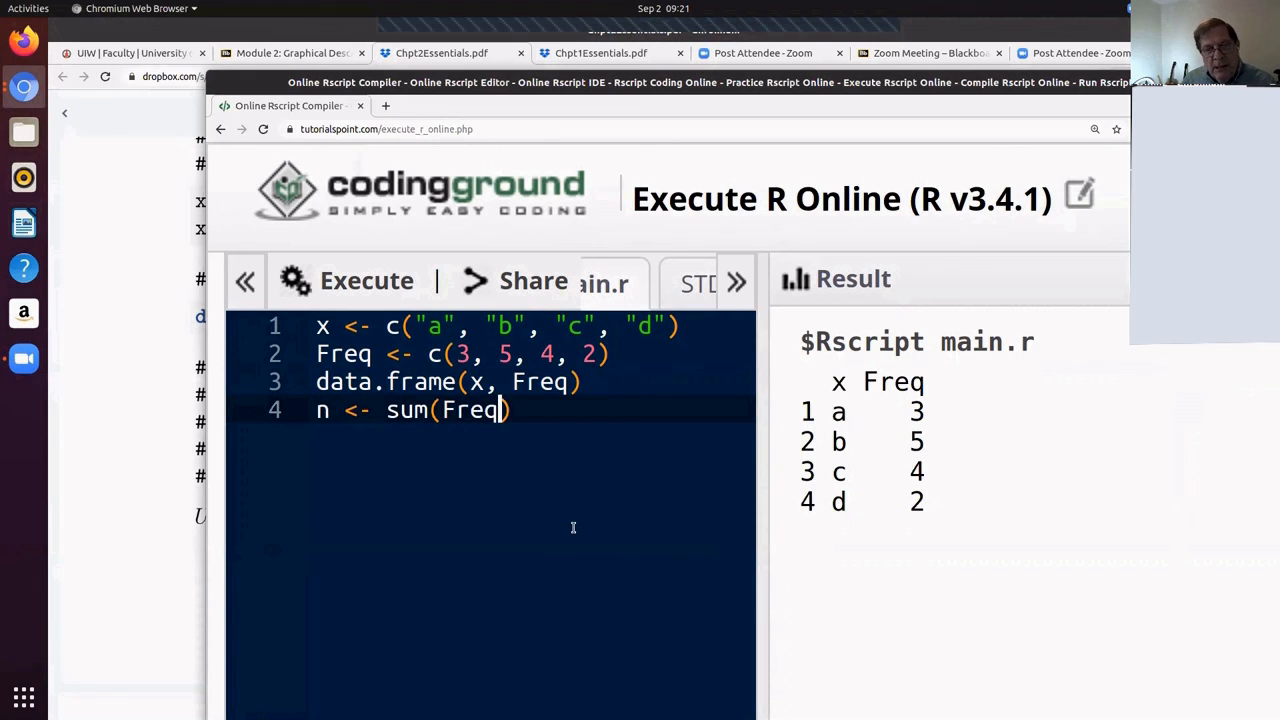
text())
Add n <- sum(Freq), print n and run the script to confirm the total is 14.
key(Return)
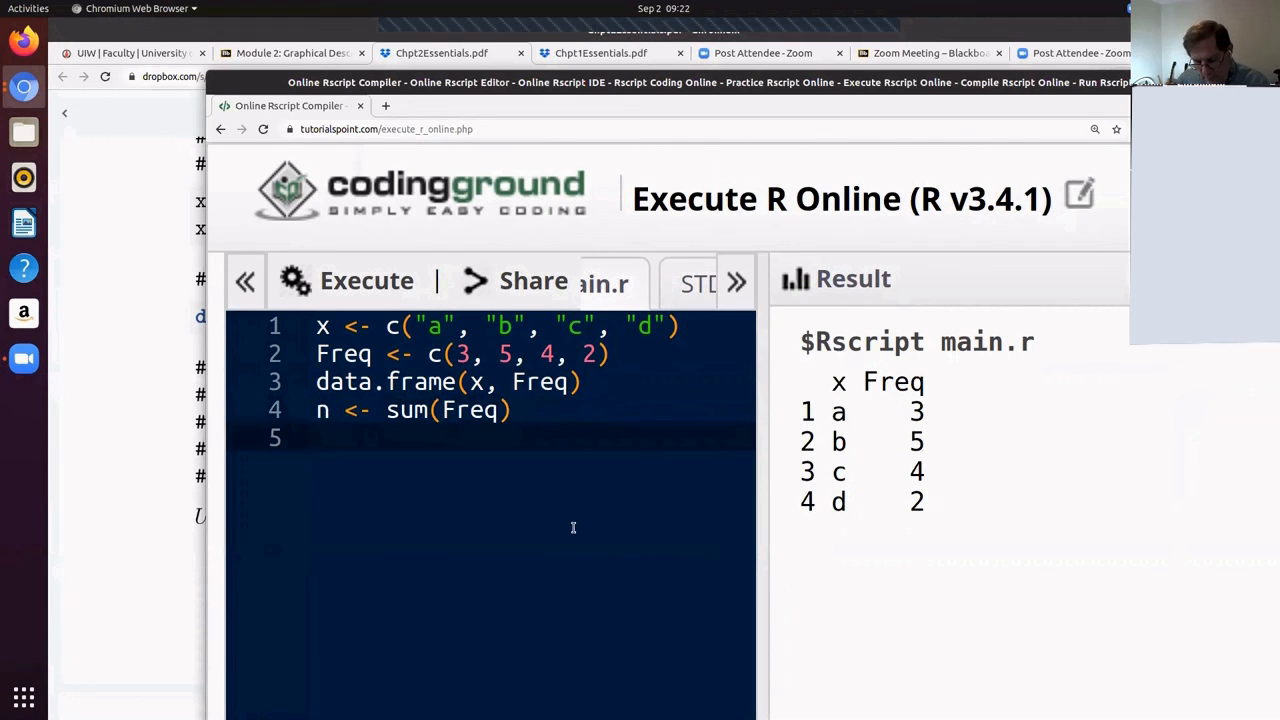
text(n)
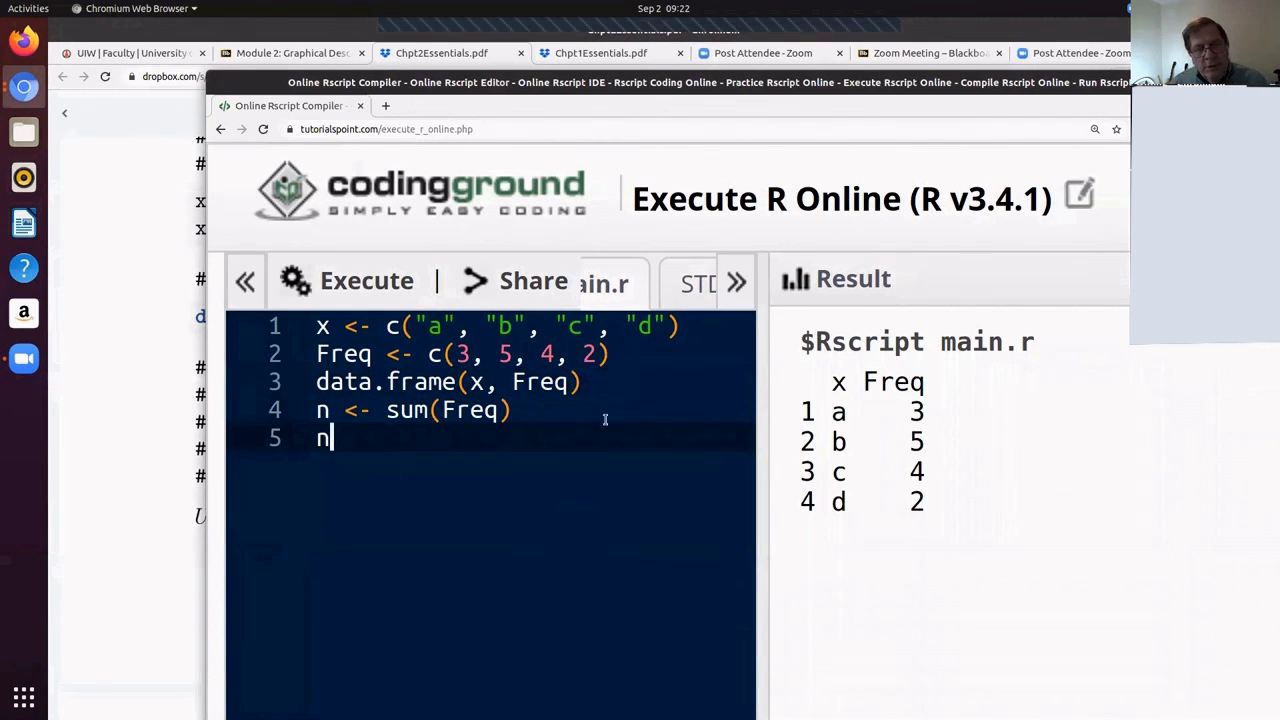
click(375, 282)
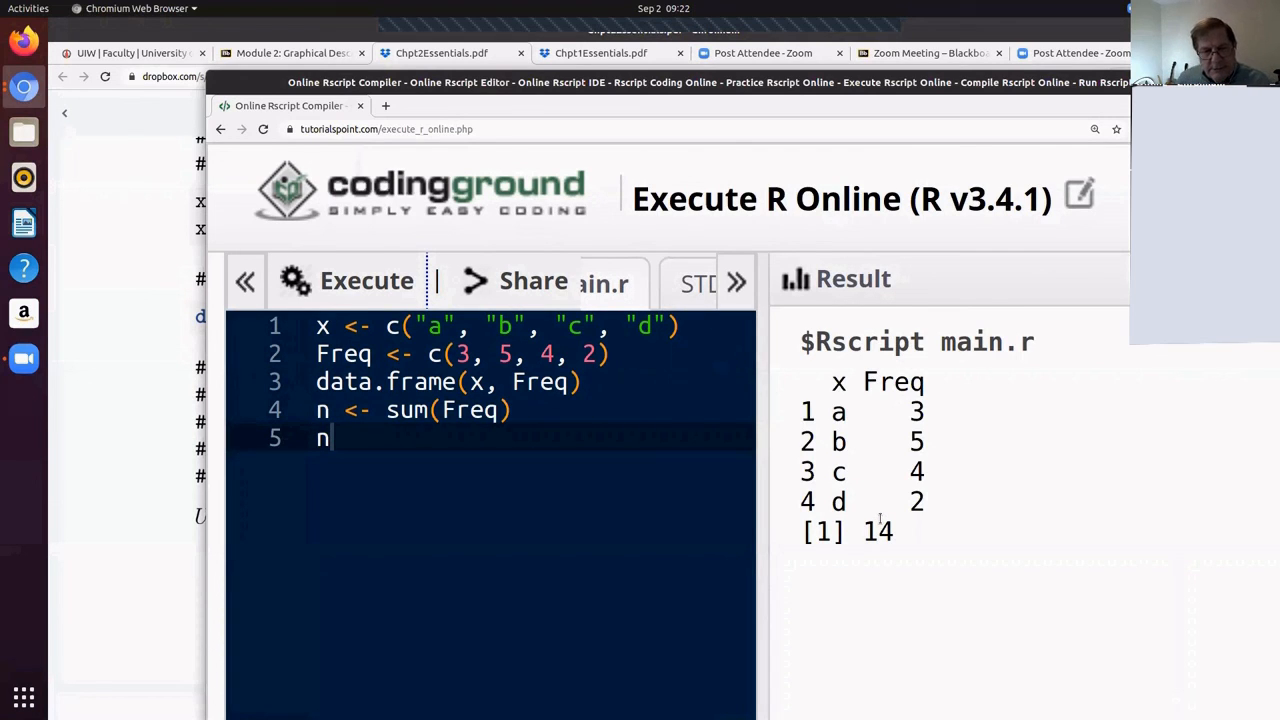
click(335, 440)
Replace the n printout with relFreq <- Freq/n and run to show 0.2142857, 0.3571429 and the rest.
key(BackSpace)
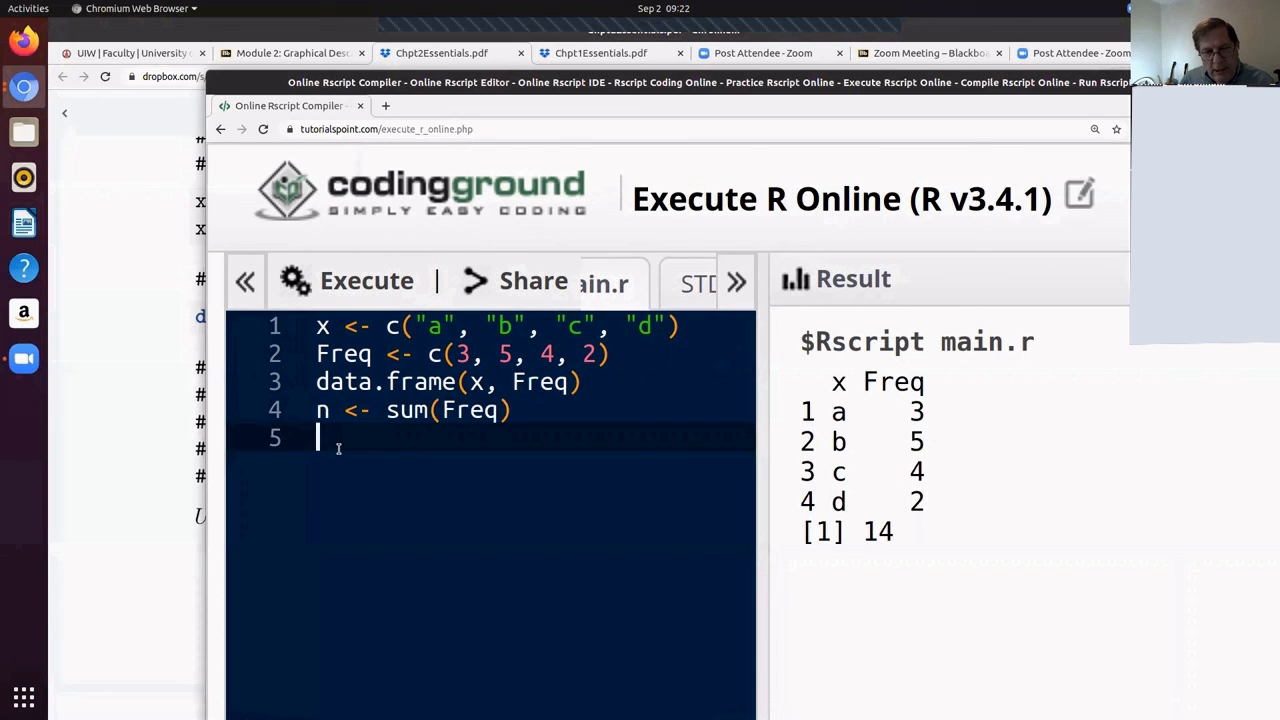
text(relF)
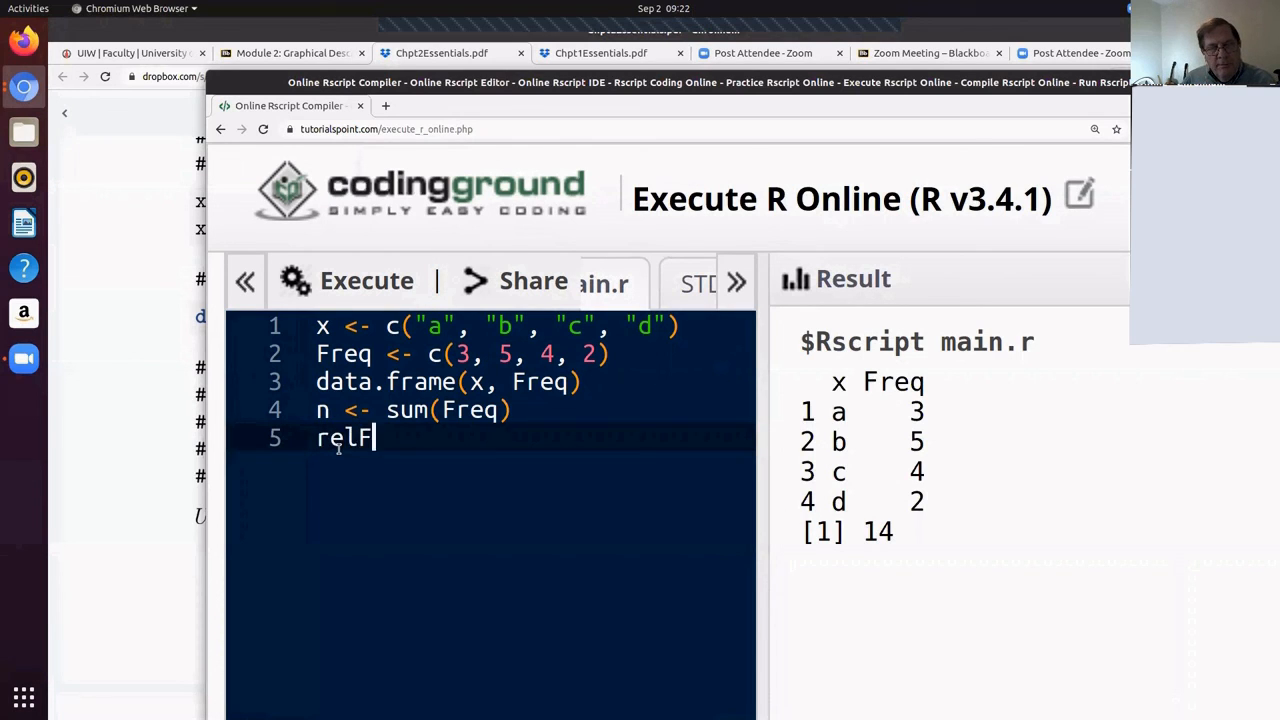
text(req)
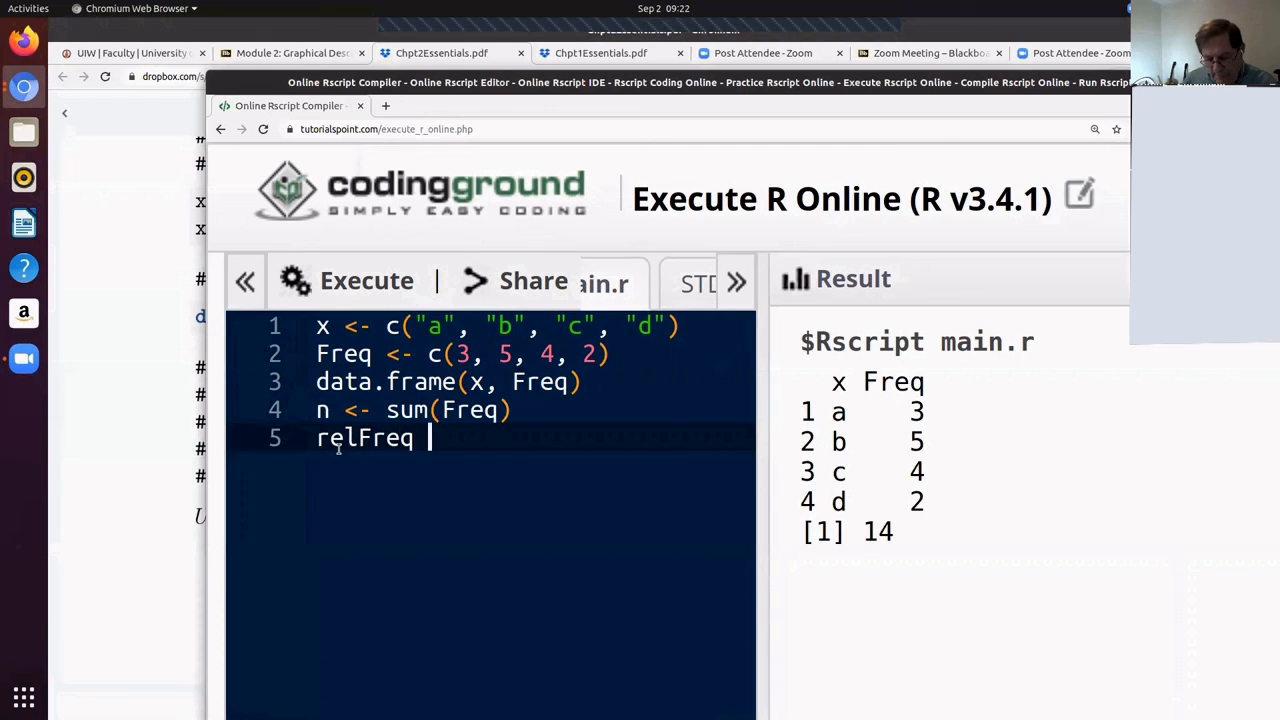
text( <- )
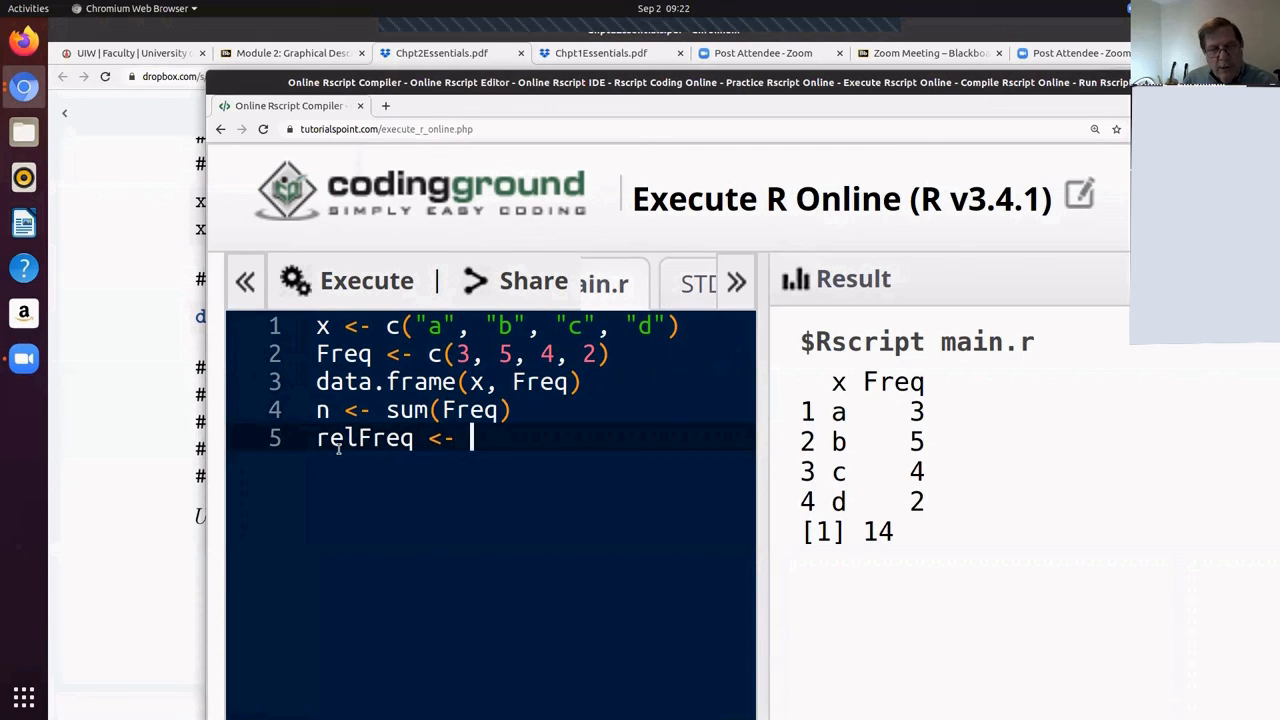
text(Freq/)
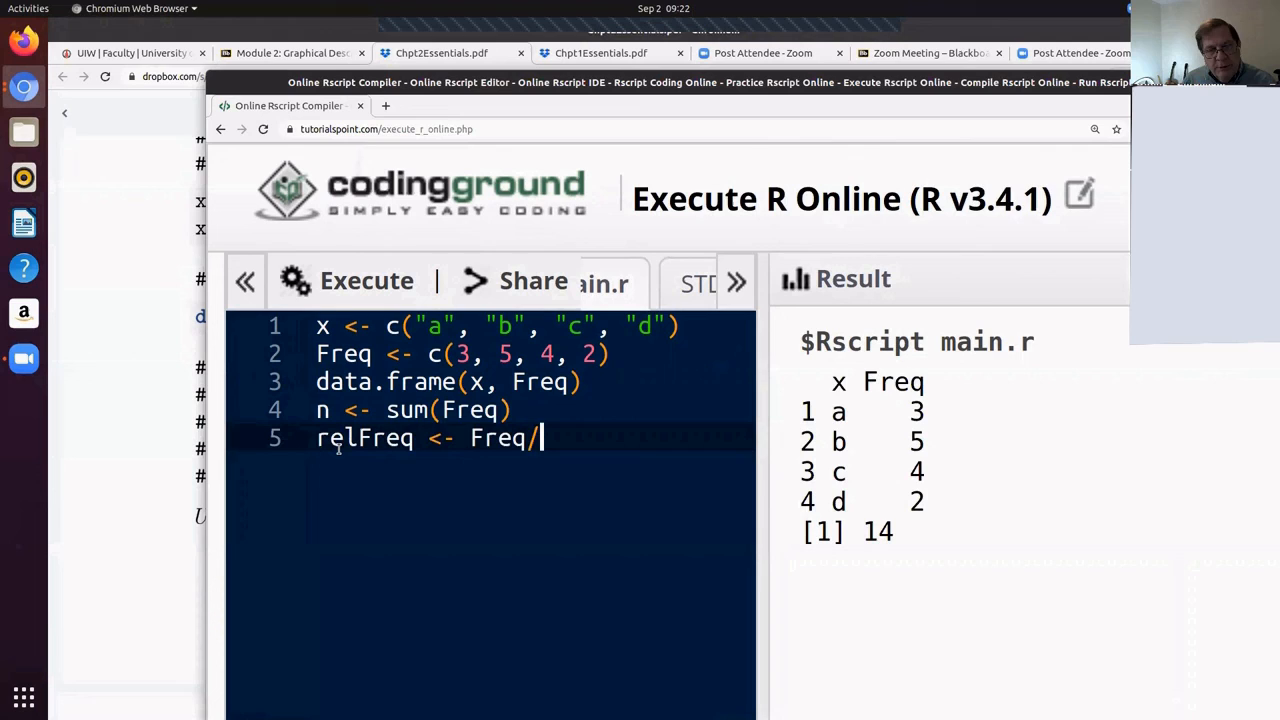
text(n)
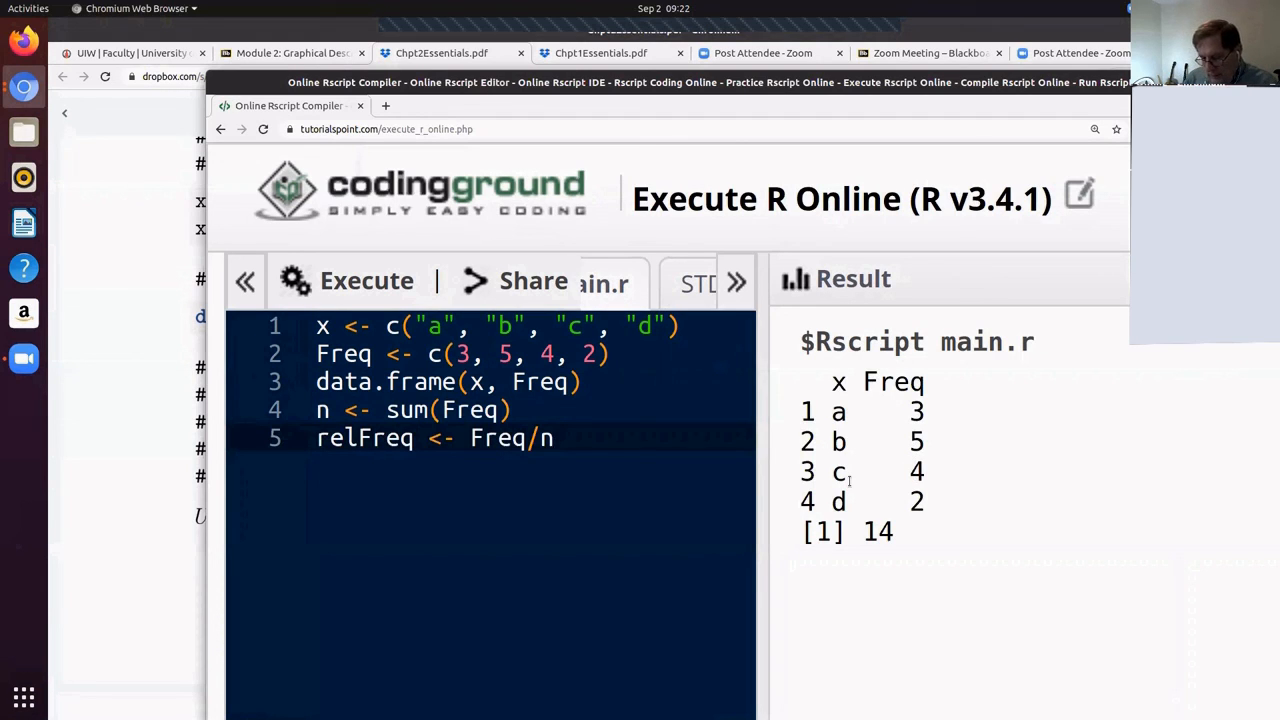
key(Return)
text(rel)
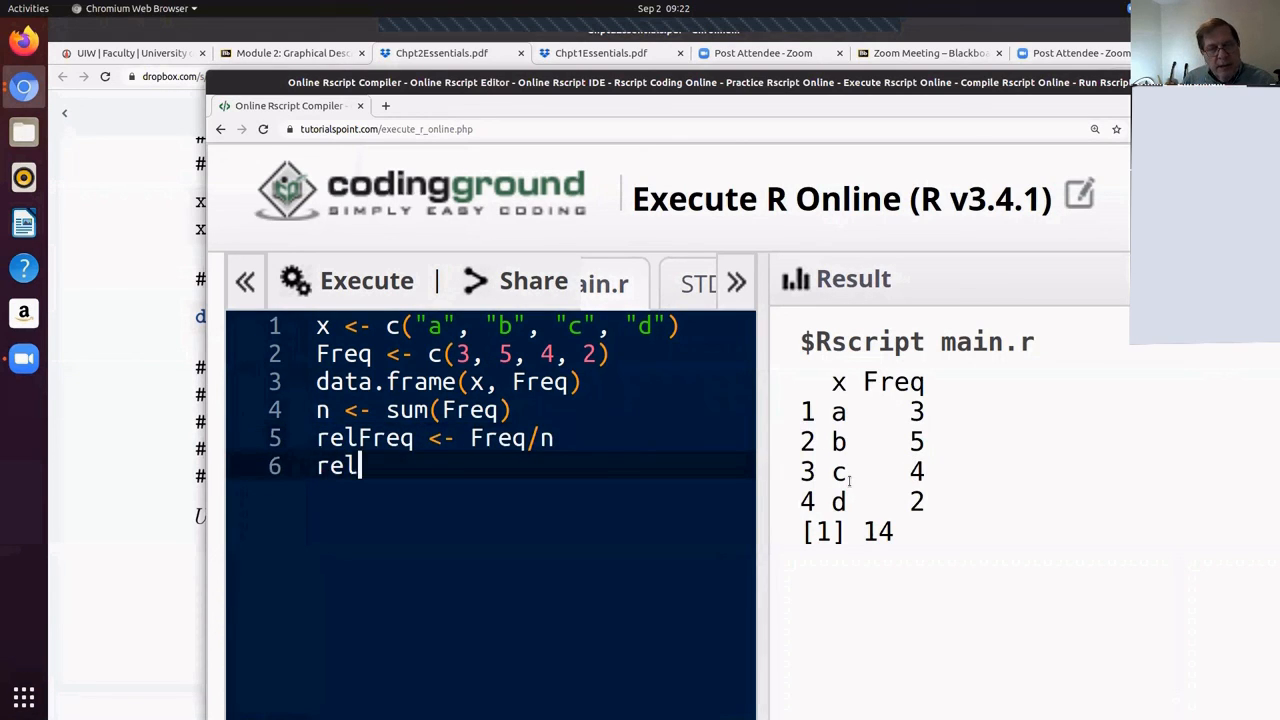
text(Freq)
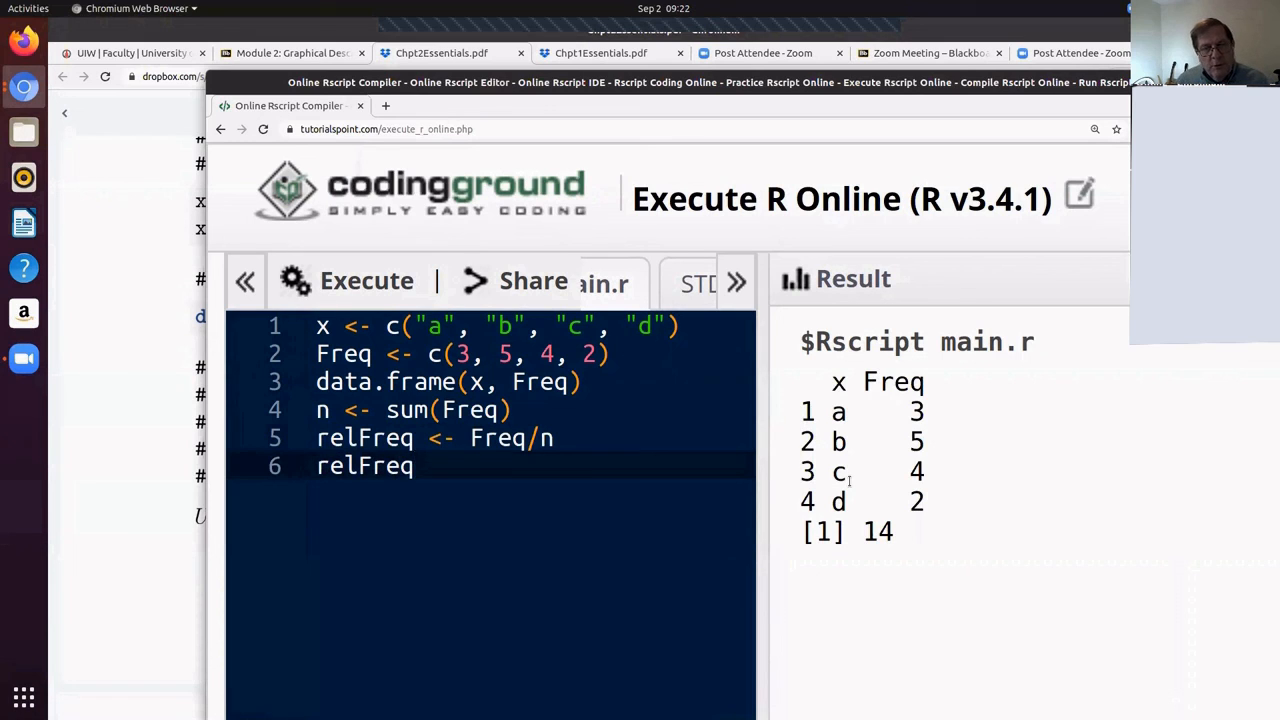
click(366, 290)
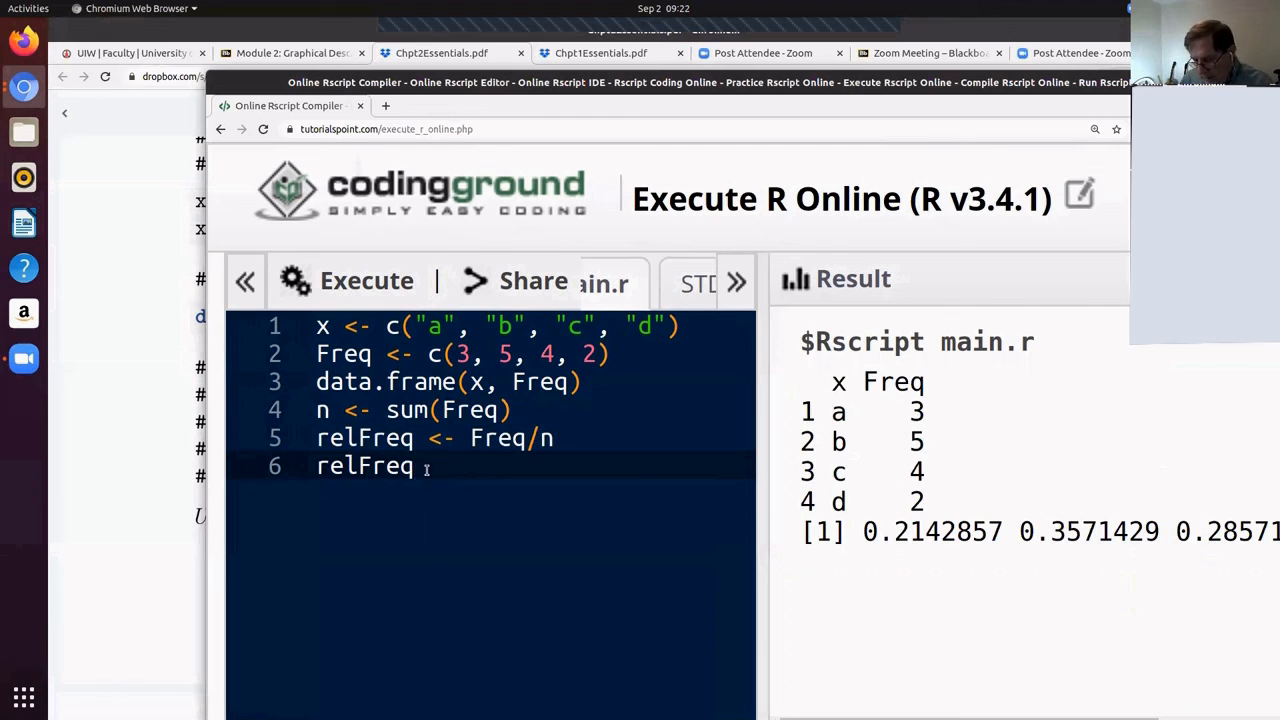
key(Return)
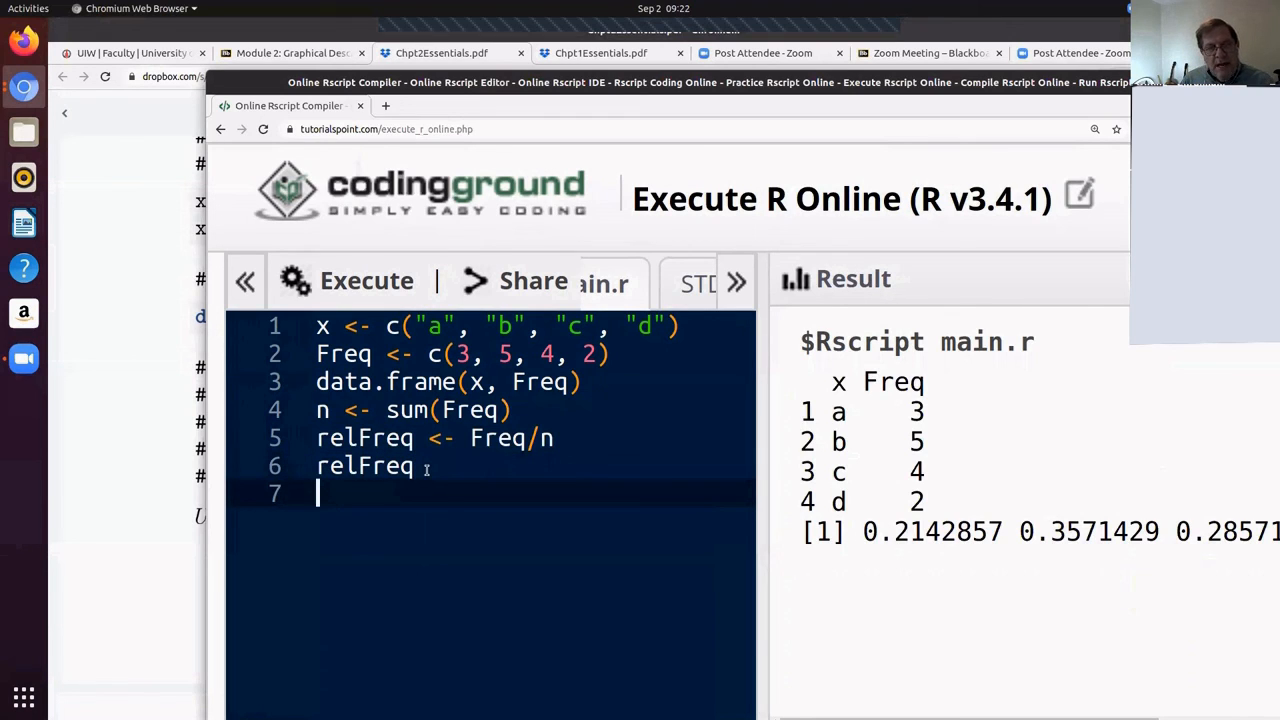
text(data.)
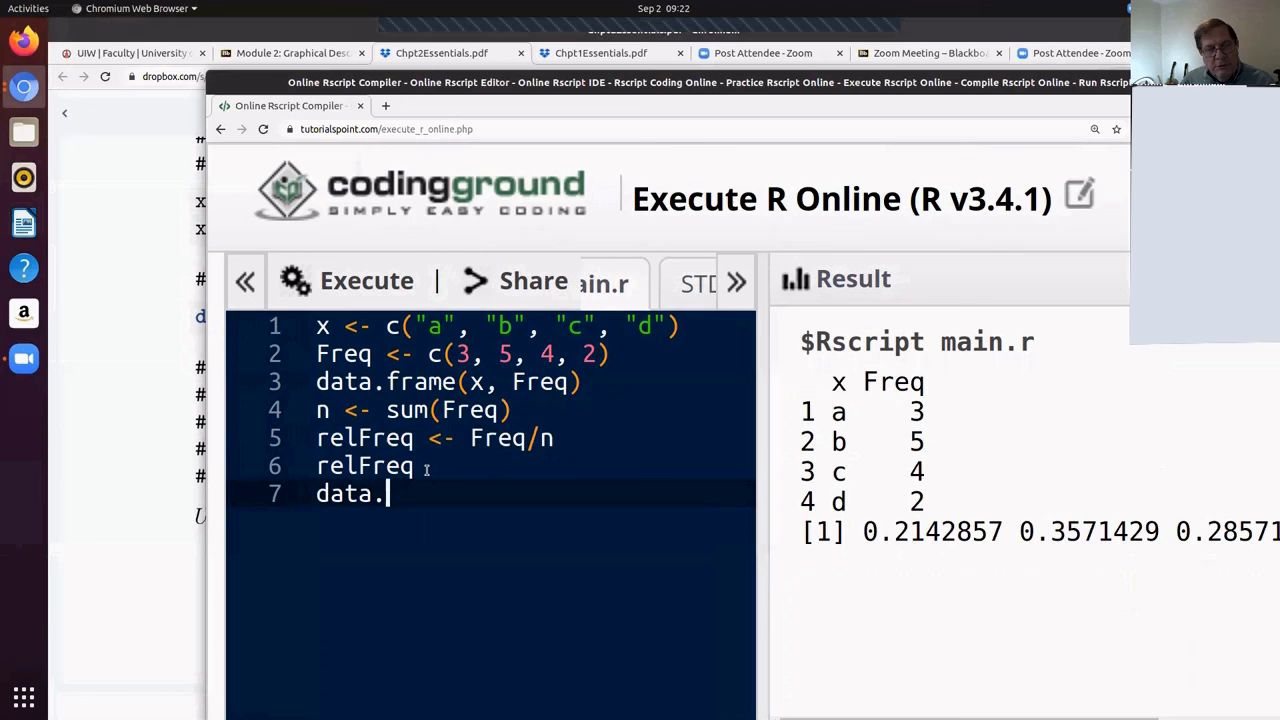
text(frame()
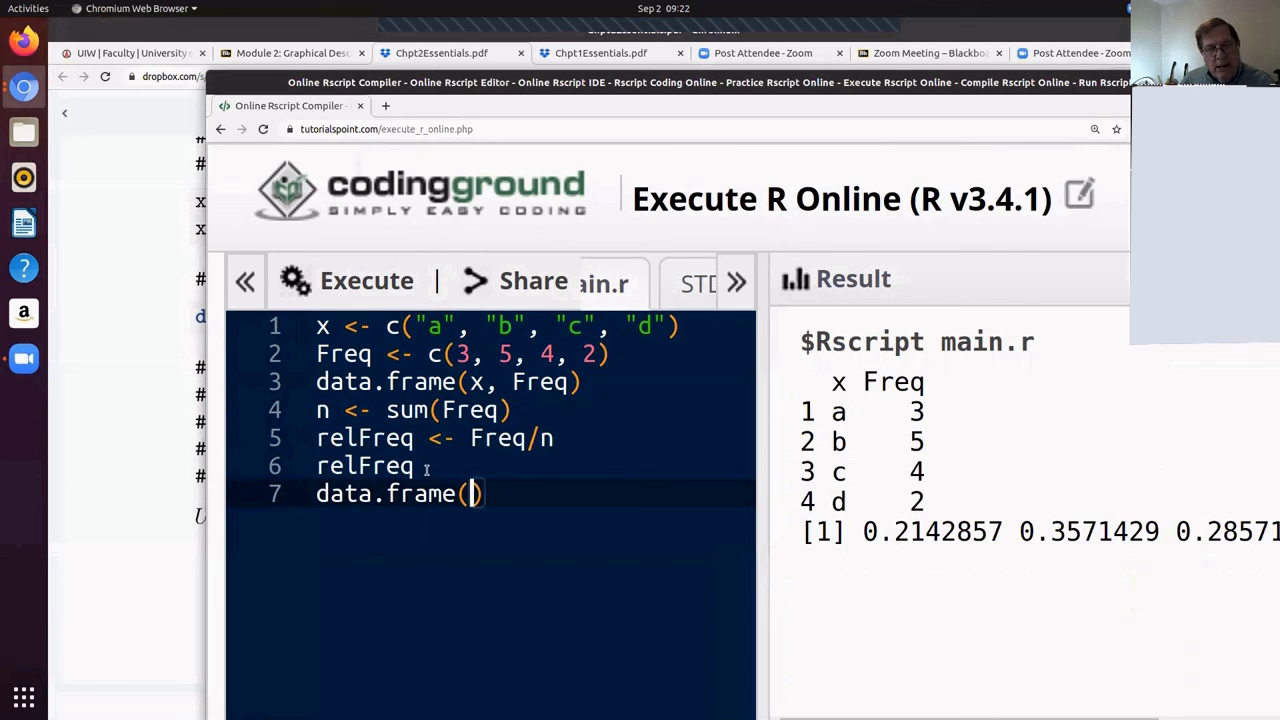
text(x)
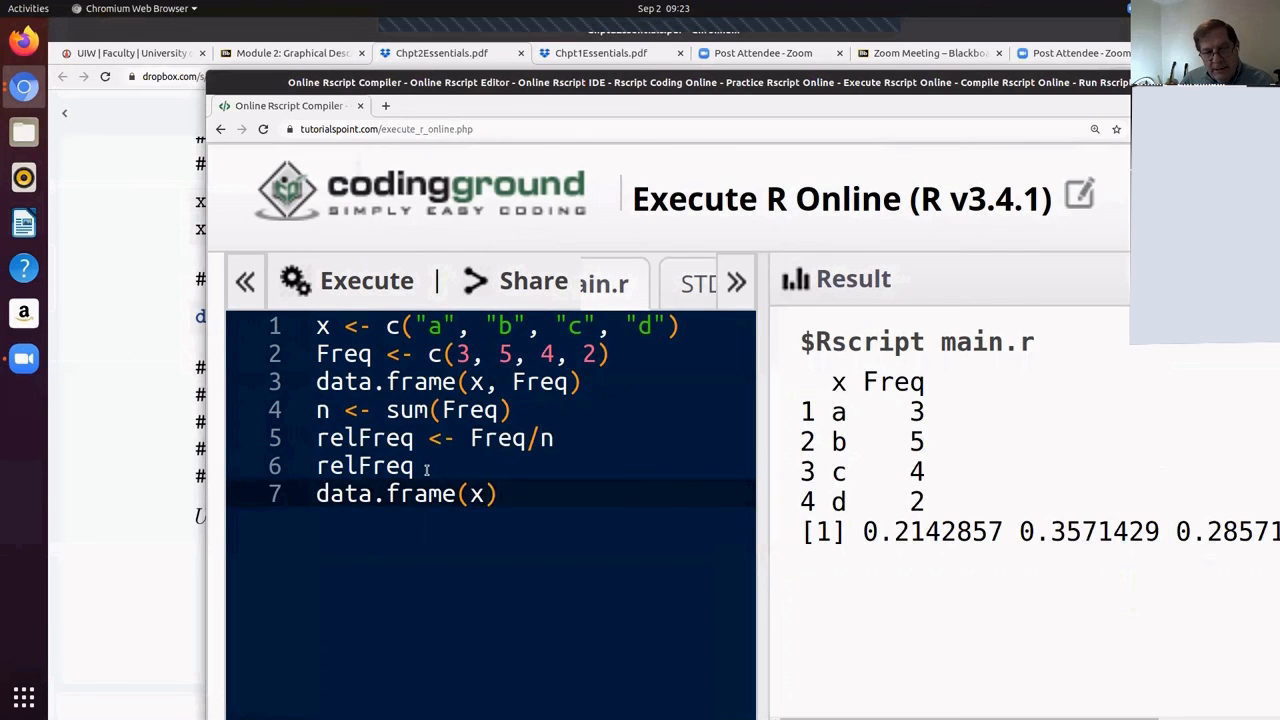
text(, rel)
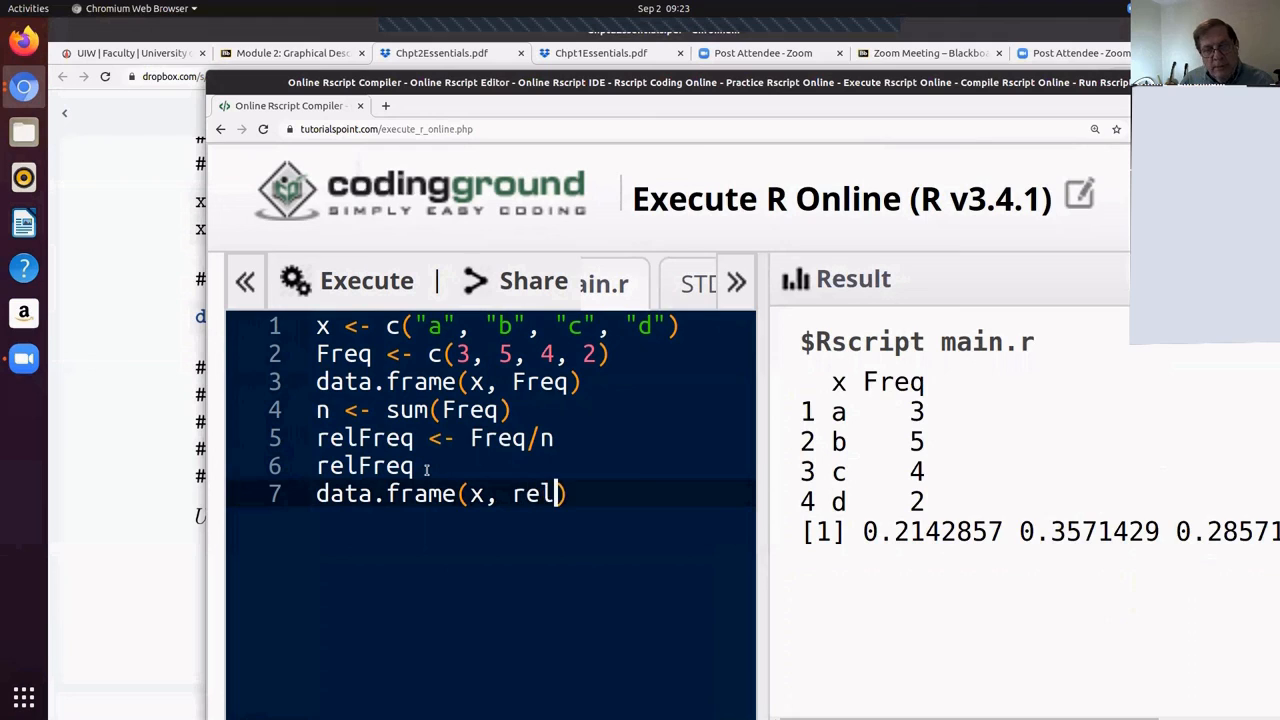
text(Freq)
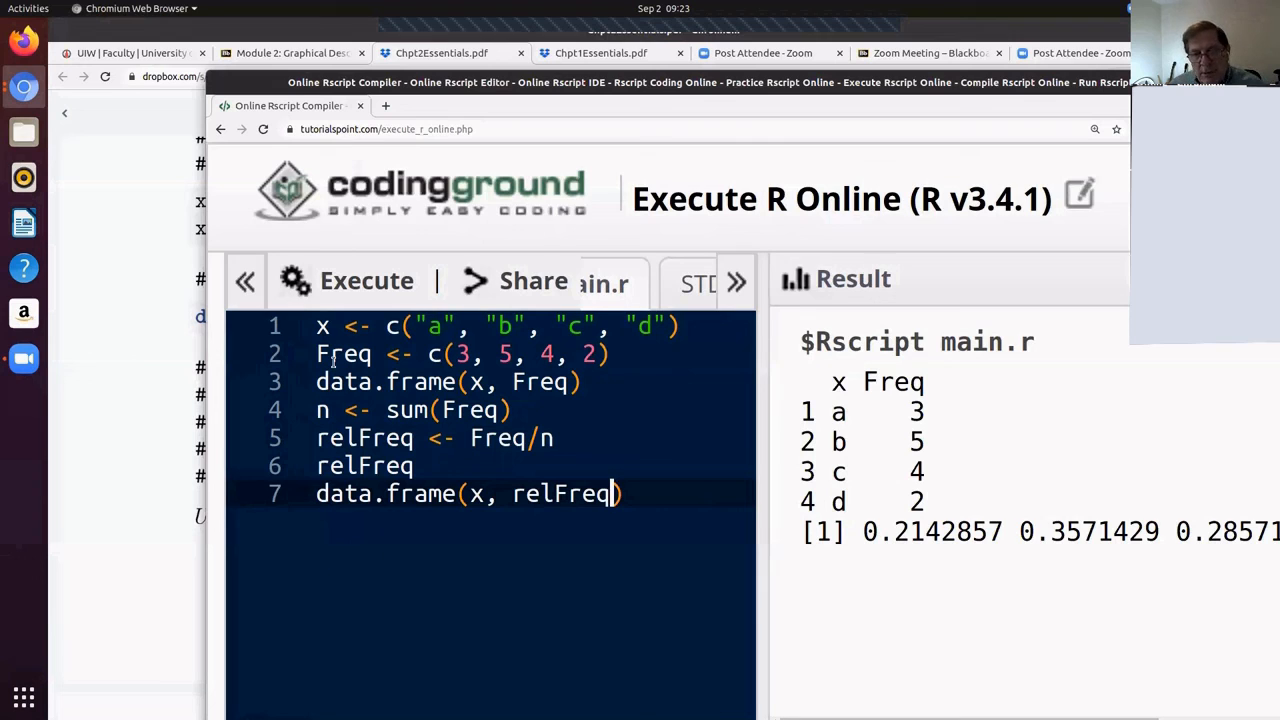
Run data.frame(x, relFreq) to print the a–d relative-frequency table.
click(377, 289)
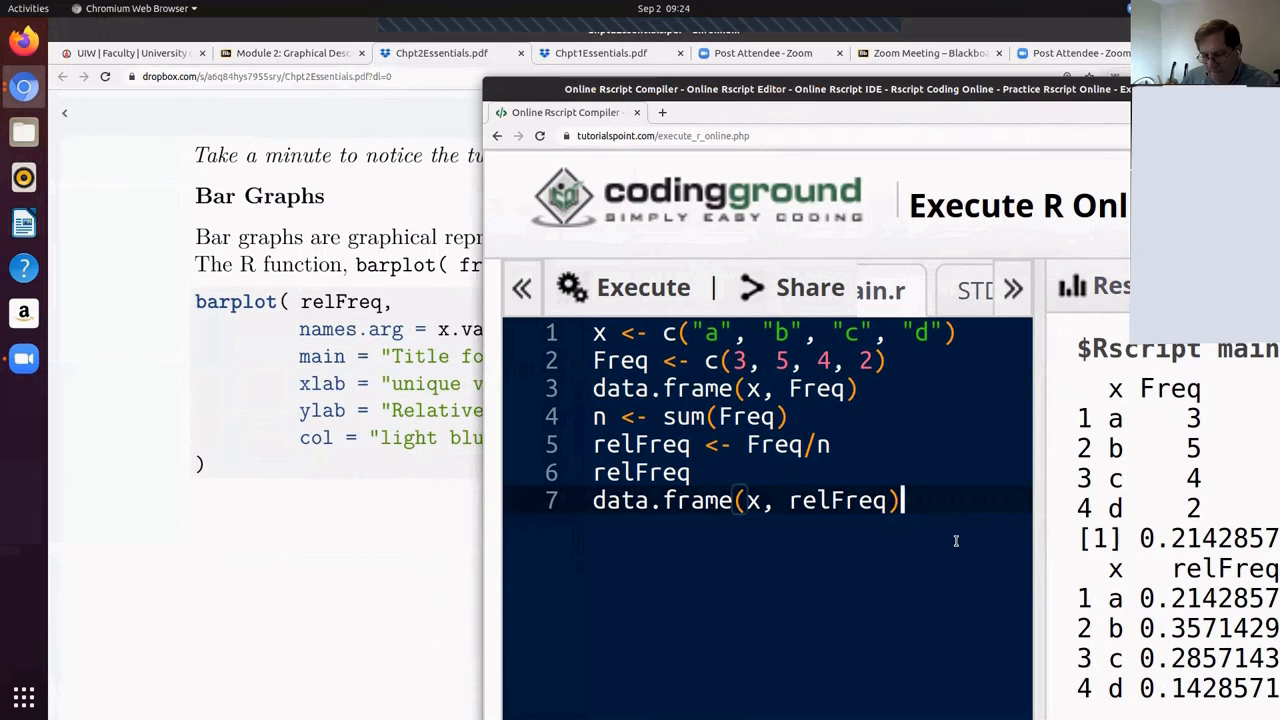
Add barplot(Freq) to the script and run it to draw the grey frequency bar chart.
key(Return)
text(bar)
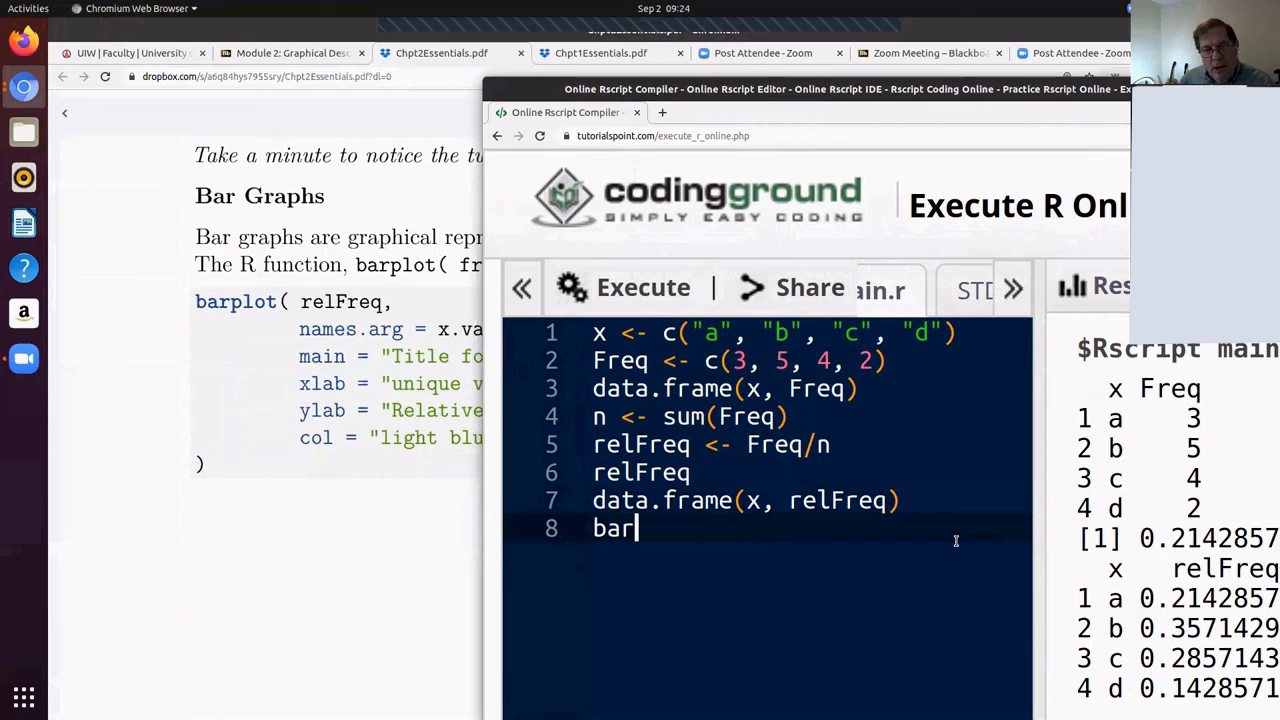
text(plot()
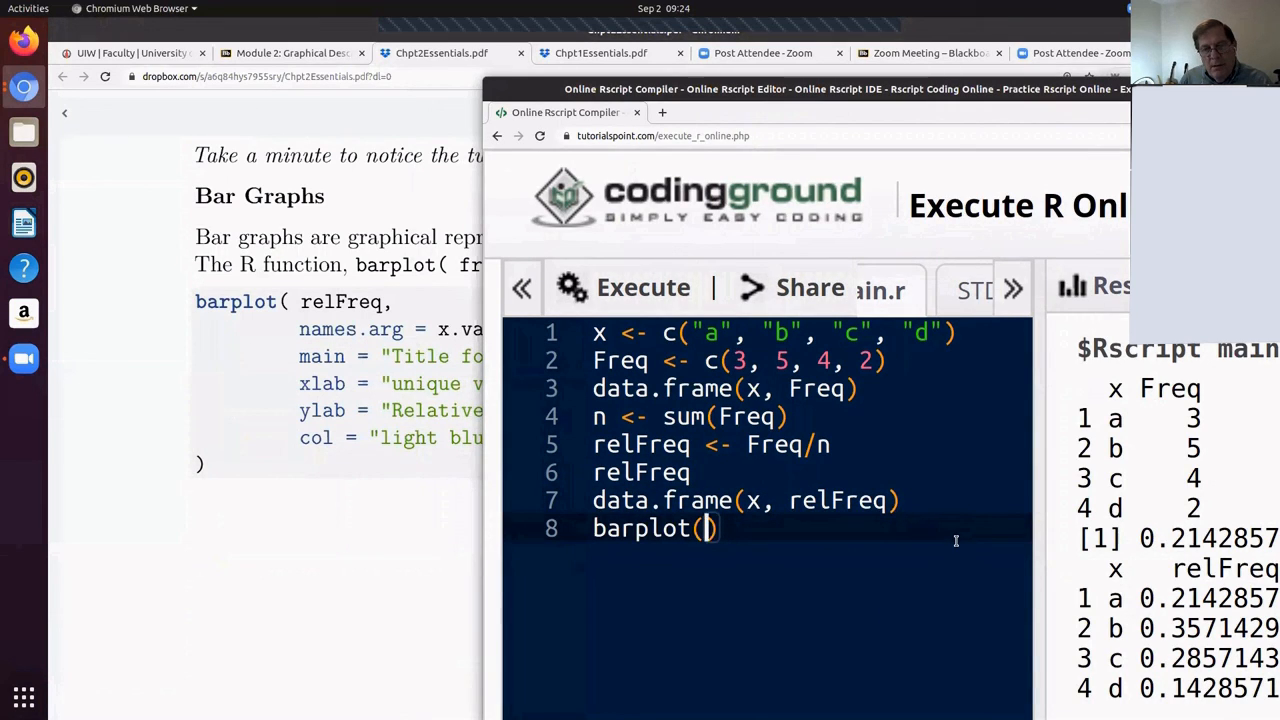
text(Freq)
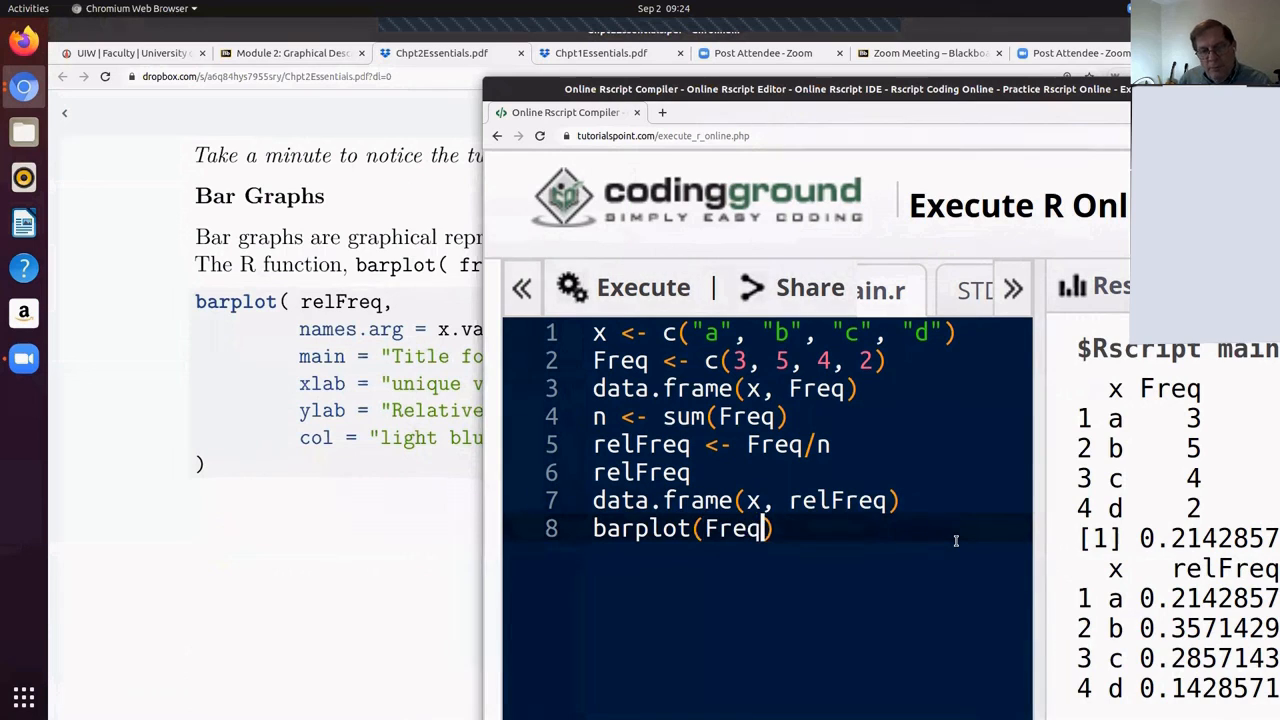
click(650, 290)
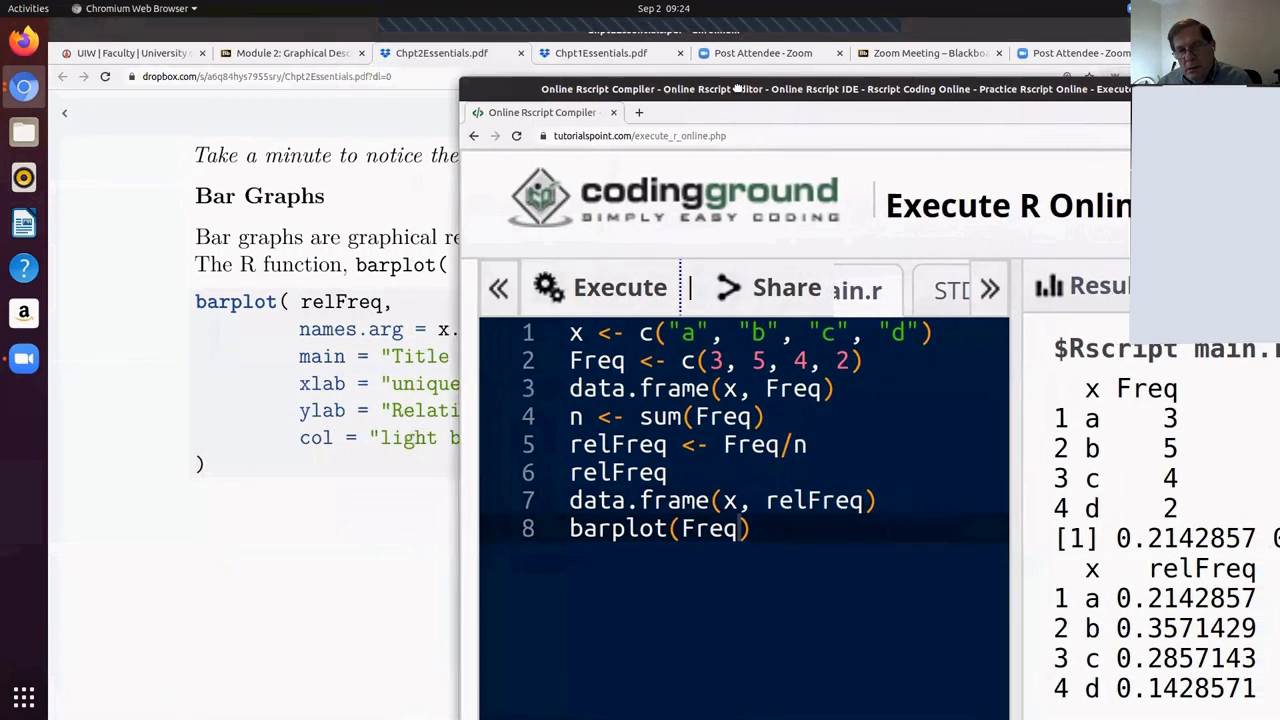
drag(843, 95, 506, 68)
scroll(879, 500, down, 3)
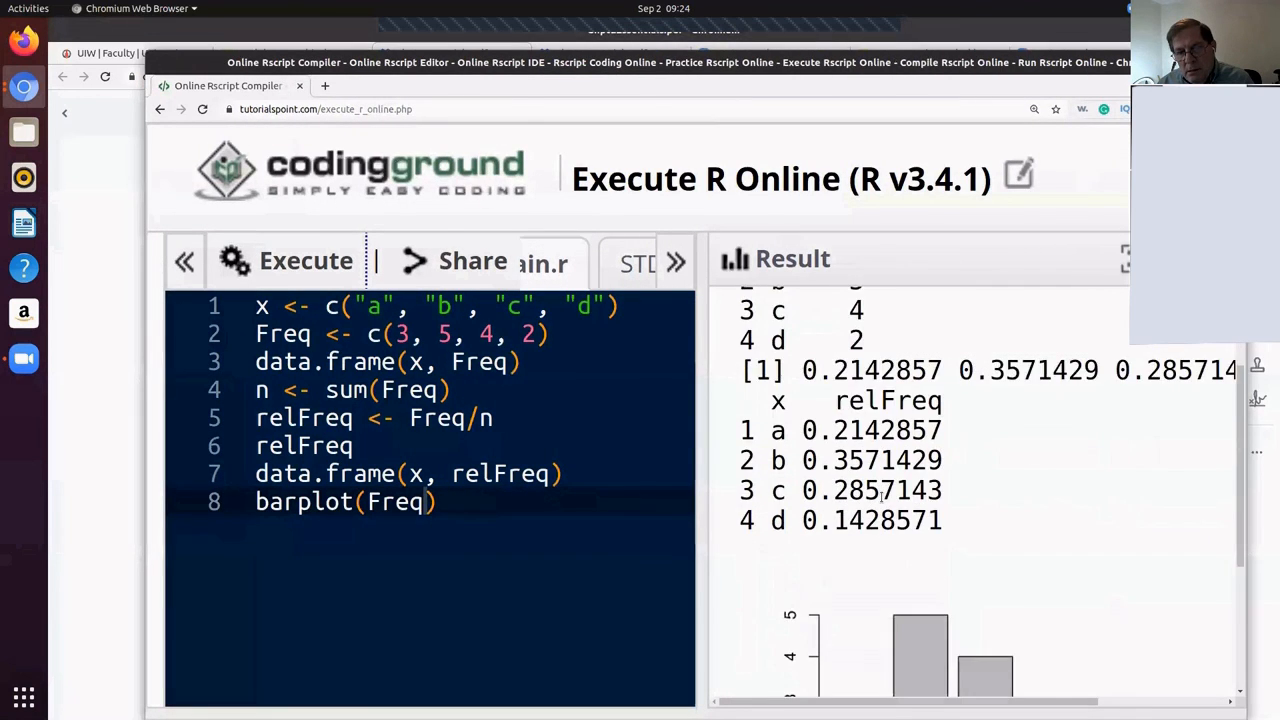
scroll(882, 503, down, 3)
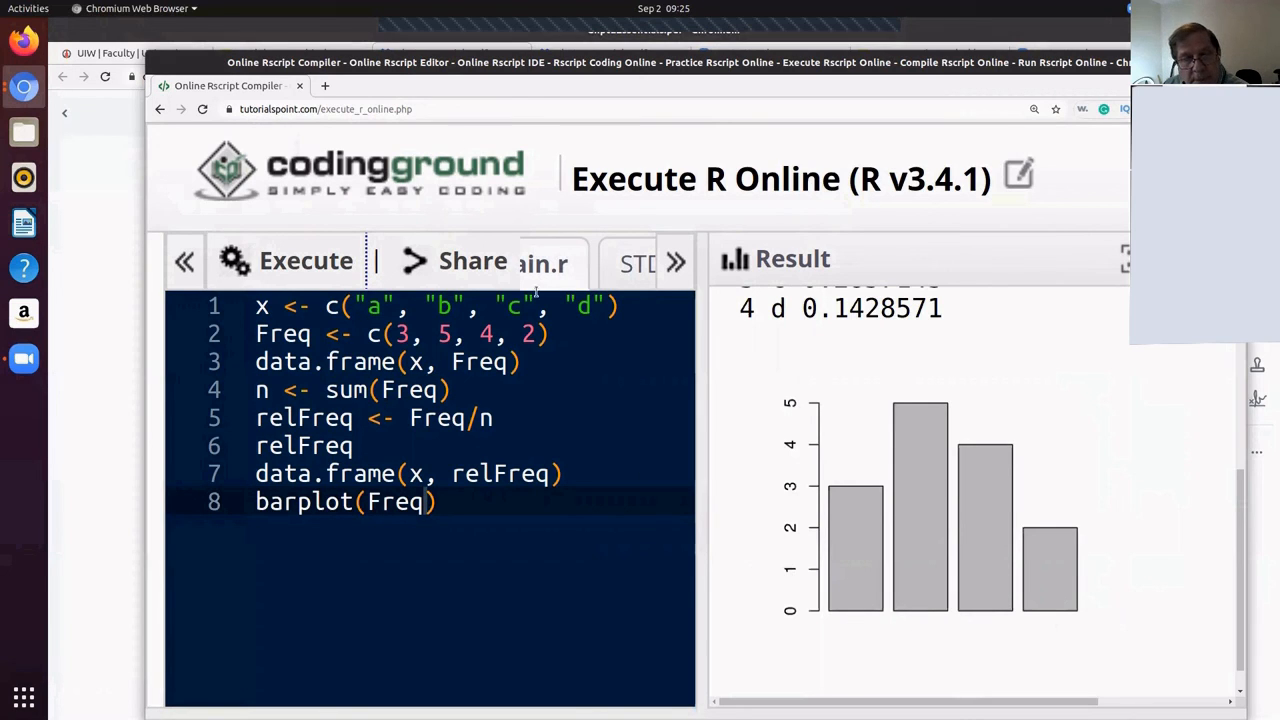
drag(212, 60, 702, 96)
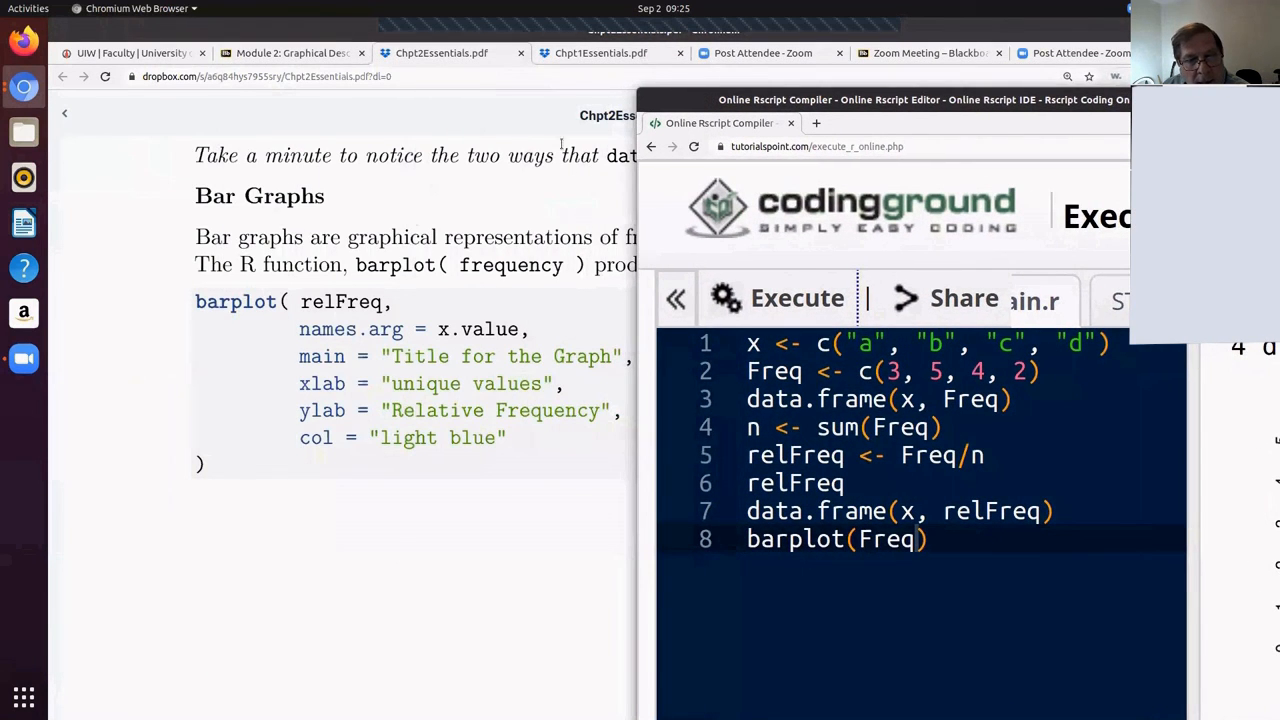
mouse_move(400, 380)
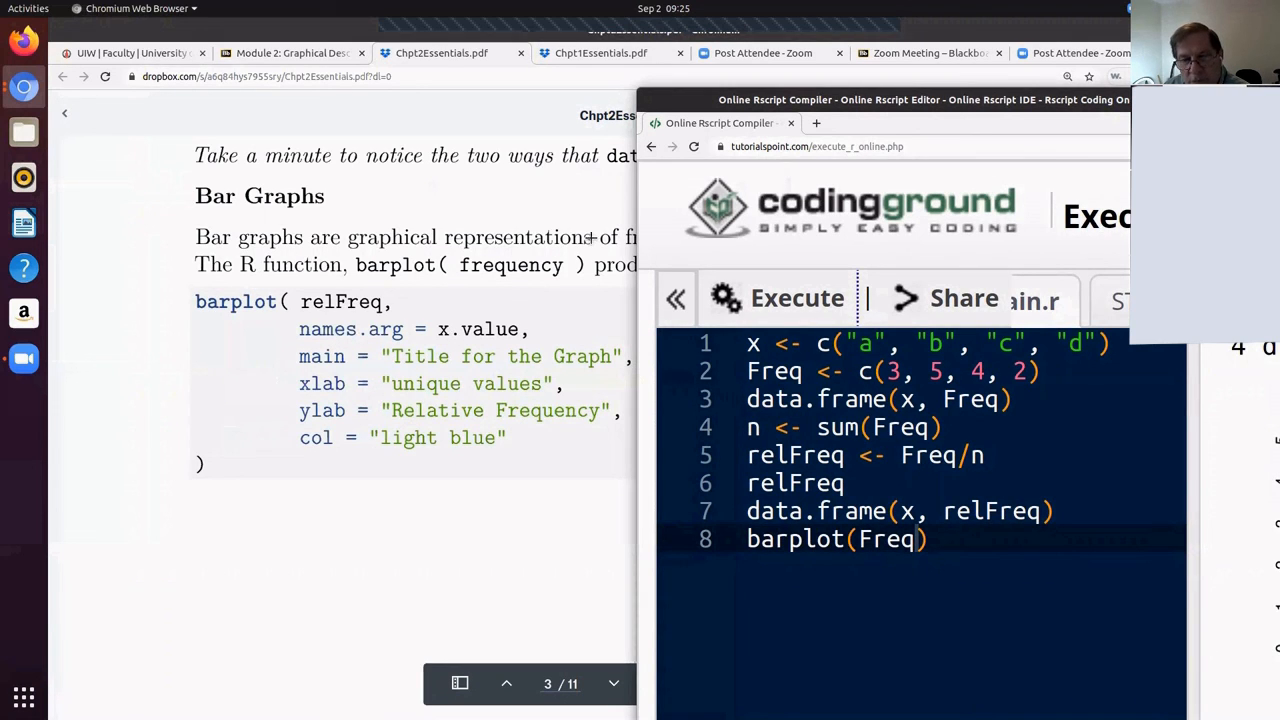
Start a names.arg argument on a new line inside the barplot call, checking the handout example.
drag(680, 104, 413, 94)
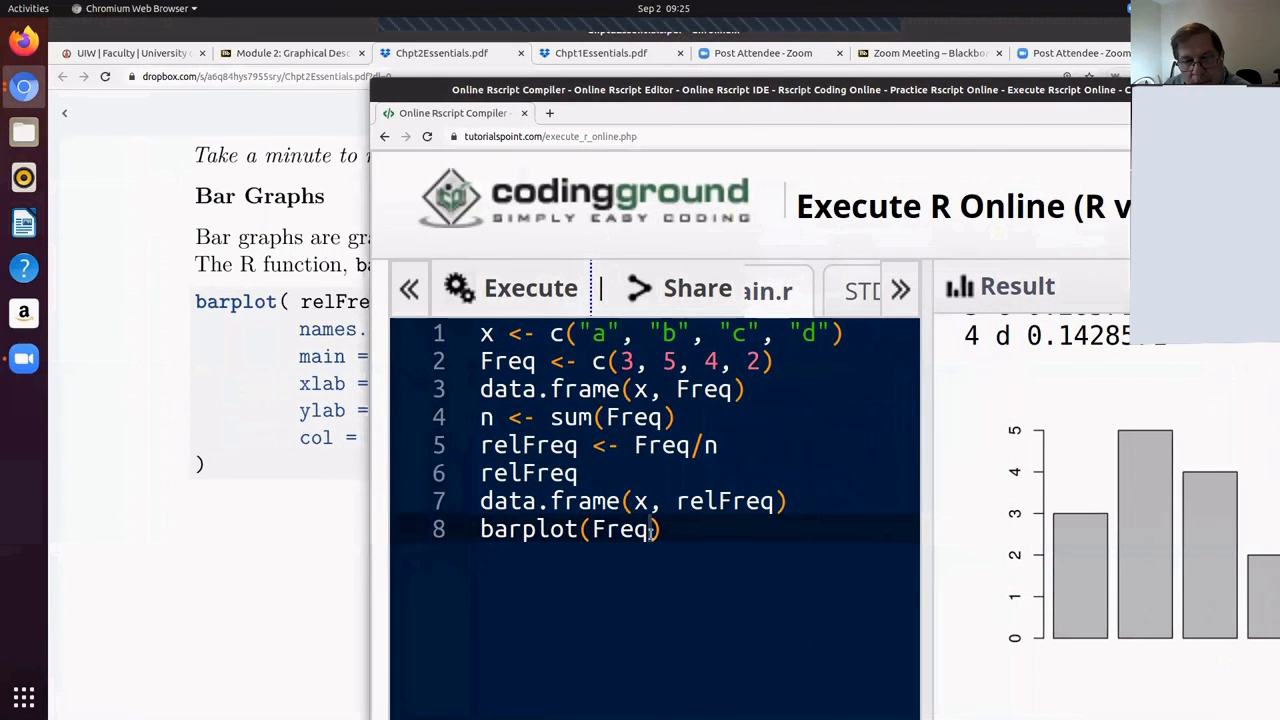
click(594, 529)
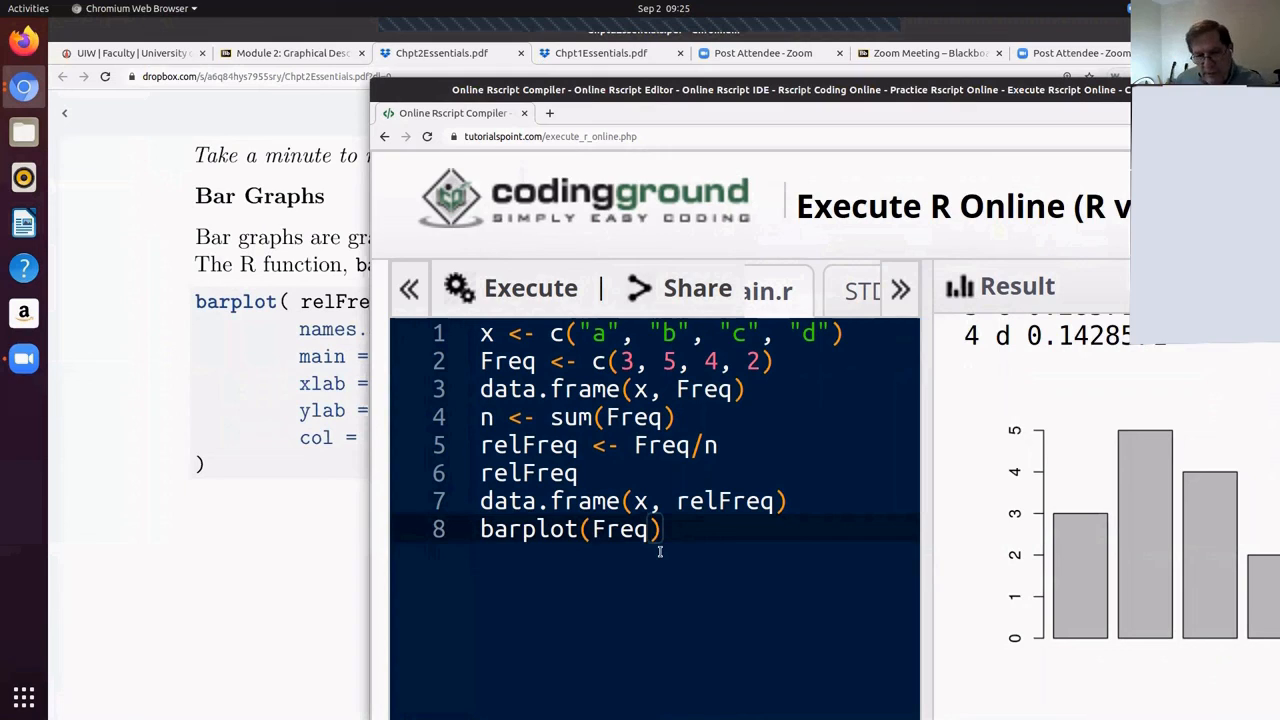
key(Right)
key(Right)
key(Right)
key(Right)
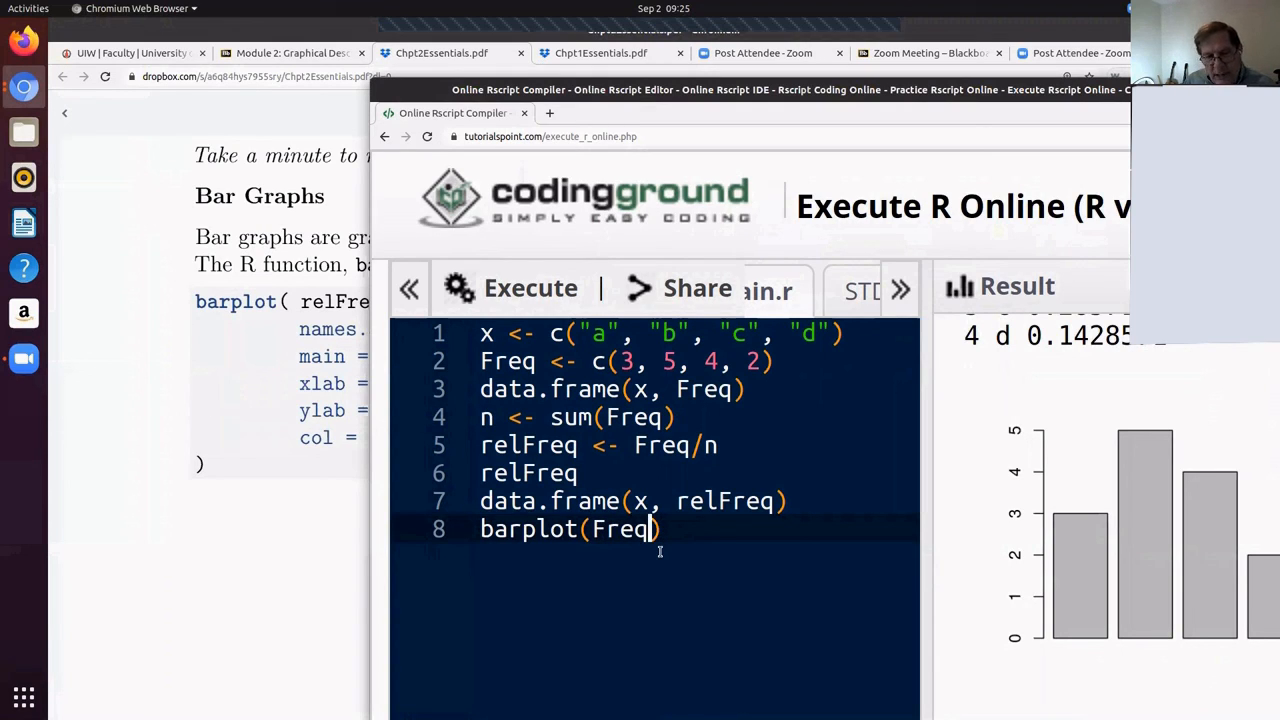
text(,)
key(Return)
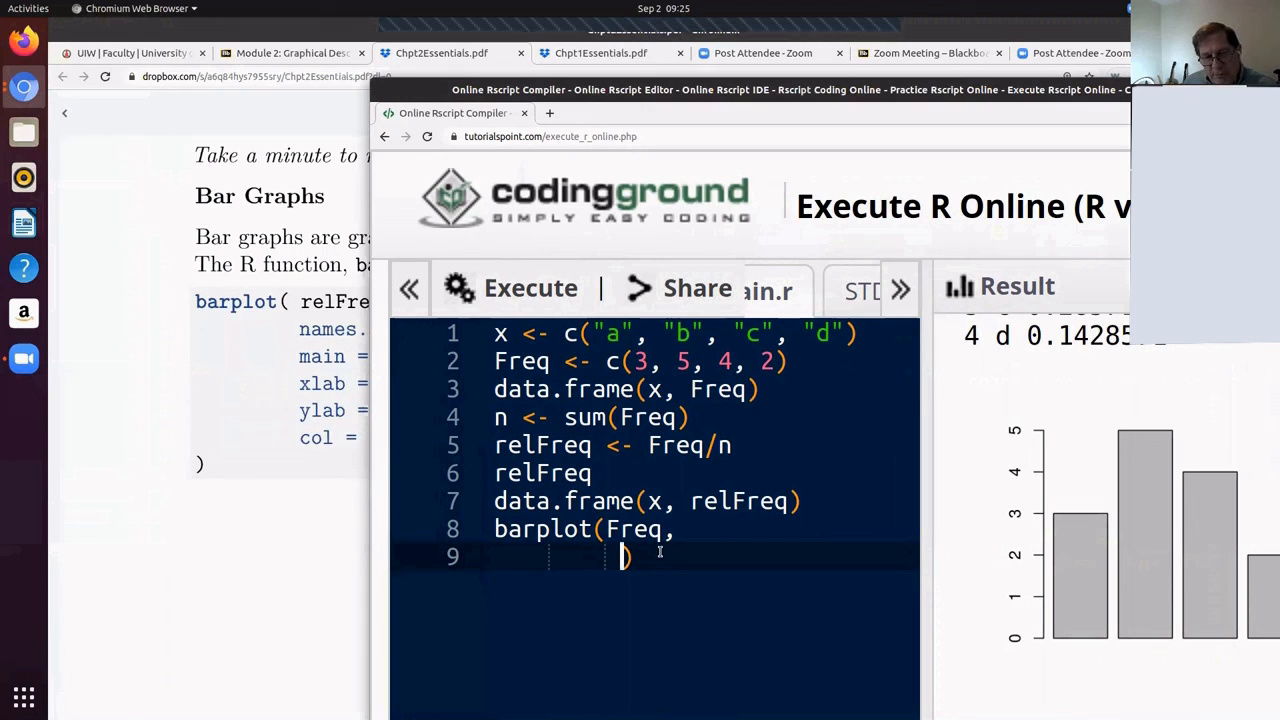
key(BackSpace)
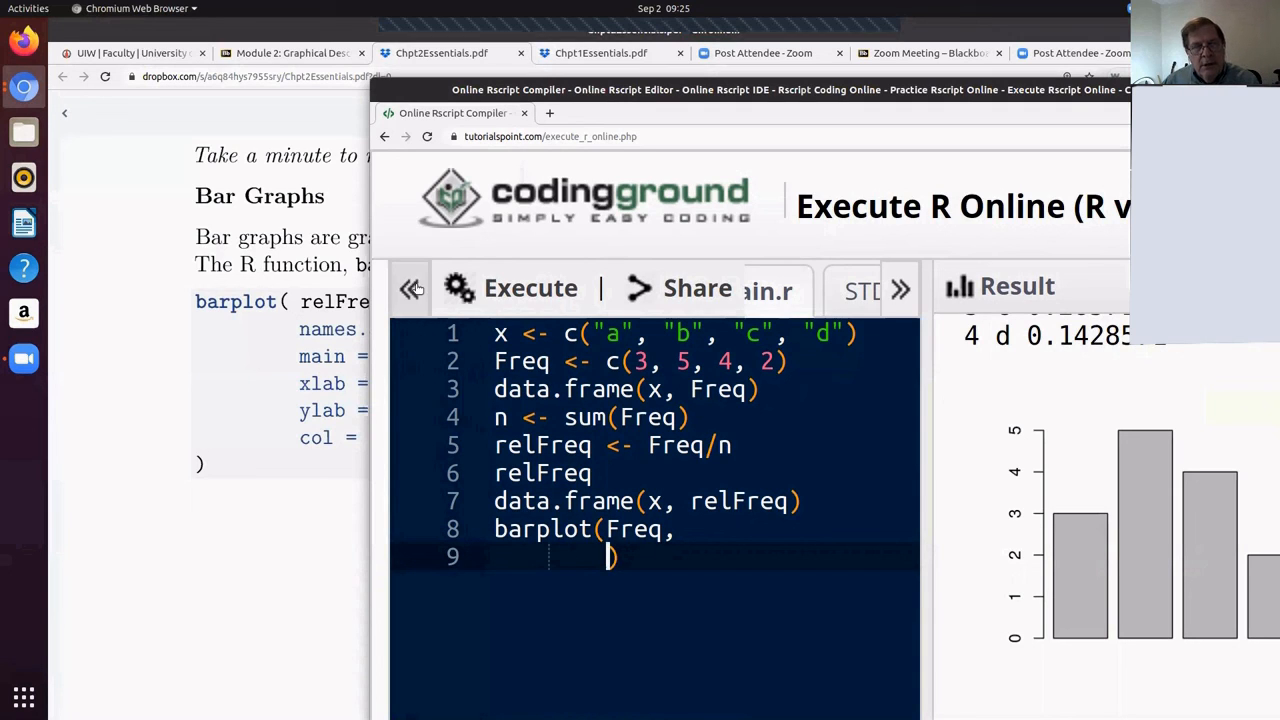
drag(410, 90, 651, 92)
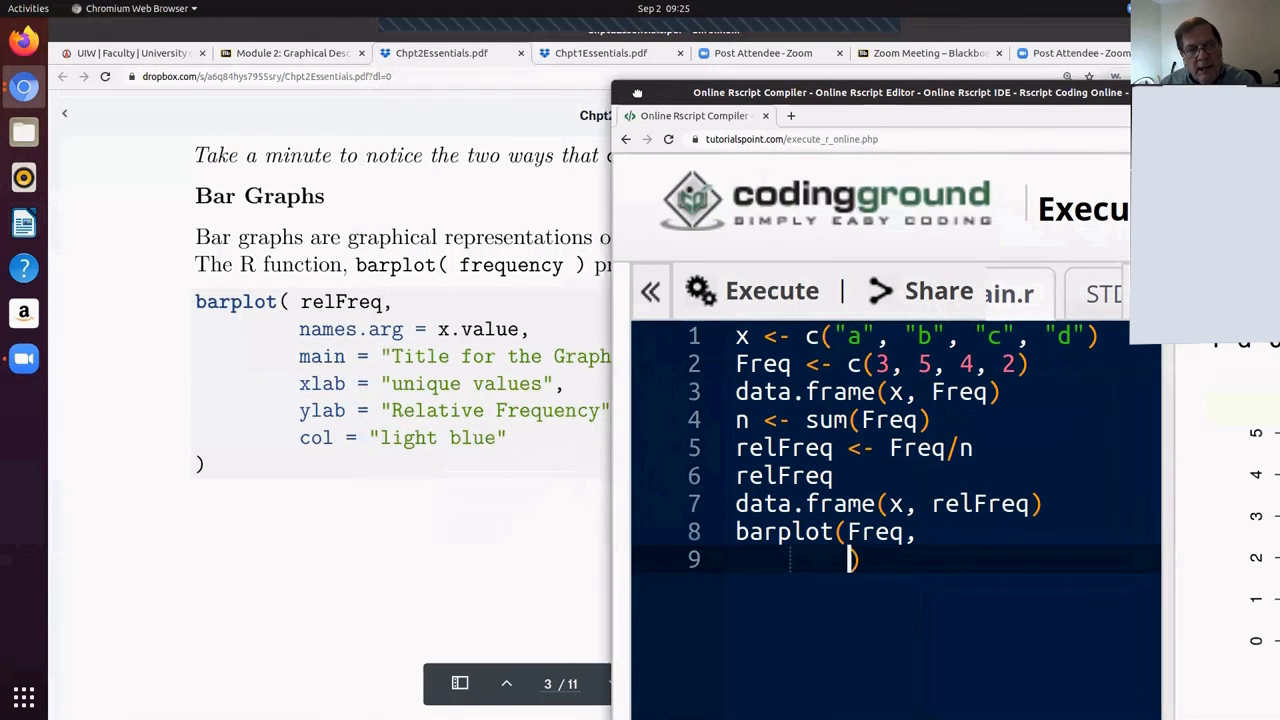
drag(632, 100, 390, 88)
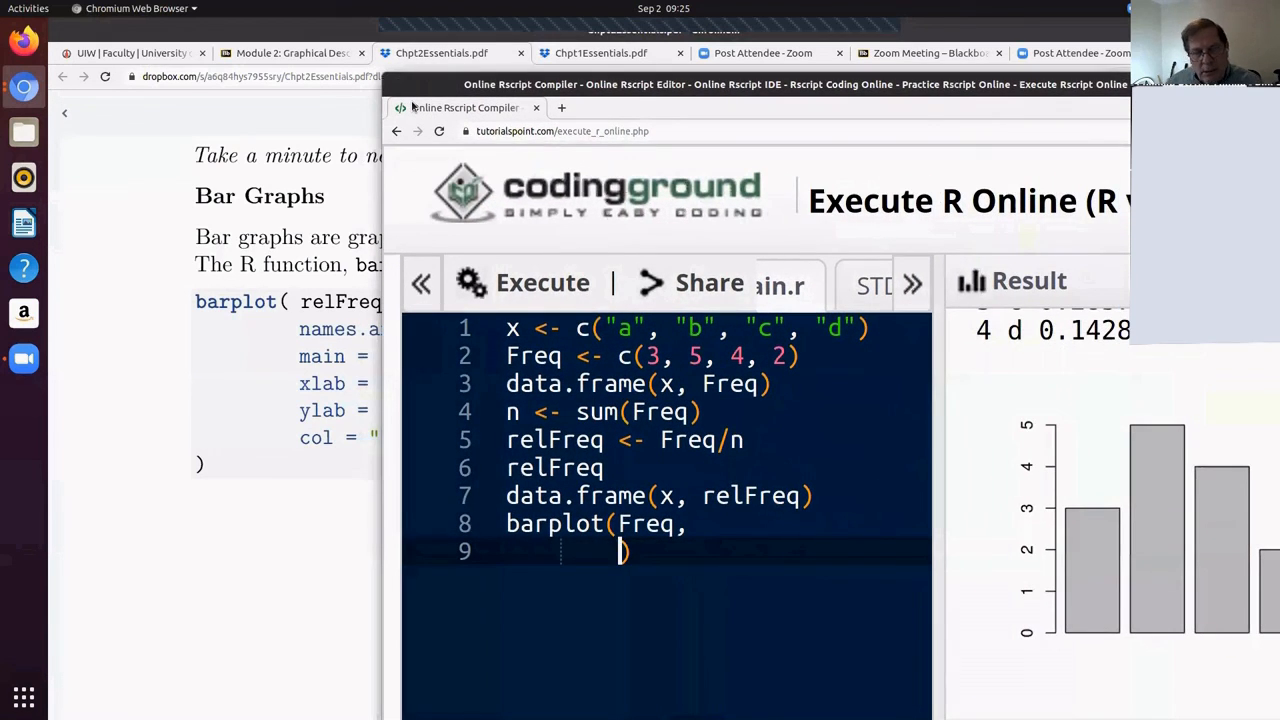
text(name)
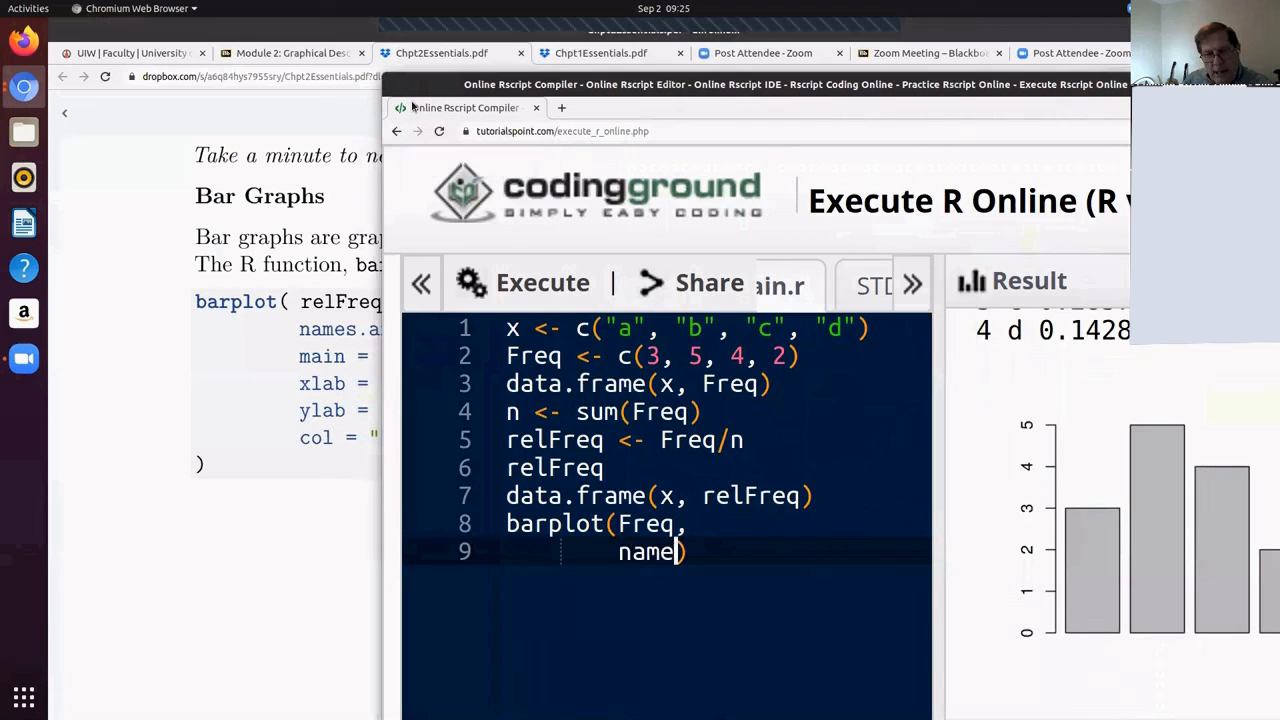
text(s.arg)
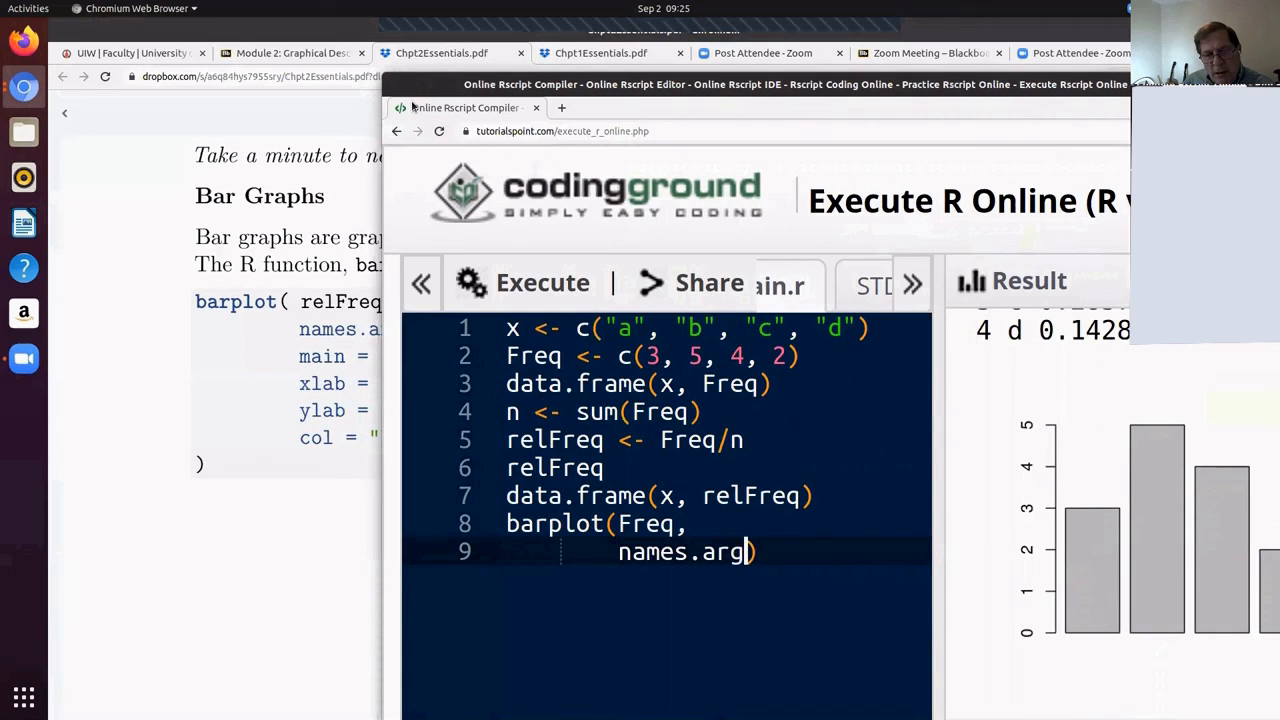
text(=)
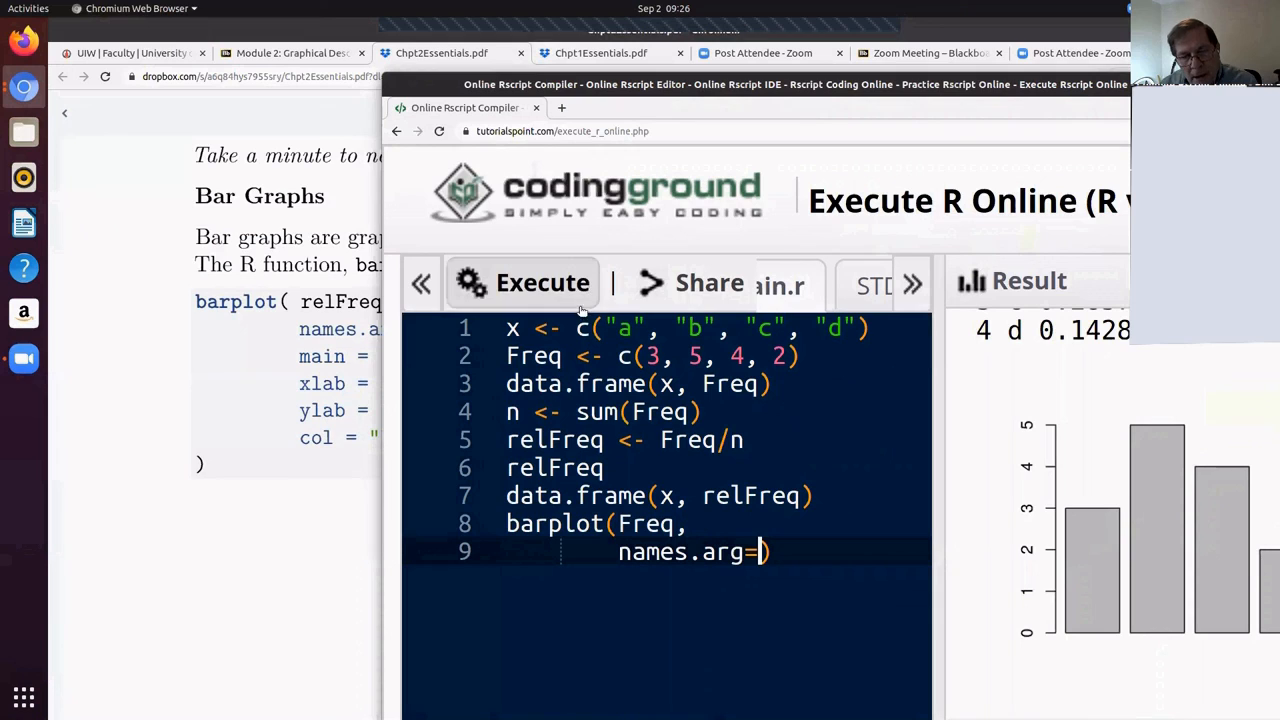
Paste the letter vector from line 1 so the call reads names.arg=c("a","b","c","d").
mouse_move(576, 328)
mouse_down()
mouse_move(834, 342)
mouse_move(870, 328)
mouse_up()
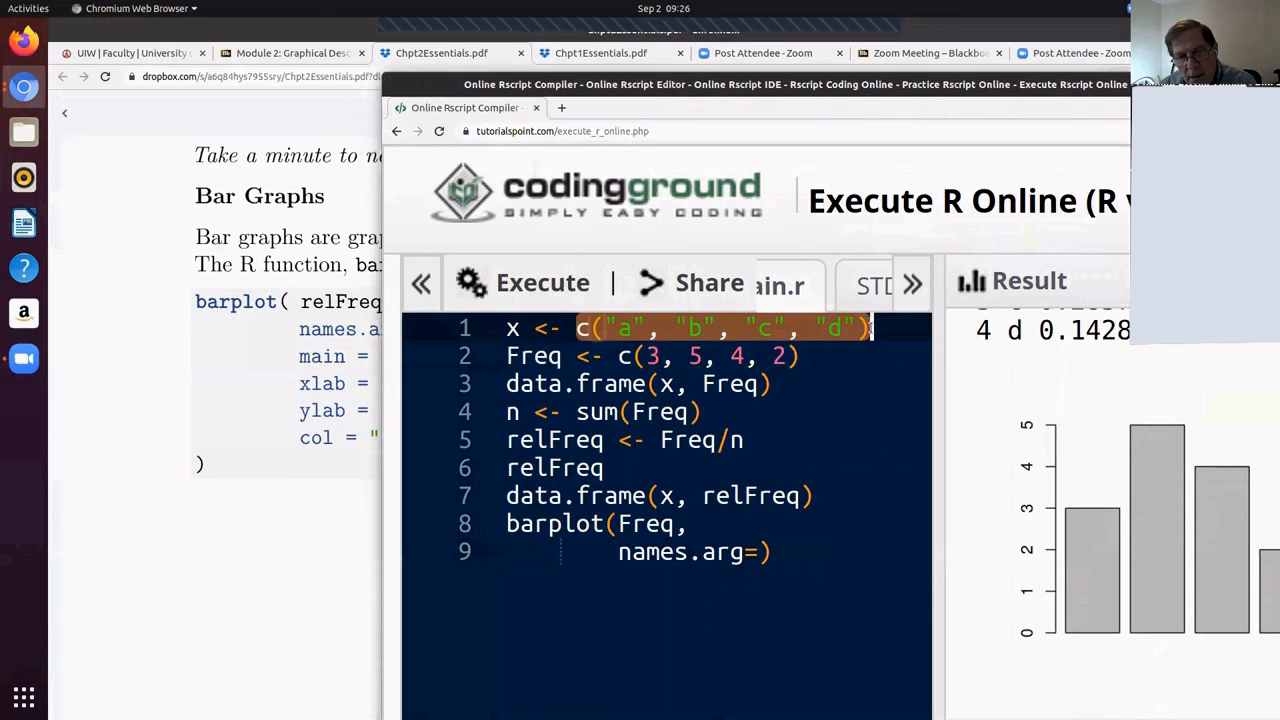
click(762, 553)
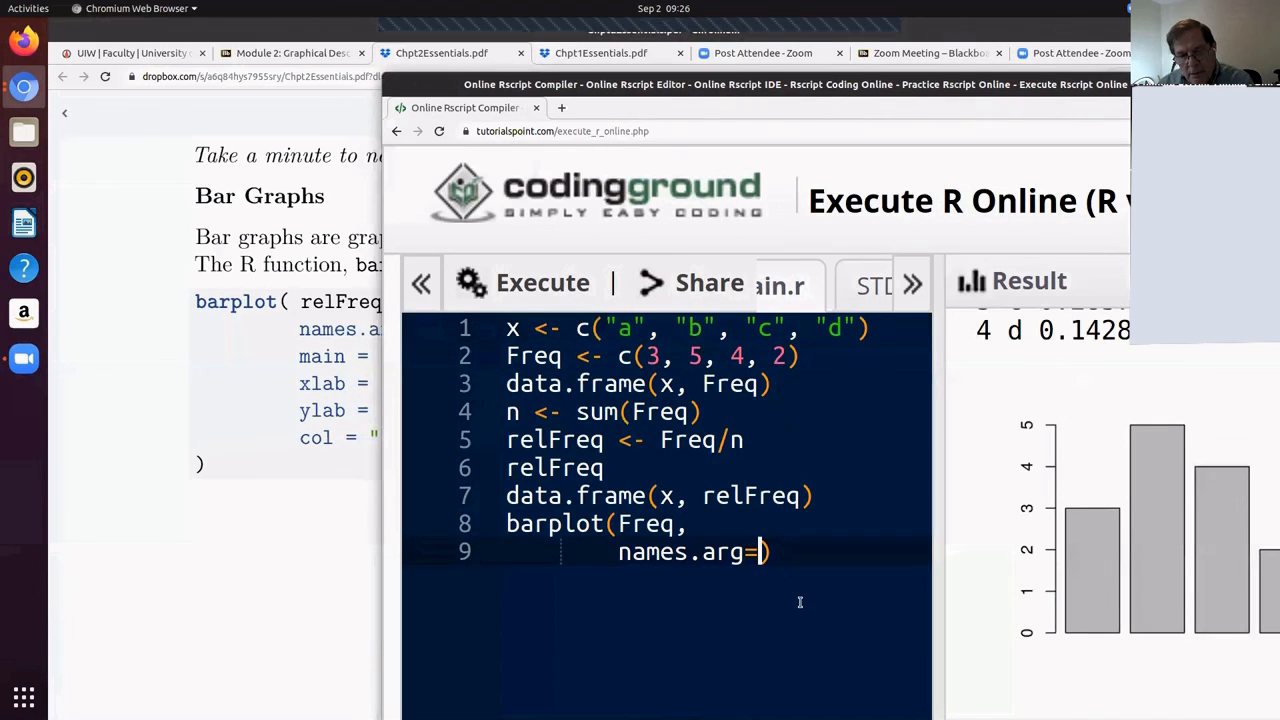
text(3 5 4 2)
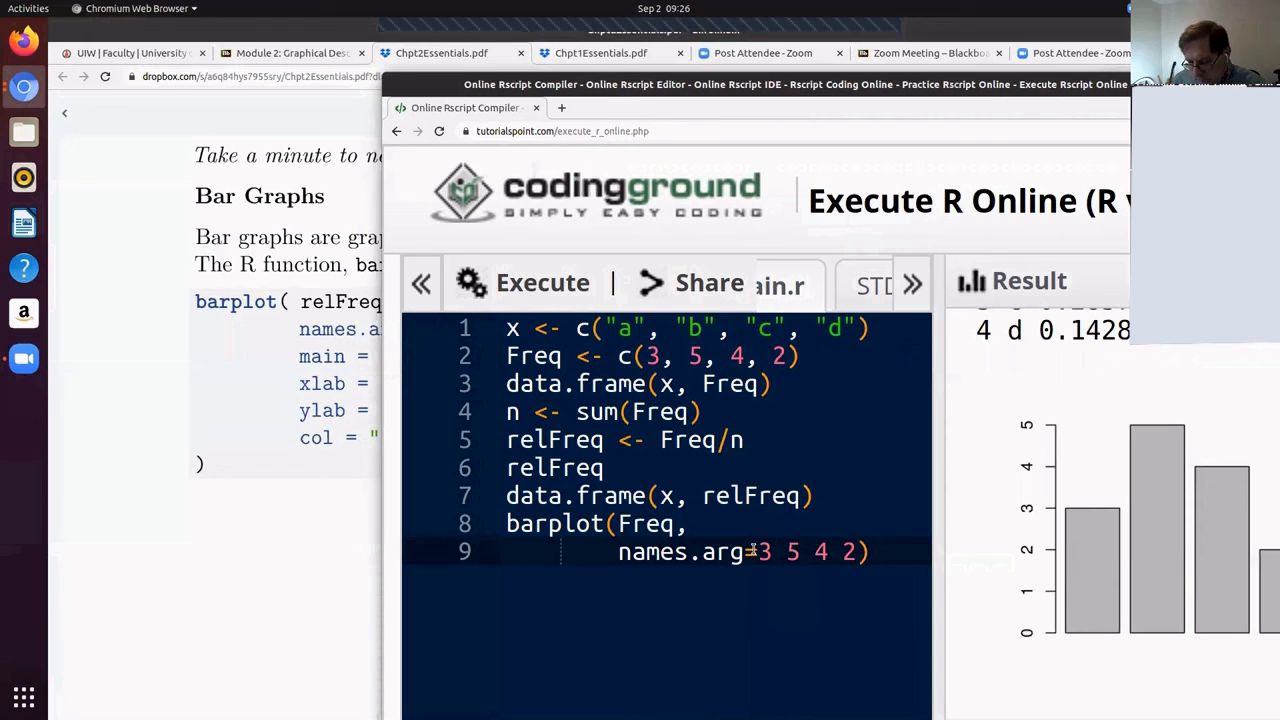
key(BackSpace)
key(BackSpace)
key(BackSpace)
key(BackSpace)
key(BackSpace)
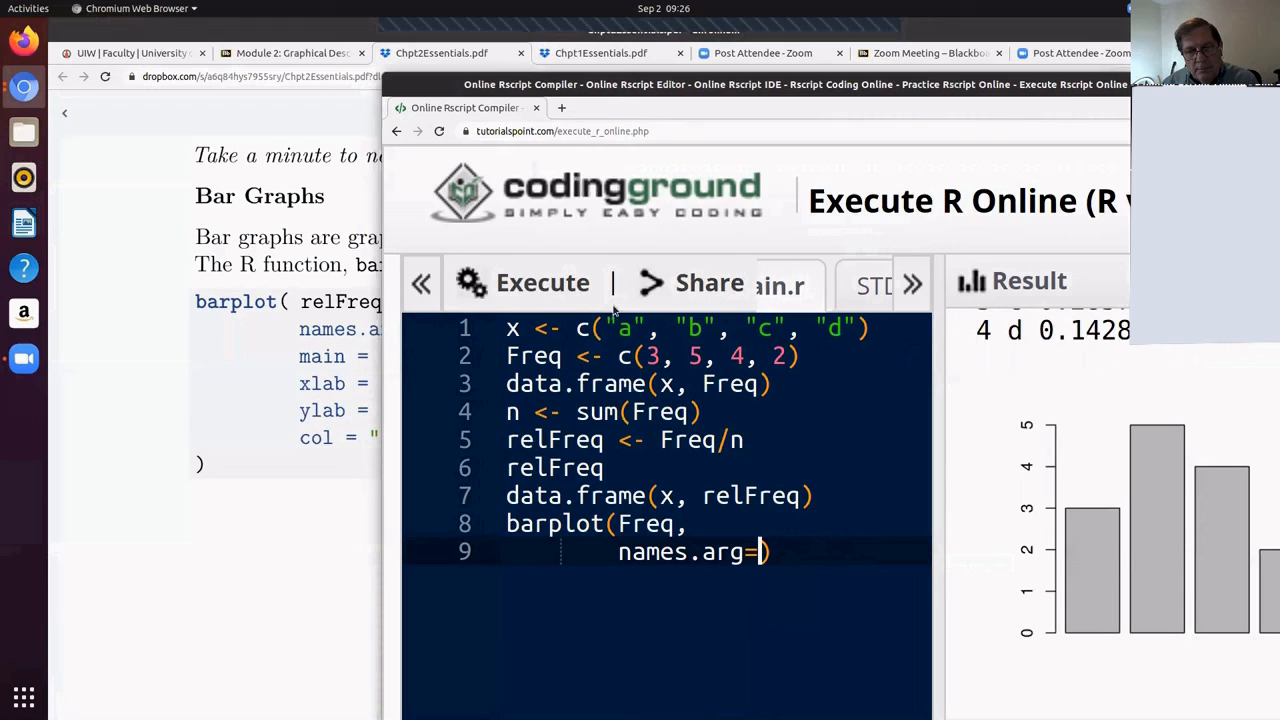
drag(577, 328, 870, 328)
key(ctrl+c)
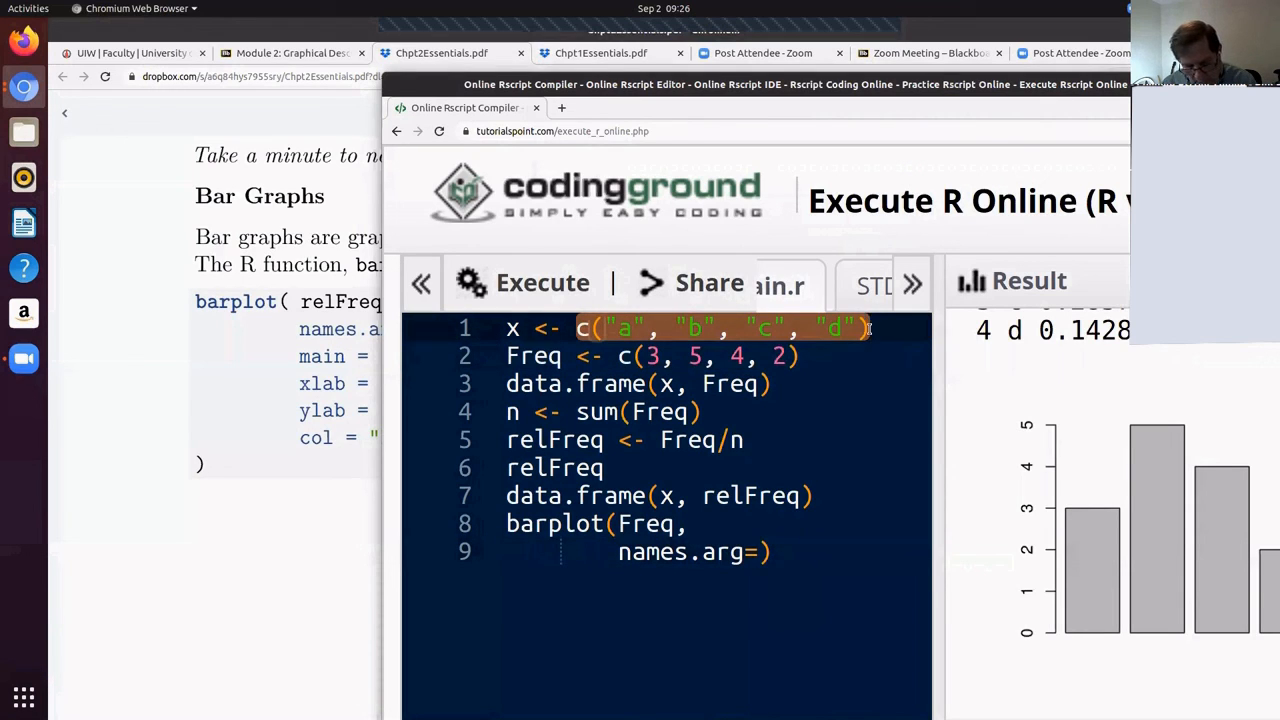
click(763, 552)
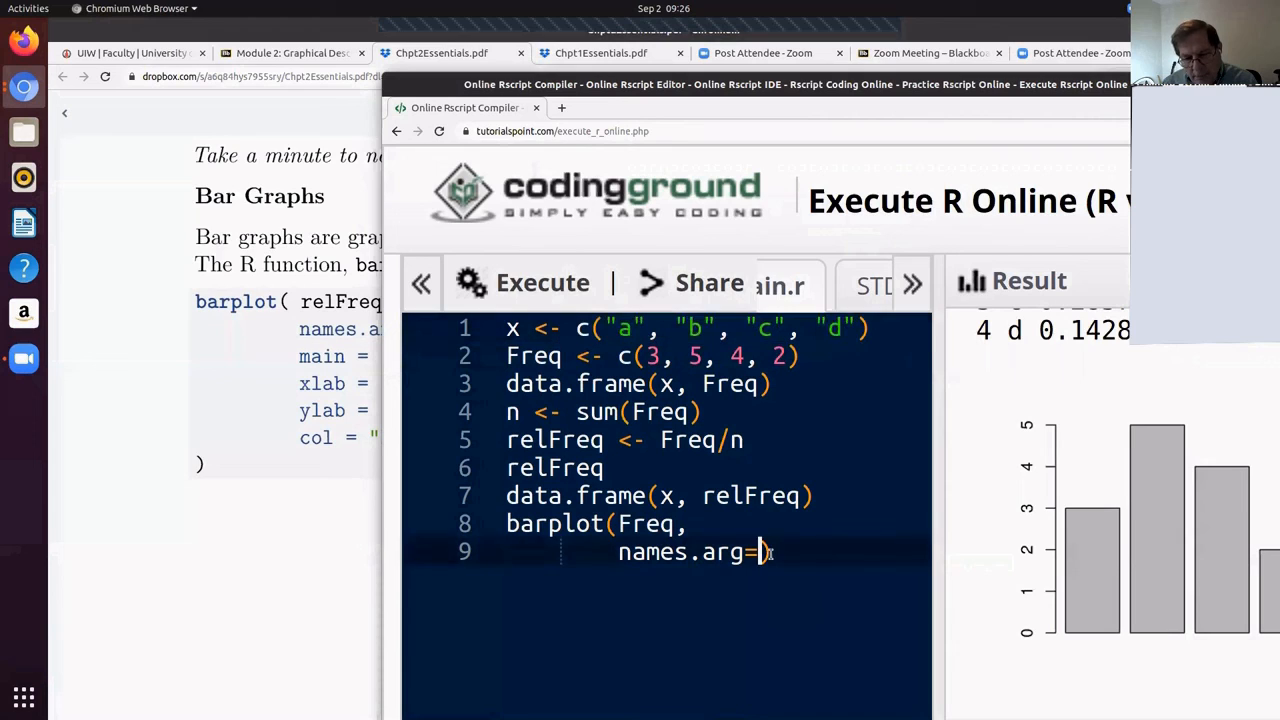
key(ctrl+v)
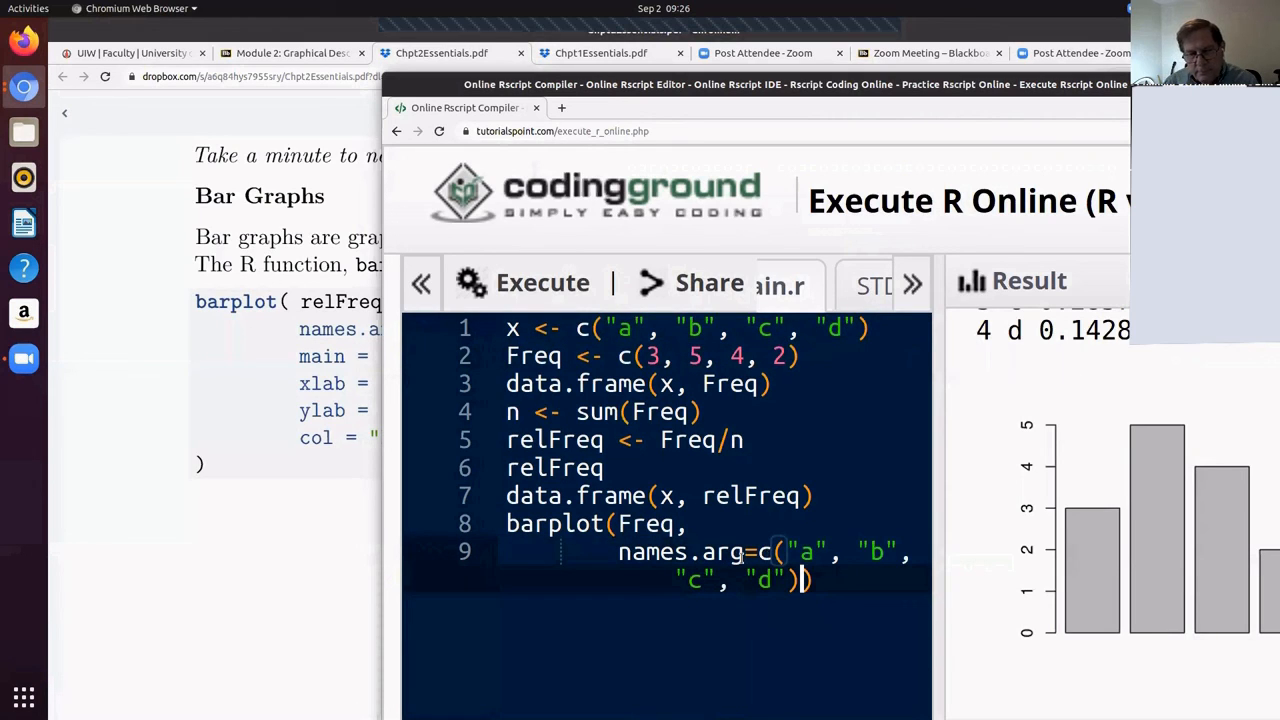
click(614, 558)
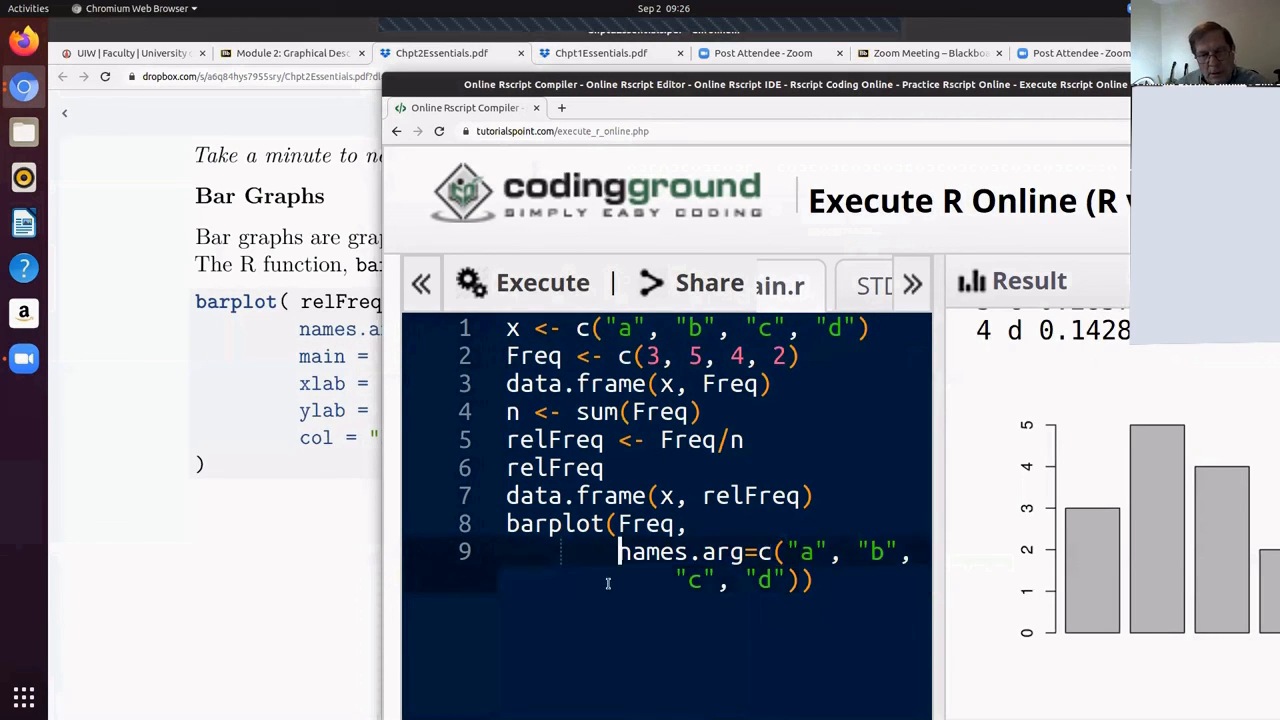
key(BackSpace)
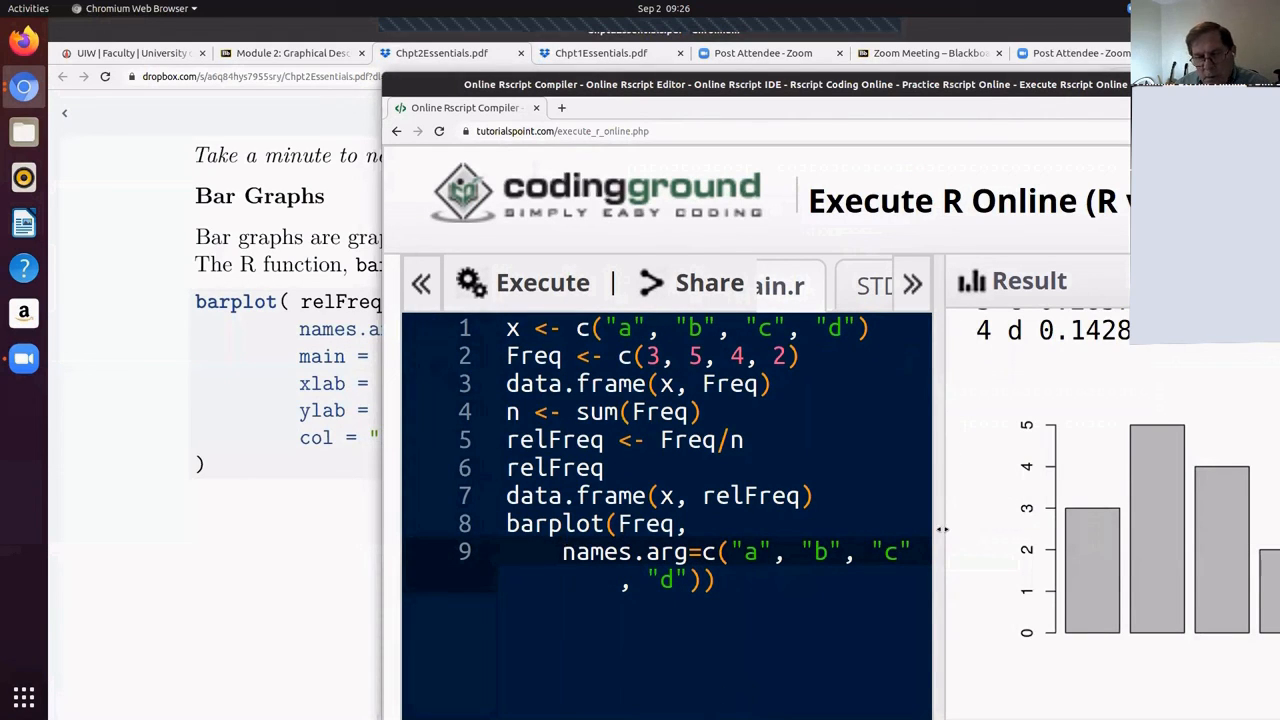
Widen the code editor pane and put the barplot's closing parenthesis on its own line.
drag(844, 84, 650, 82)
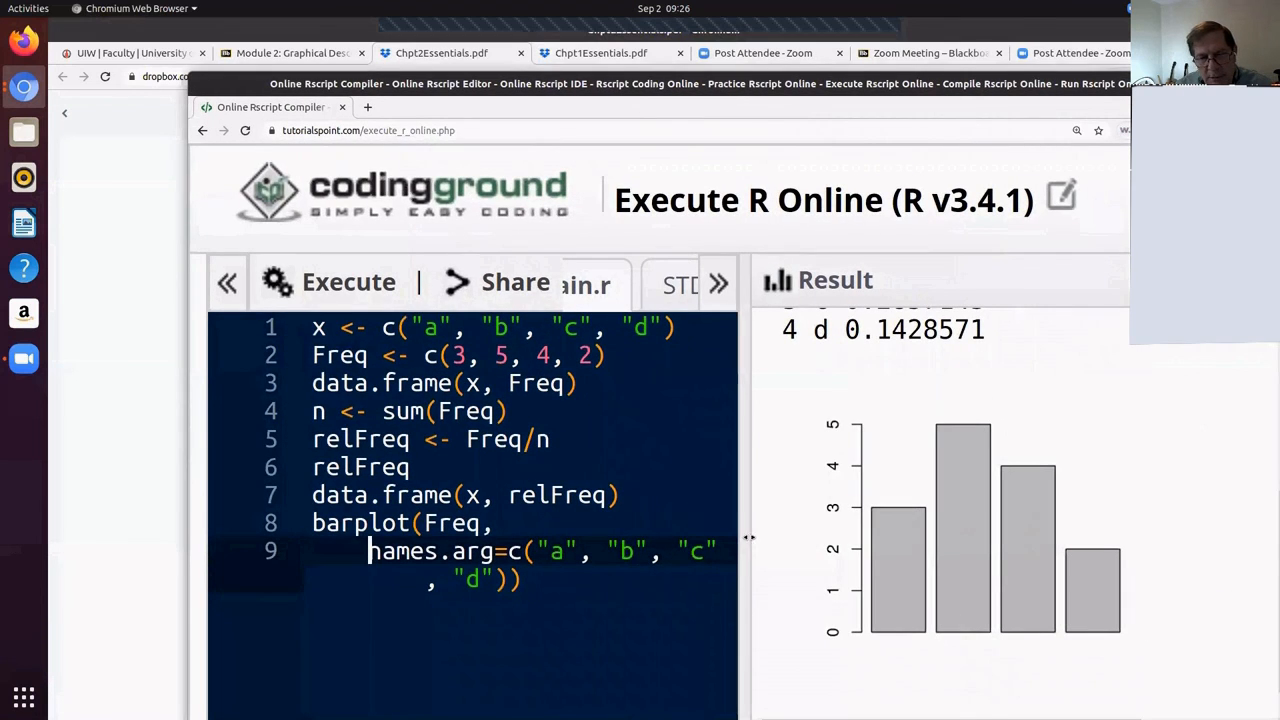
drag(748, 537, 809, 535)
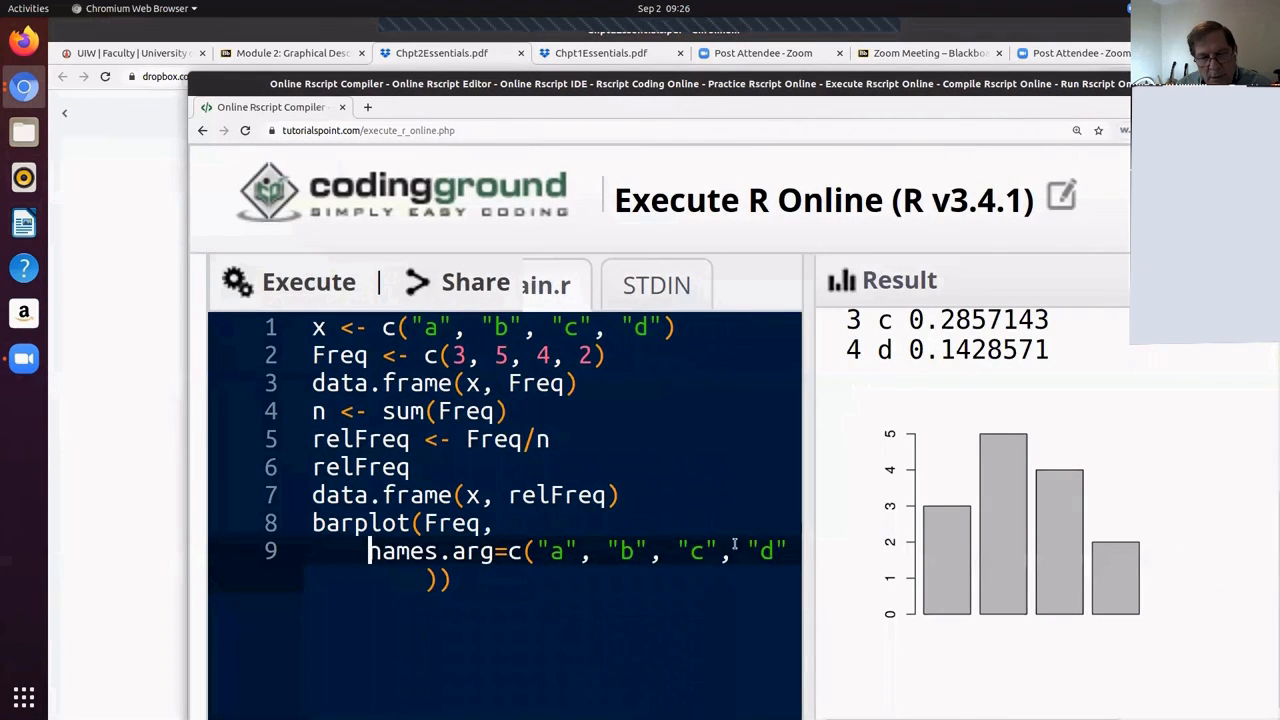
click(441, 580)
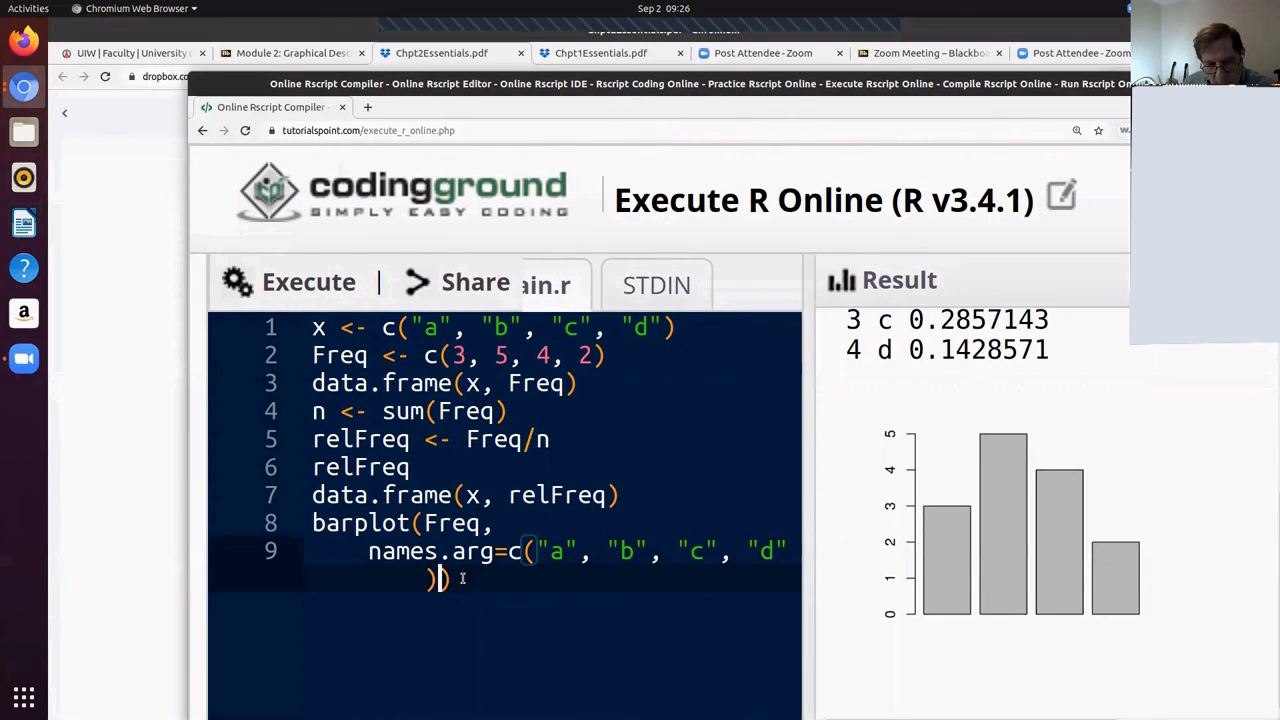
key(Return)
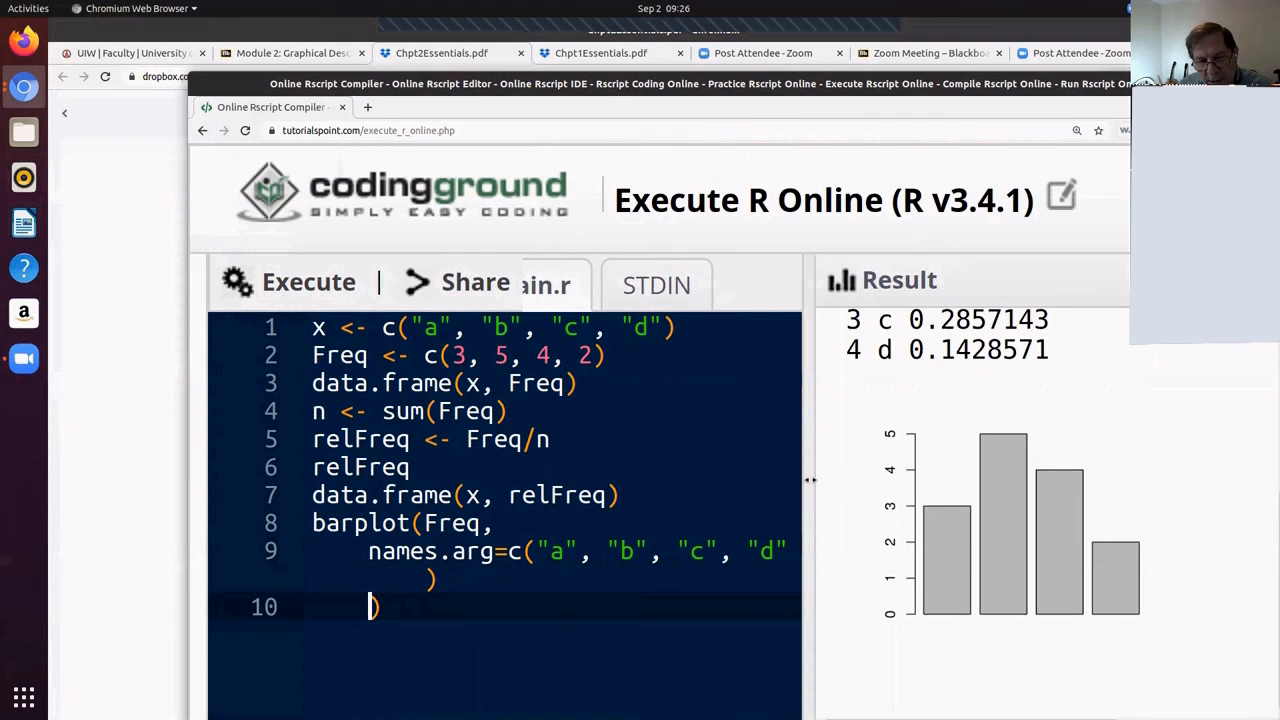
drag(810, 480, 840, 486)
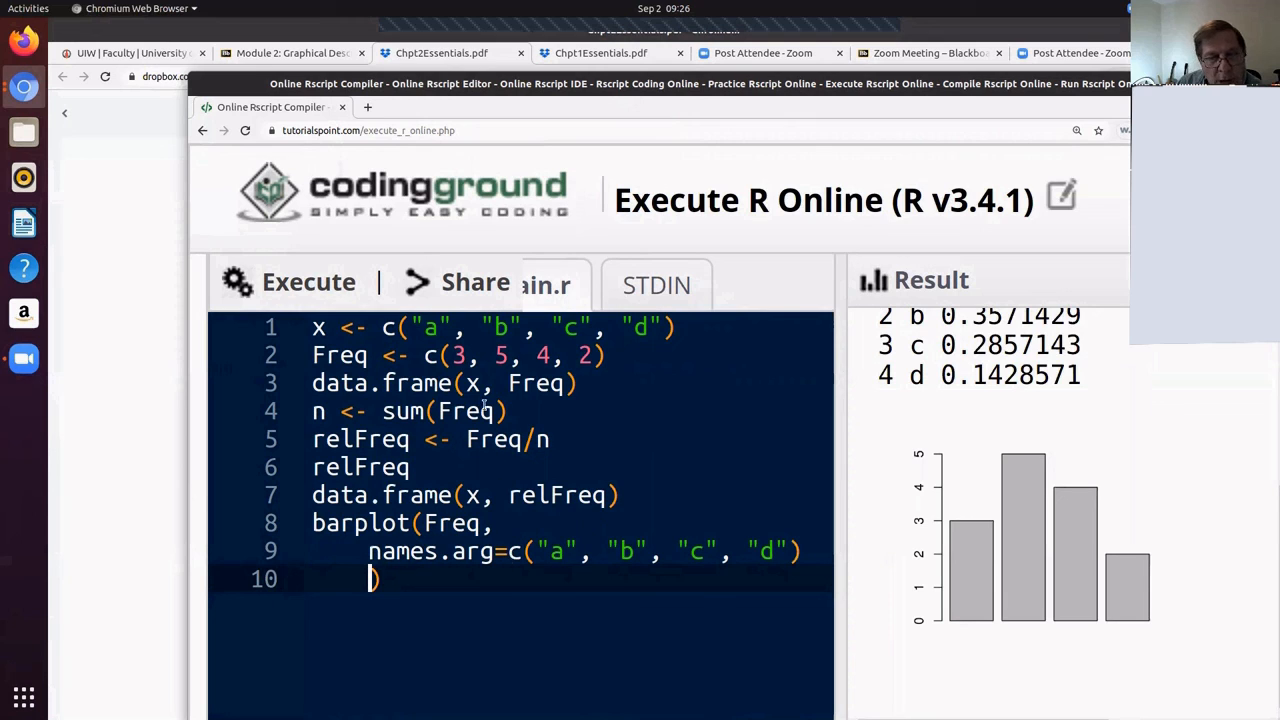
Run the labelled plot, then replace the explicit name list with names.arg=x and rerun.
click(305, 290)
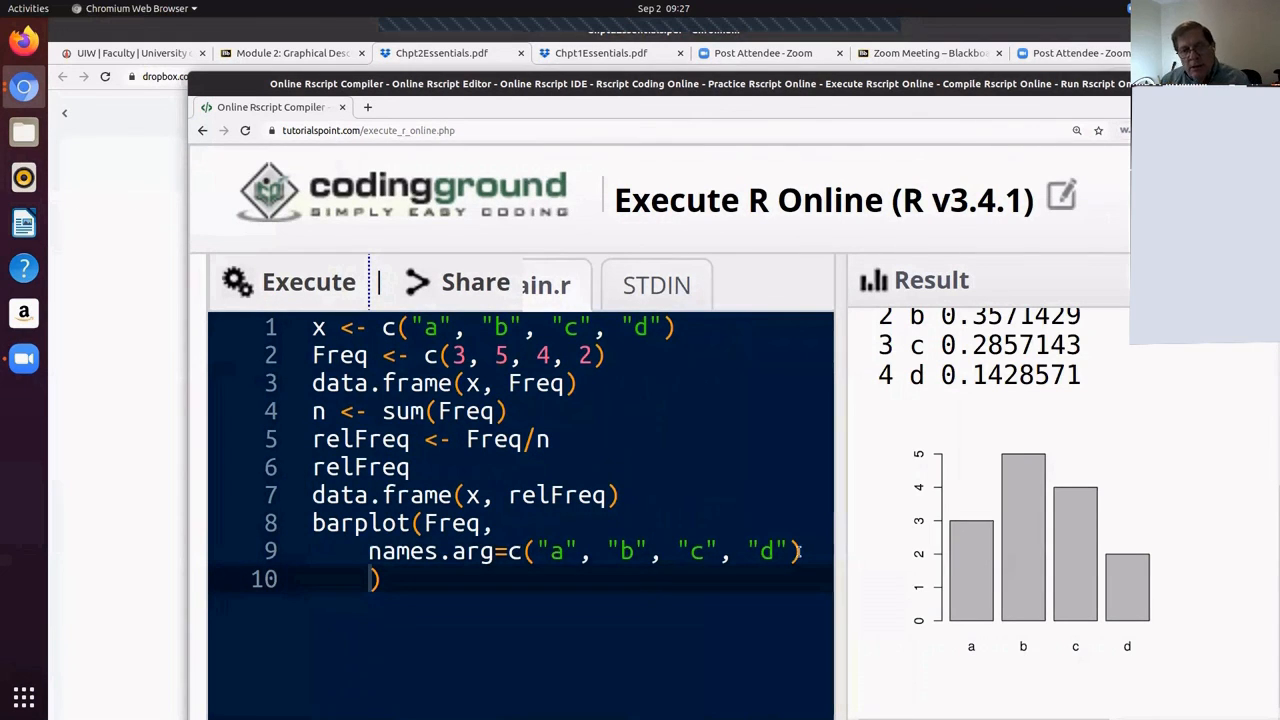
click(800, 551)
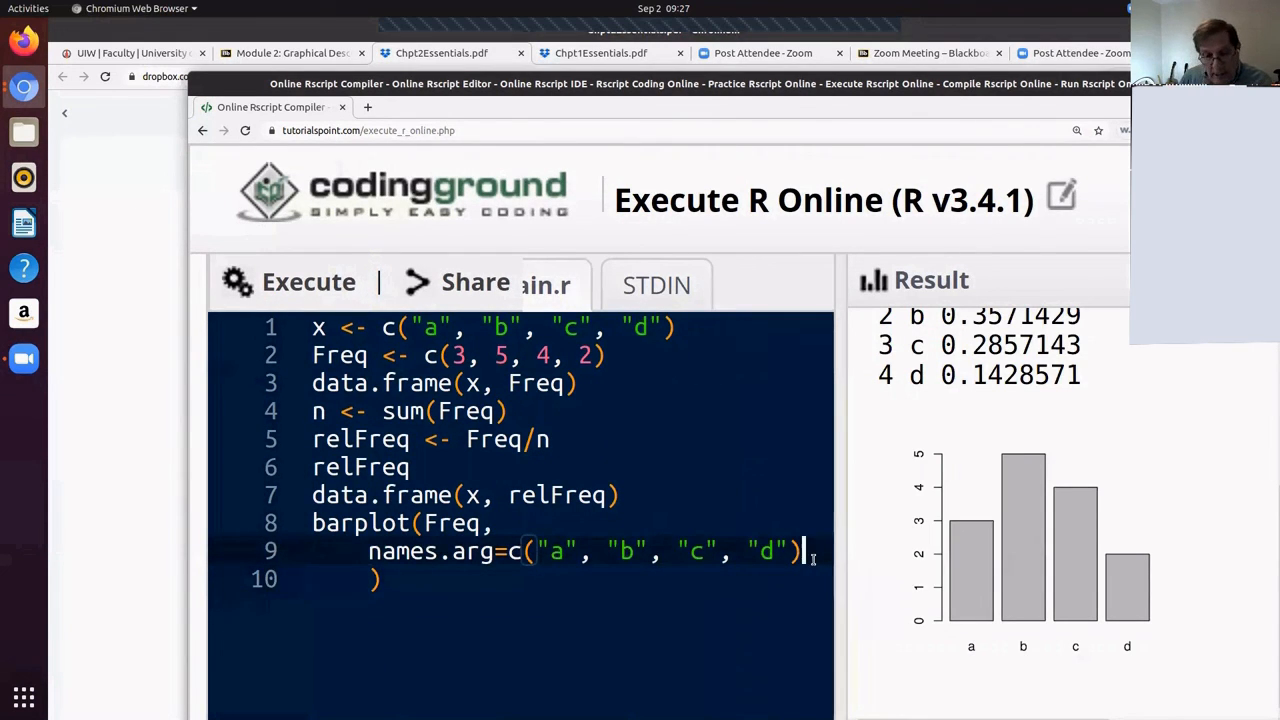
key(BackSpace)
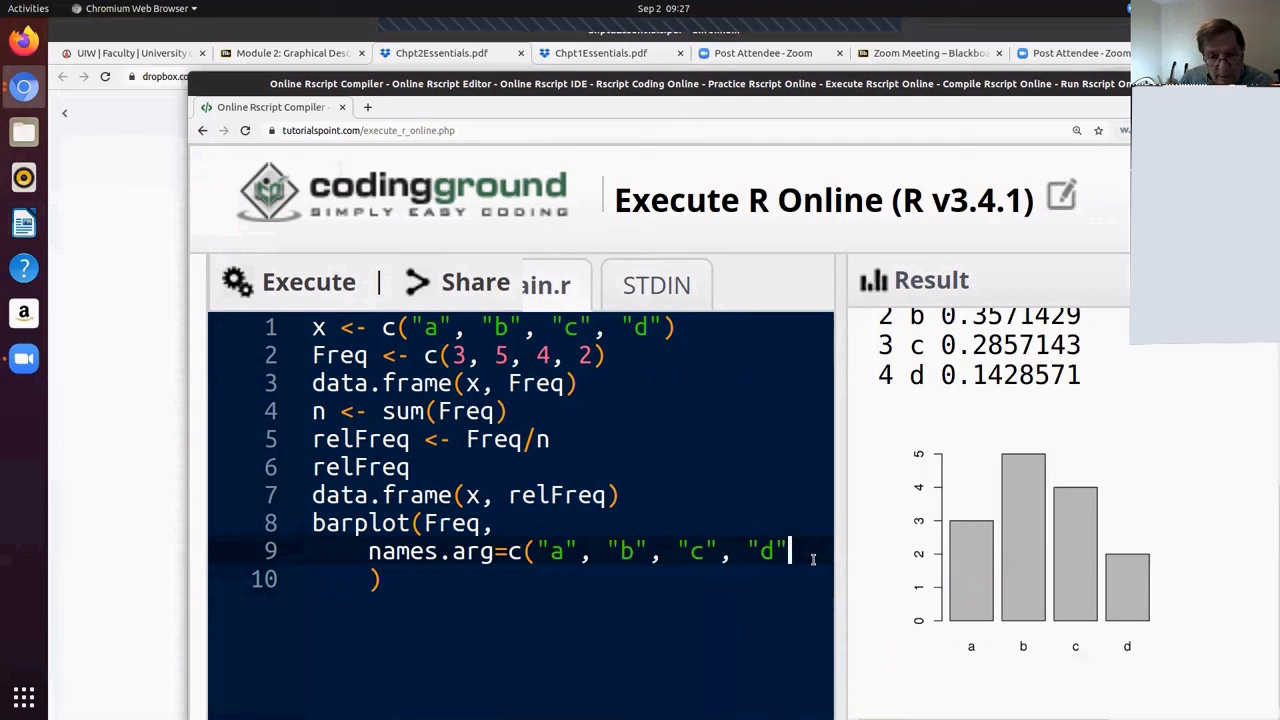
key(BackSpace)
key(BackSpace)
key(BackSpace)
key(BackSpace)
key(BackSpace)
key(BackSpace)
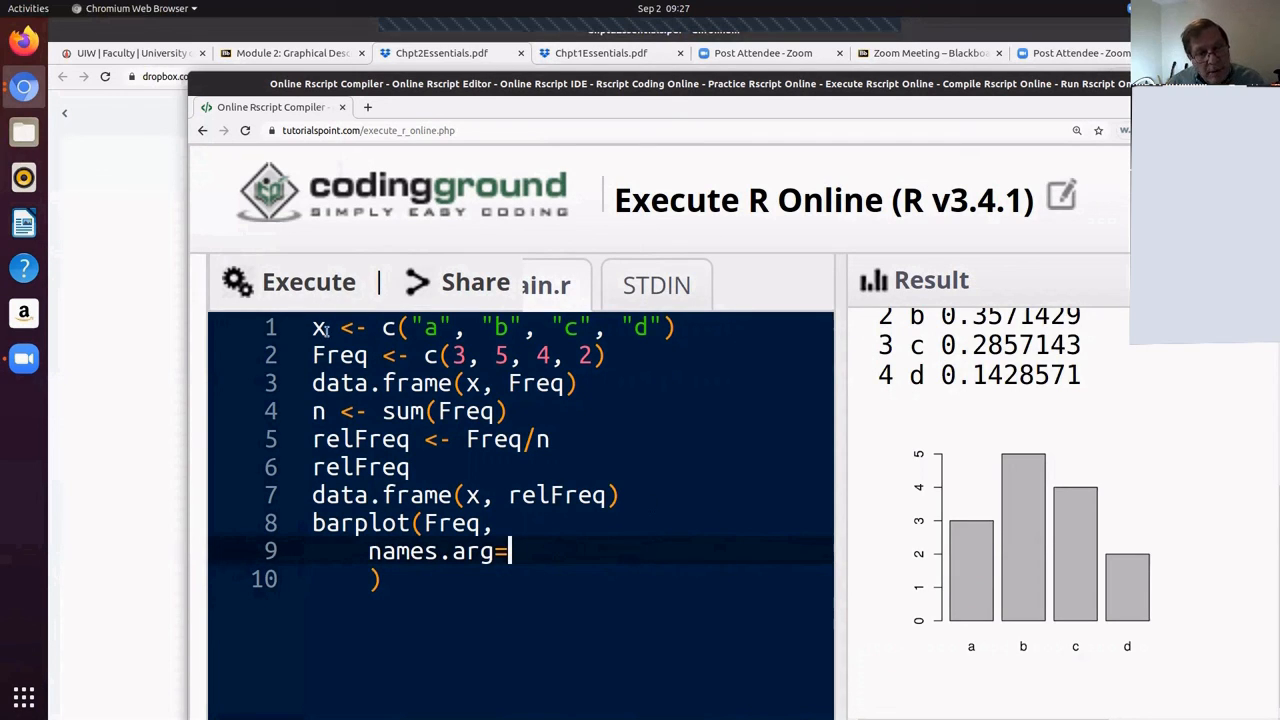
text(x)
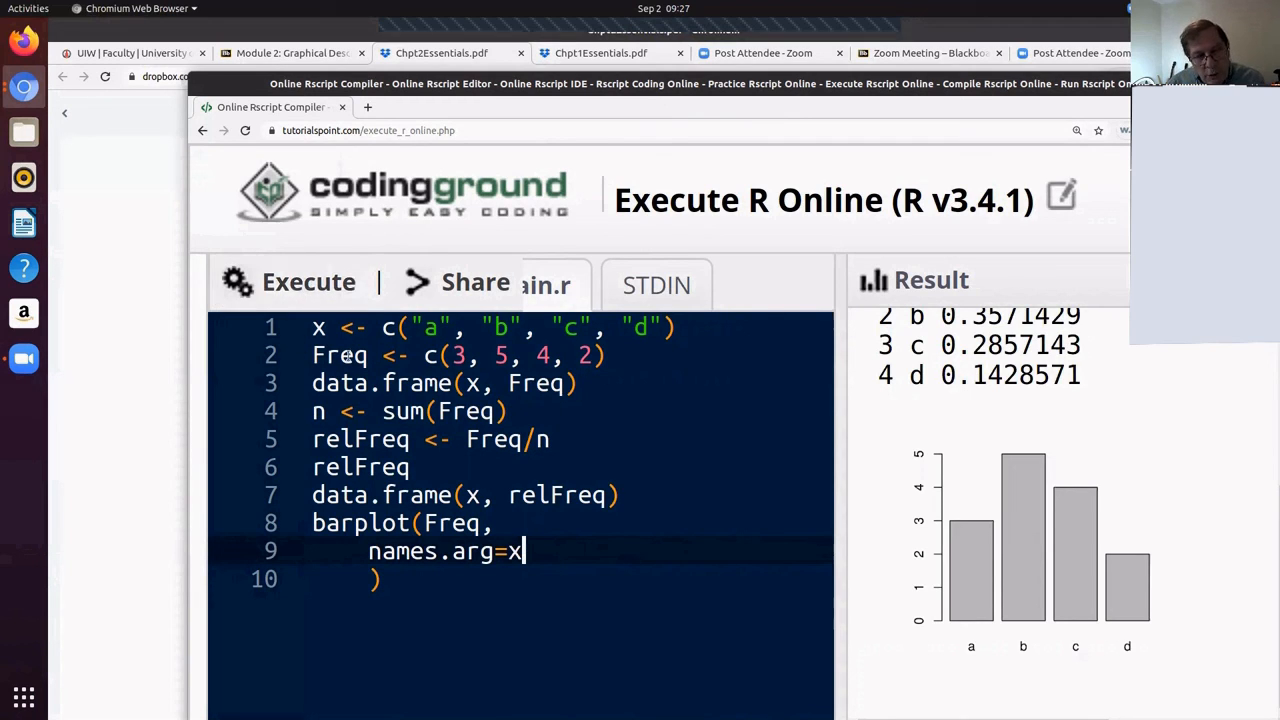
click(300, 286)
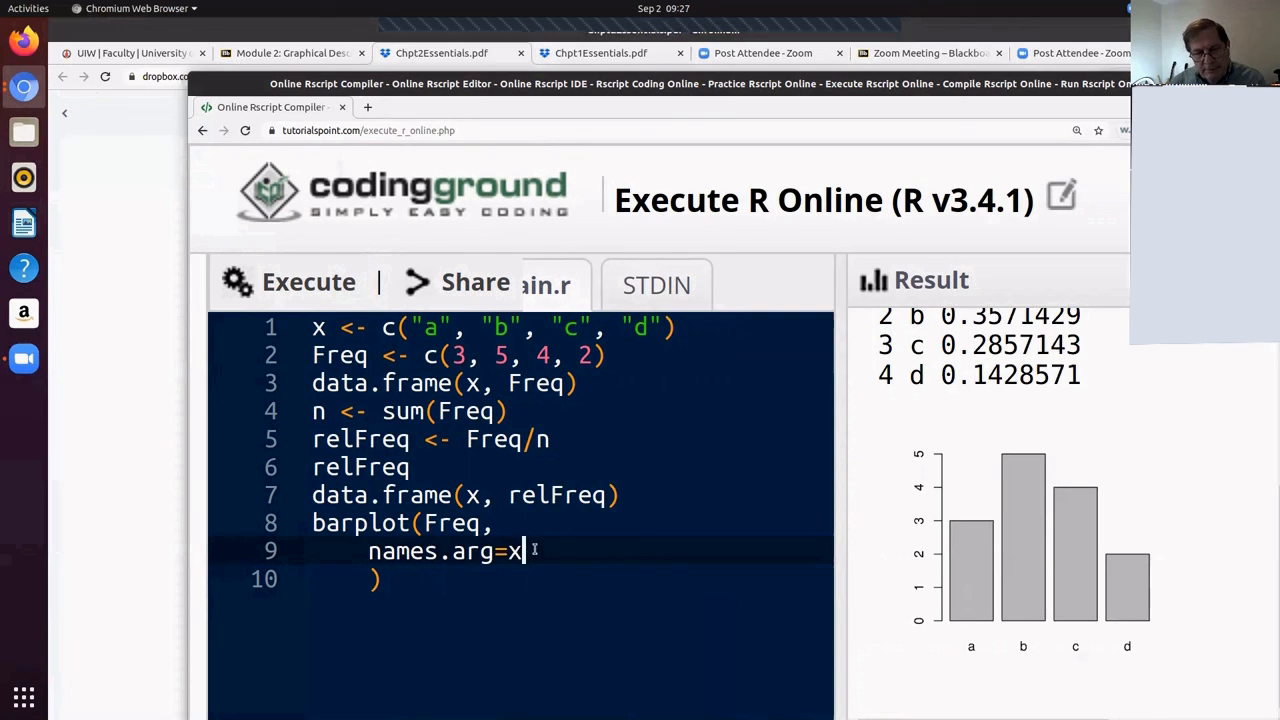
text(,)
Add main="Grades on a Test" to barplot and rerun to show the title.
key(Return)
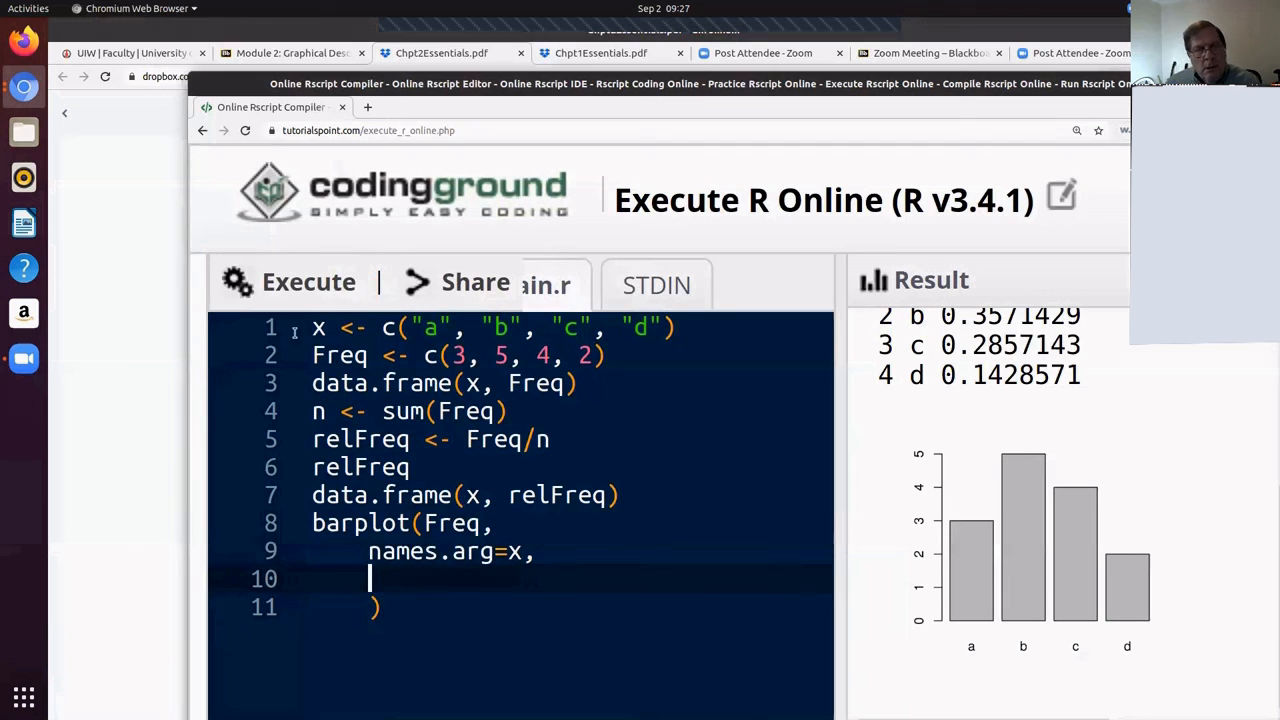
mouse_move(644, 155)
mouse_down()
mouse_move(654, 169)
mouse_move(734, 126)
mouse_up()
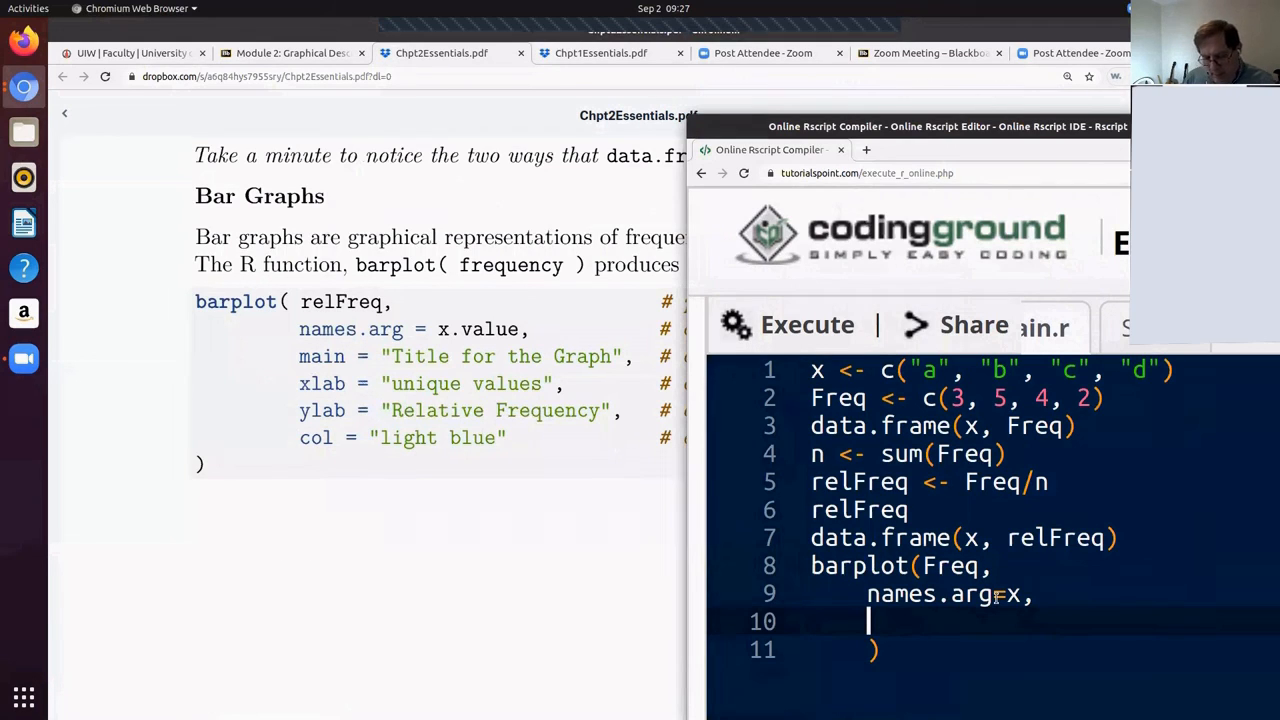
text(na)
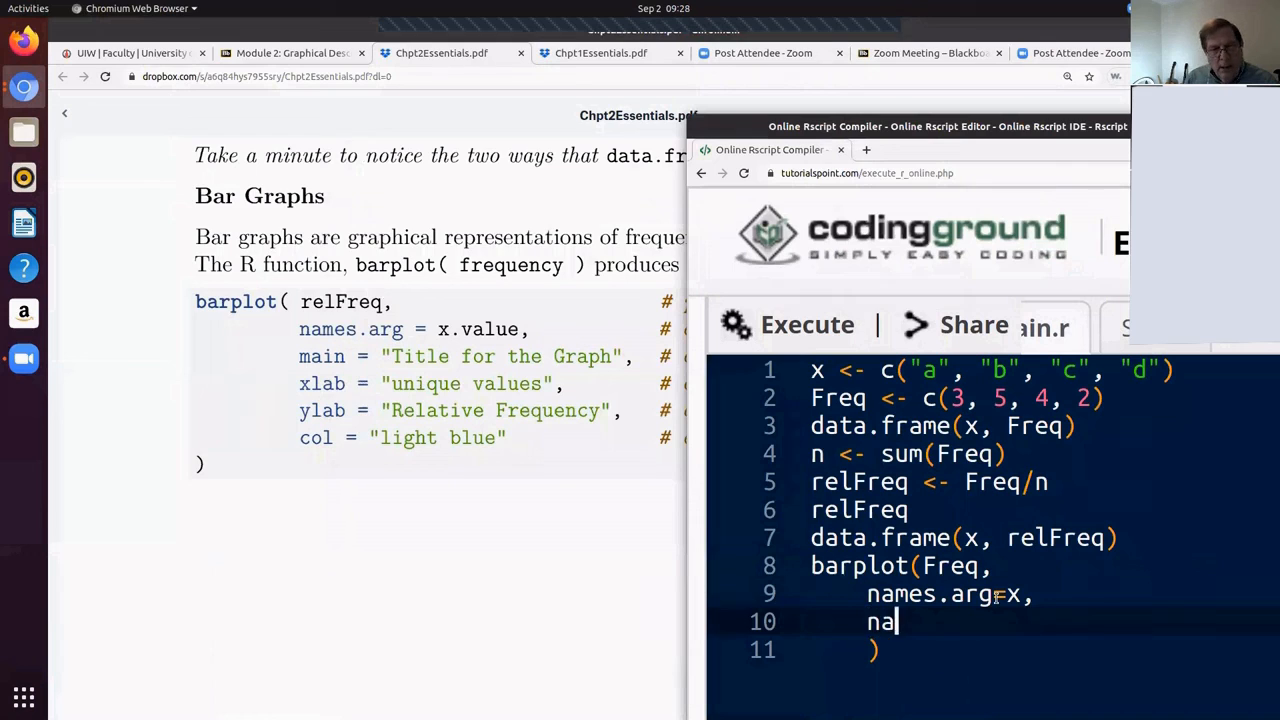
text(me)
key(BackSpace)
key(BackSpace)
key(BackSpace)
key(BackSpace)
text(ma)
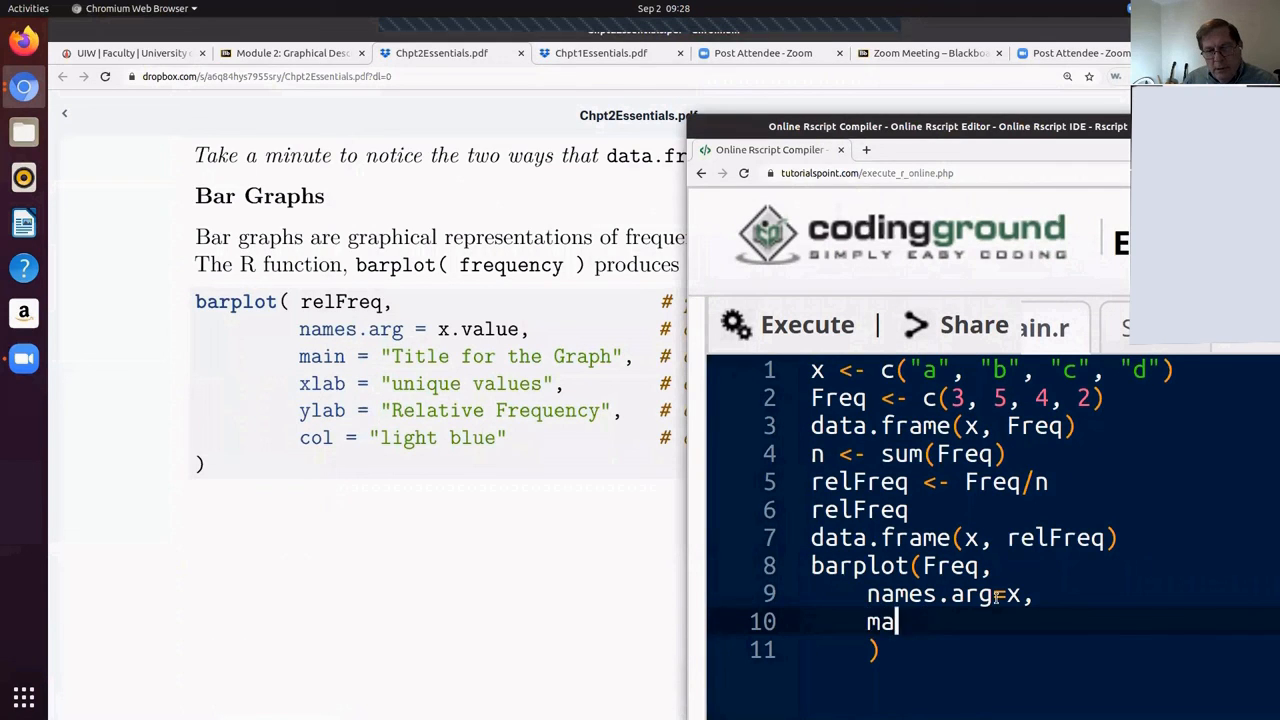
text(in)
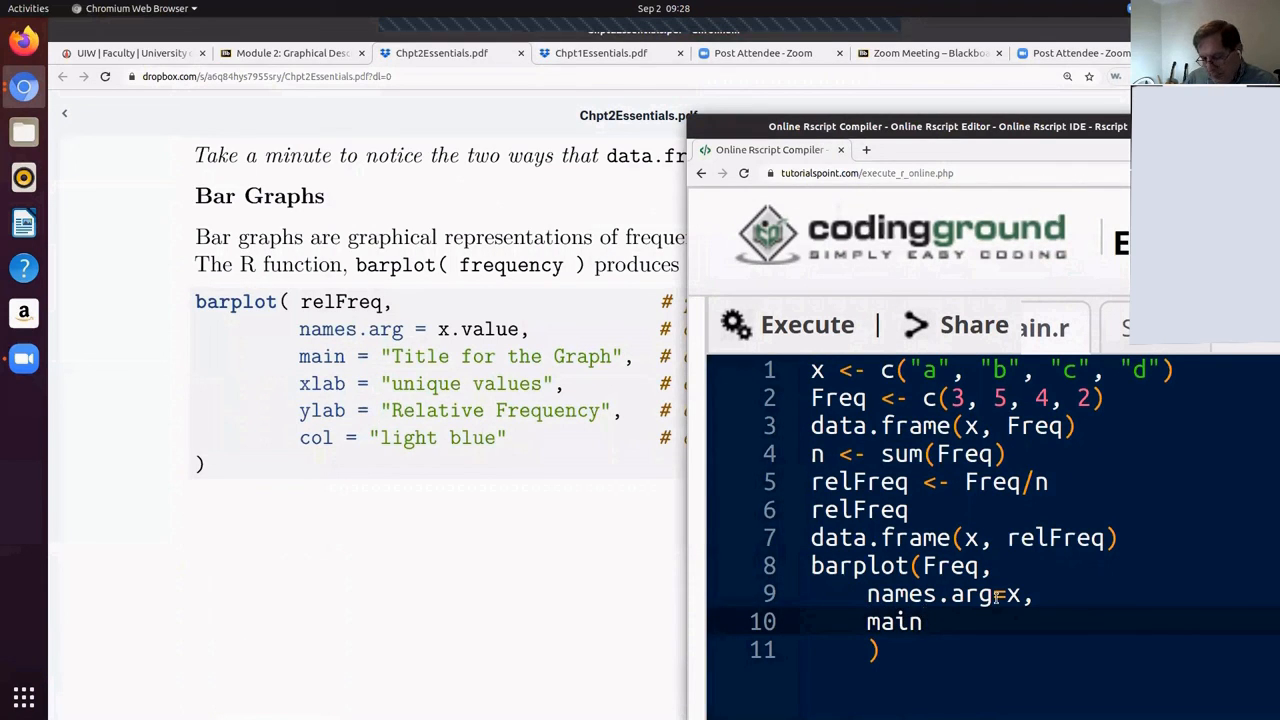
text(=")
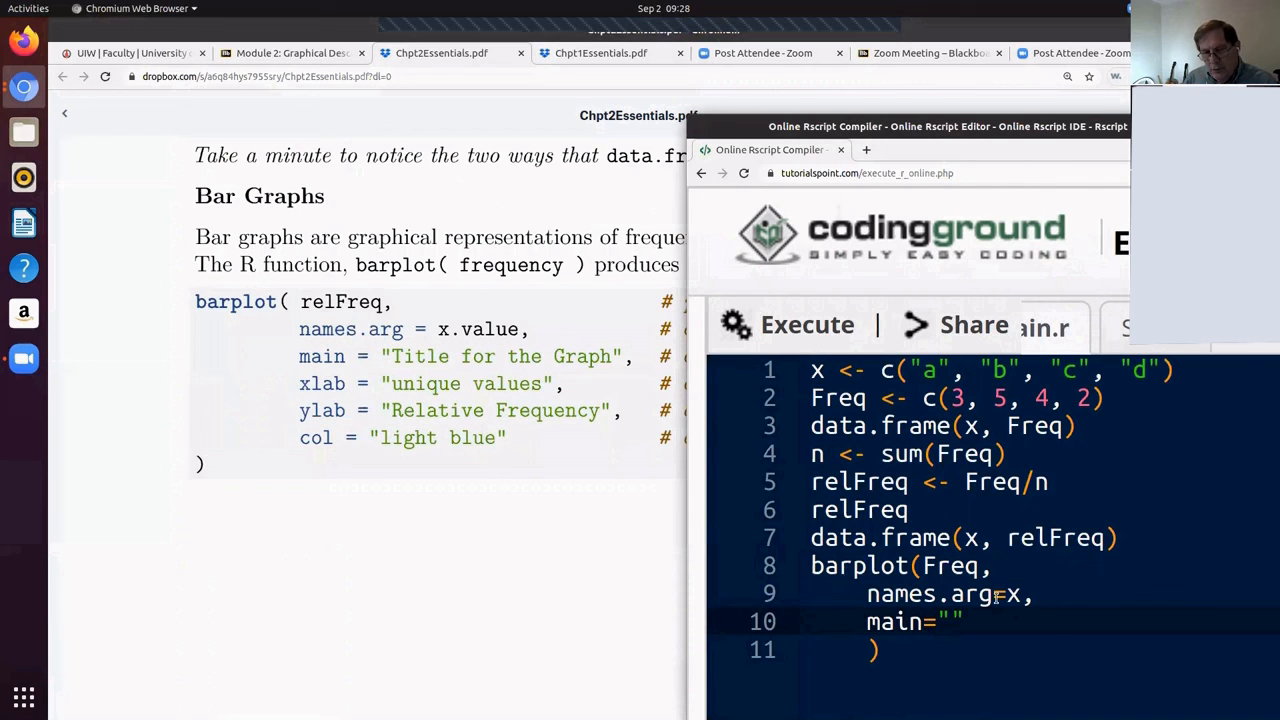
text(Grades)
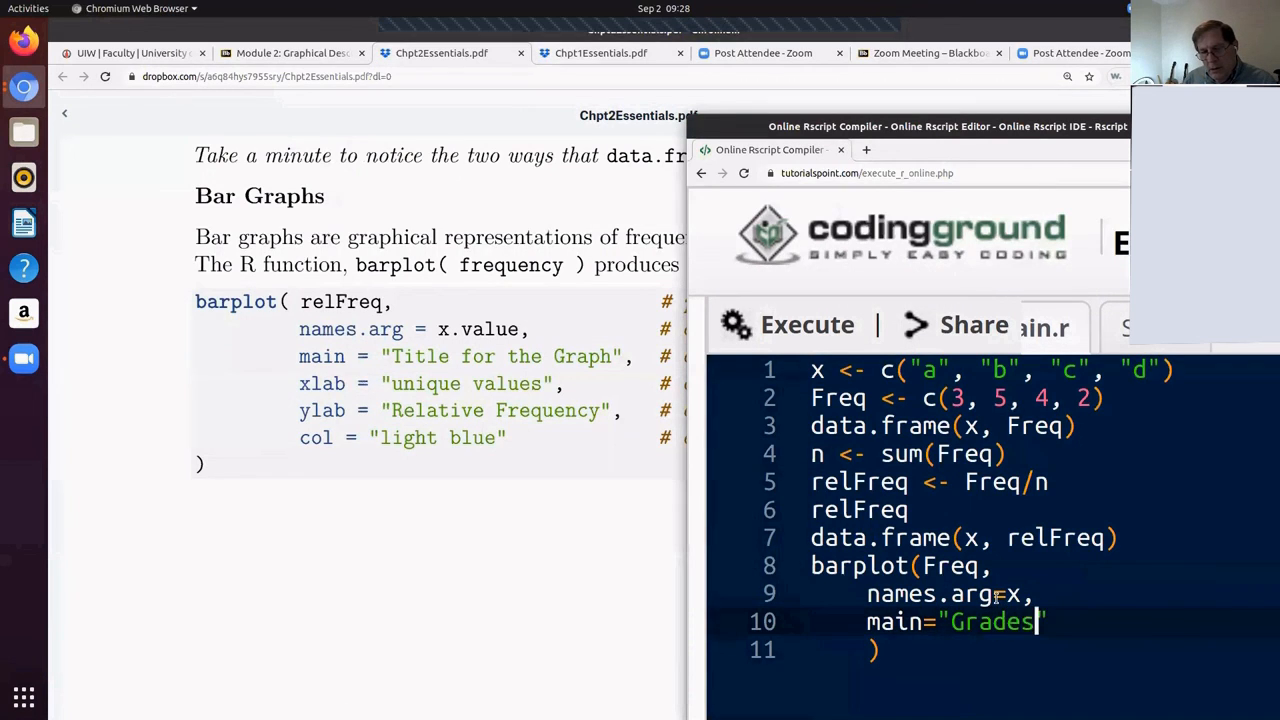
text( on a Te)
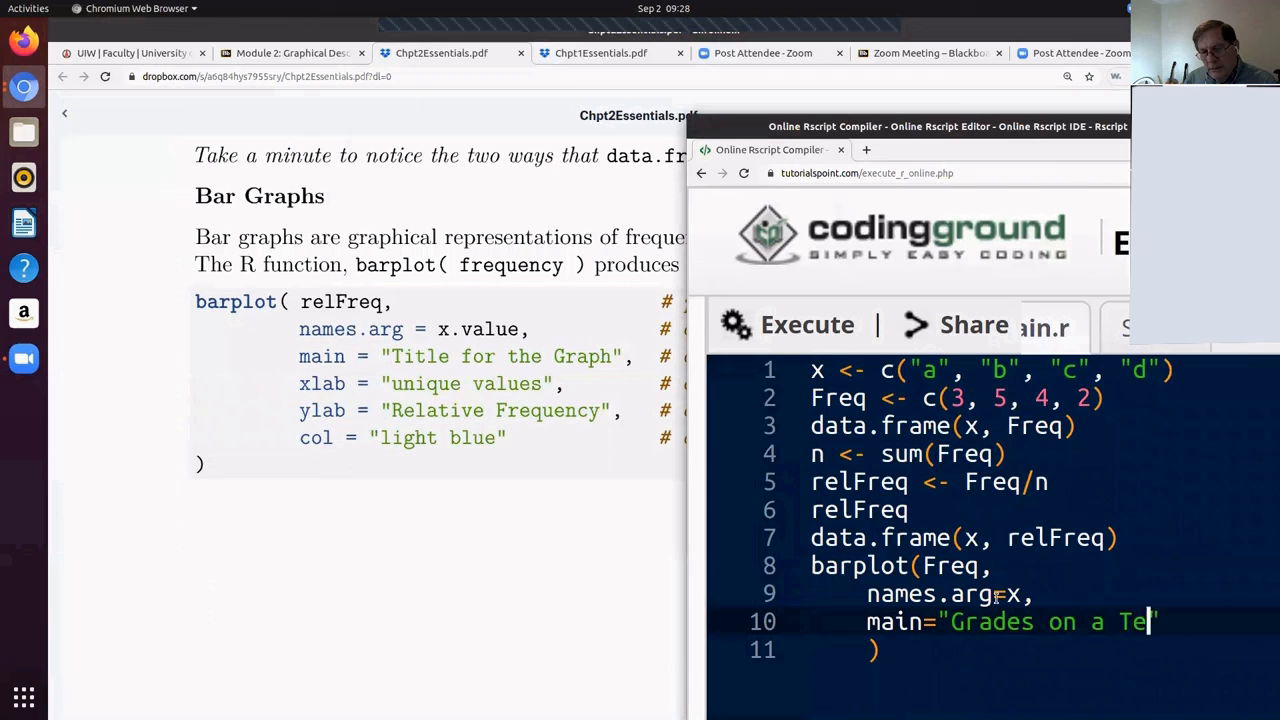
text(st)
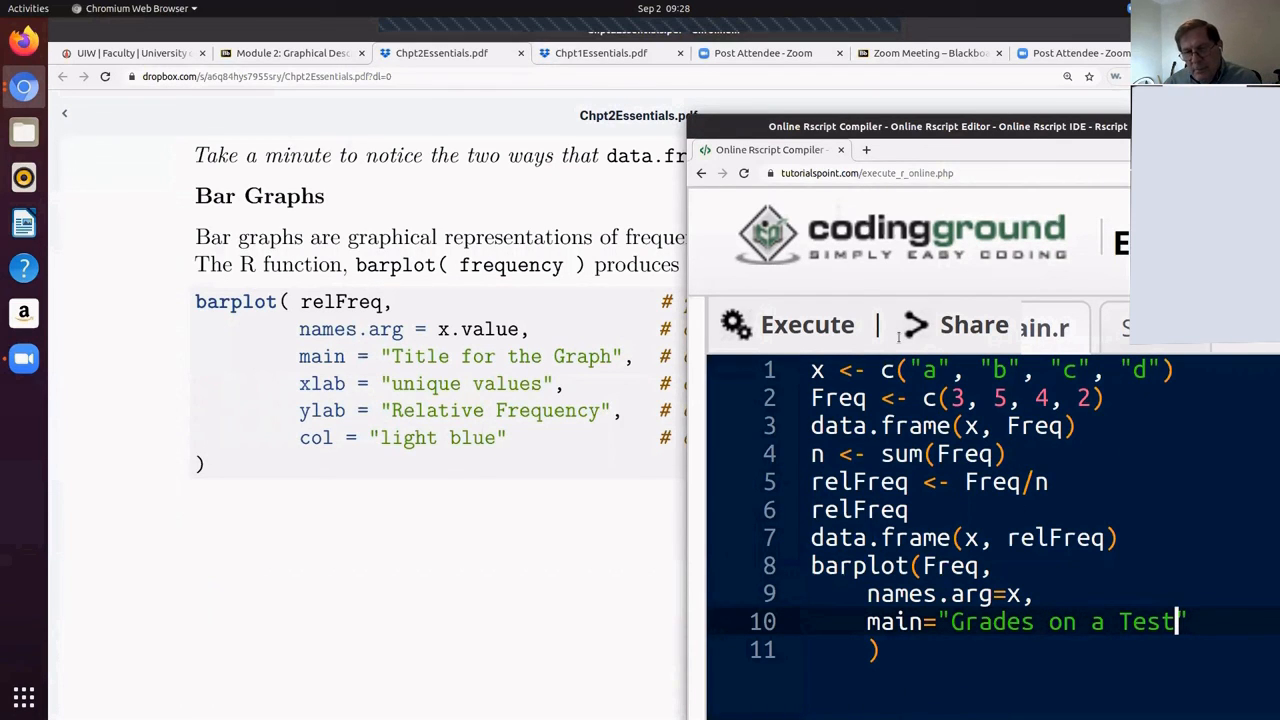
click(802, 327)
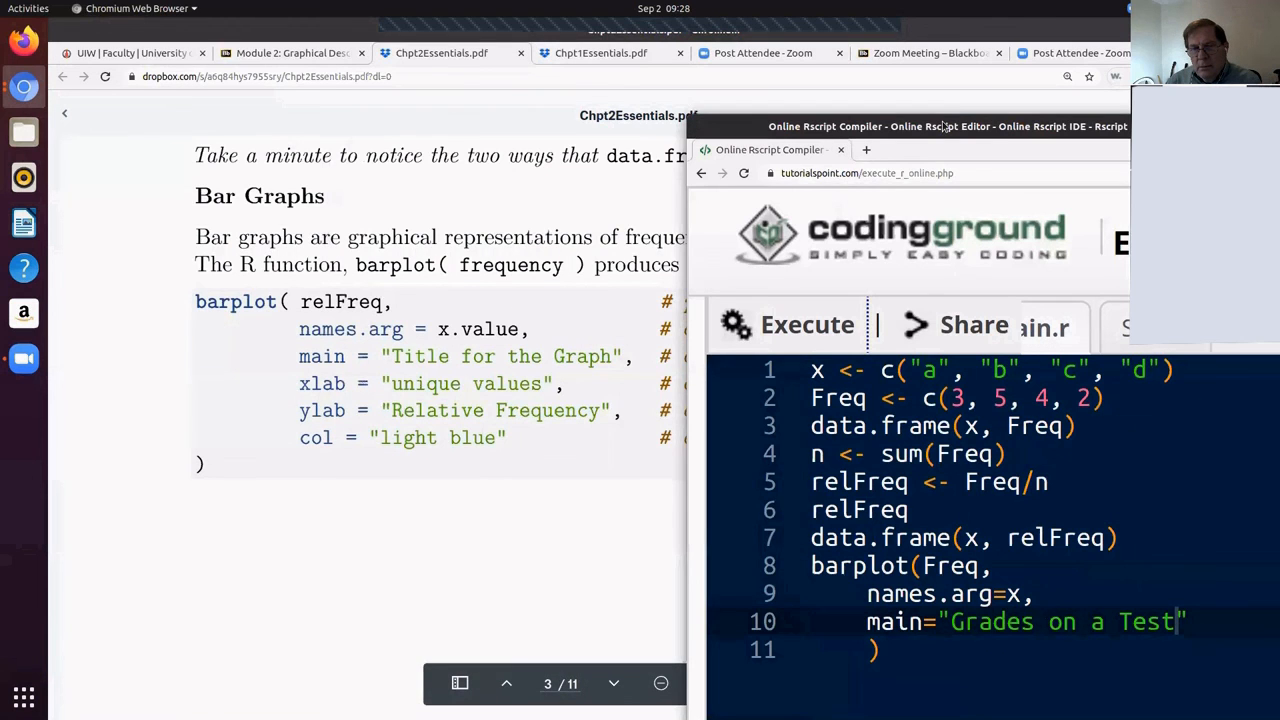
drag(900, 115, 567, 108)
drag(397, 96, 374, 91)
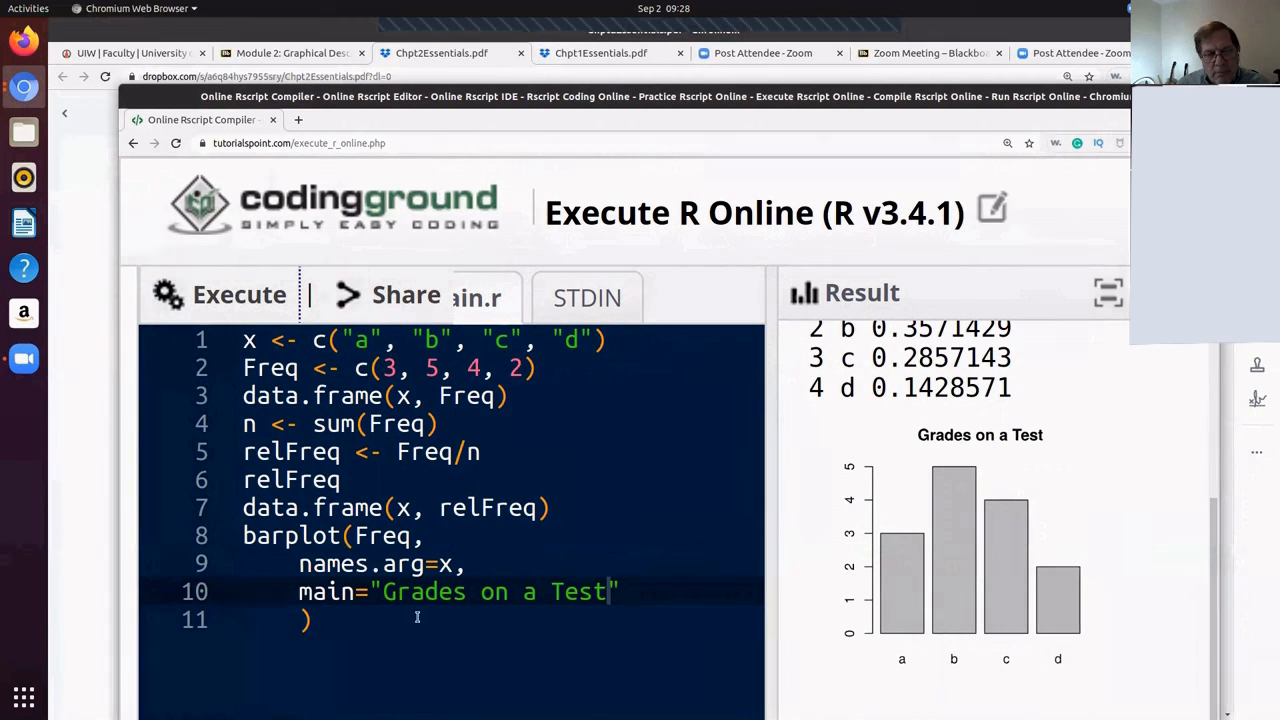
Add xlab = "Unique Grades" as a new barplot argument after the title.
click(624, 592)
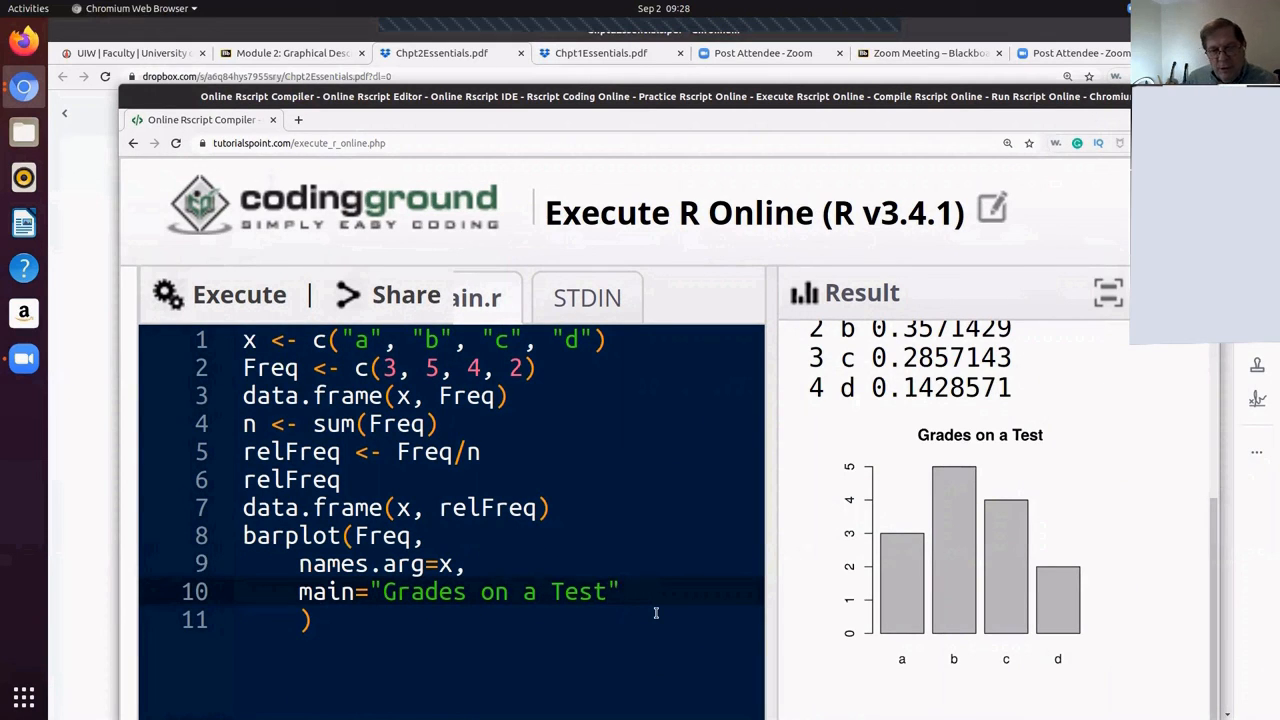
text(,)
key(Return)
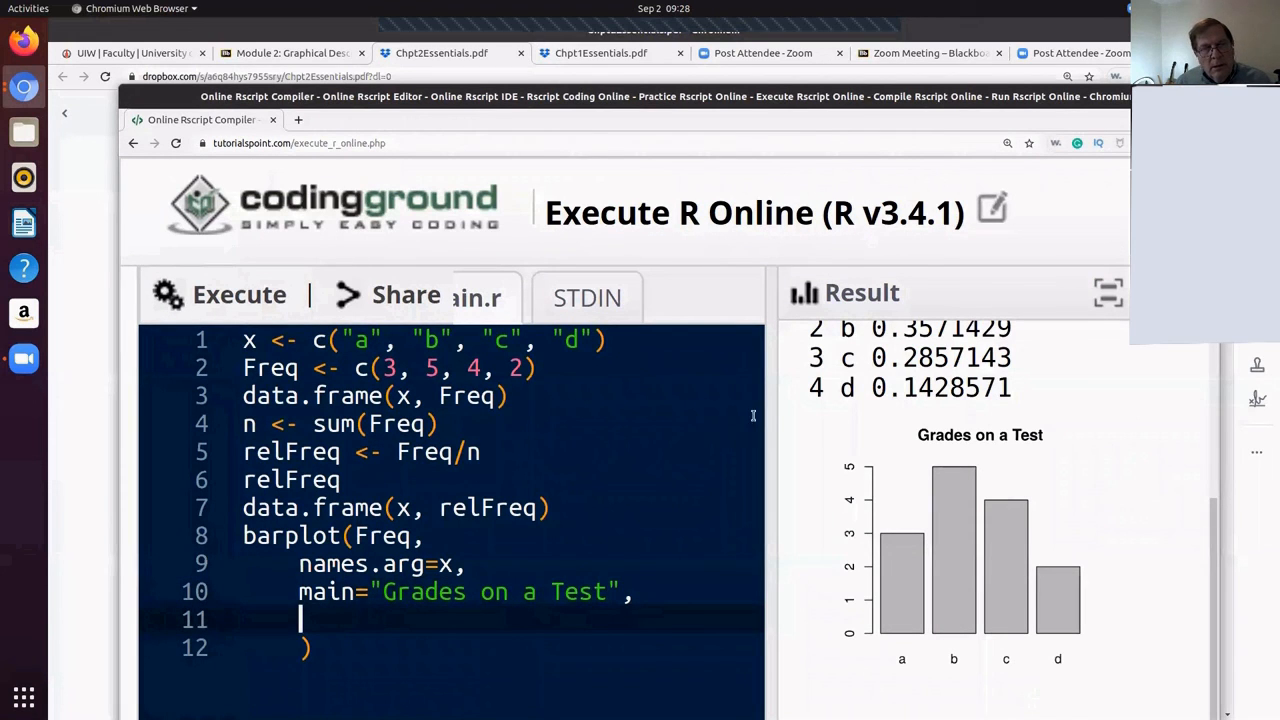
drag(173, 97, 831, 138)
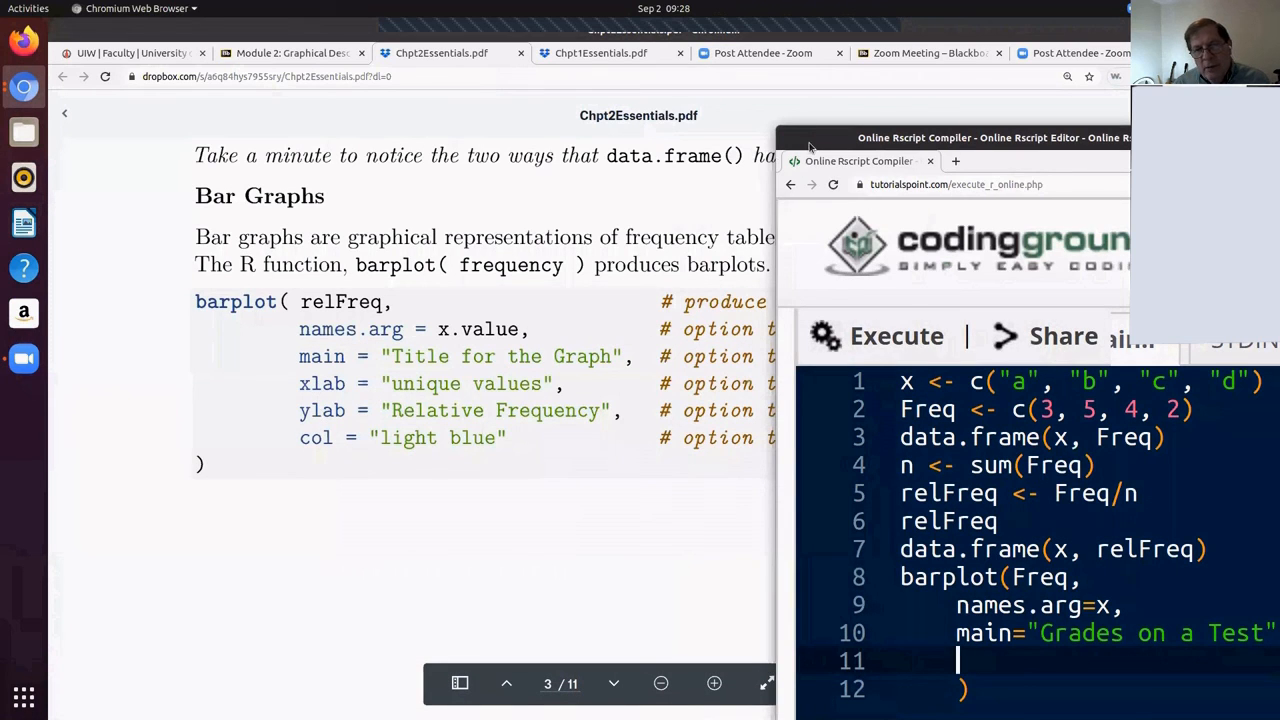
drag(810, 146, 234, 61)
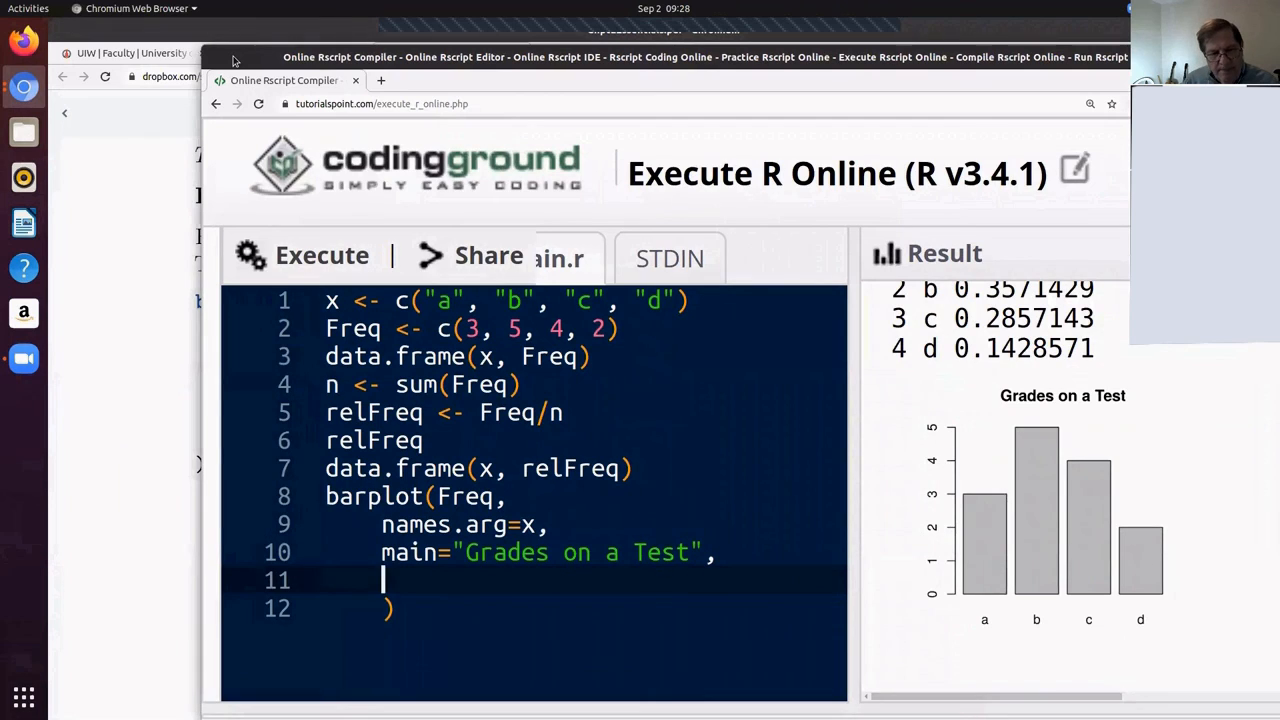
text(xlab)
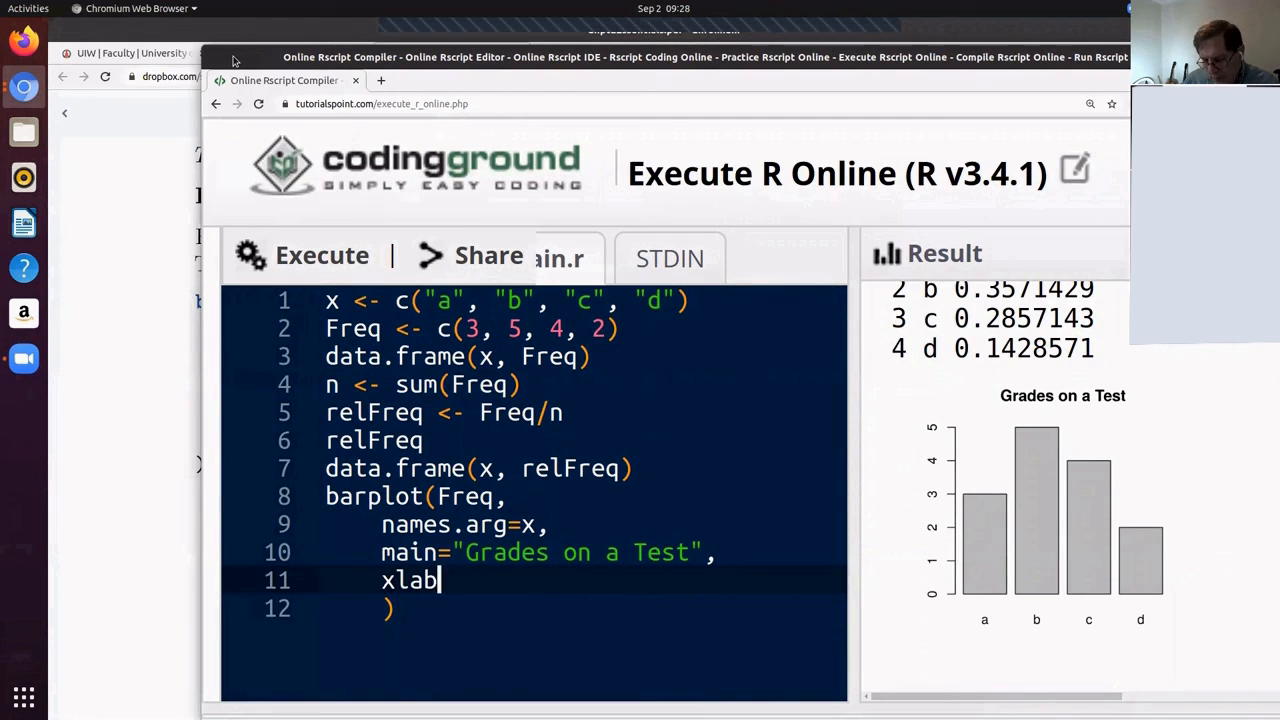
text( = ")
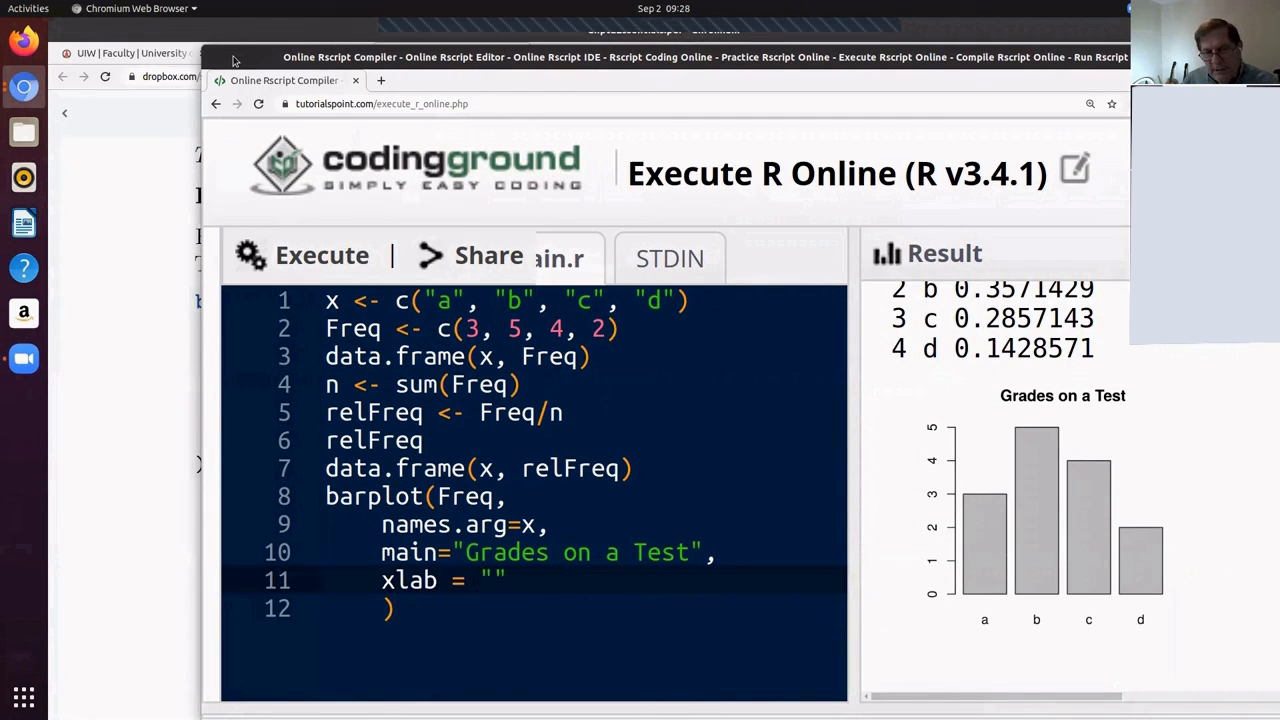
text(Un)
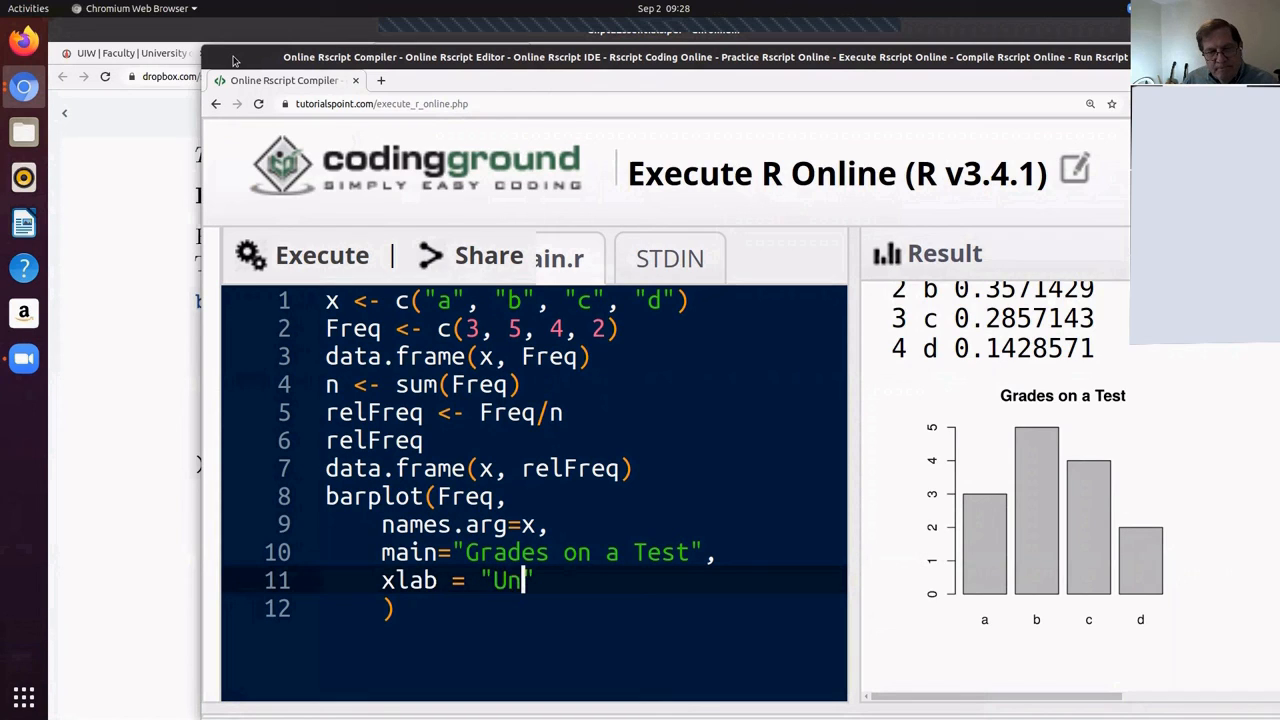
key(BackSpace)
key(BackSpace)
text(Uni)
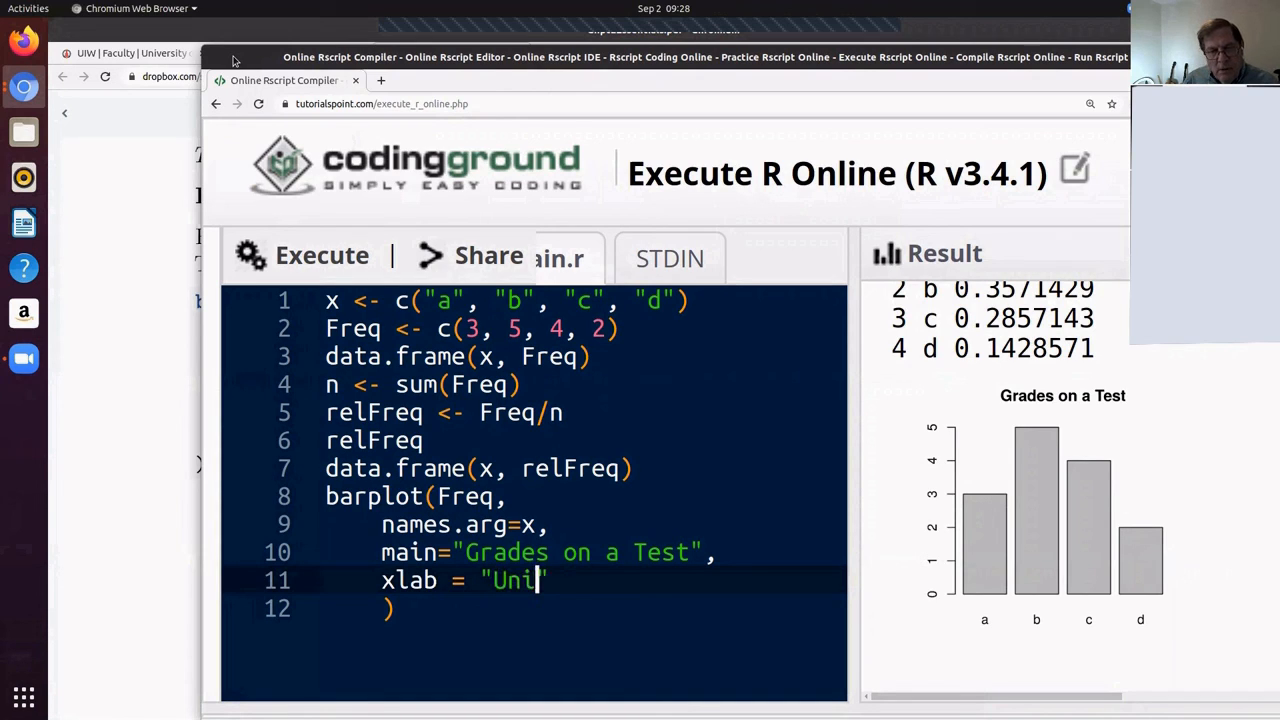
text(que Grad)
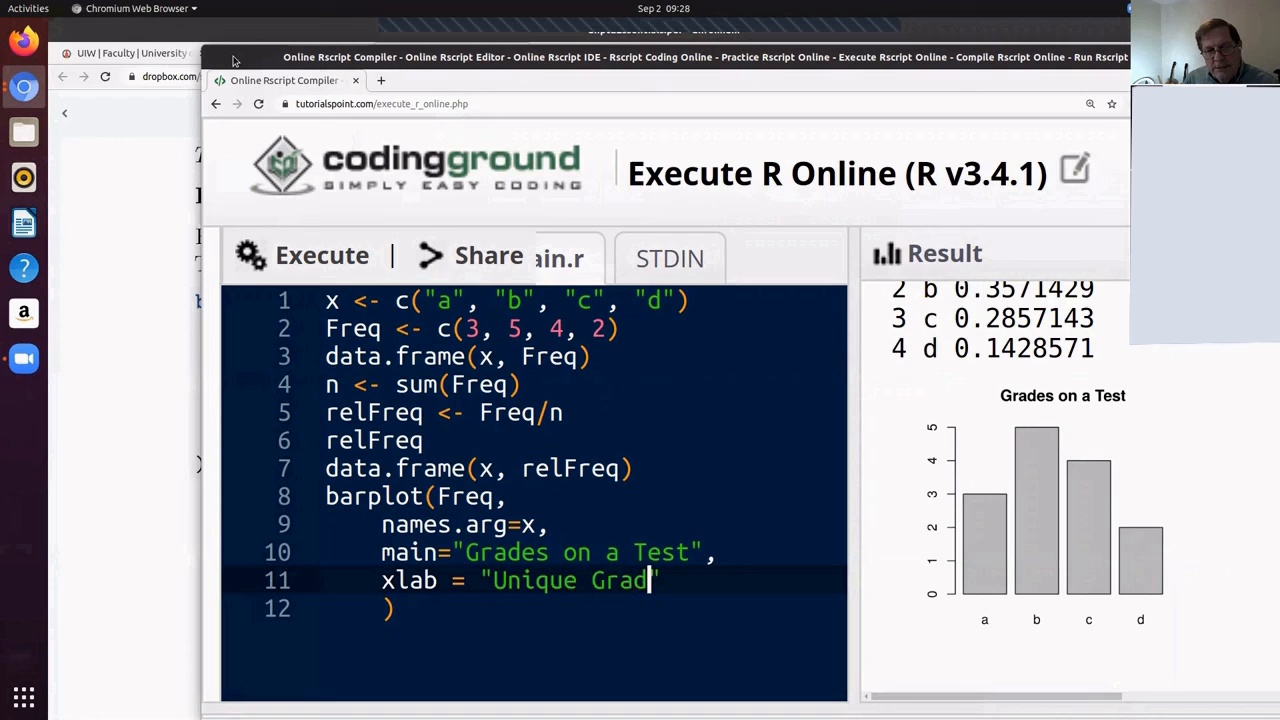
text(es)
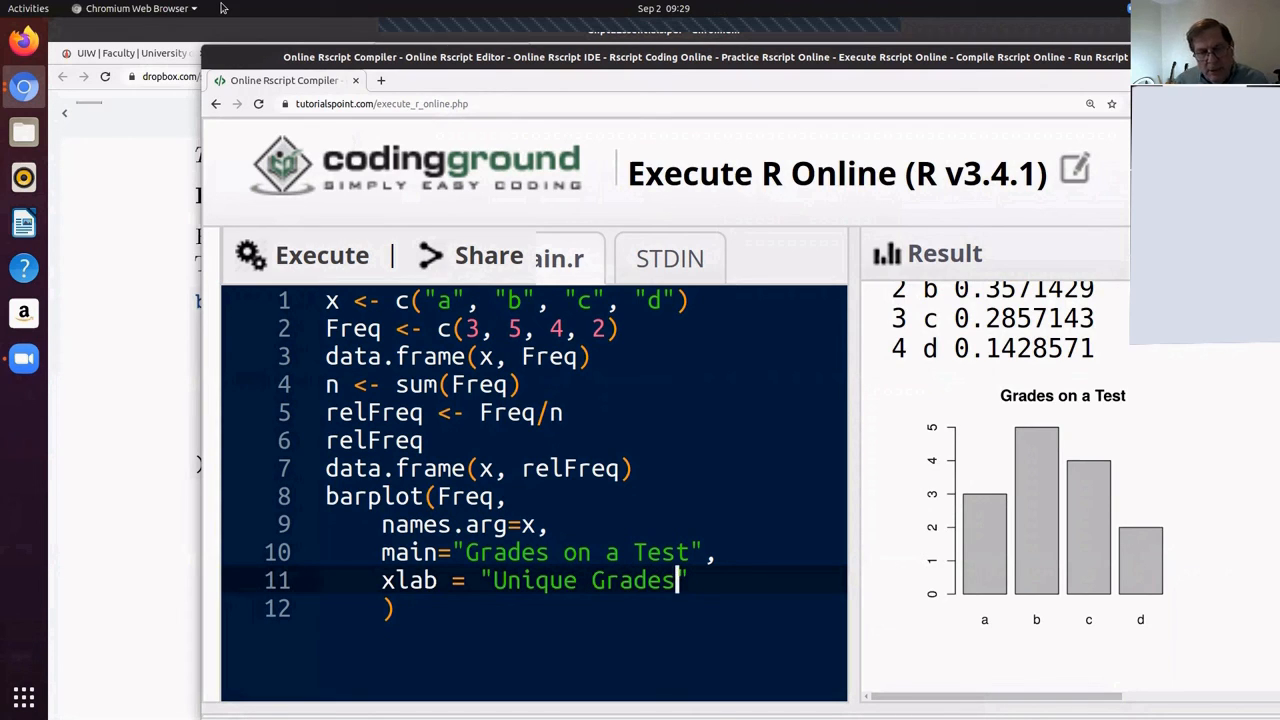
key(Right)
text(,)
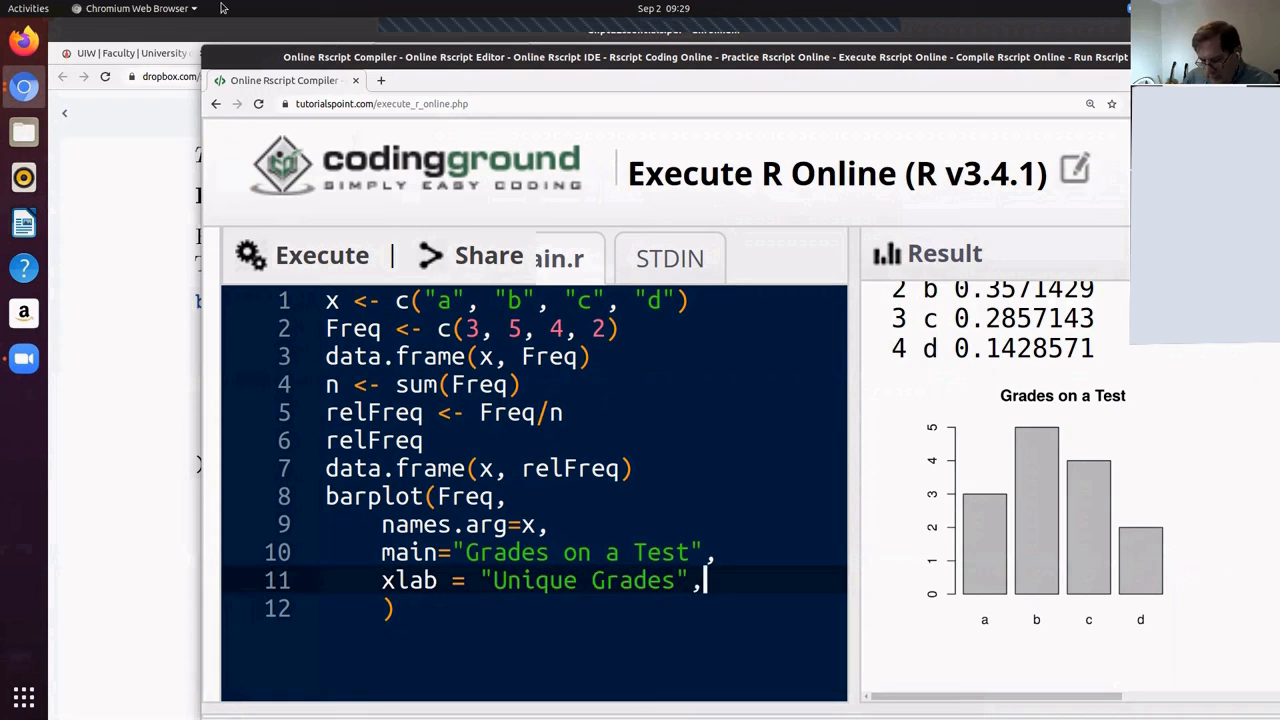
Add ylab = "Number of Grade" and rerun so both axis labels appear.
key(Return)
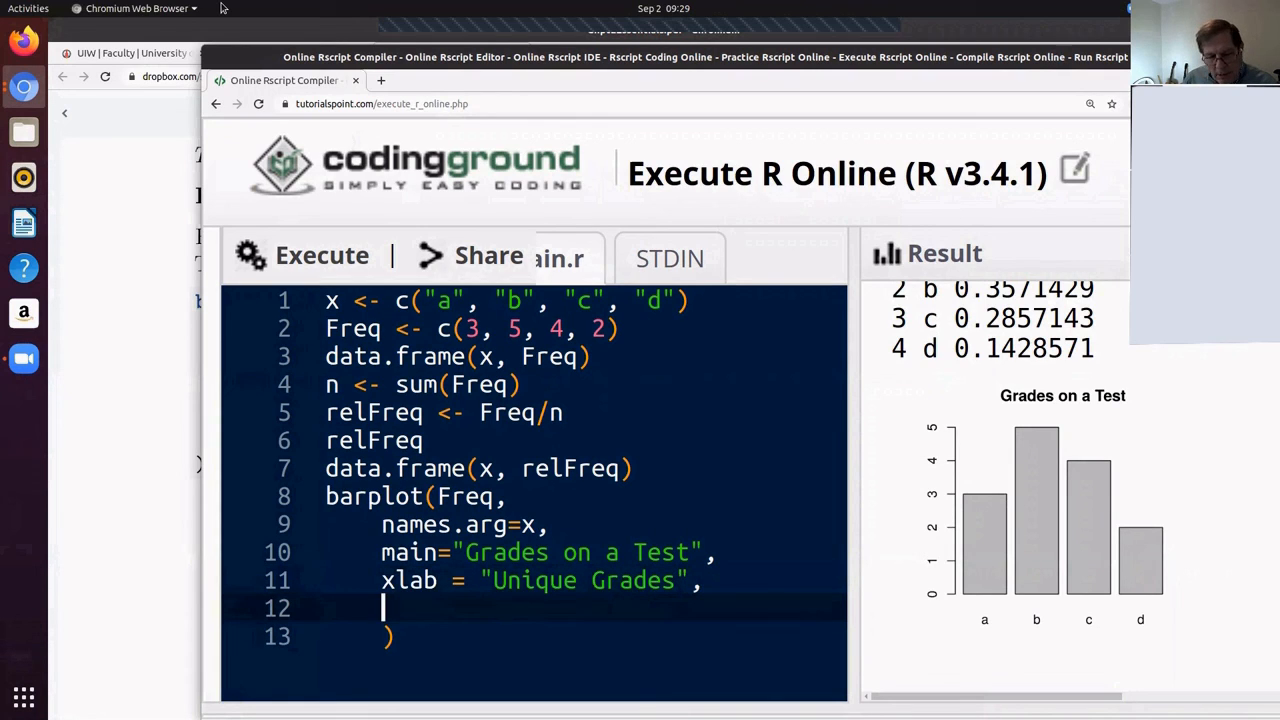
text(ylab)
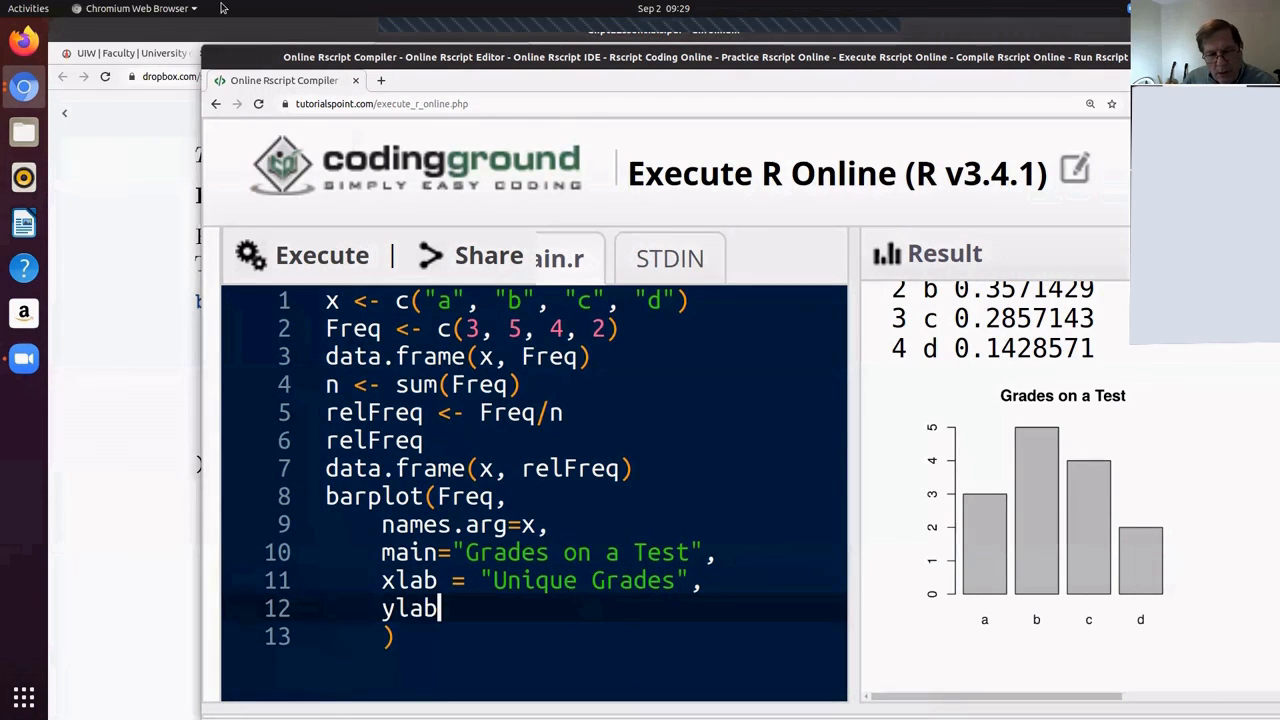
text( = ")
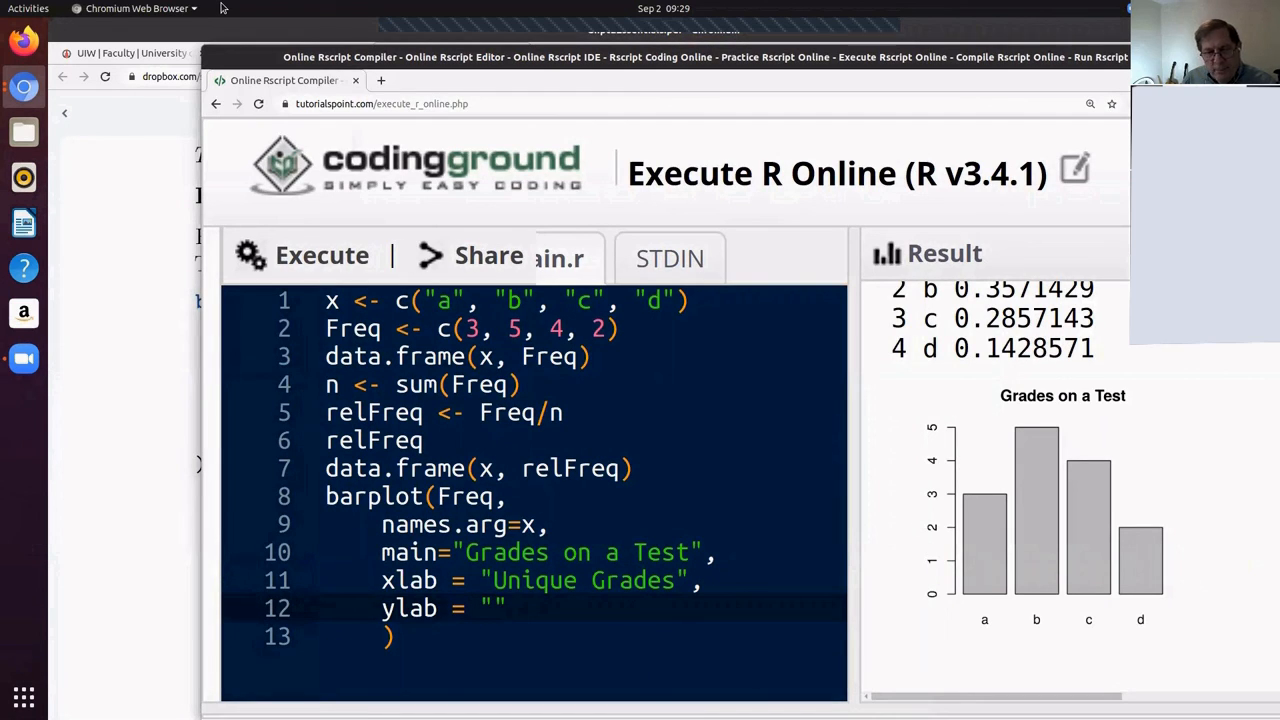
text(Fre)
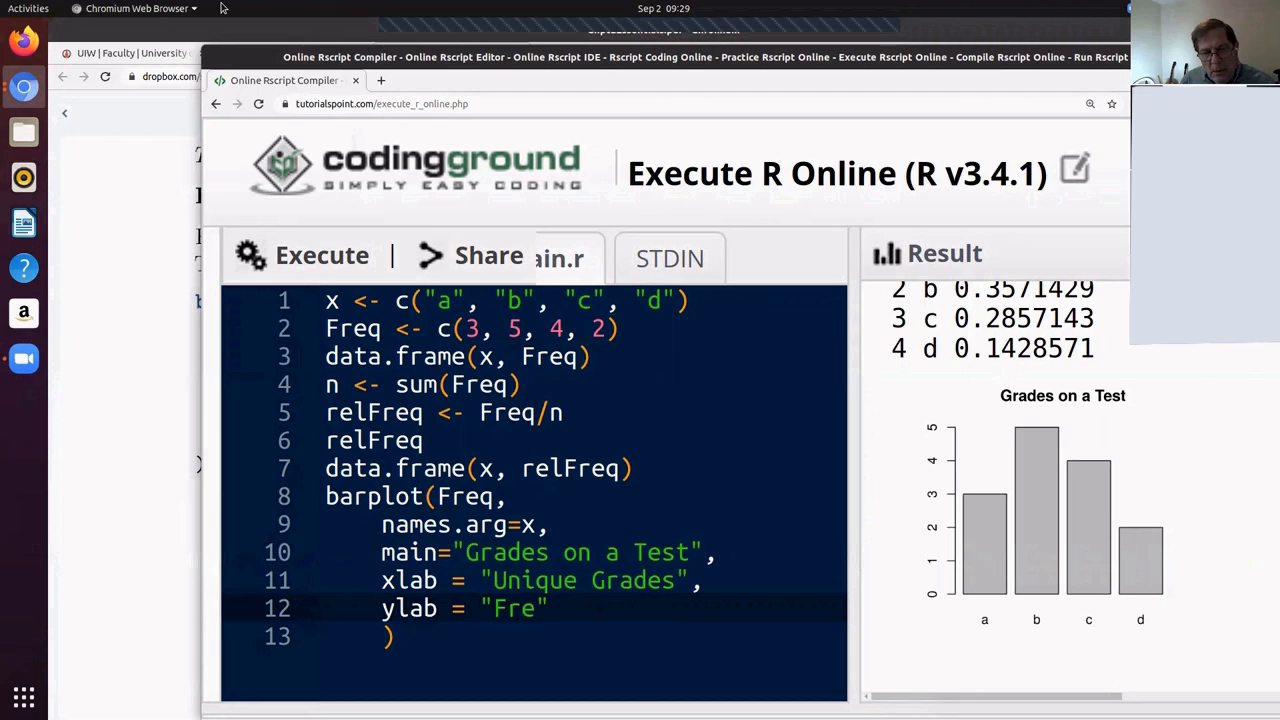
text(quency)
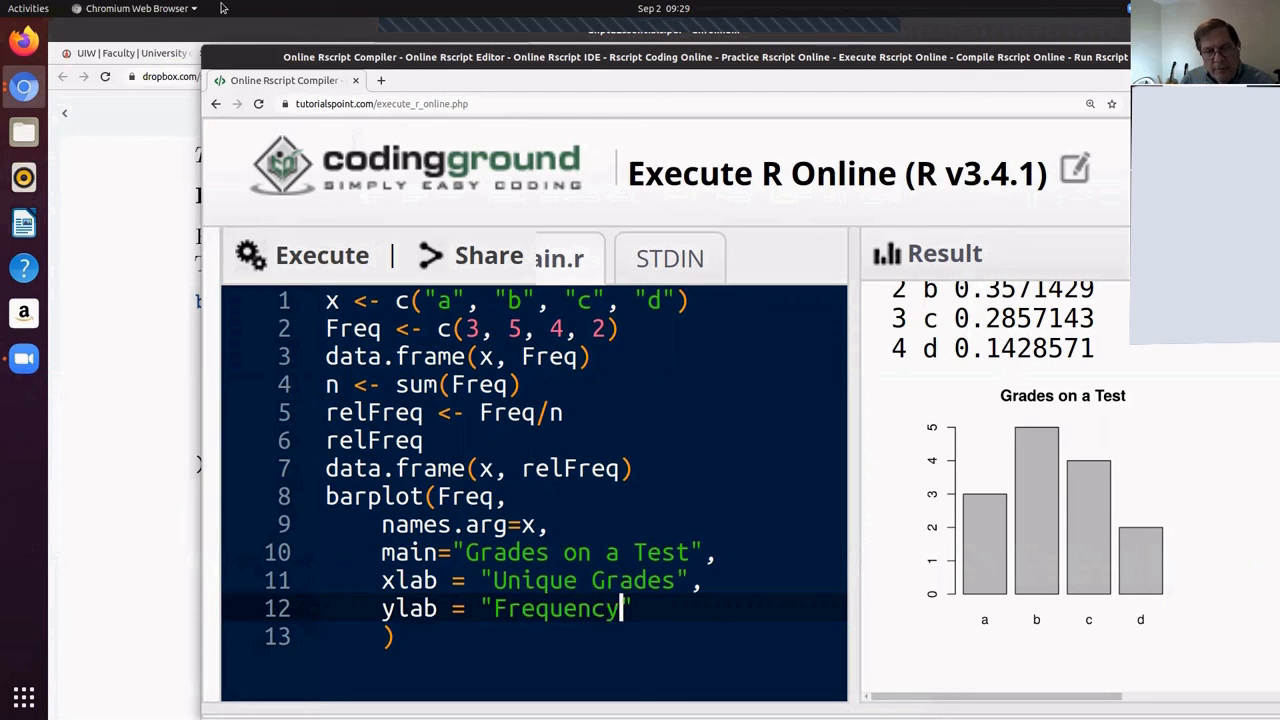
key(BackSpace)
key(BackSpace)
key(BackSpace)
key(BackSpace)
key(BackSpace)
key(BackSpace)
key(BackSpace)
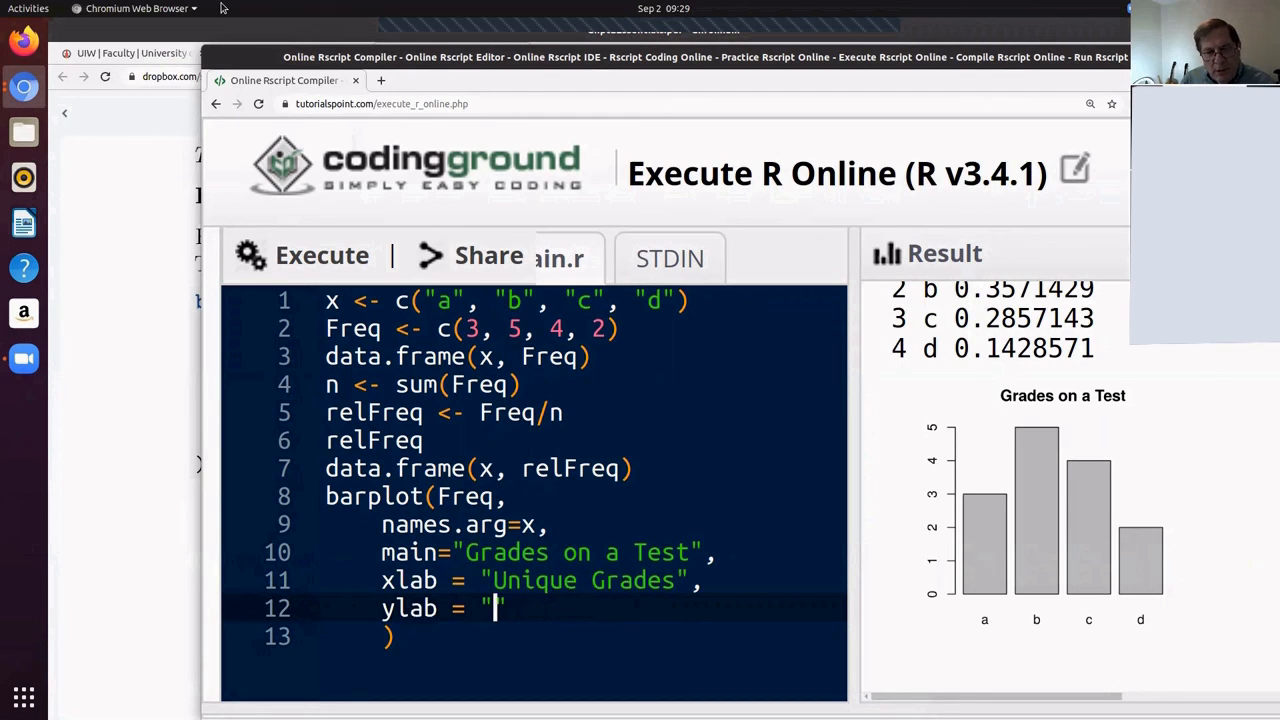
text(Numb)
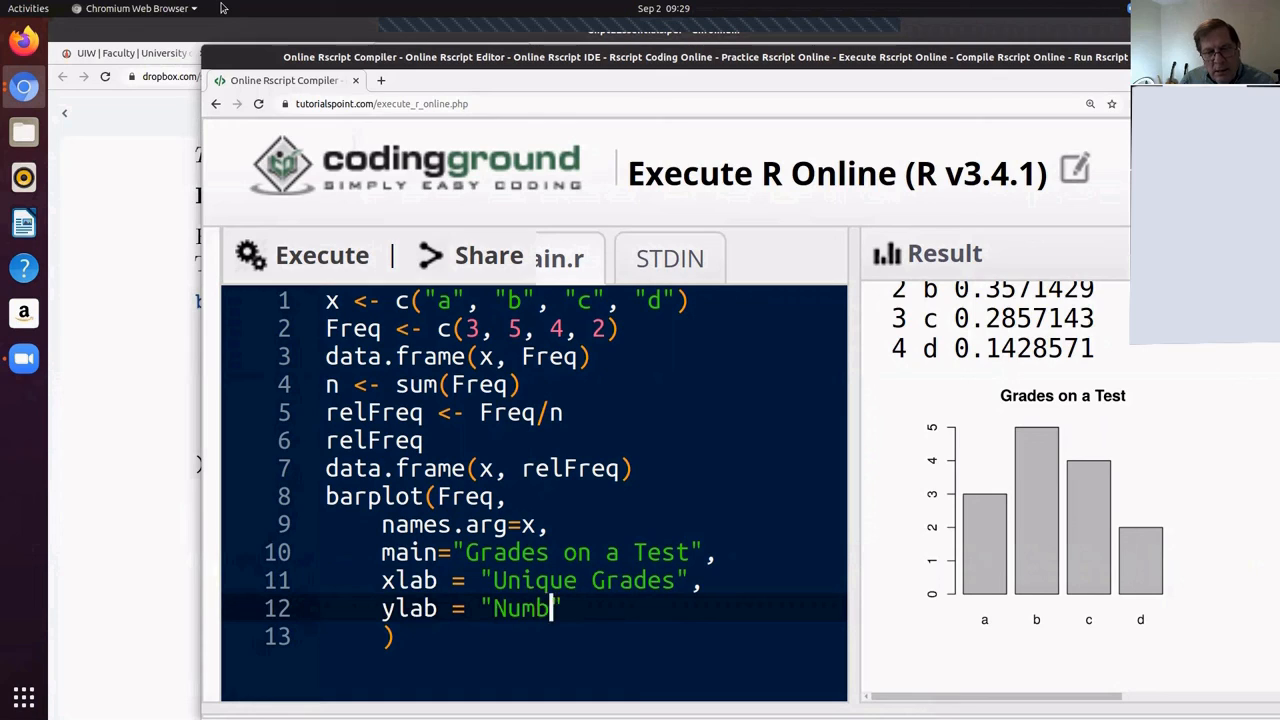
text(er og)
key(BackSpace)
key(BackSpace)
text(f)
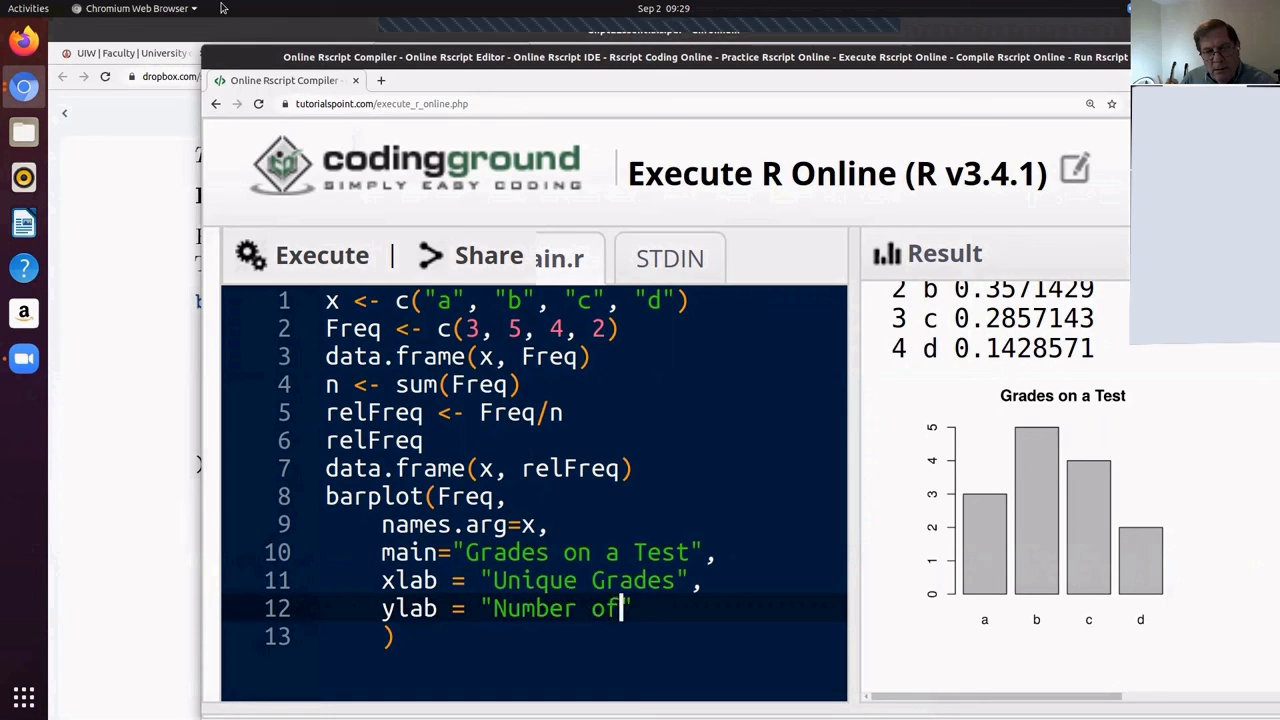
text( Grade)
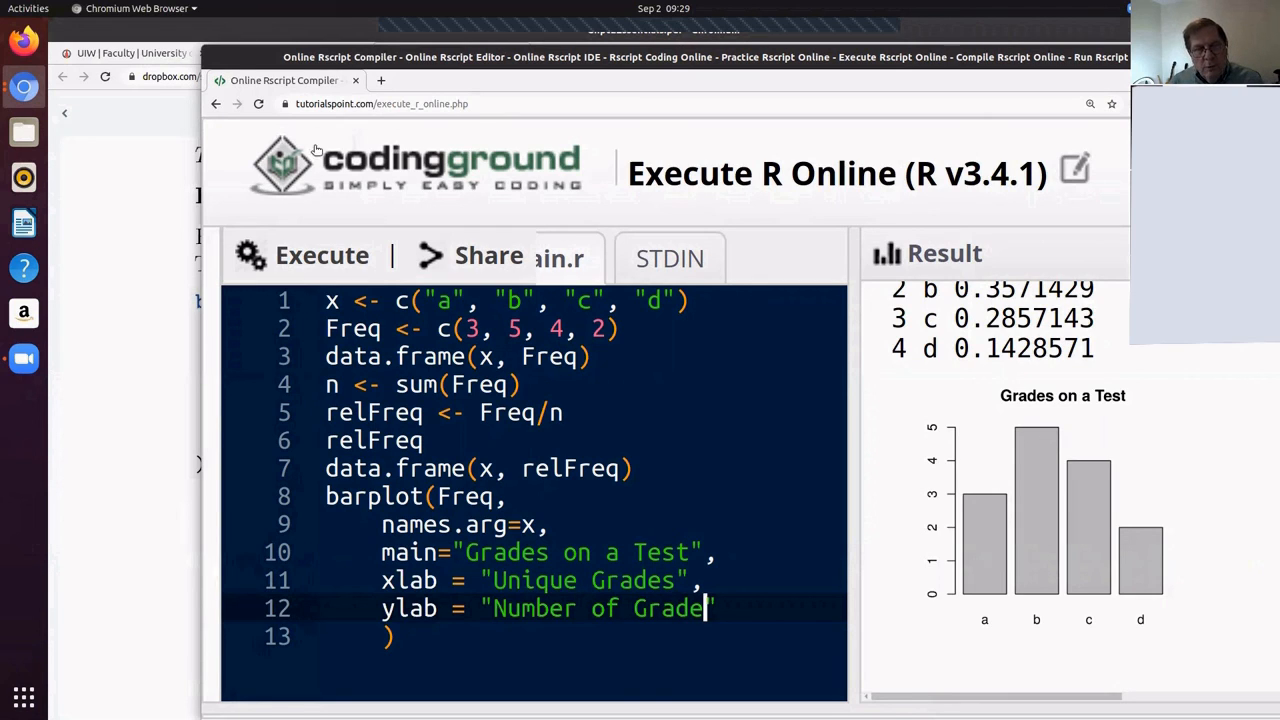
click(314, 258)
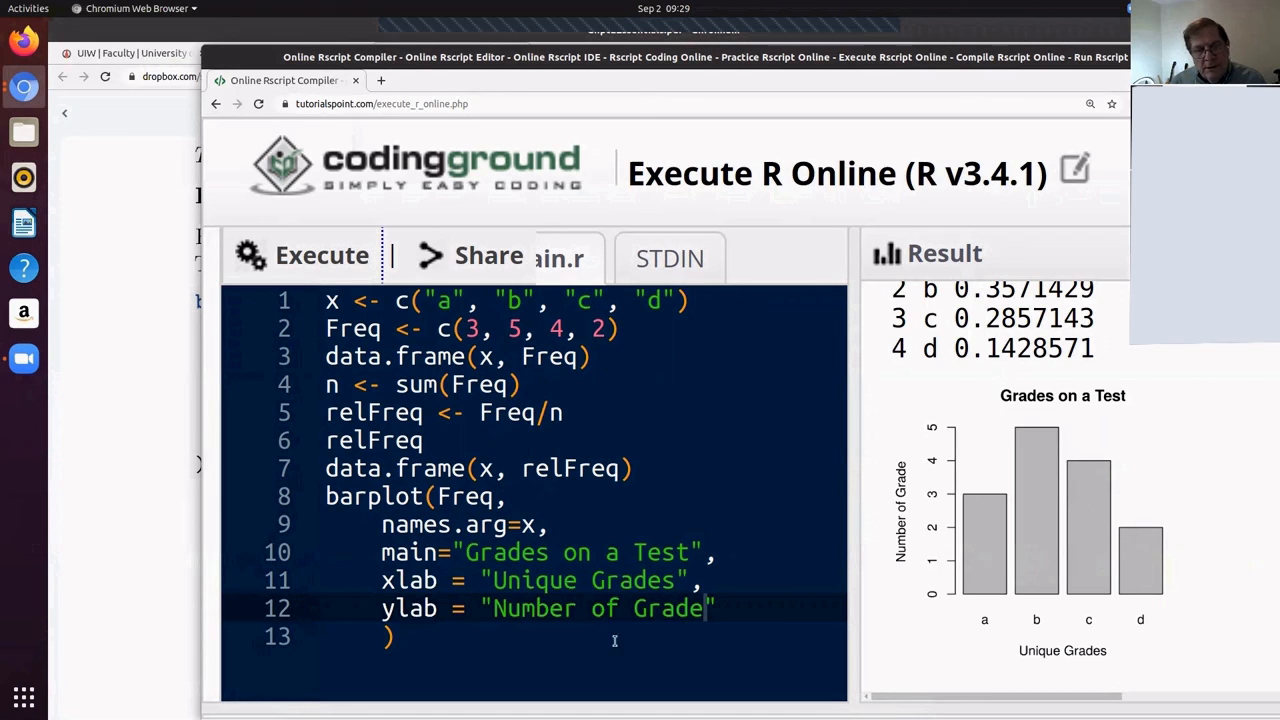
Add col = "hot pink" to barplot and rerun to draw pink bars.
click(745, 610)
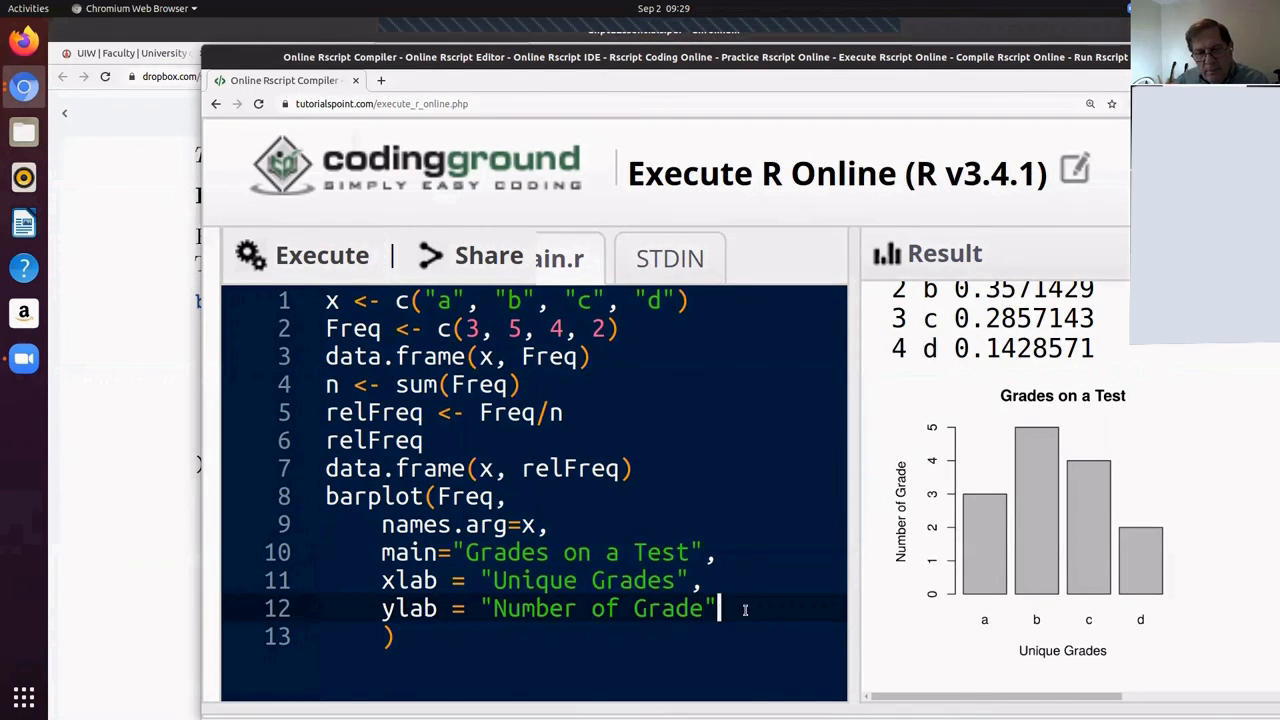
text(,)
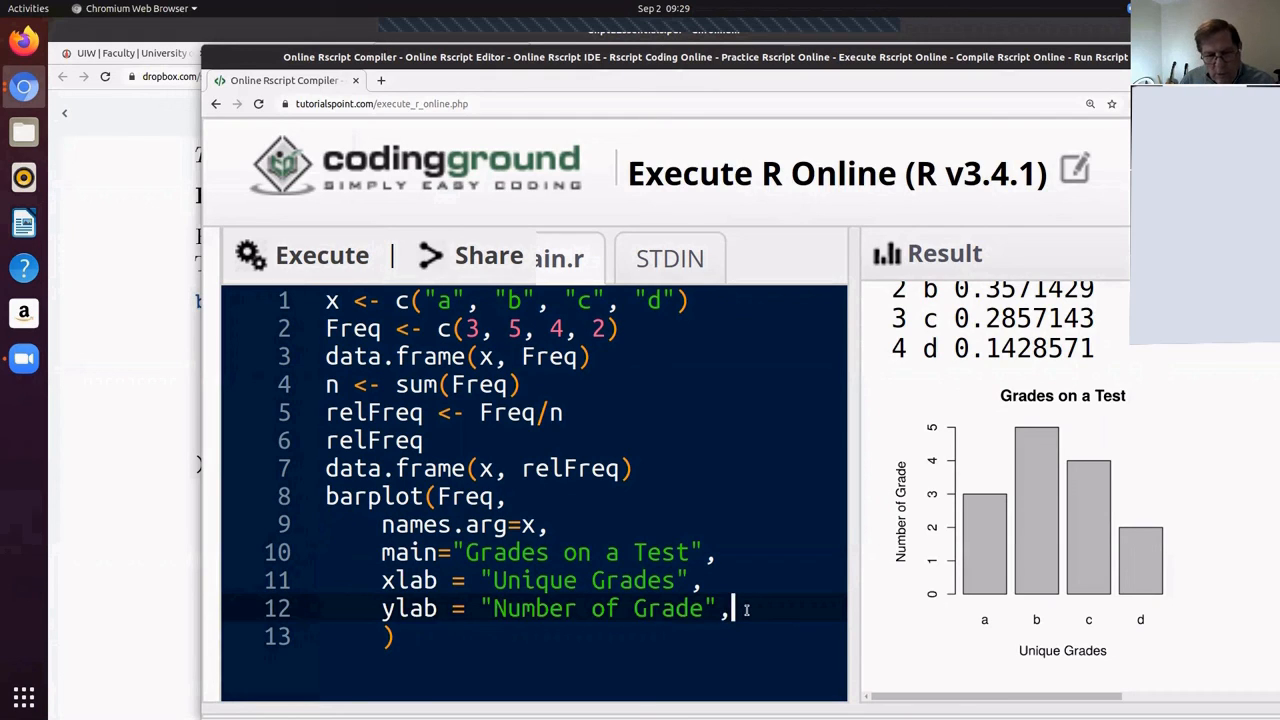
key(Return)
text(colo)
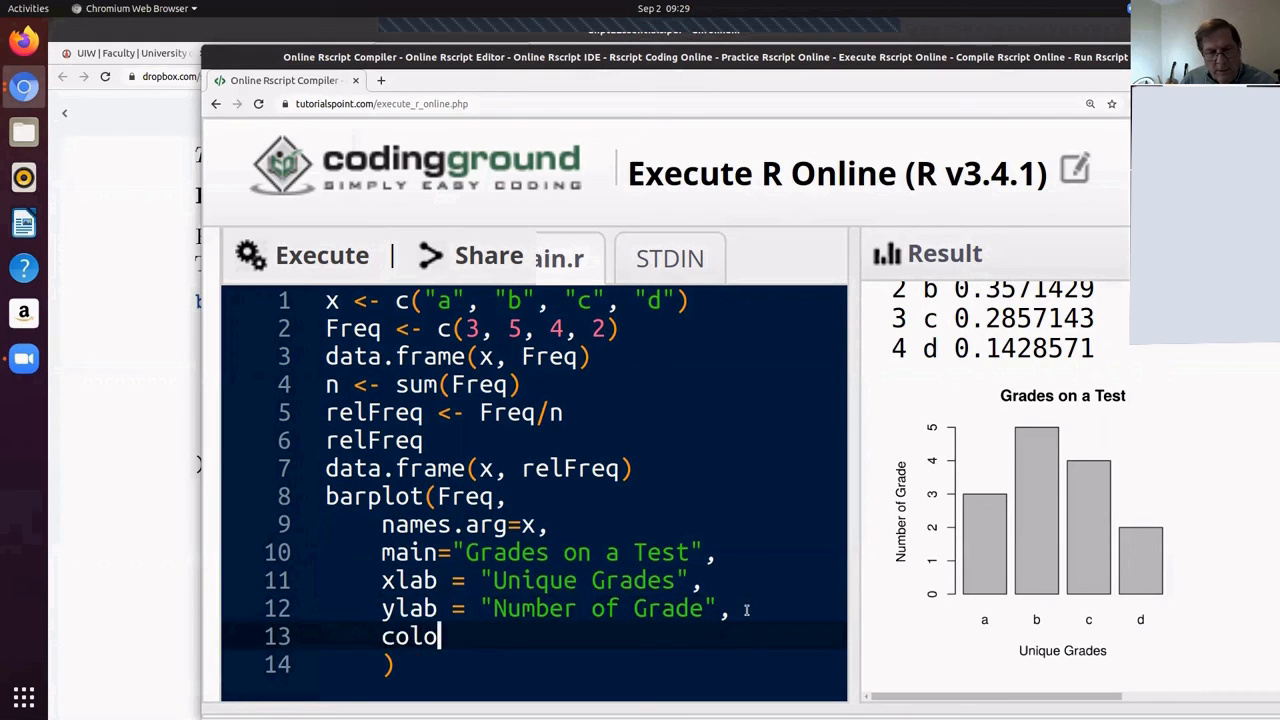
key(BackSpace)
text(=)
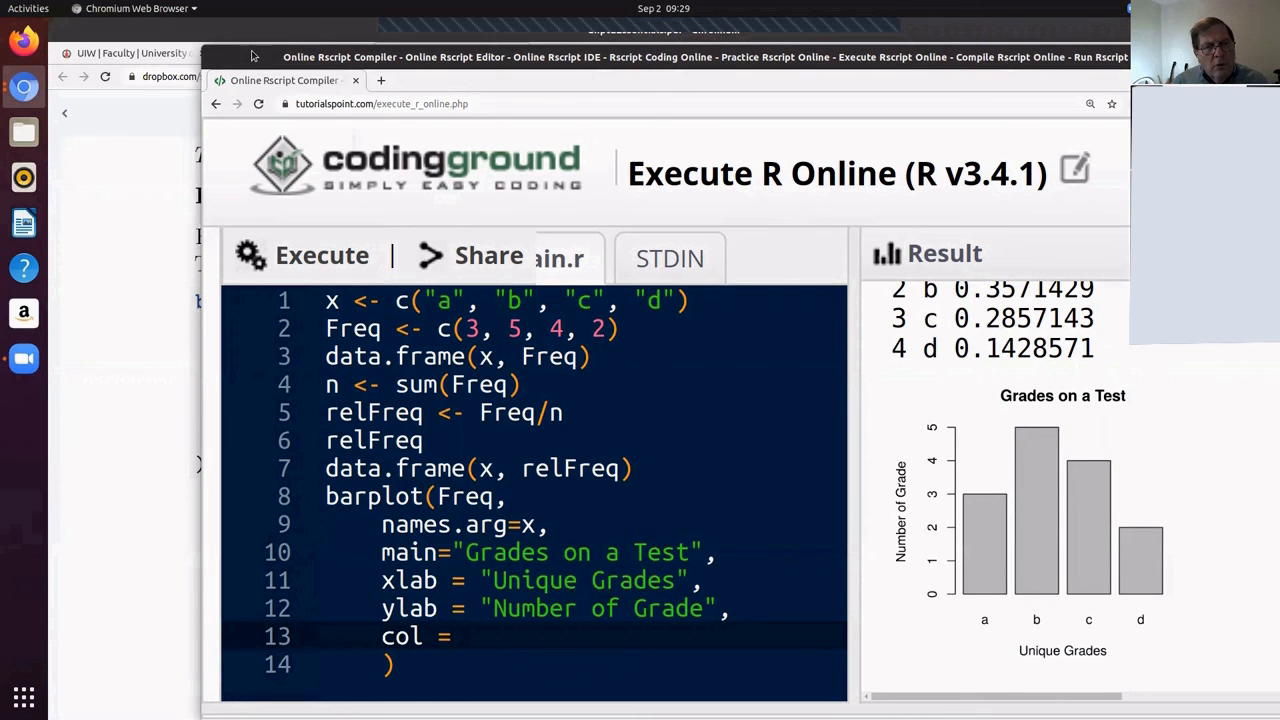
mouse_move(252, 53)
mouse_down()
mouse_move(826, 170)
mouse_move(152, 82)
mouse_up()
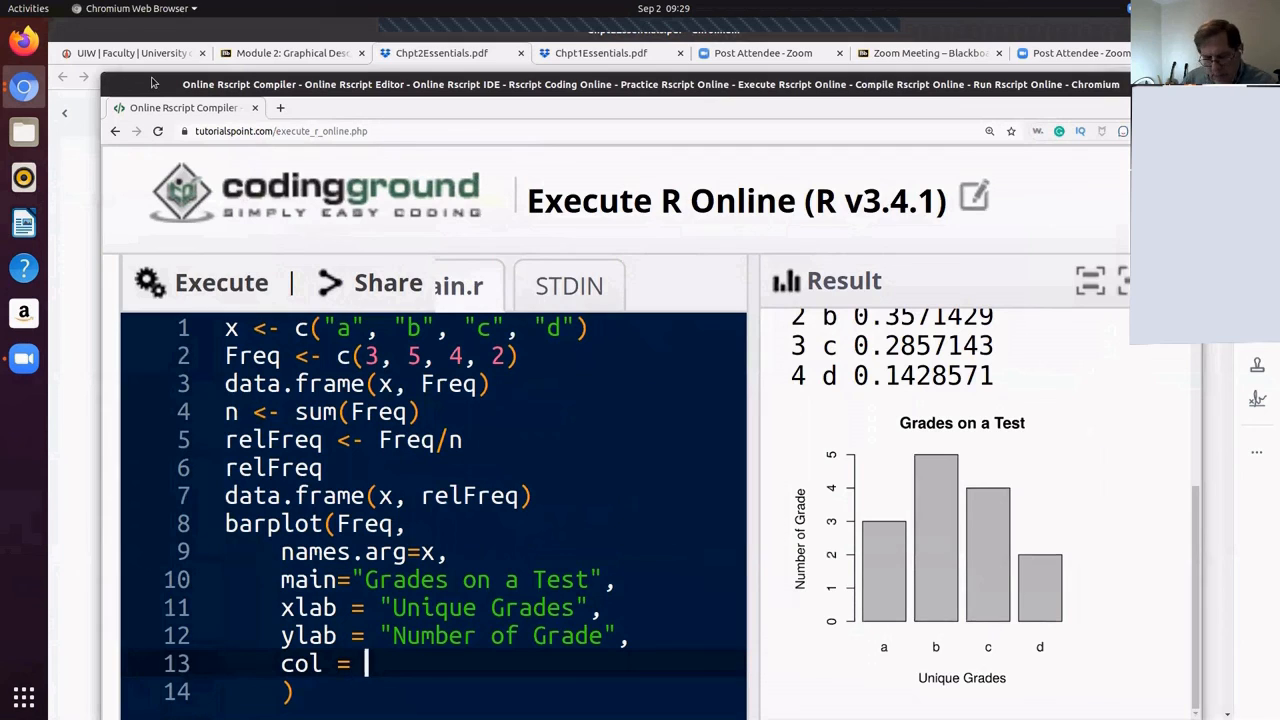
text("hot)
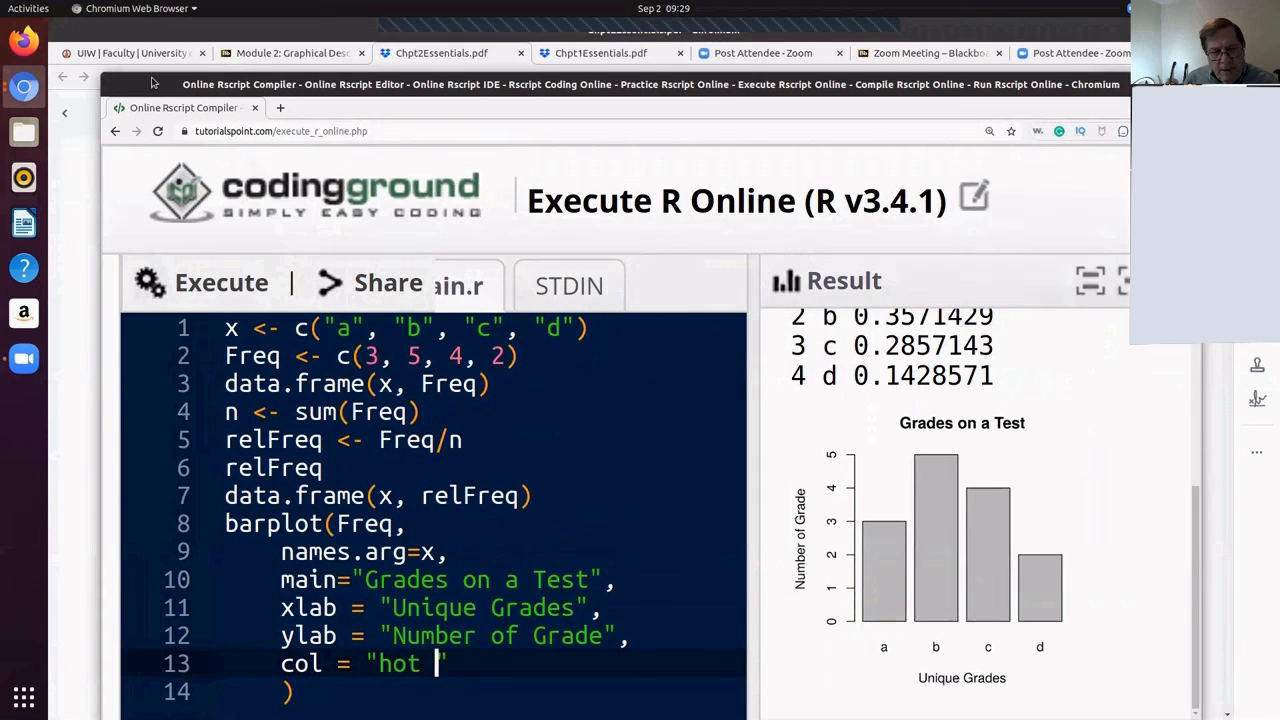
text( pink)
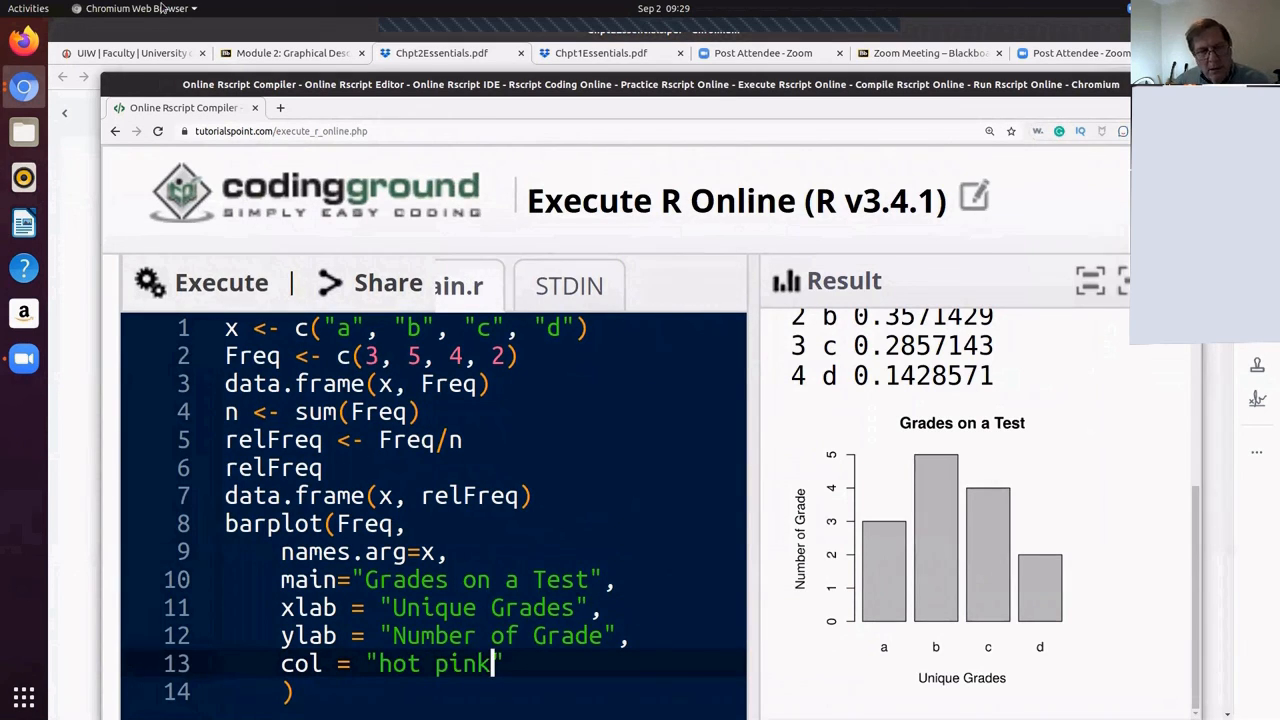
click(218, 284)
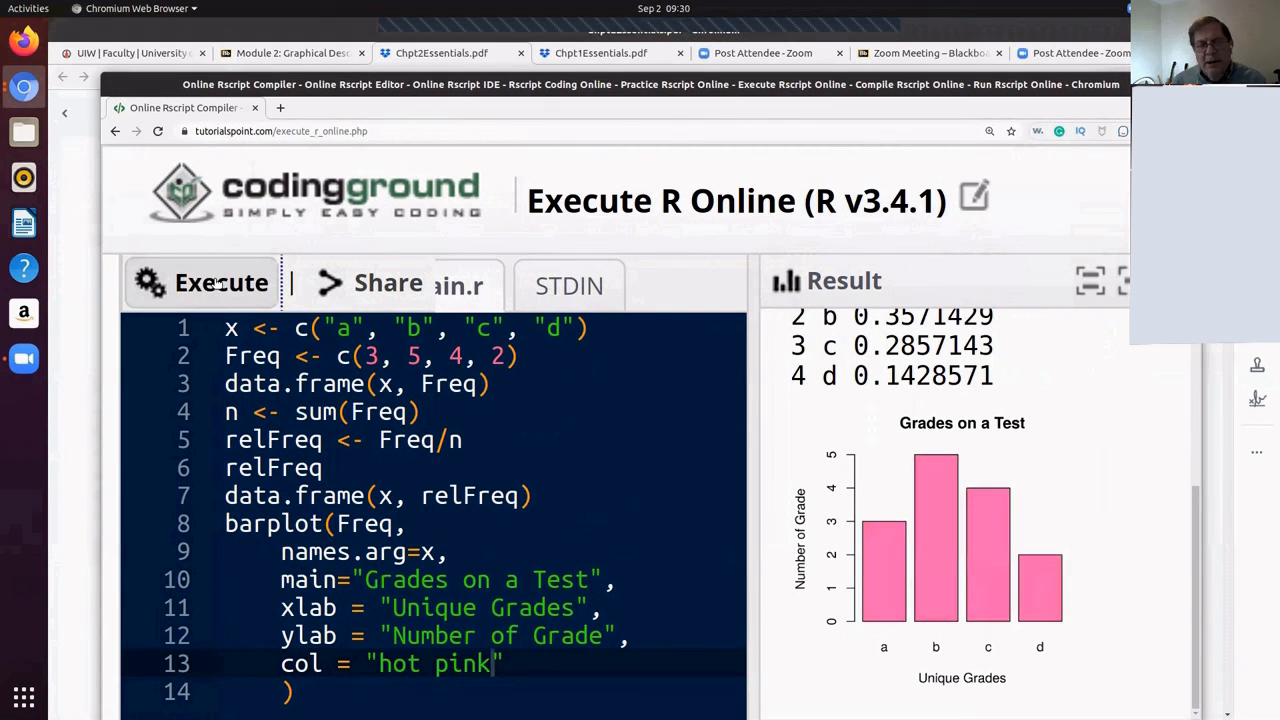
click(695, 334)
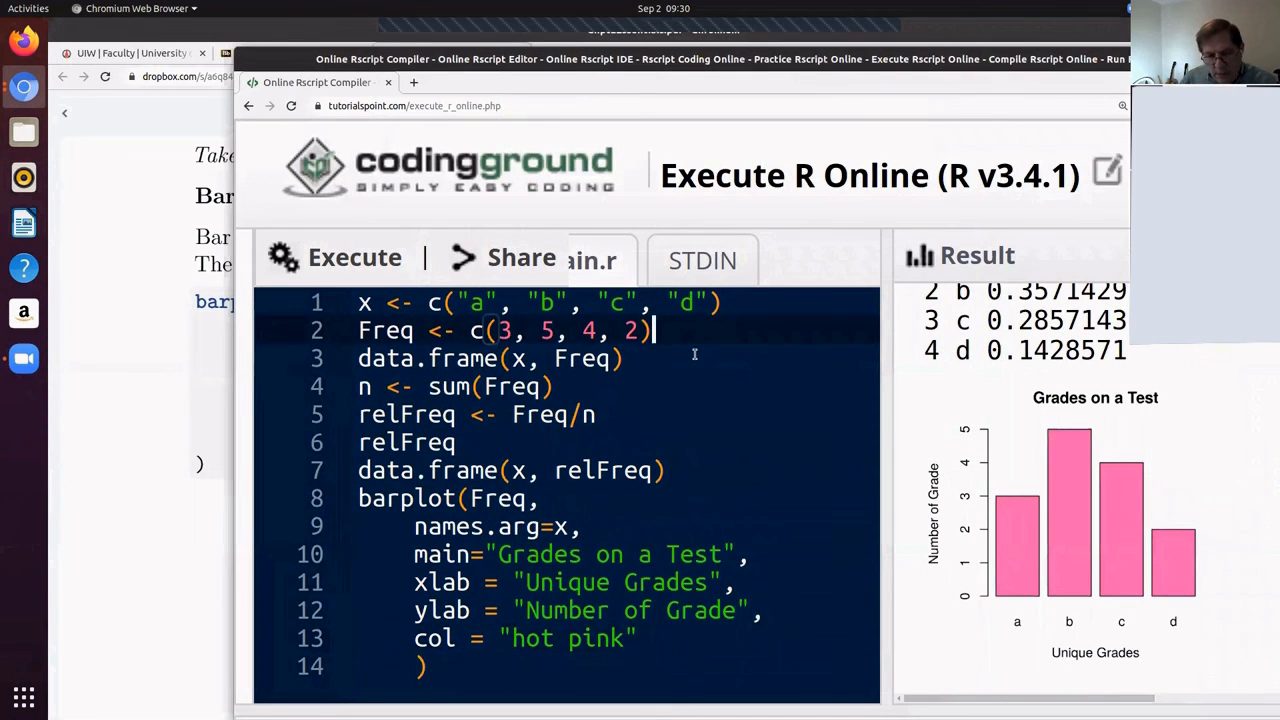
Delete the Freq definition line and the standalone relFreq line.
key(BackSpace)
key(BackSpace)
key(BackSpace)
key(BackSpace)
key(BackSpace)
key(BackSpace)
key(BackSpace)
key(BackSpace)
key(BackSpace)
key(BackSpace)
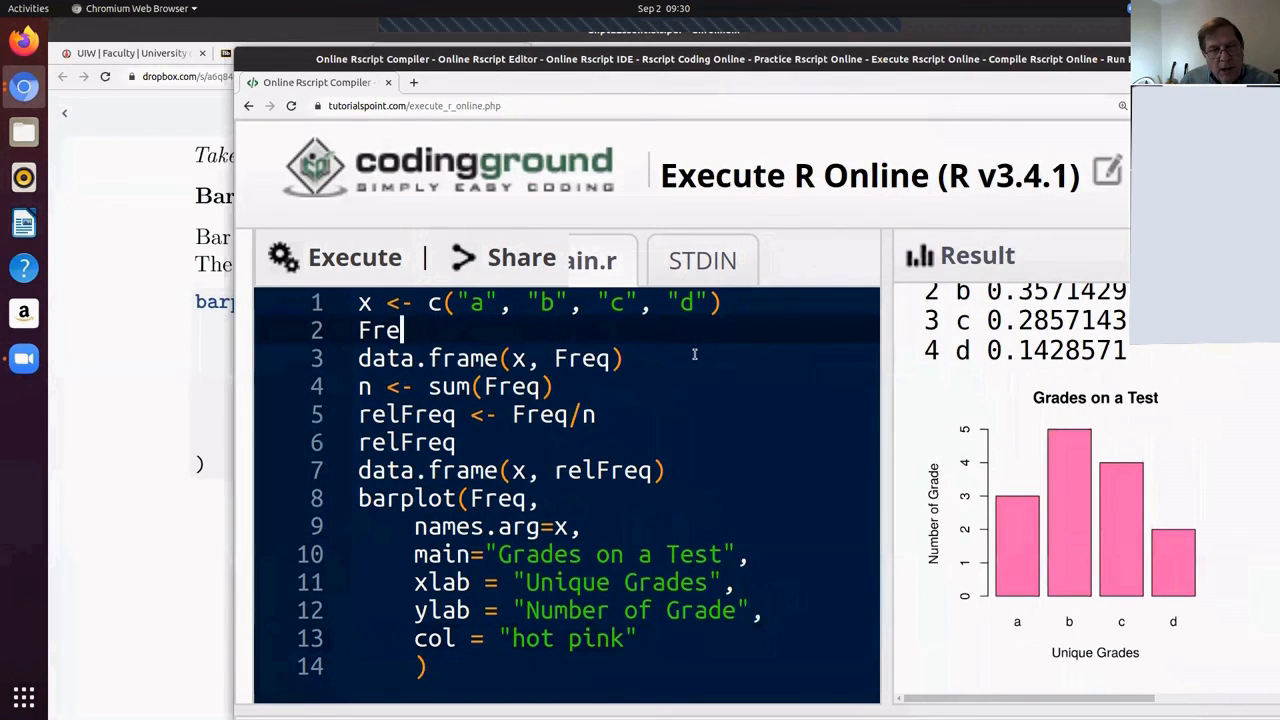
key(BackSpace)
key(BackSpace)
key(BackSpace)
key(BackSpace)
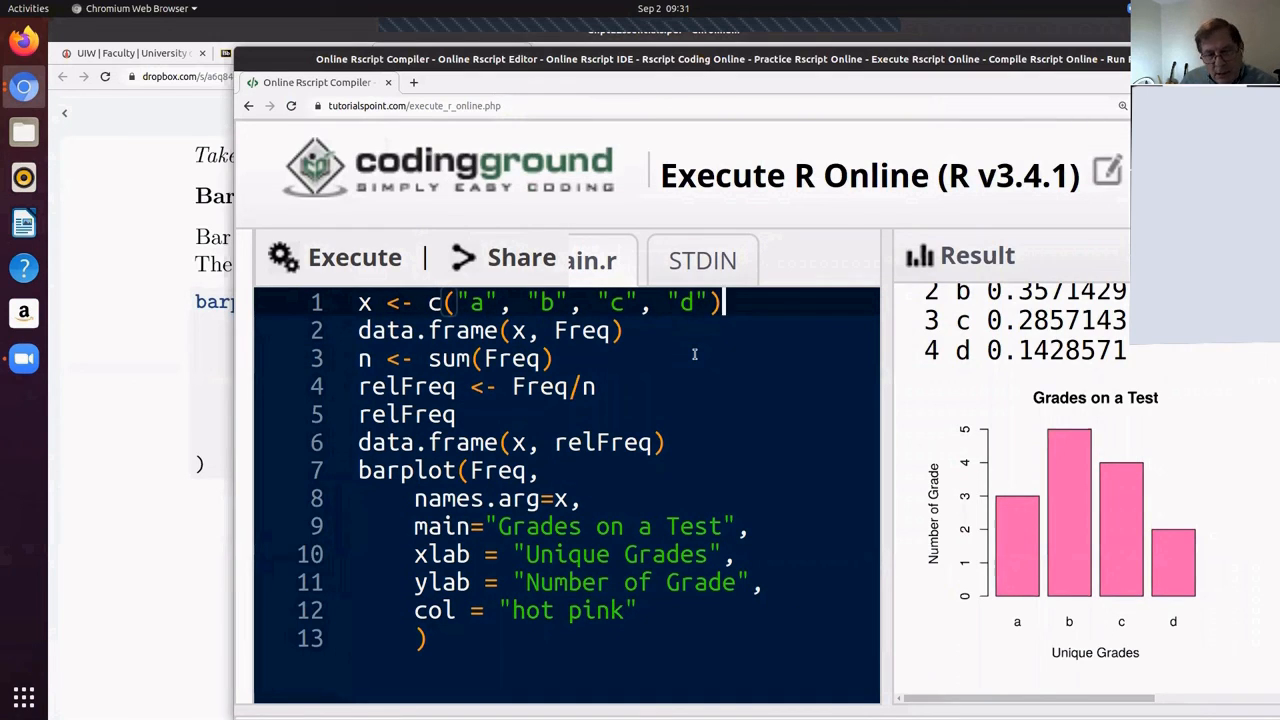
key(Down)
key(Down)
key(Down)
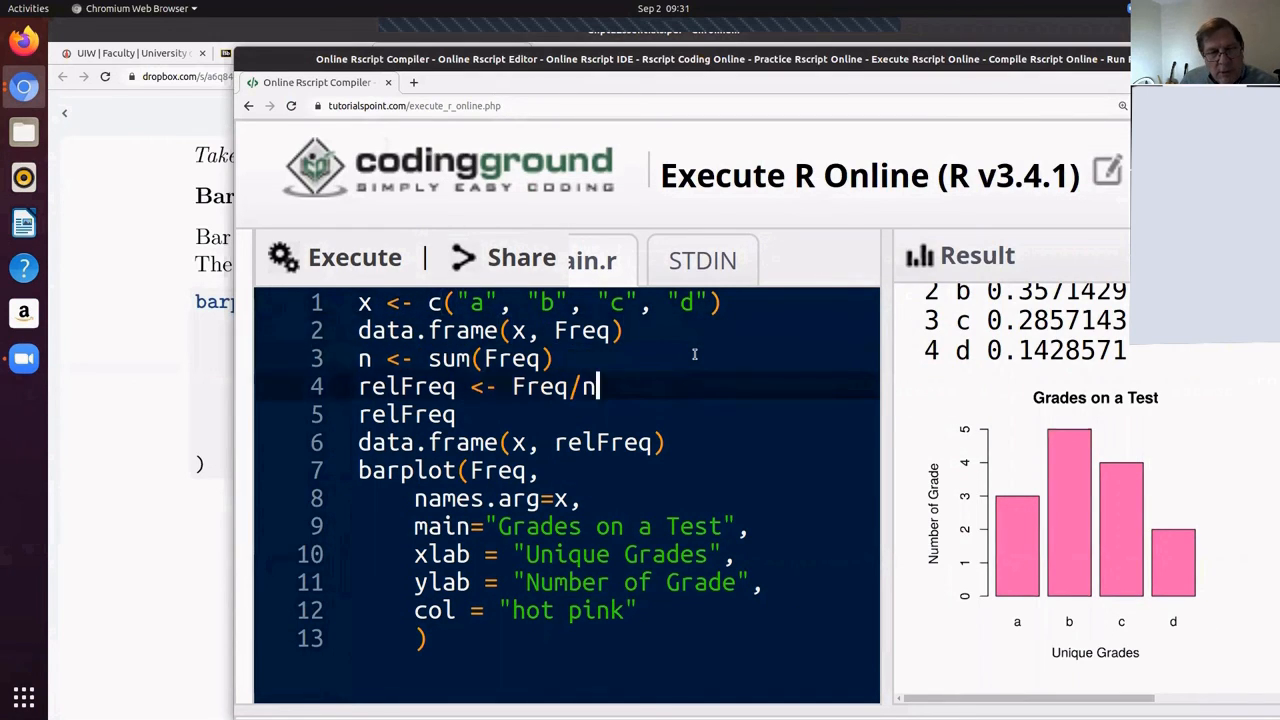
key(Down)
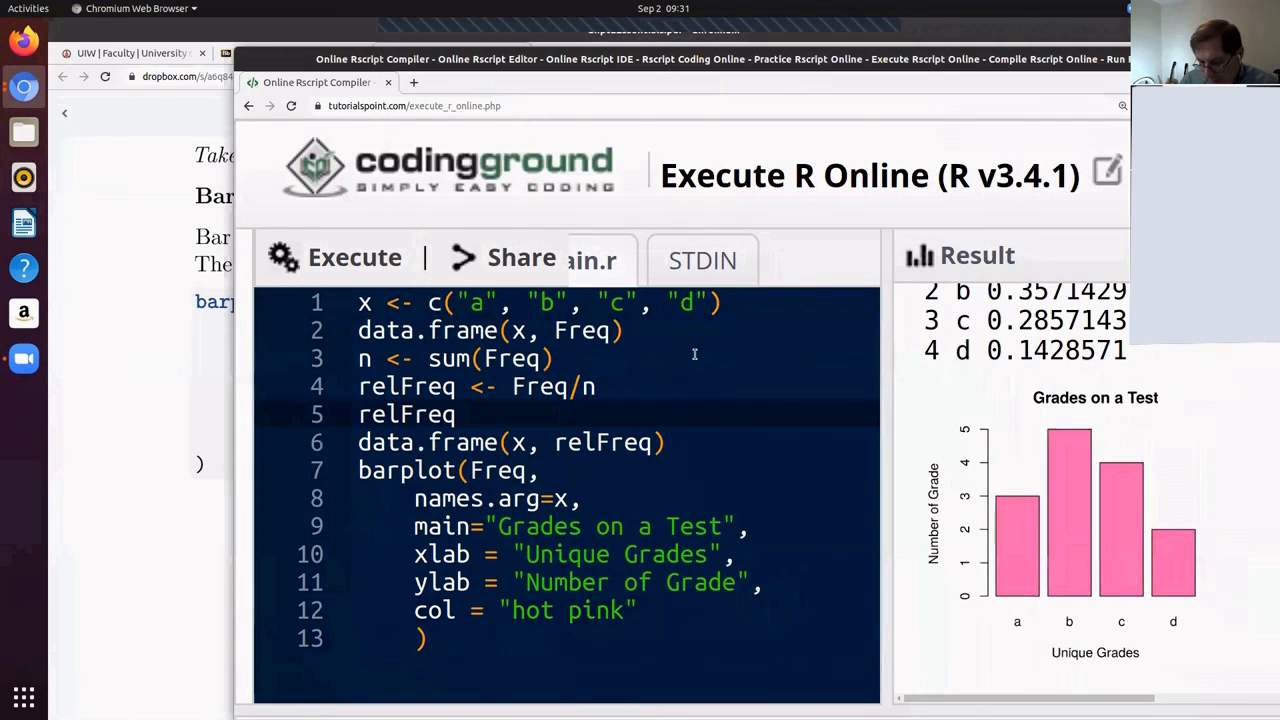
key(BackSpace)
key(BackSpace)
key(BackSpace)
key(BackSpace)
key(BackSpace)
key(BackSpace)
key(BackSpace)
key(BackSpace)
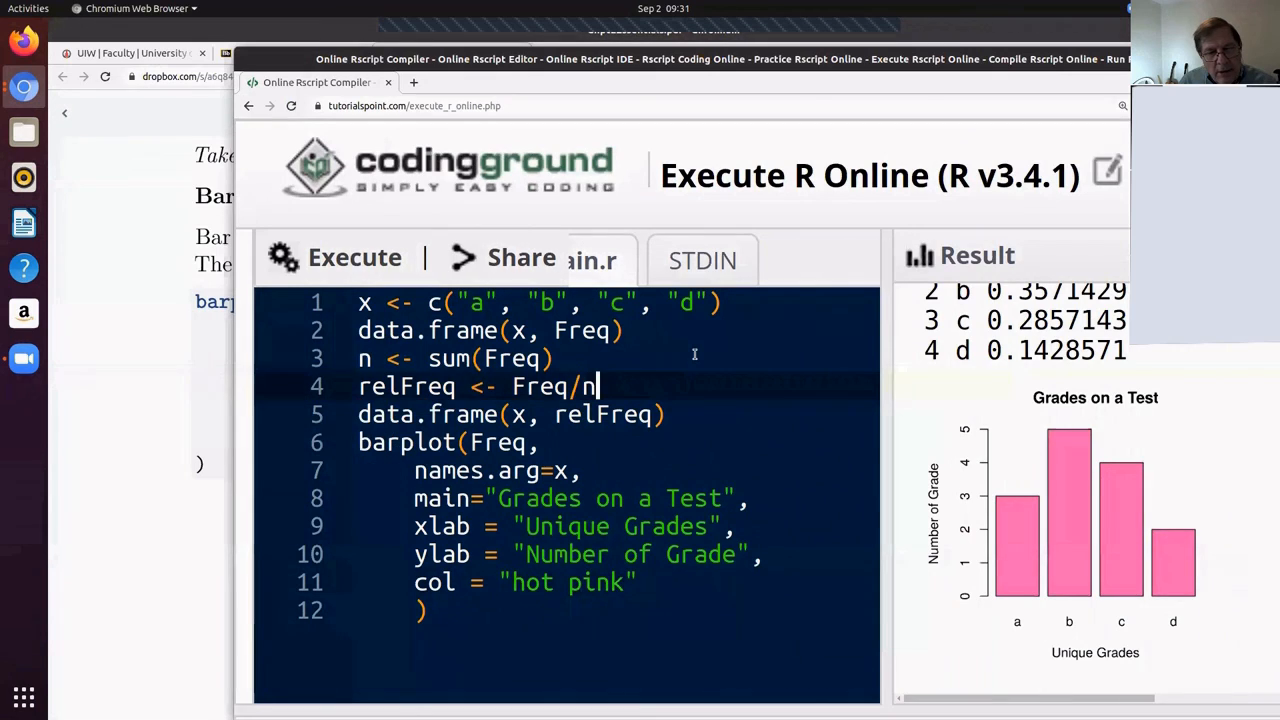
Select the whole script from line 1 to 12.
key(Down)
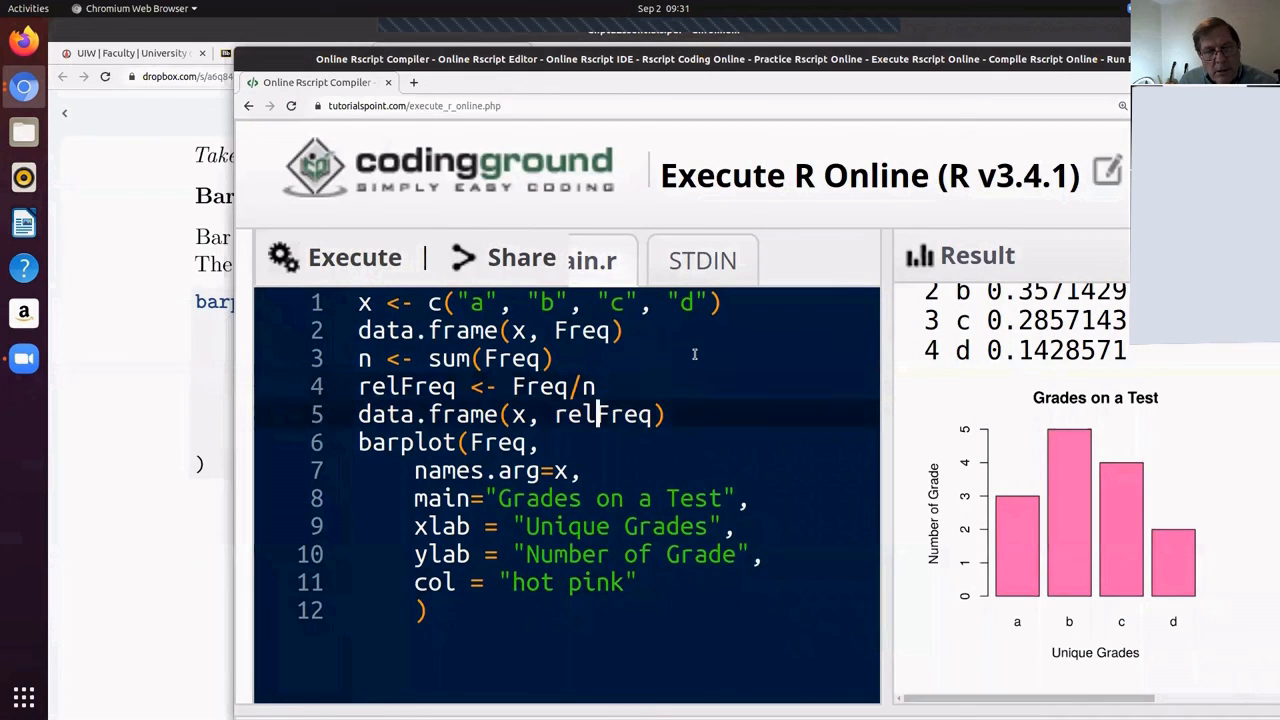
key(Down)
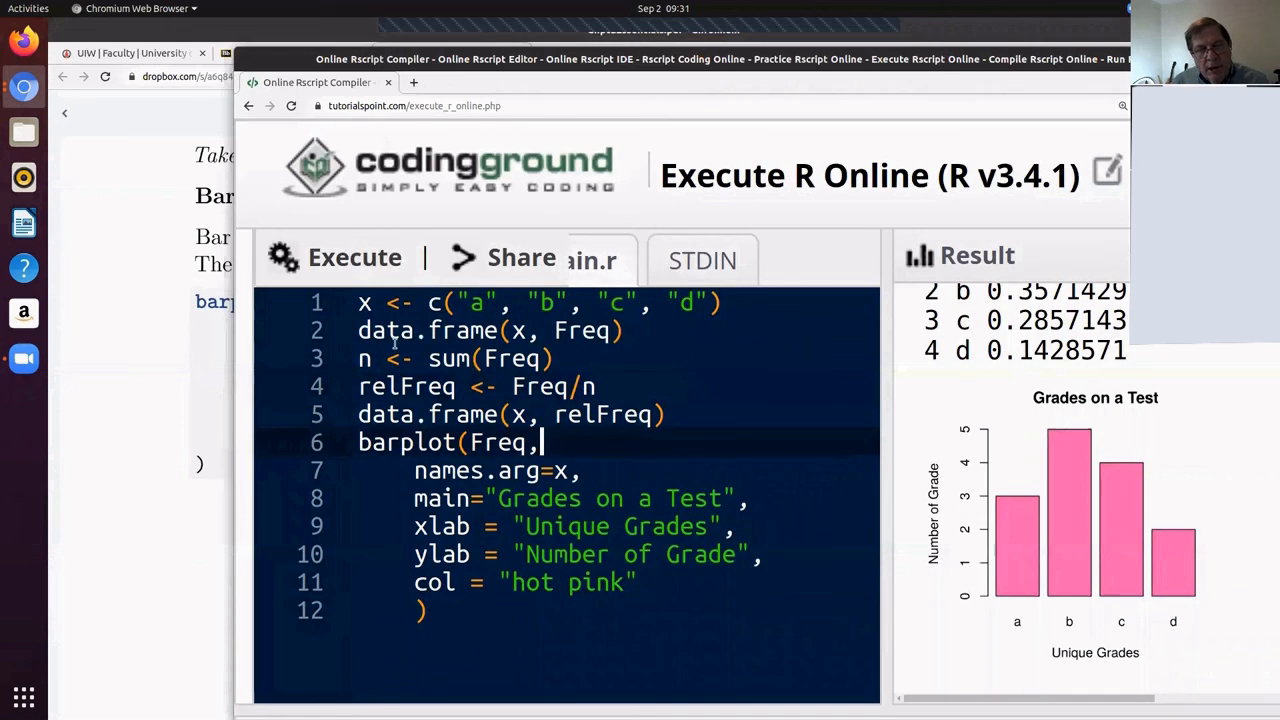
drag(354, 300, 514, 632)
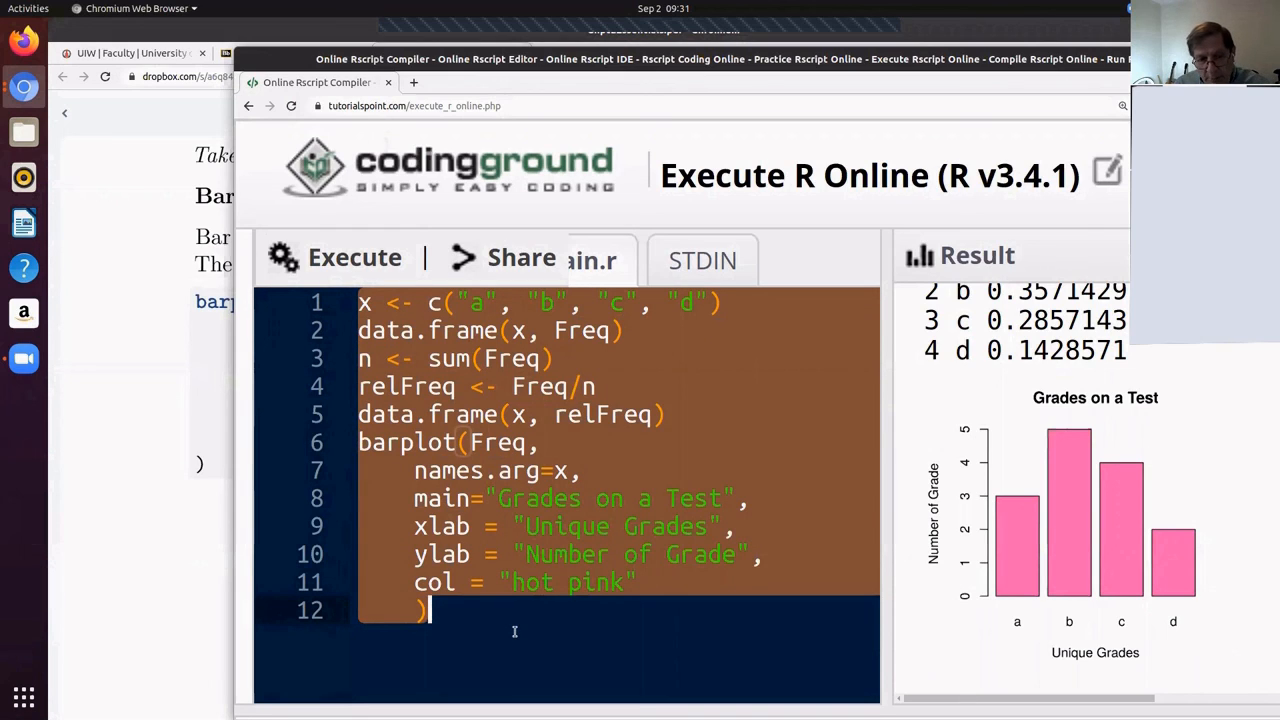
Run the edited script, see the data.frame error, then place the caret on line 2.
click(358, 260)
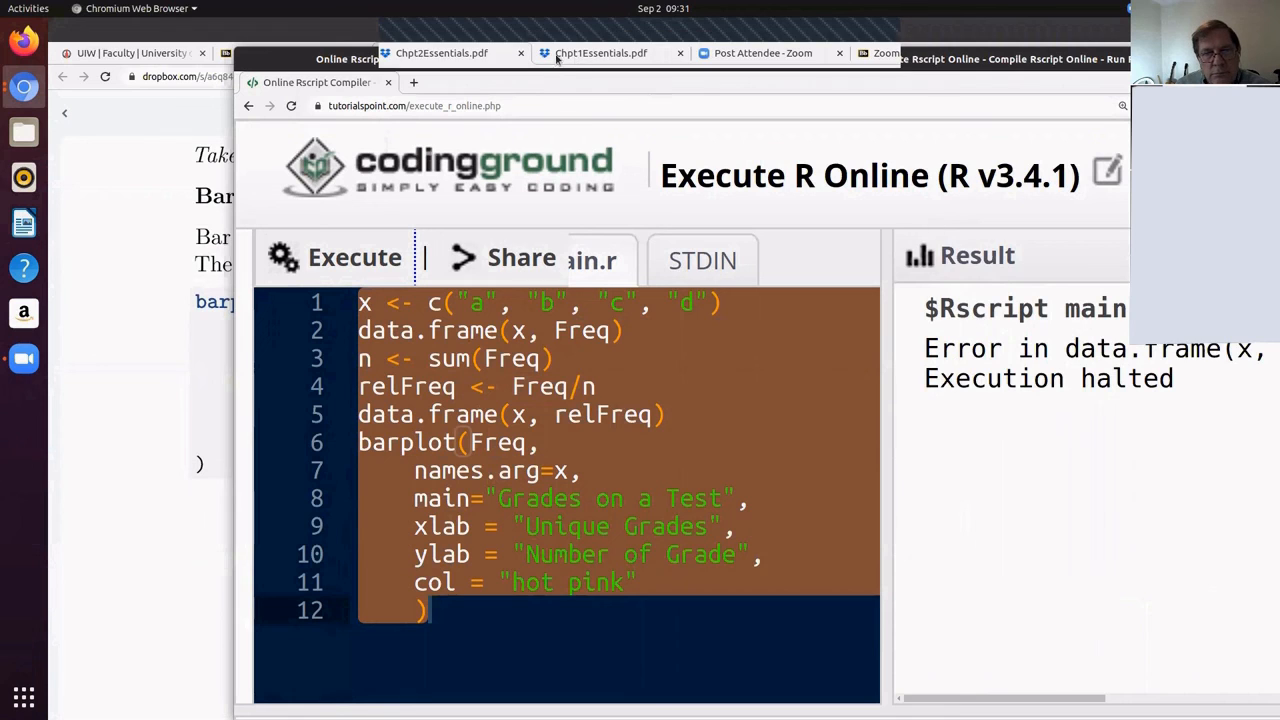
drag(345, 58, 235, 58)
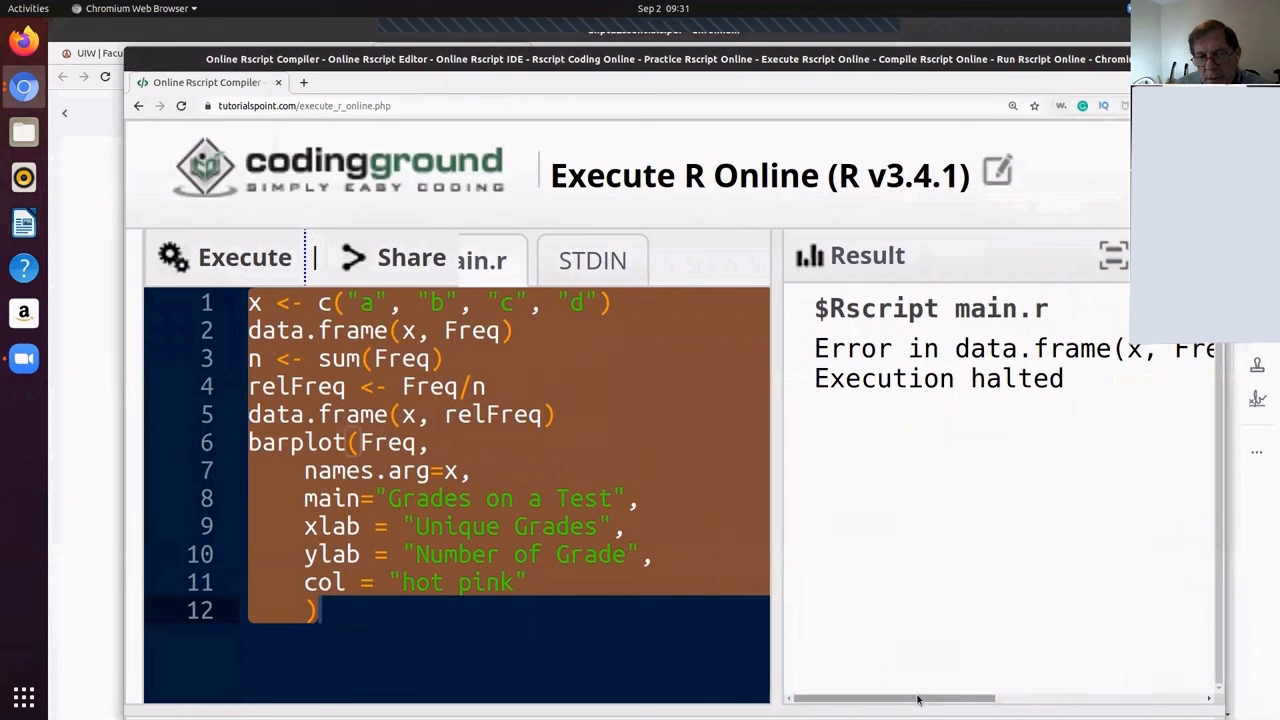
mouse_move(917, 699)
mouse_down()
mouse_move(1072, 700)
mouse_move(917, 700)
mouse_up()
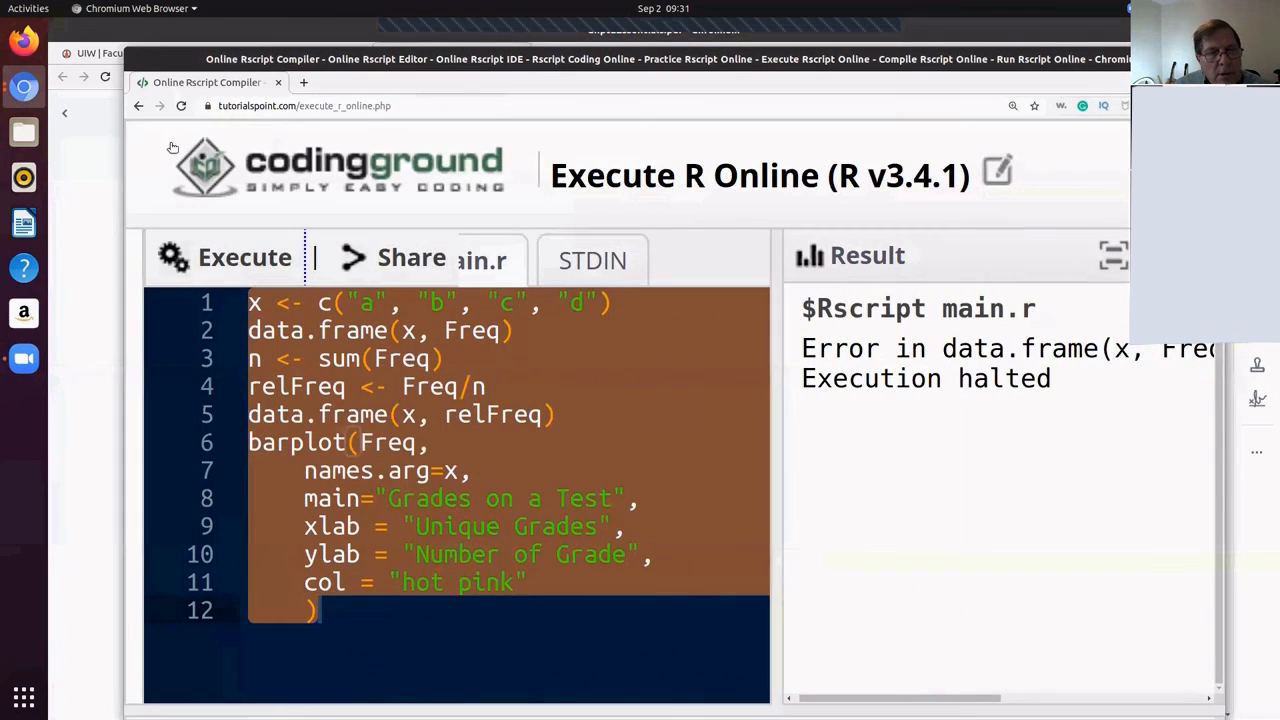
drag(182, 64, 237, 71)
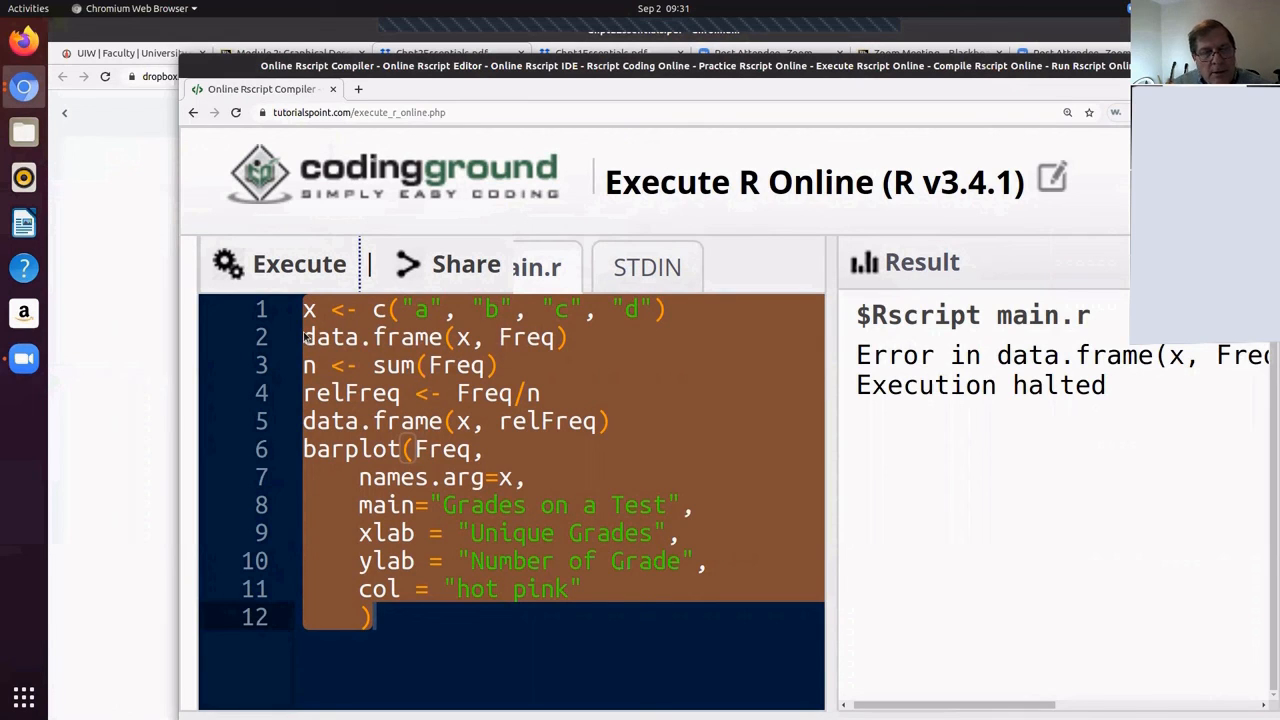
click(306, 337)
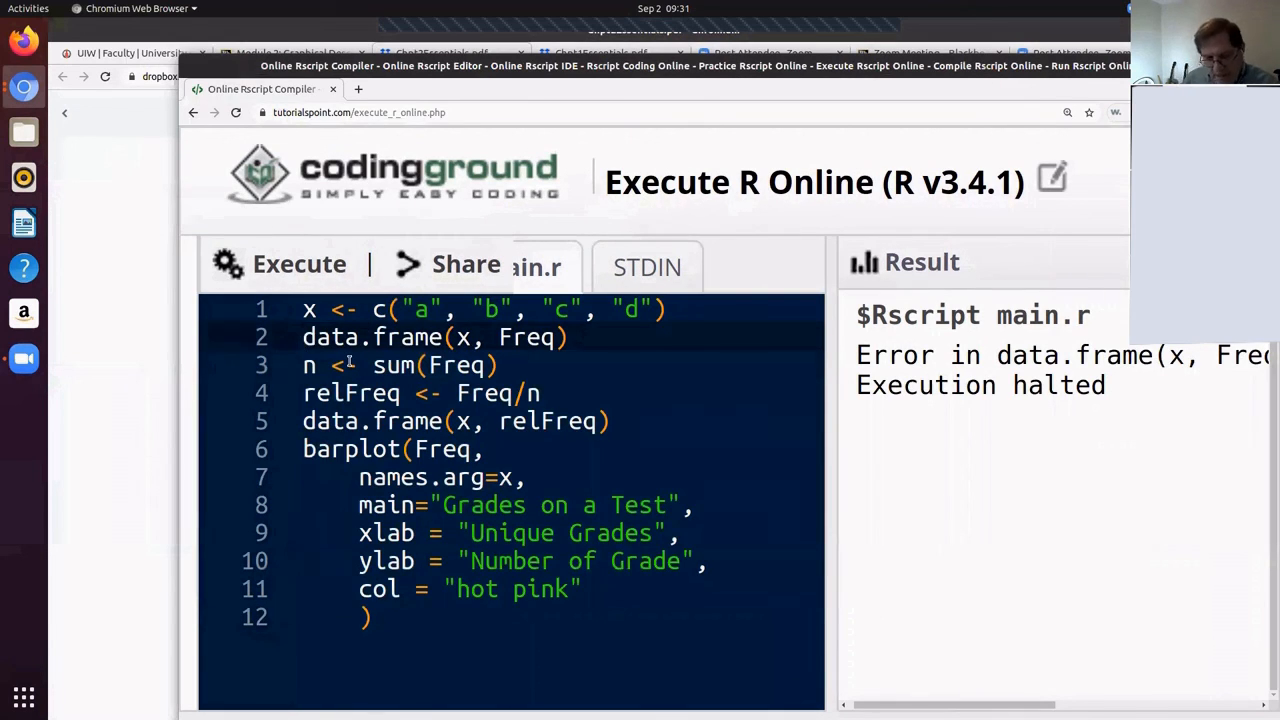
Insert a blank line 2 and begin typing Freq <- c(.
key(Return)
key(Up)
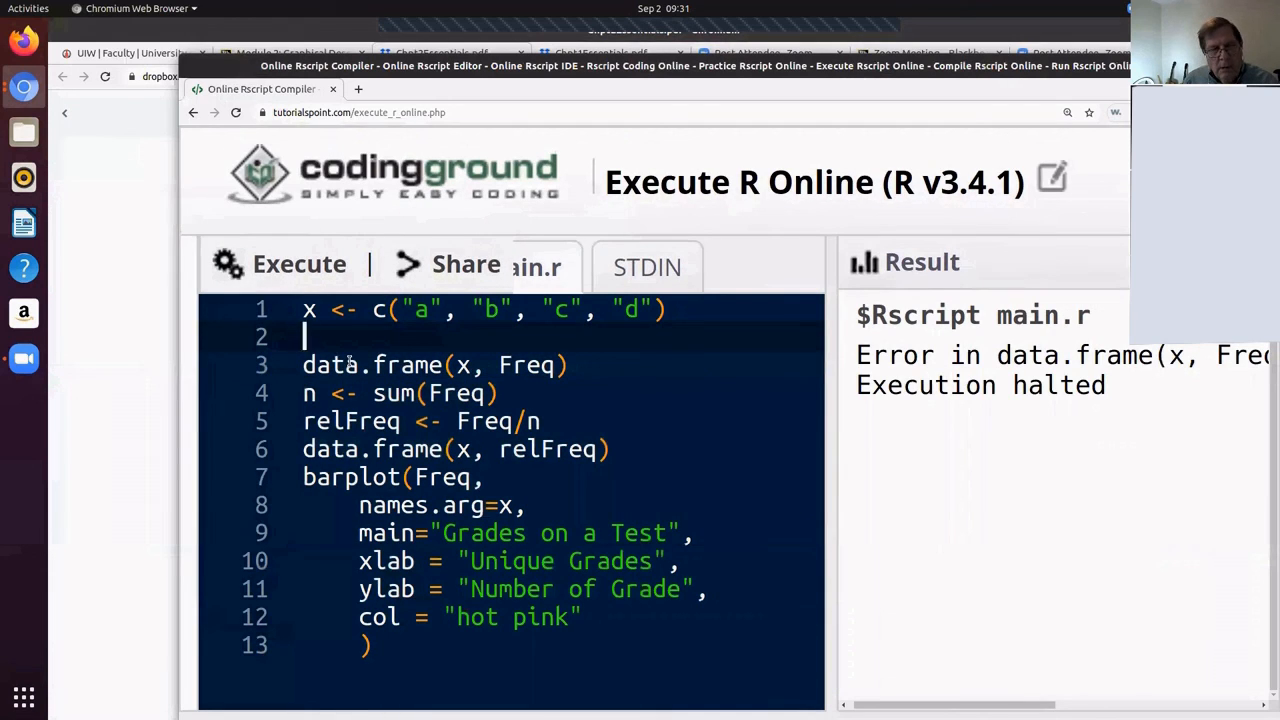
text(Freq )
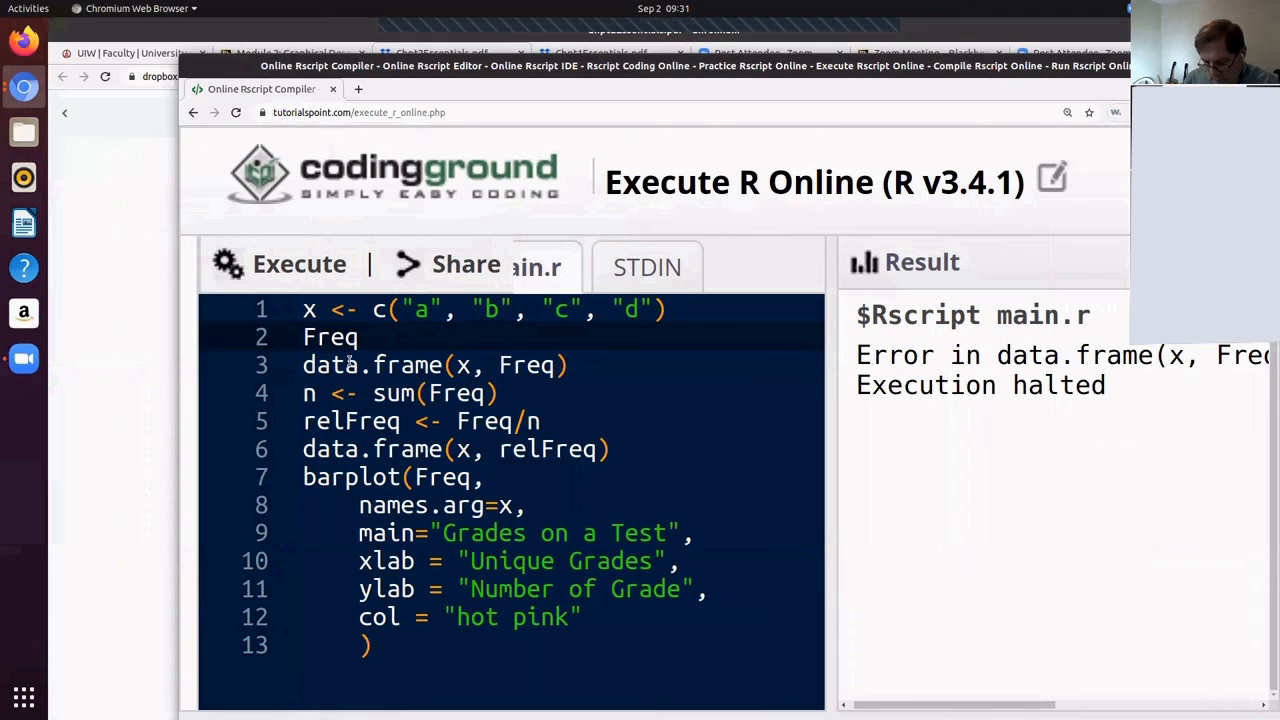
text(<- c)
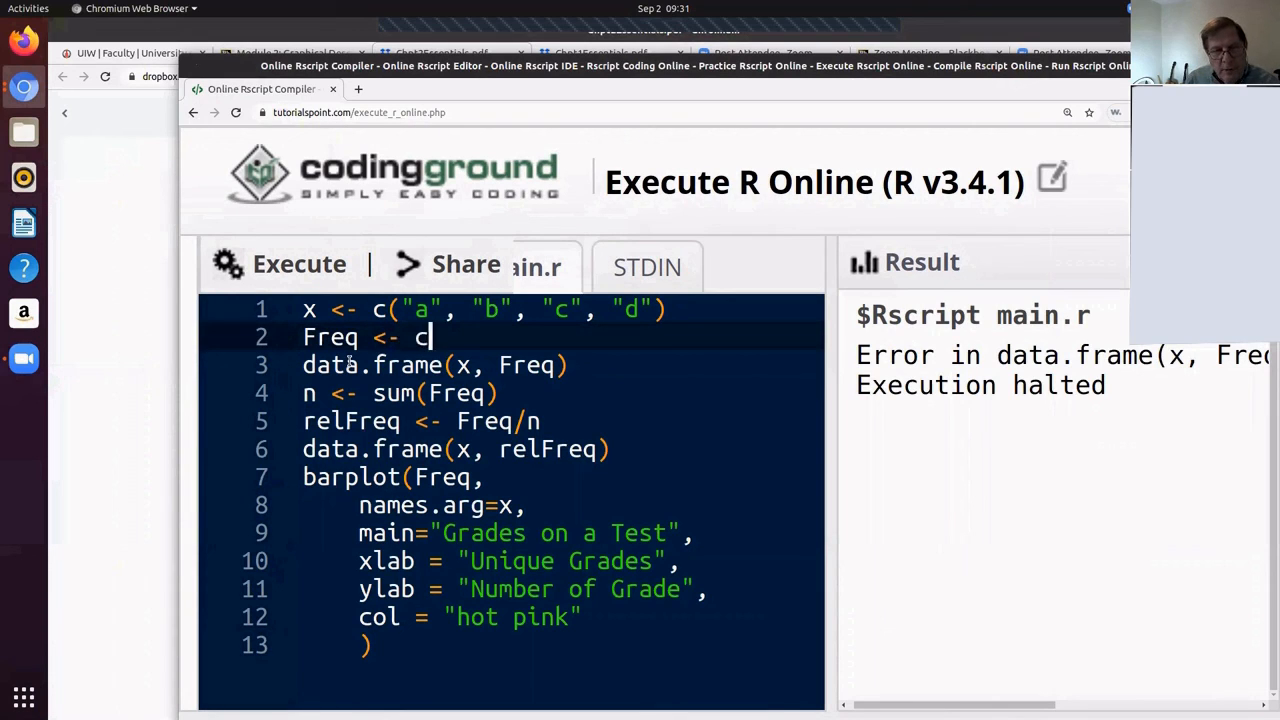
text(()
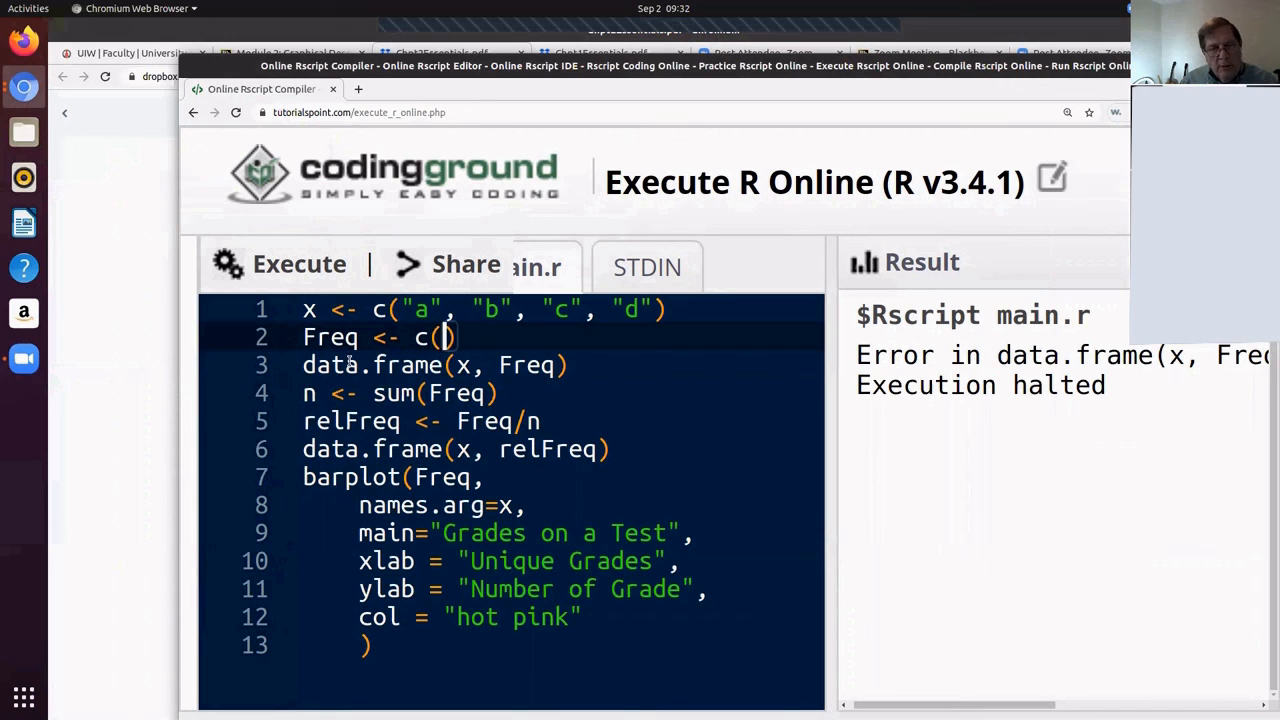
Fill Freq with c(3, 5, 4, 2) from the PDF notes and rerun to print both tables.
drag(199, 72, 664, 98)
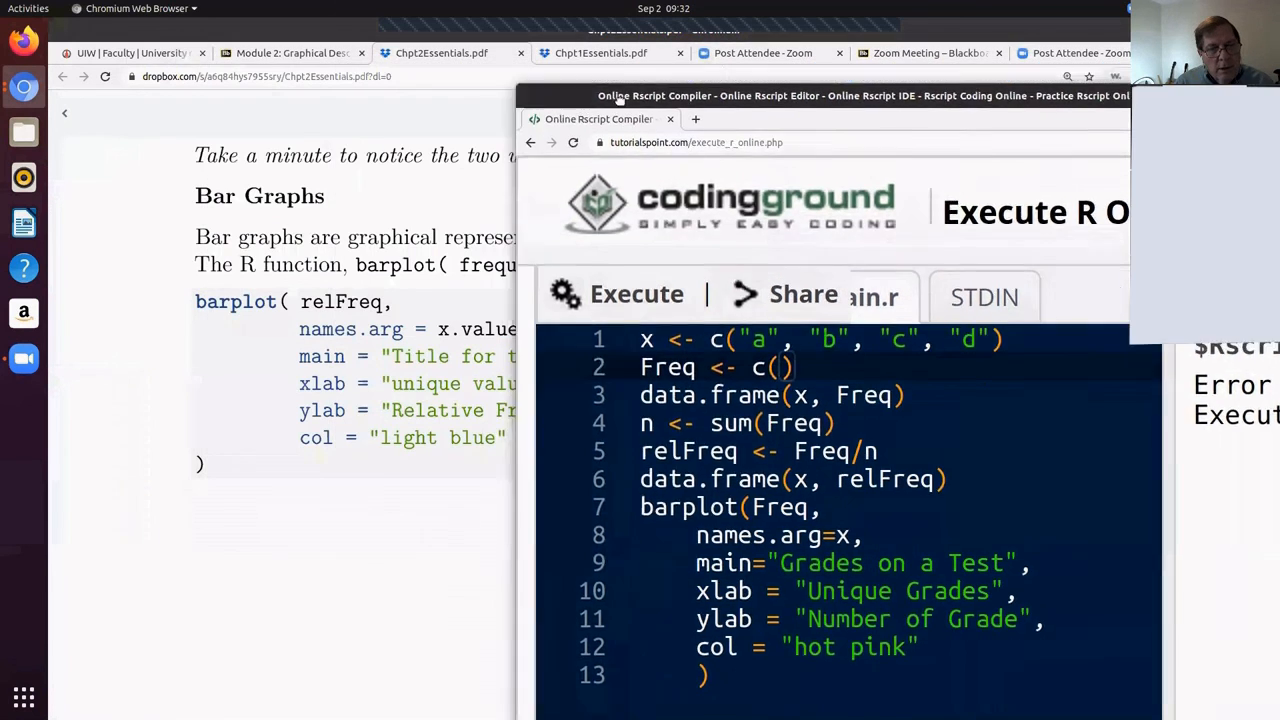
scroll(386, 318, up, 2)
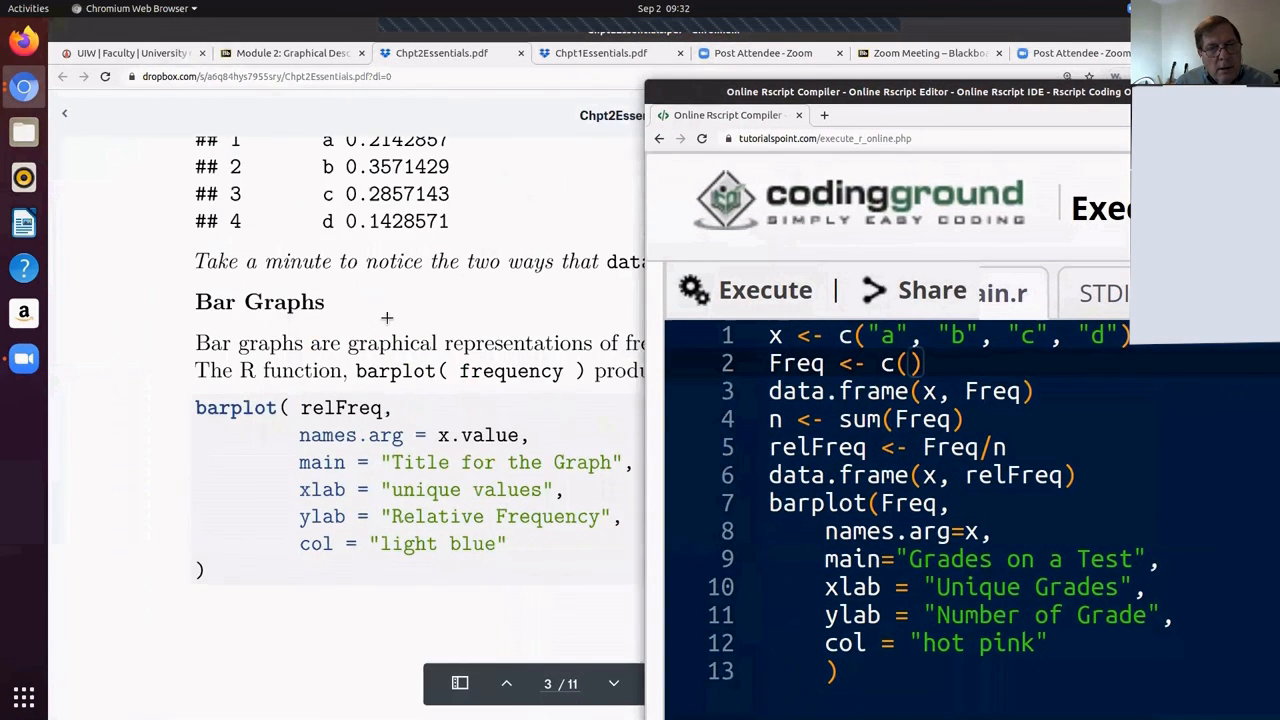
scroll(386, 318, up, 3)
scroll(386, 318, up, 2)
scroll(389, 305, up, 3)
scroll(389, 305, up, 3)
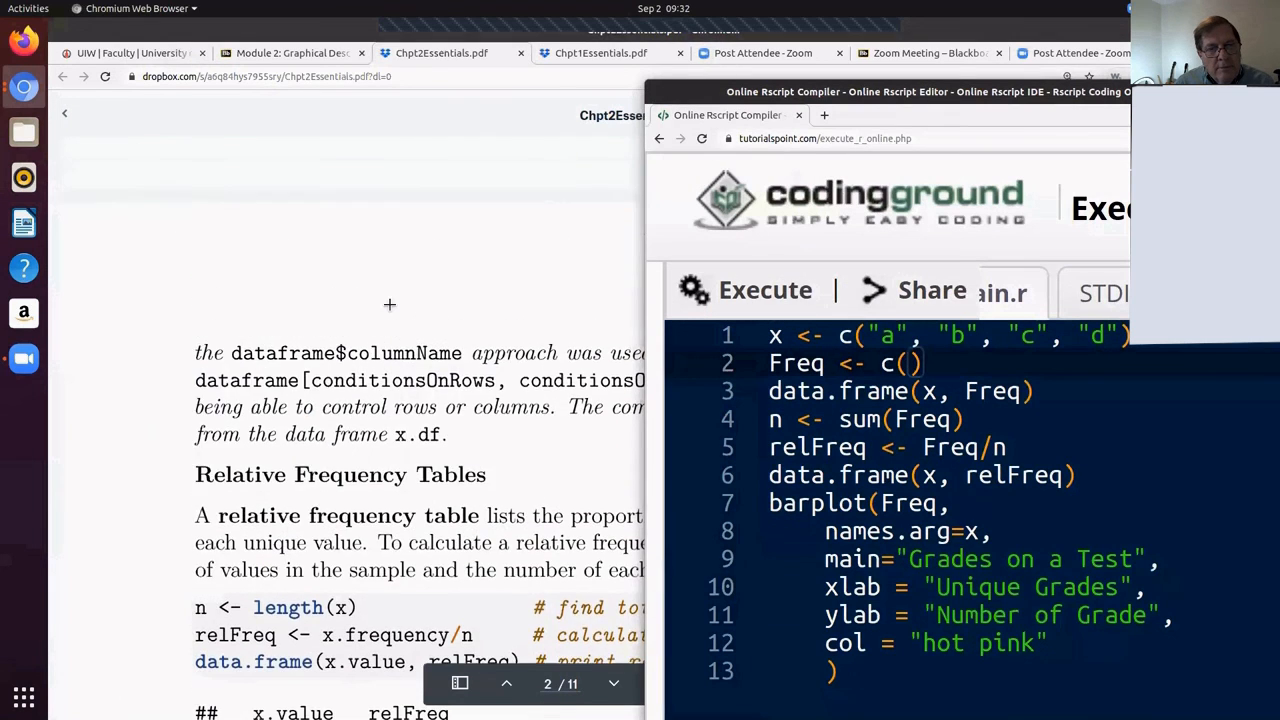
scroll(389, 305, up, 3)
scroll(389, 303, up, 4)
scroll(389, 302, up, 2)
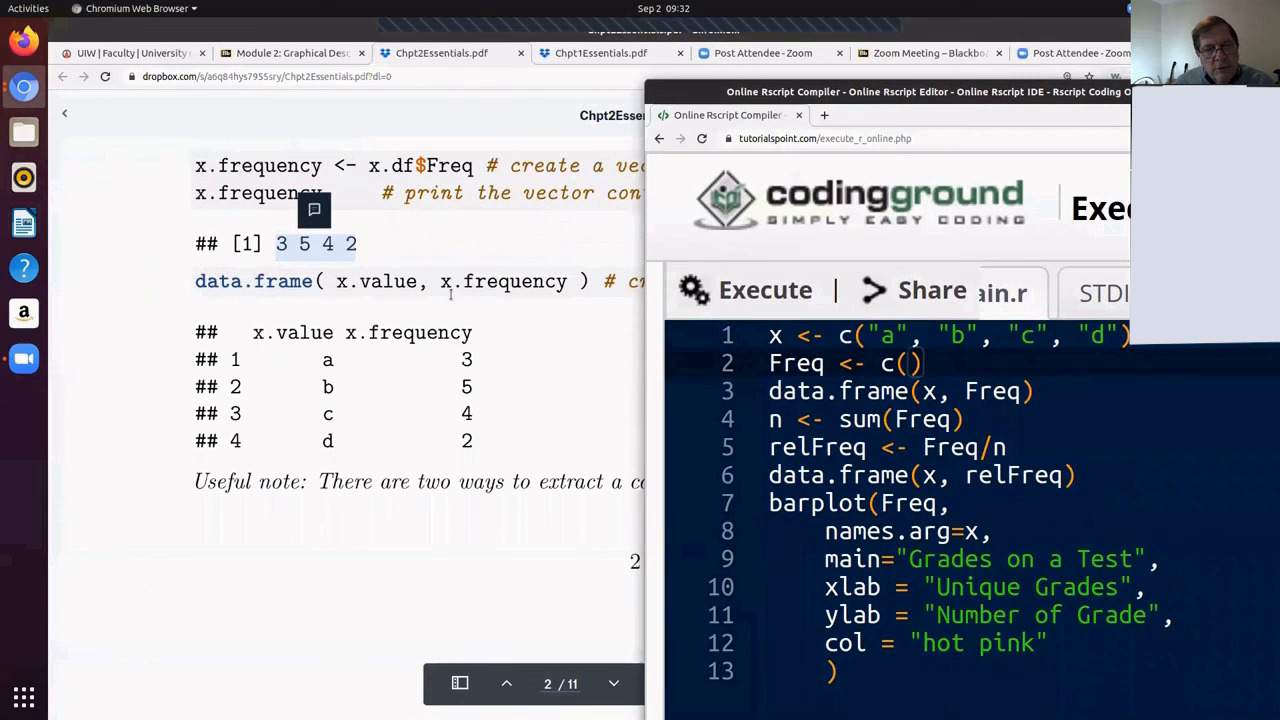
drag(709, 90, 667, 101)
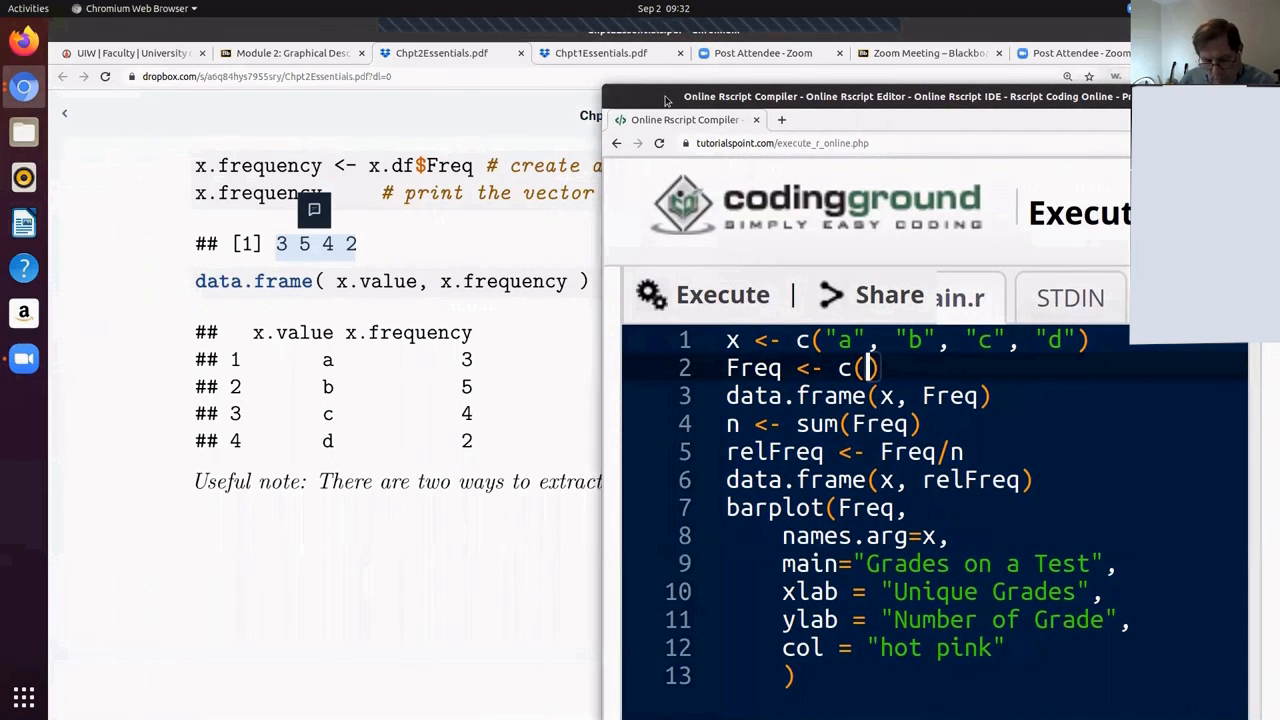
text(3, 5, )
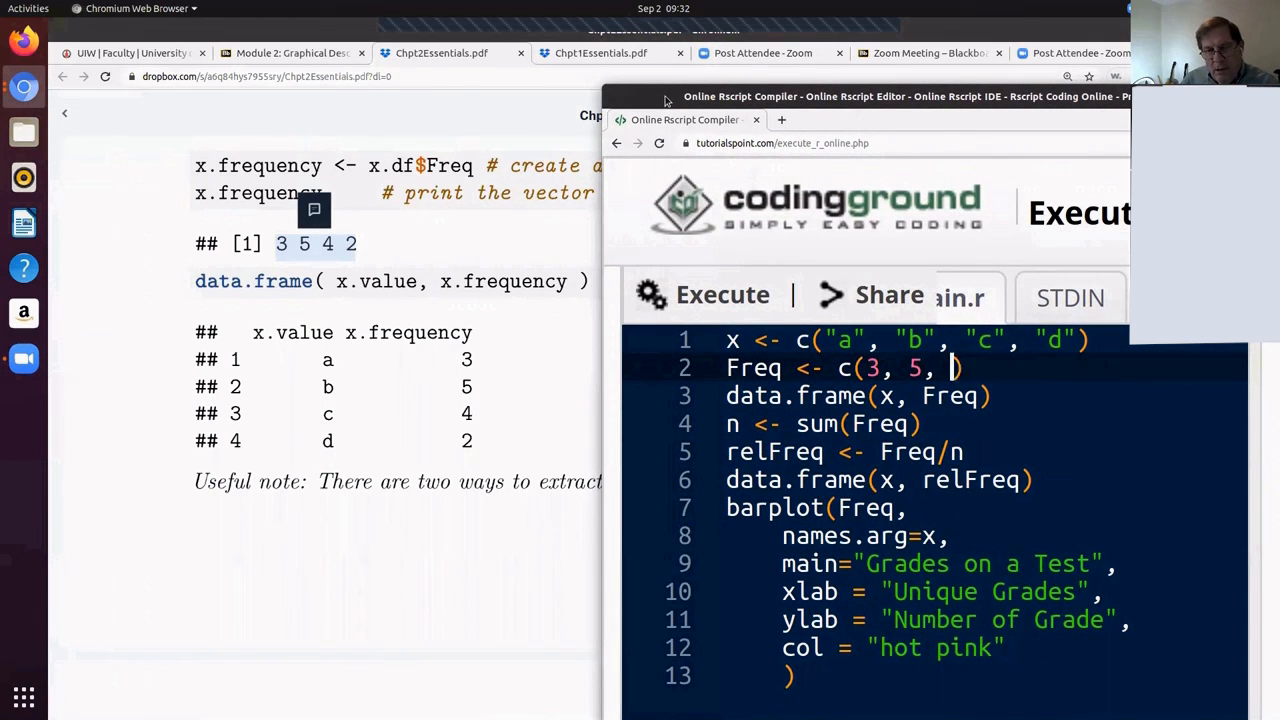
text(4, 2)
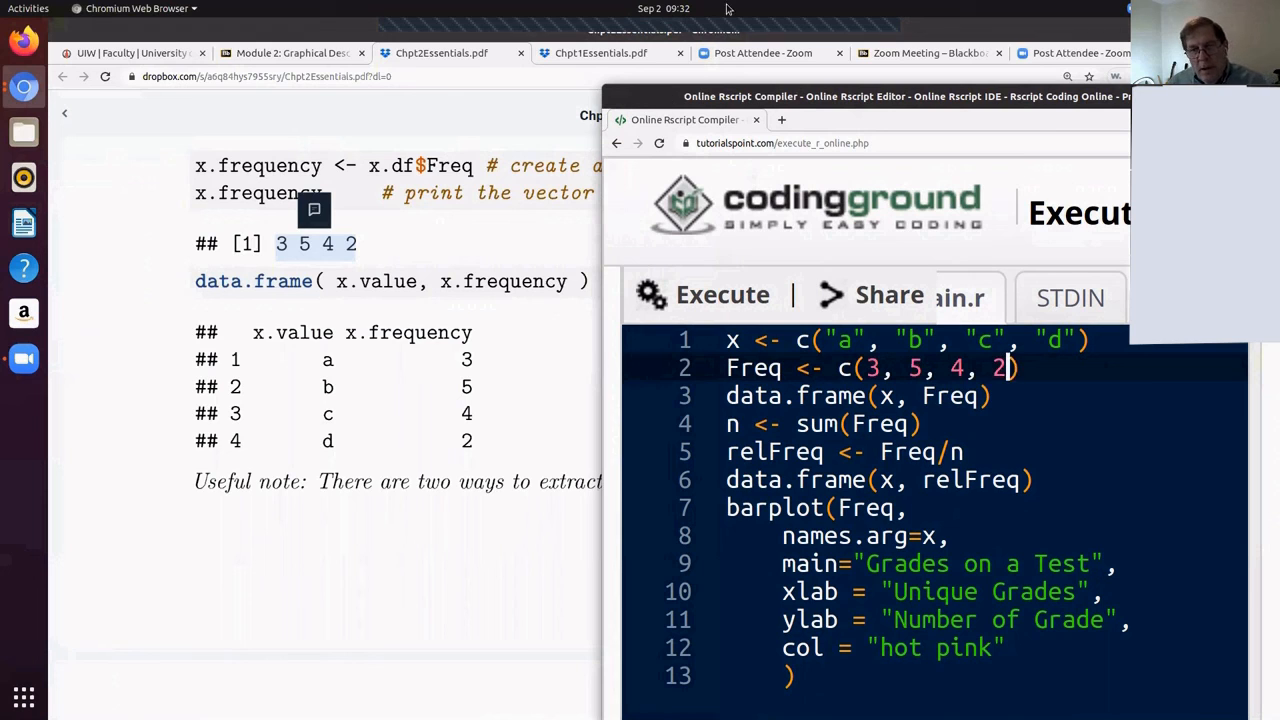
drag(676, 103, 384, 66)
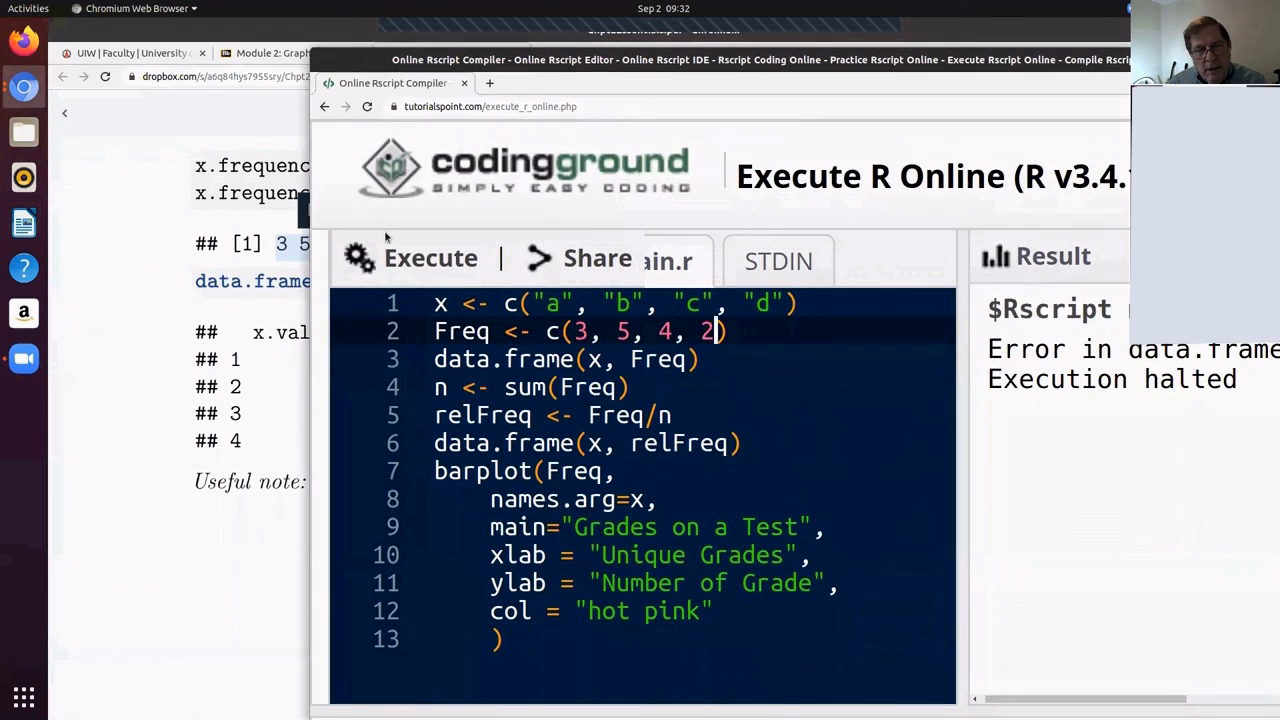
click(428, 256)
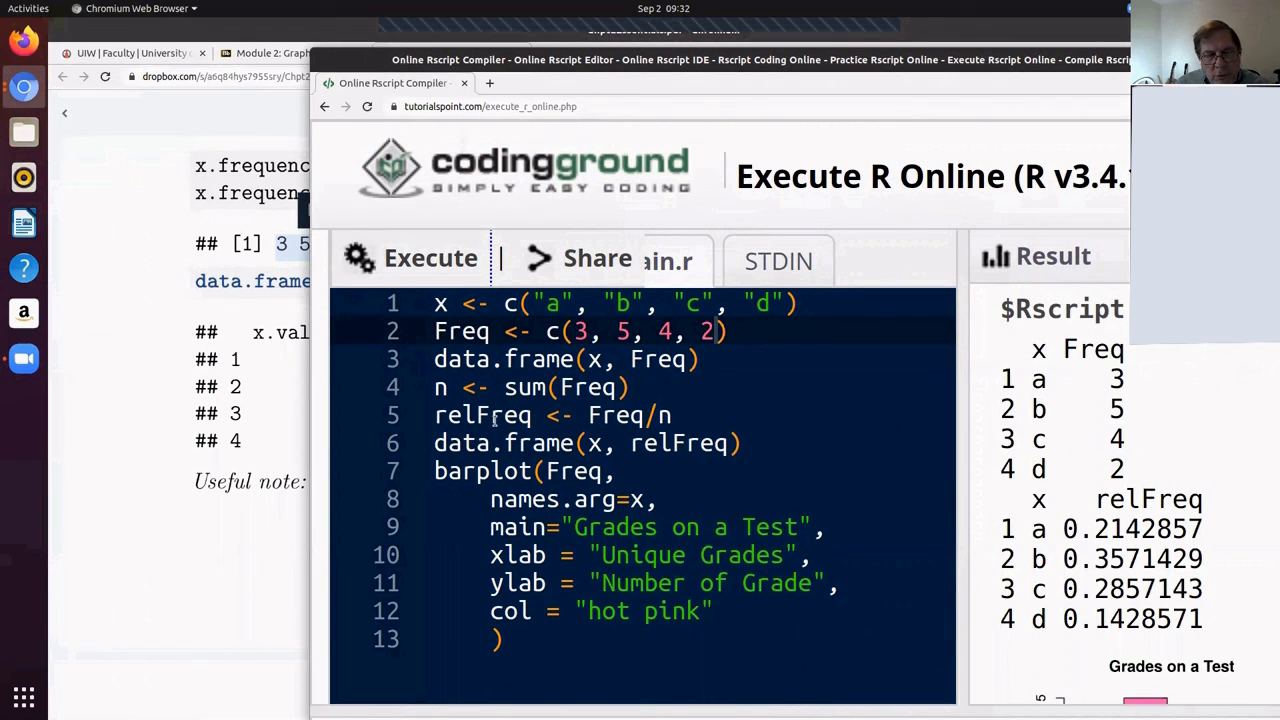
Delete the data.frame(x, relFreq) line and rerun.
click(753, 443)
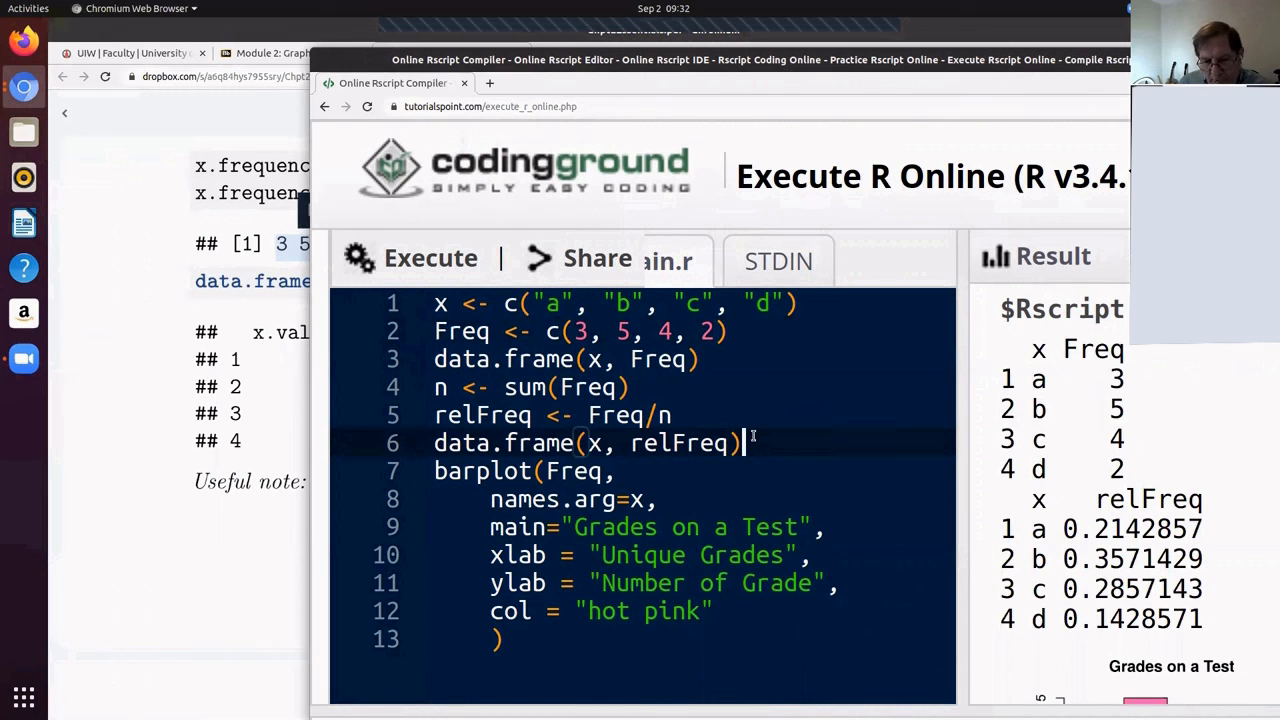
key(BackSpace)
key(BackSpace)
key(BackSpace)
key(BackSpace)
key(BackSpace)
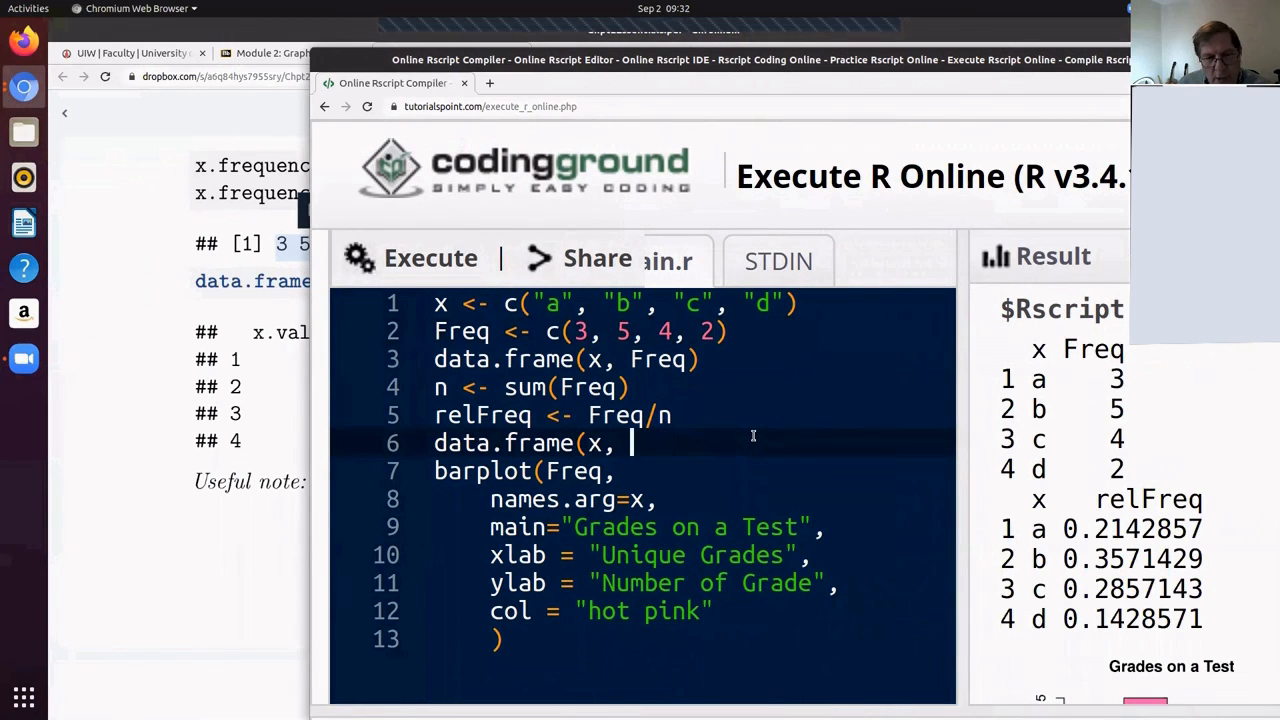
key(BackSpace)
key(BackSpace)
key(BackSpace)
click(450, 260)
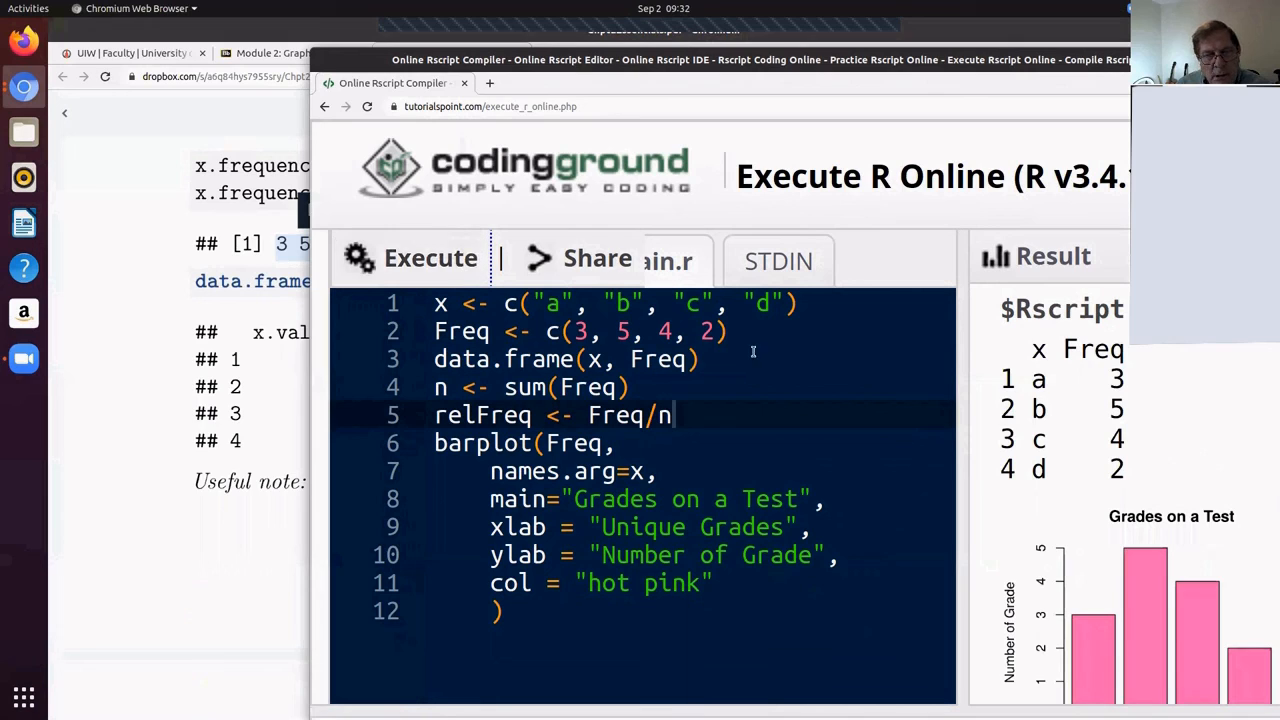
Delete the data.frame(x, Freq) line and rerun to show only the plot.
click(716, 359)
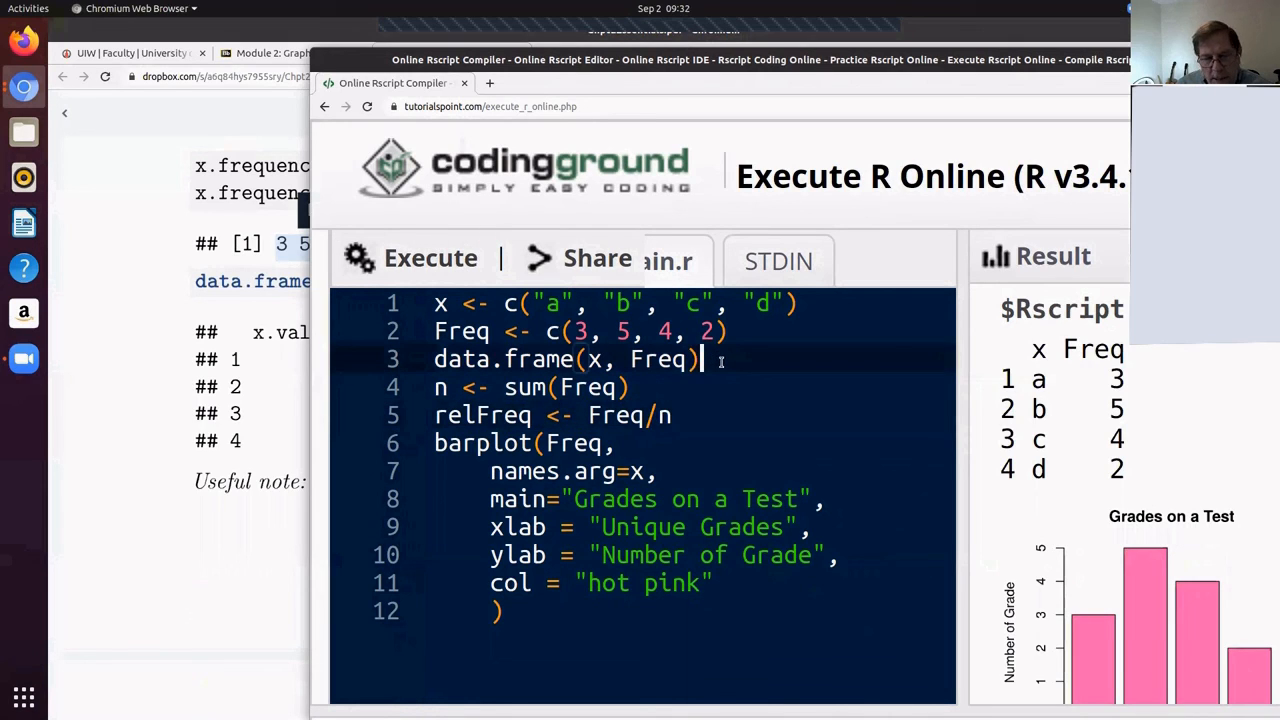
key(BackSpace)
key(BackSpace)
key(BackSpace)
key(BackSpace)
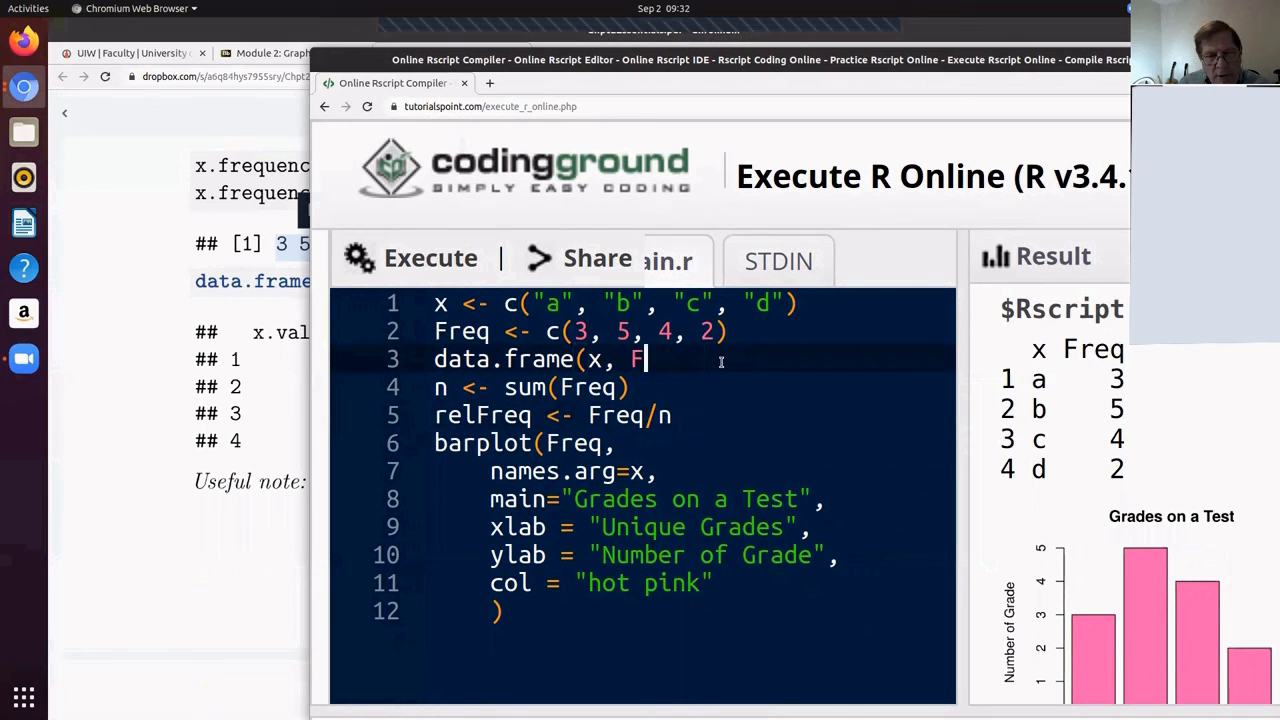
key(BackSpace)
key(BackSpace)
key(BackSpace)
key(BackSpace)
key(BackSpace)
key(BackSpace)
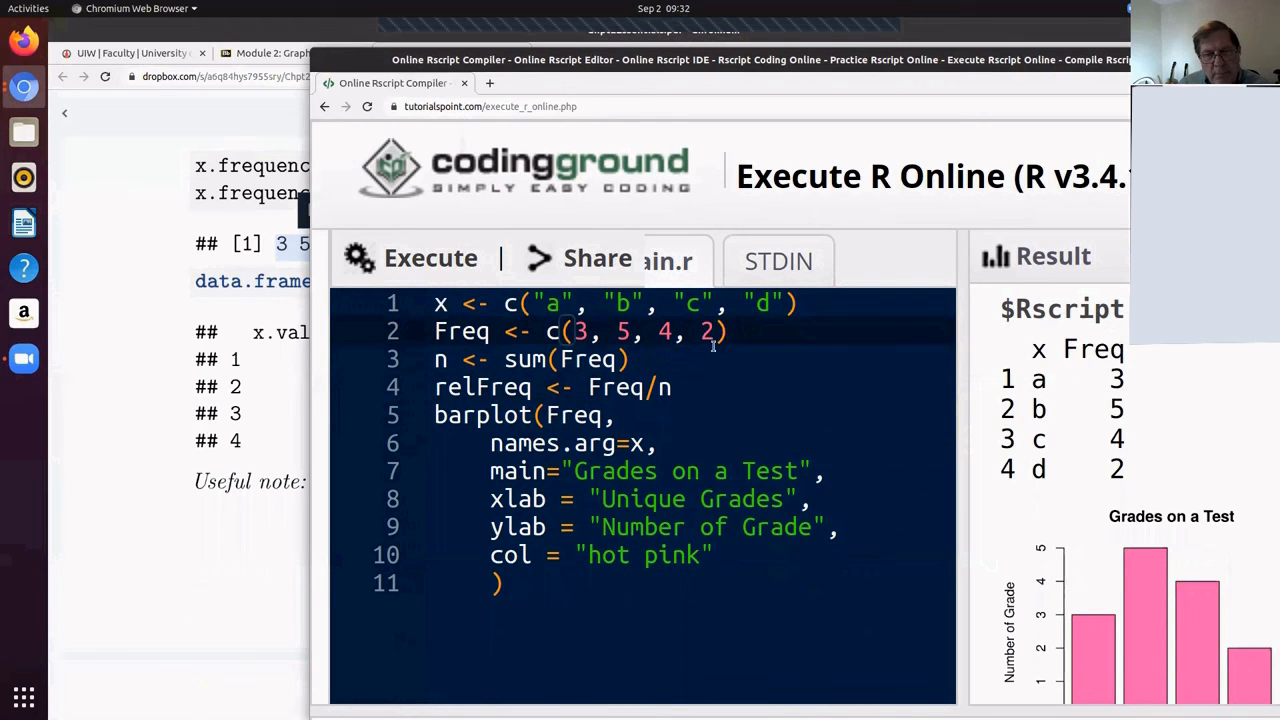
click(455, 260)
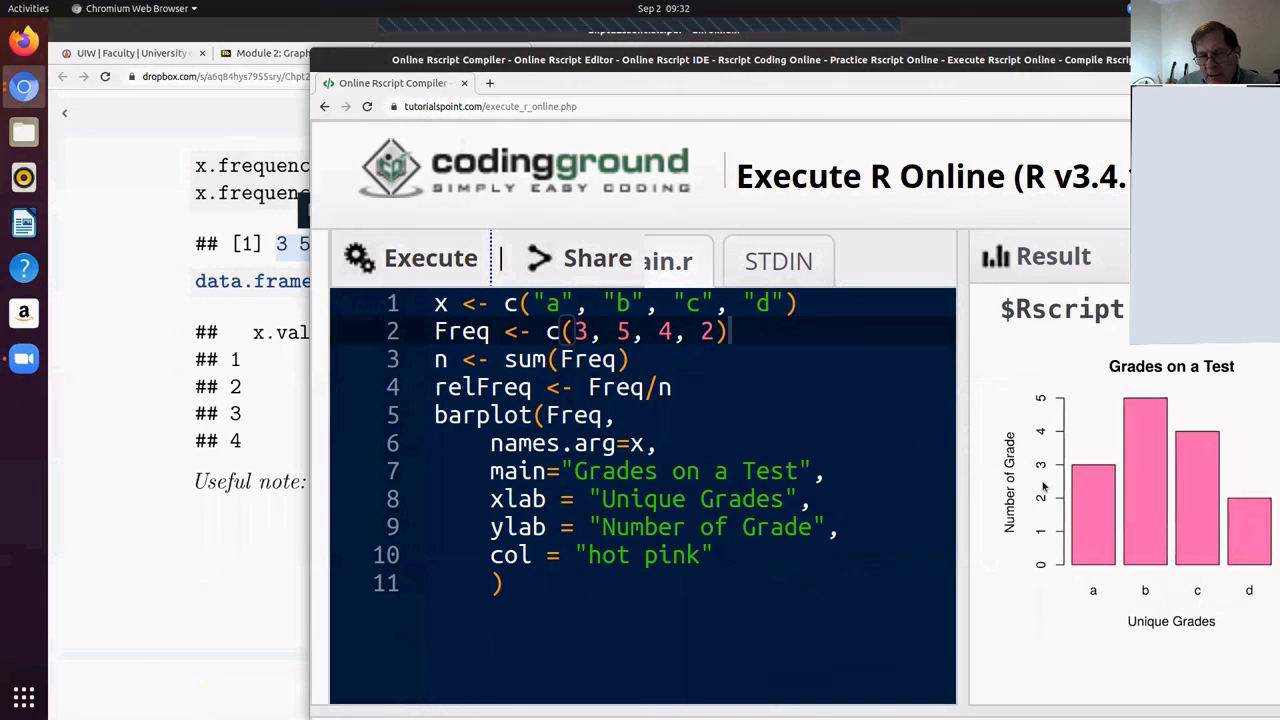
Make barplot chart relFreq with y-label "Relative Freqency" and rerun.
click(547, 415)
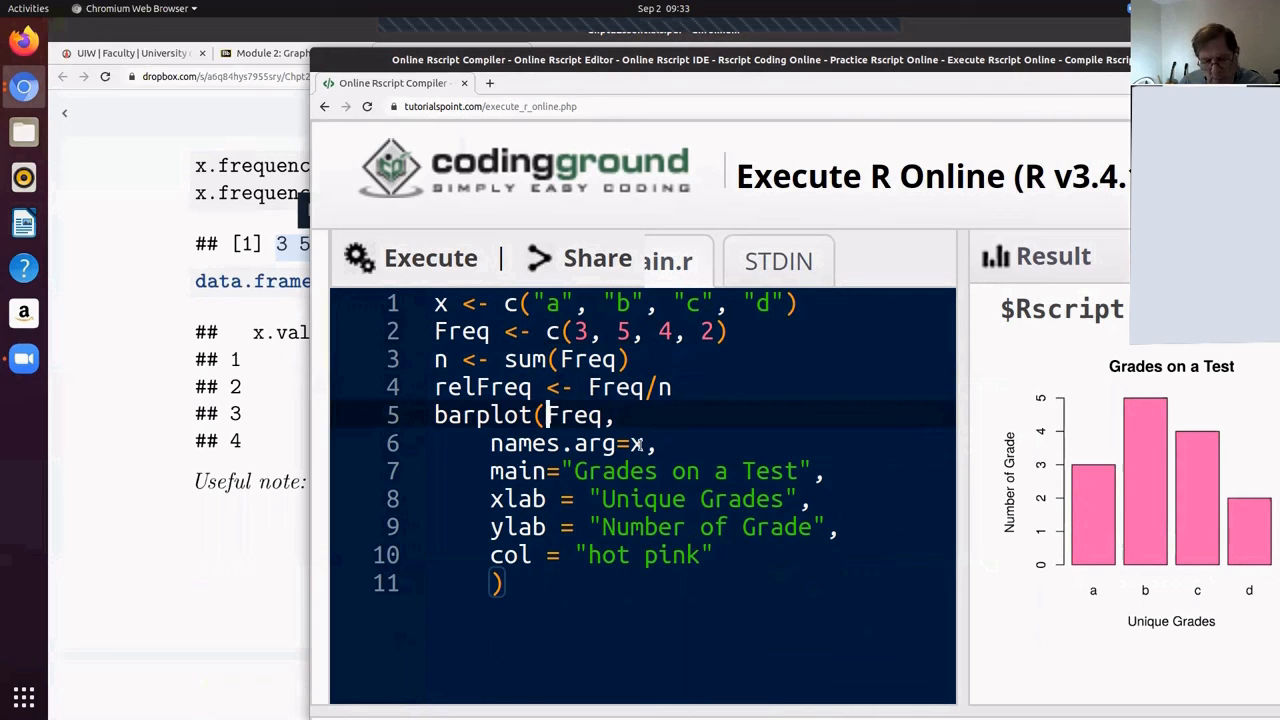
text(rel)
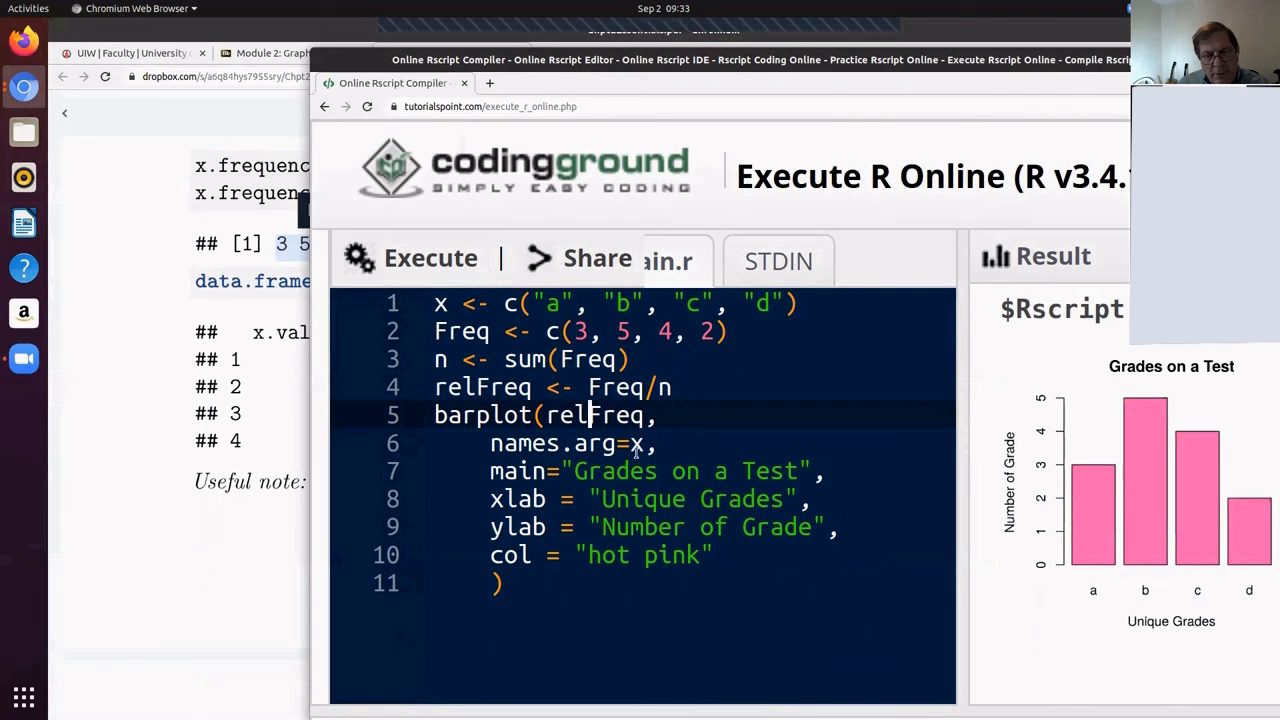
click(813, 526)
key(BackSpace)
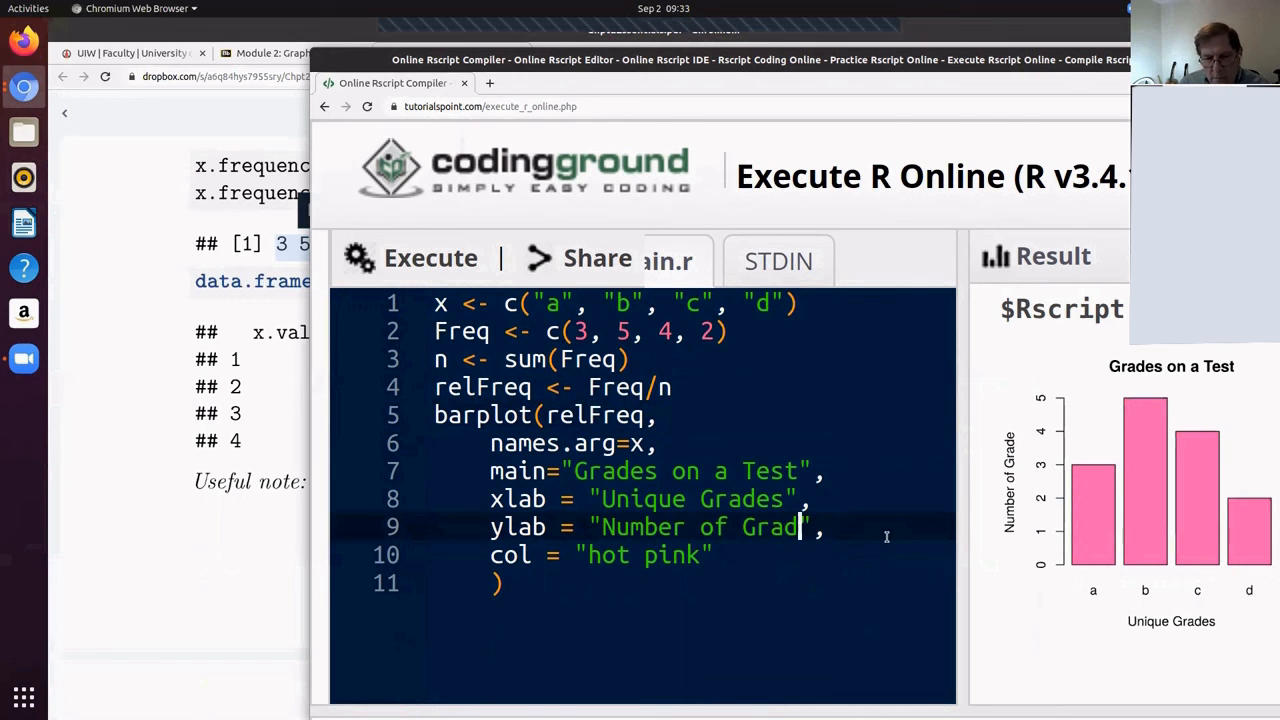
key(BackSpace)
key(BackSpace)
key(BackSpace)
key(BackSpace)
key(BackSpace)
key(BackSpace)
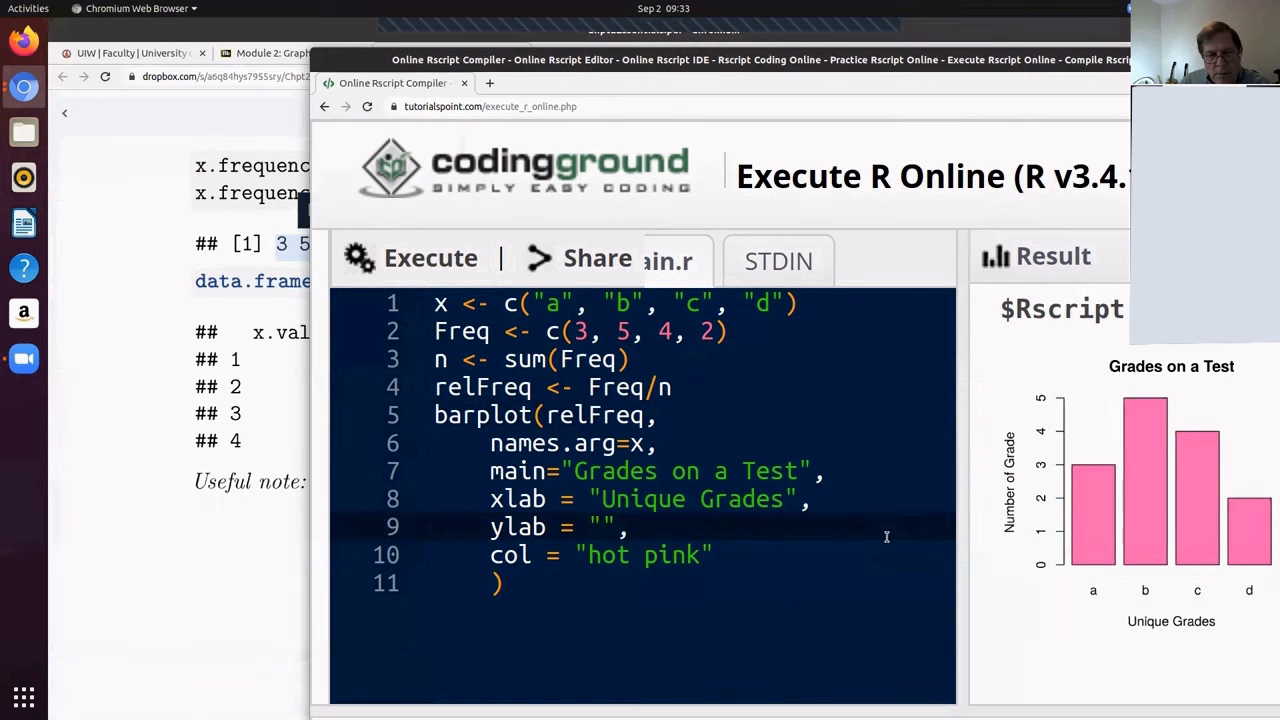
text(Relative )
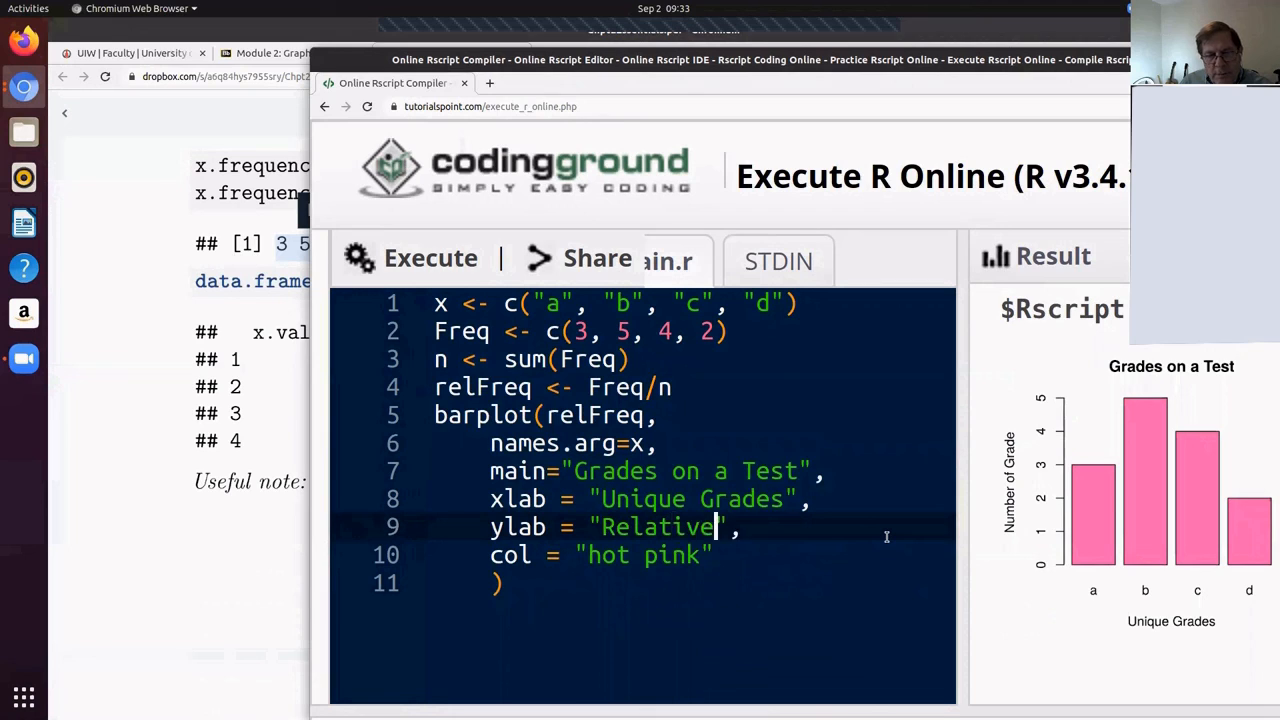
text(Freq)
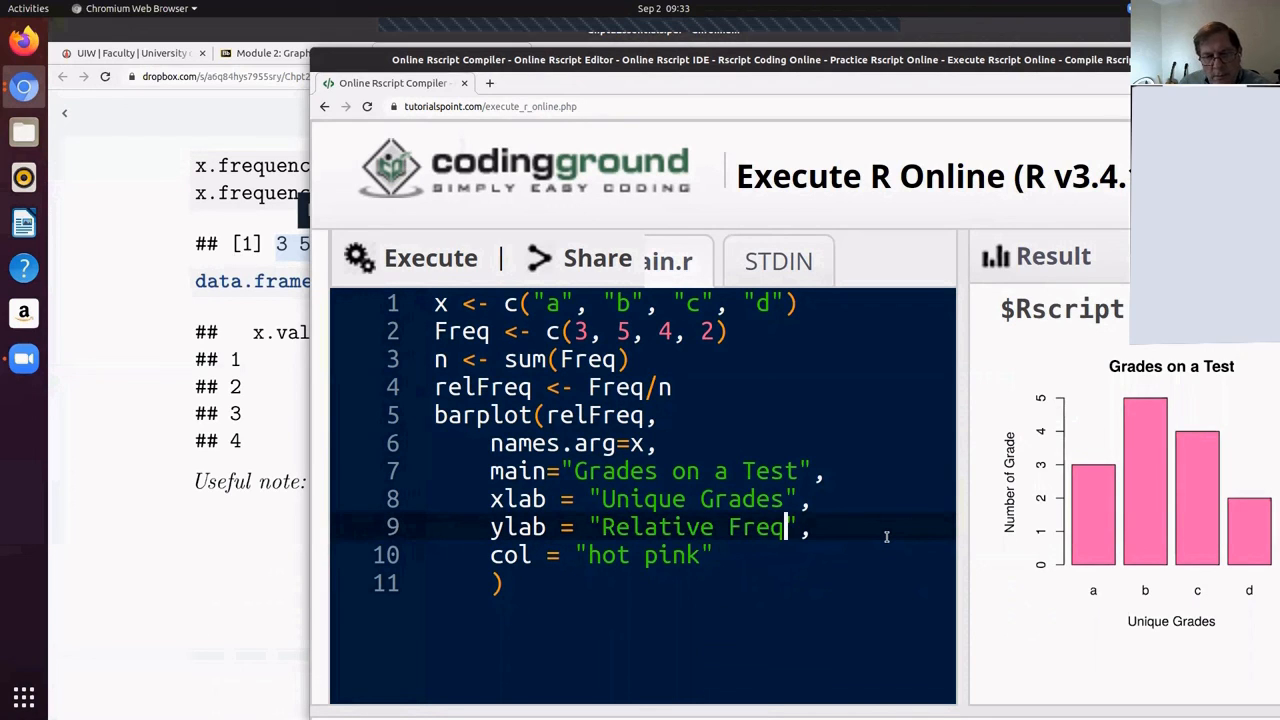
text(ency)
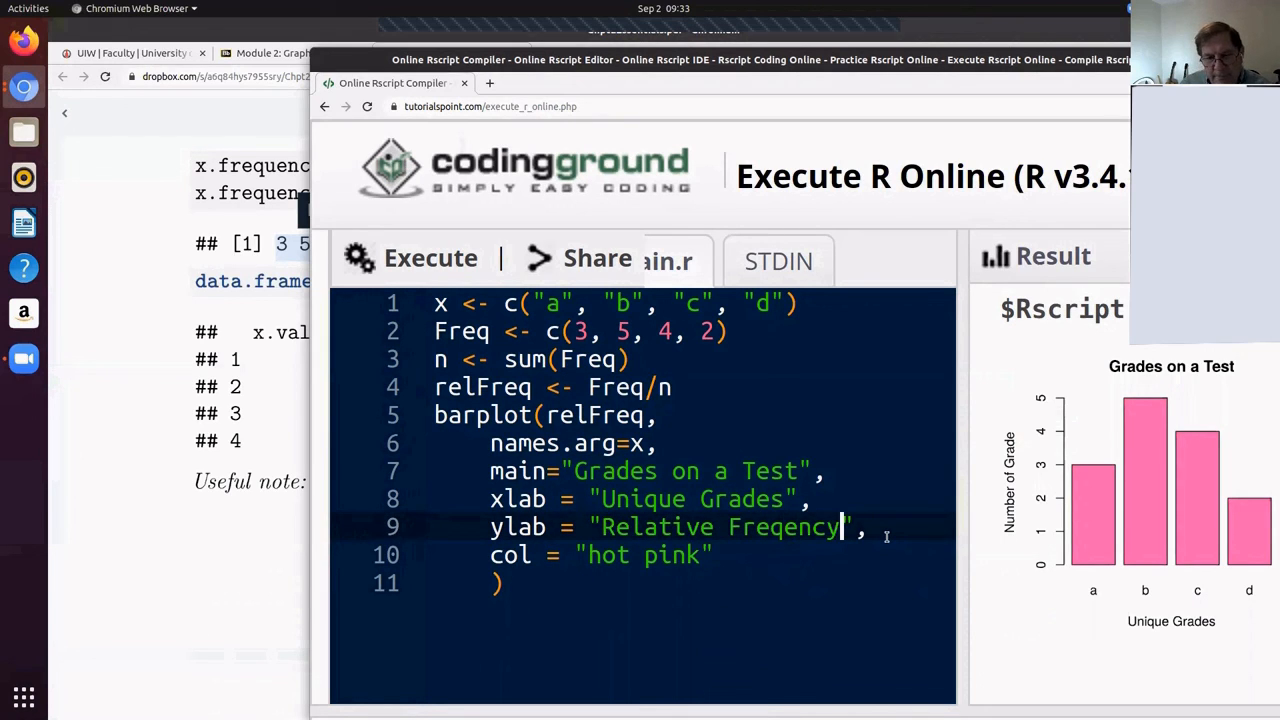
click(460, 275)
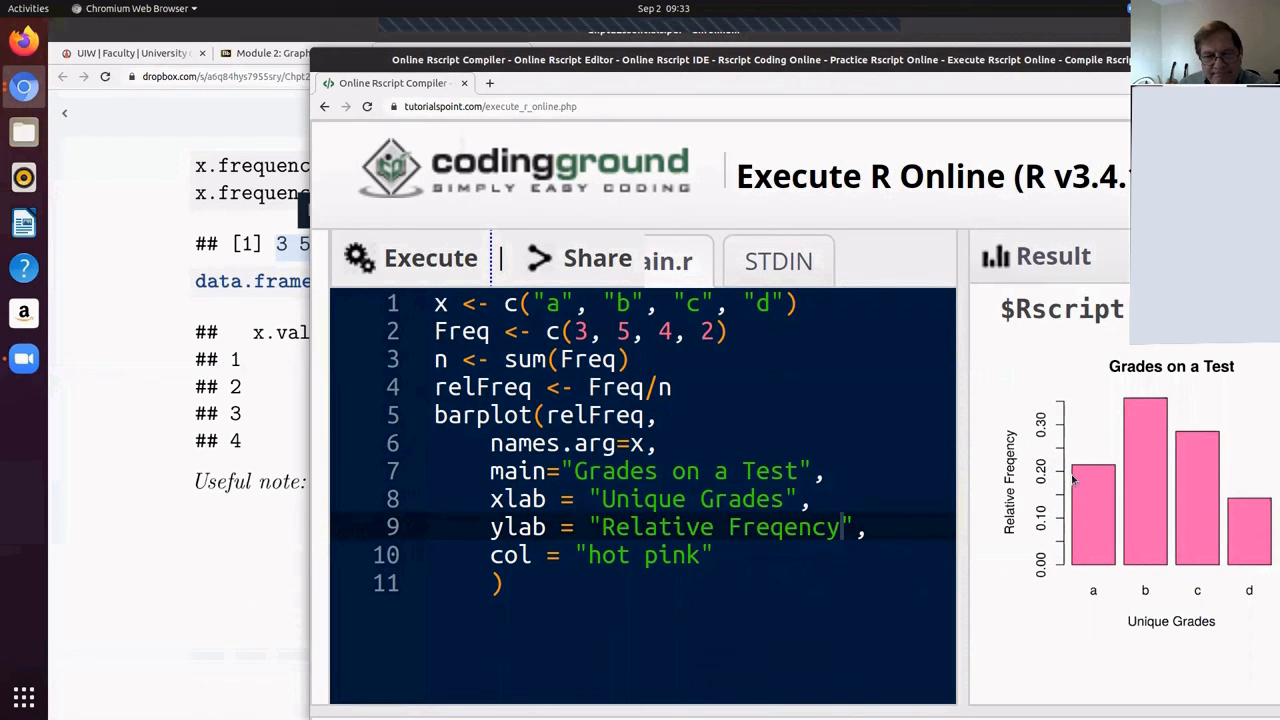
Select the whole eleven-line barplot script for copying.
drag(434, 302, 552, 582)
key(ctrl+c)
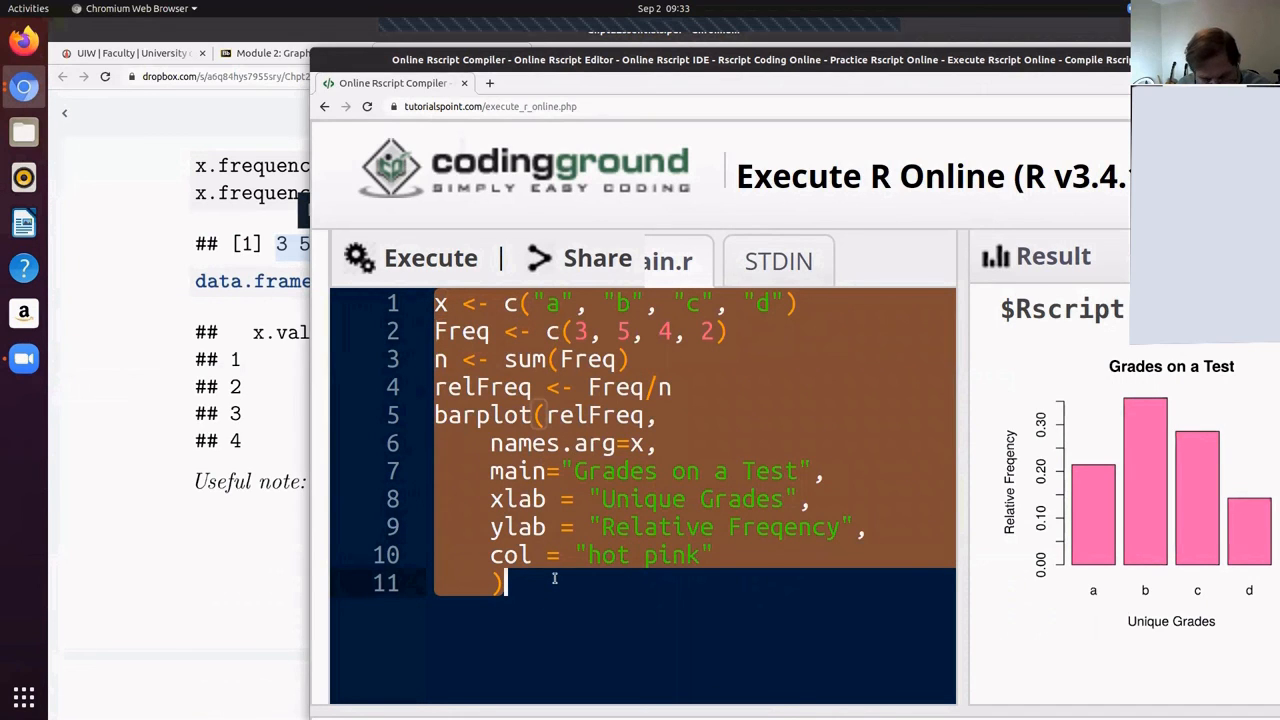
Start a Writer document with a "Blah blah" line and paste the R script below it.
click(24, 222)
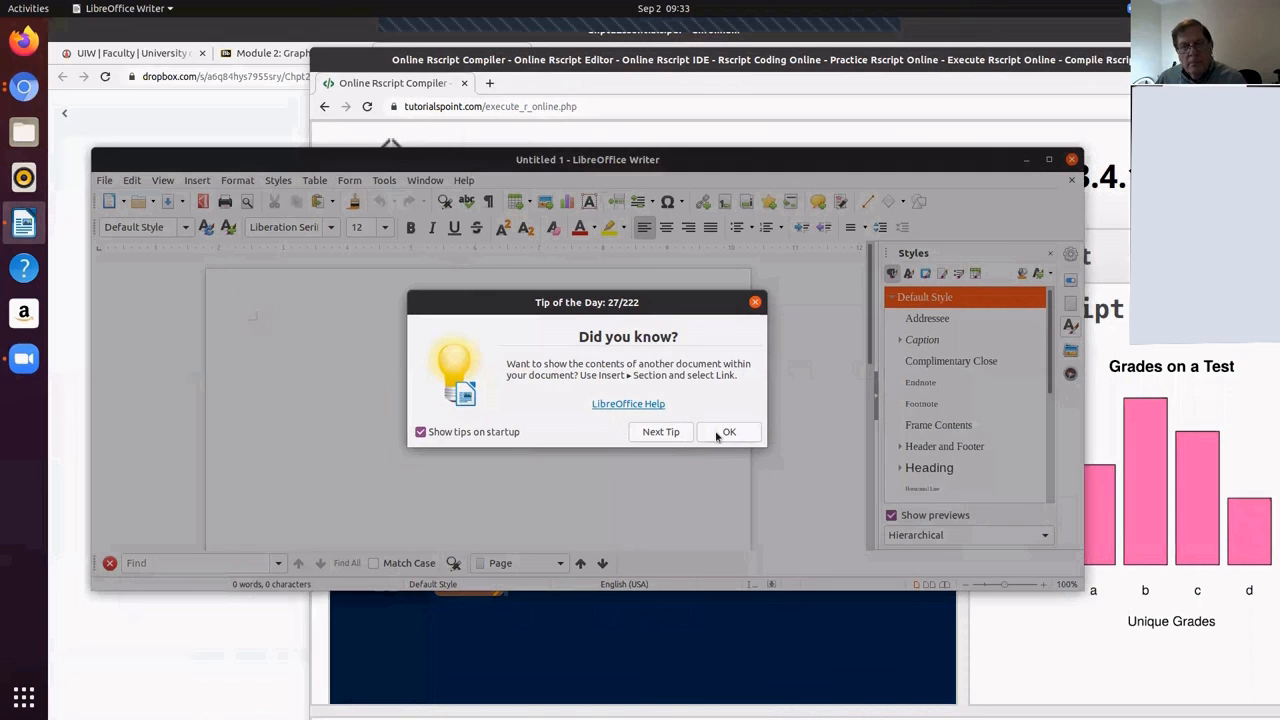
click(725, 432)
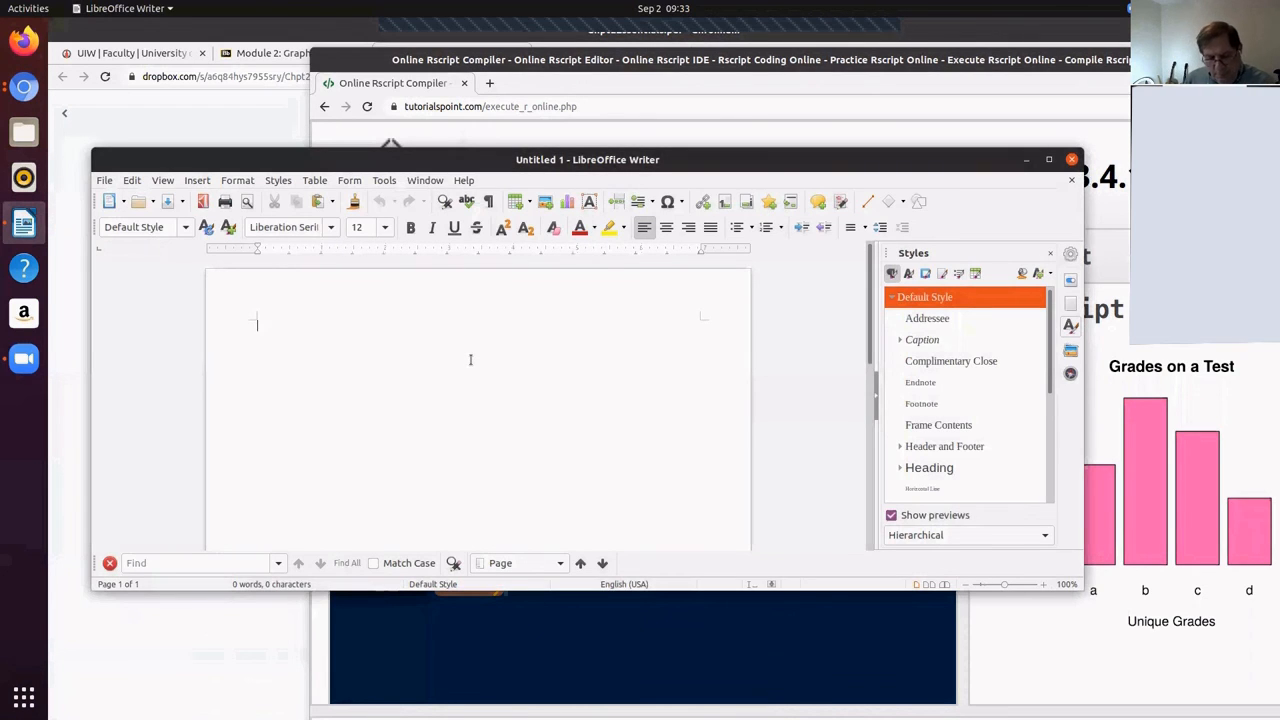
text(Blah)
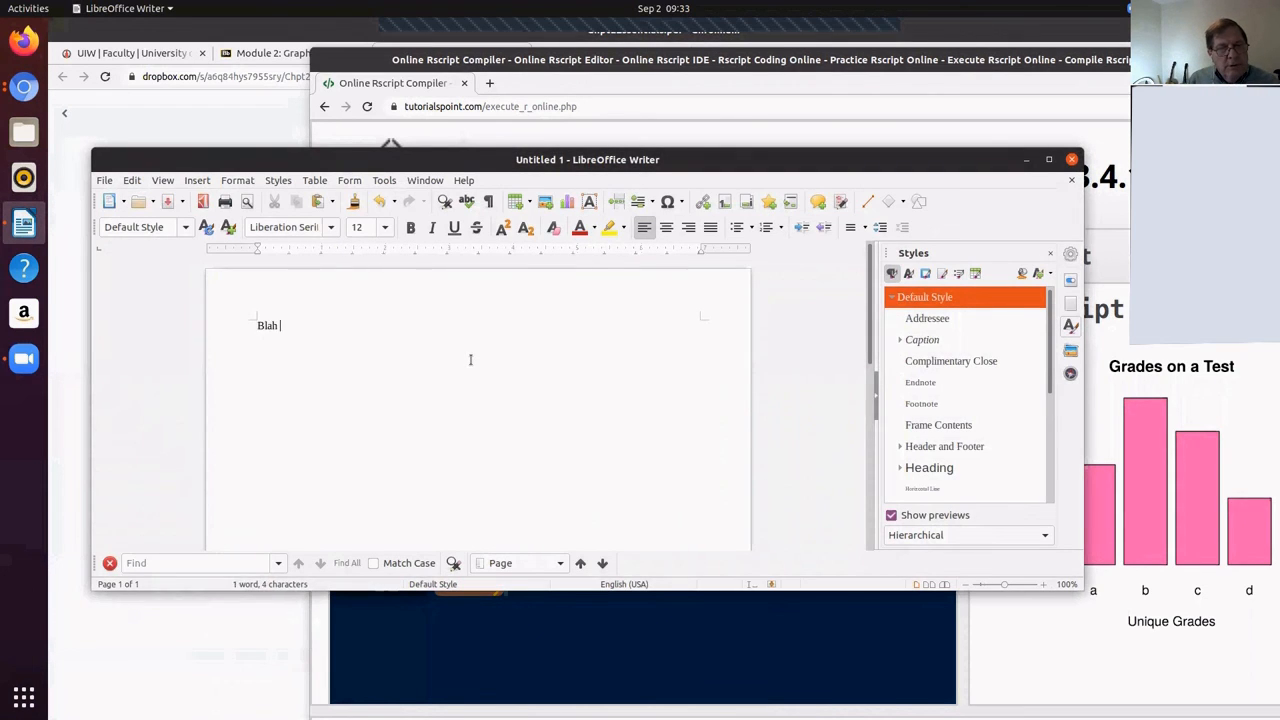
text( blah)
key(ctrl+v)
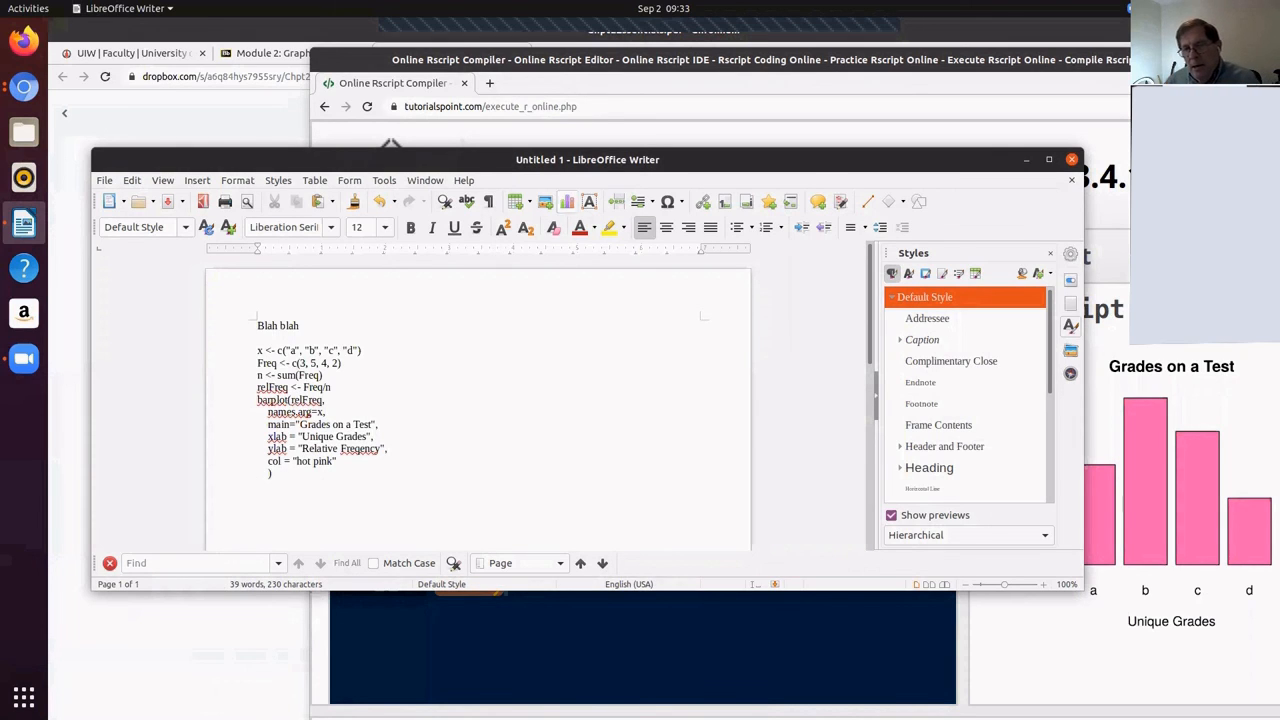
Copy the chart image from Chromium, paste it below the code in Writer and shrink it to fit page 1.
right_click(1155, 477)
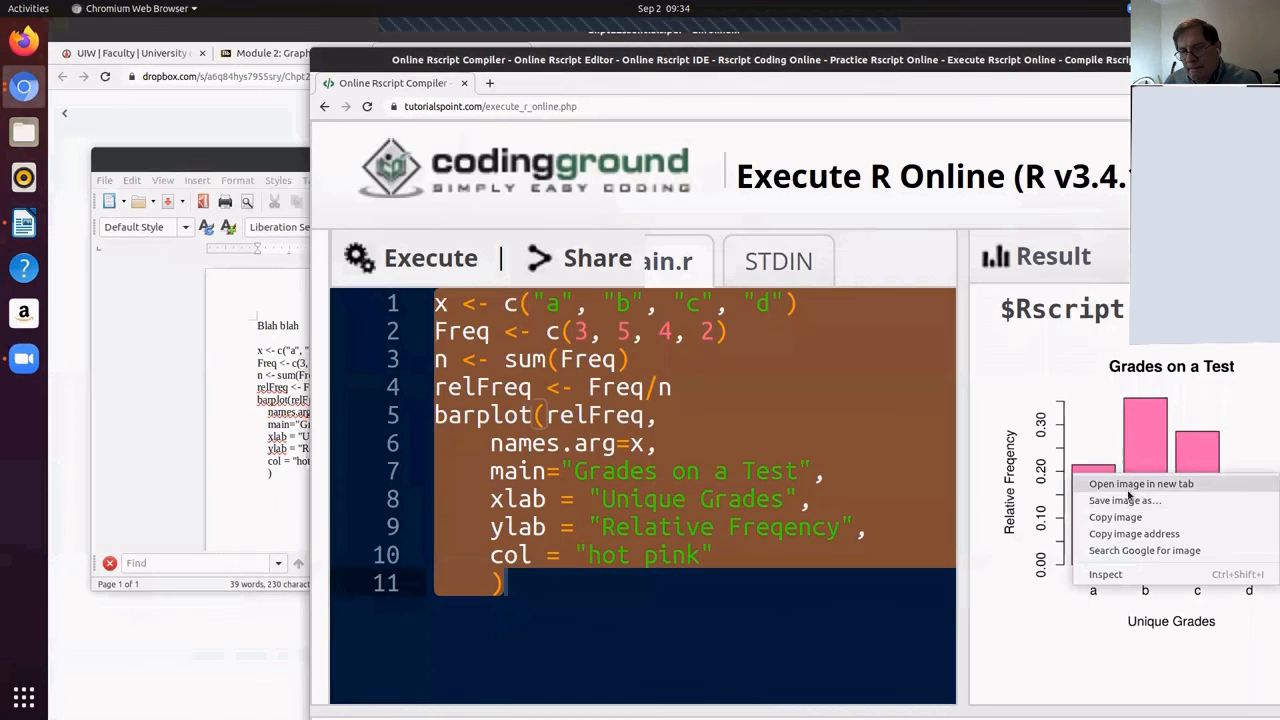
click(1125, 518)
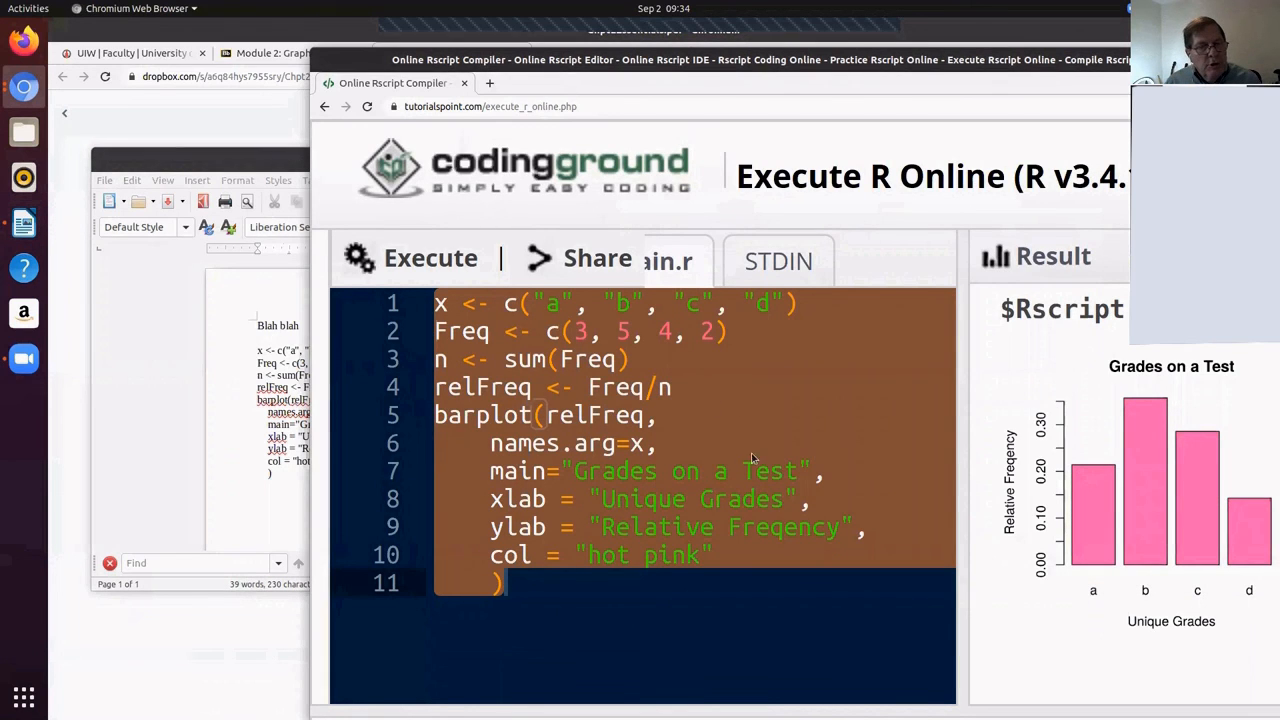
click(268, 503)
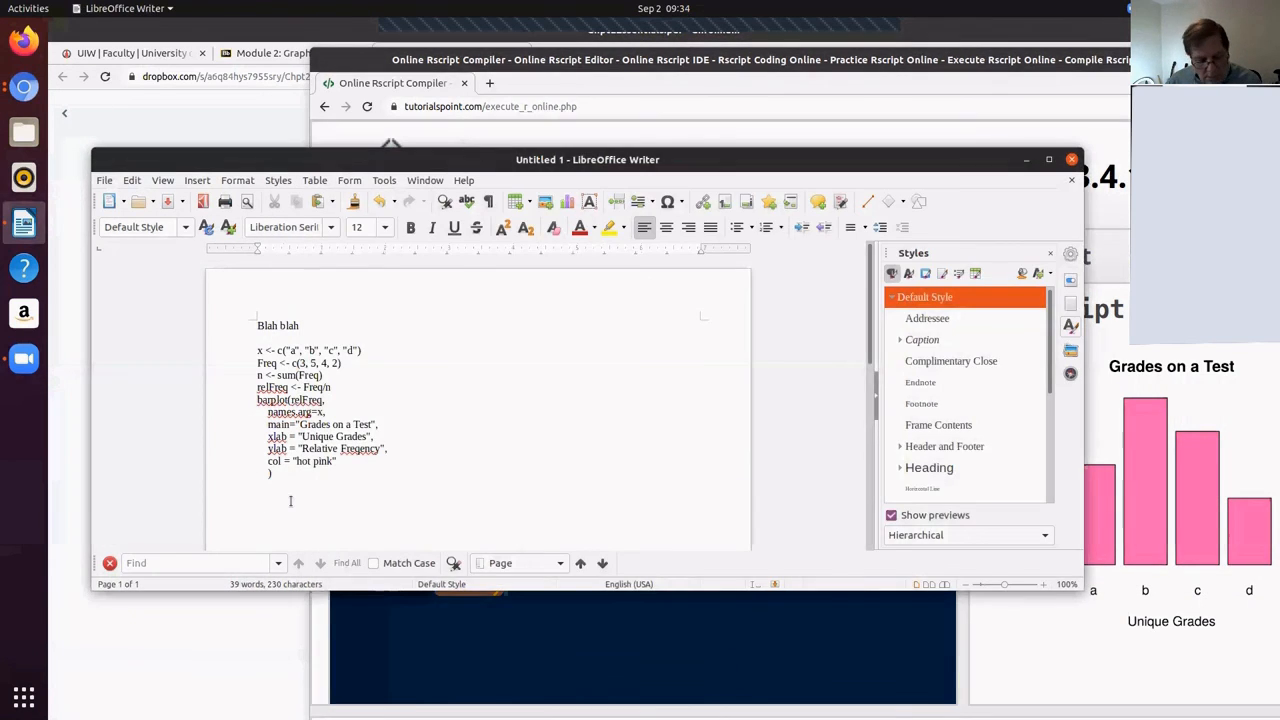
key(ctrl+v)
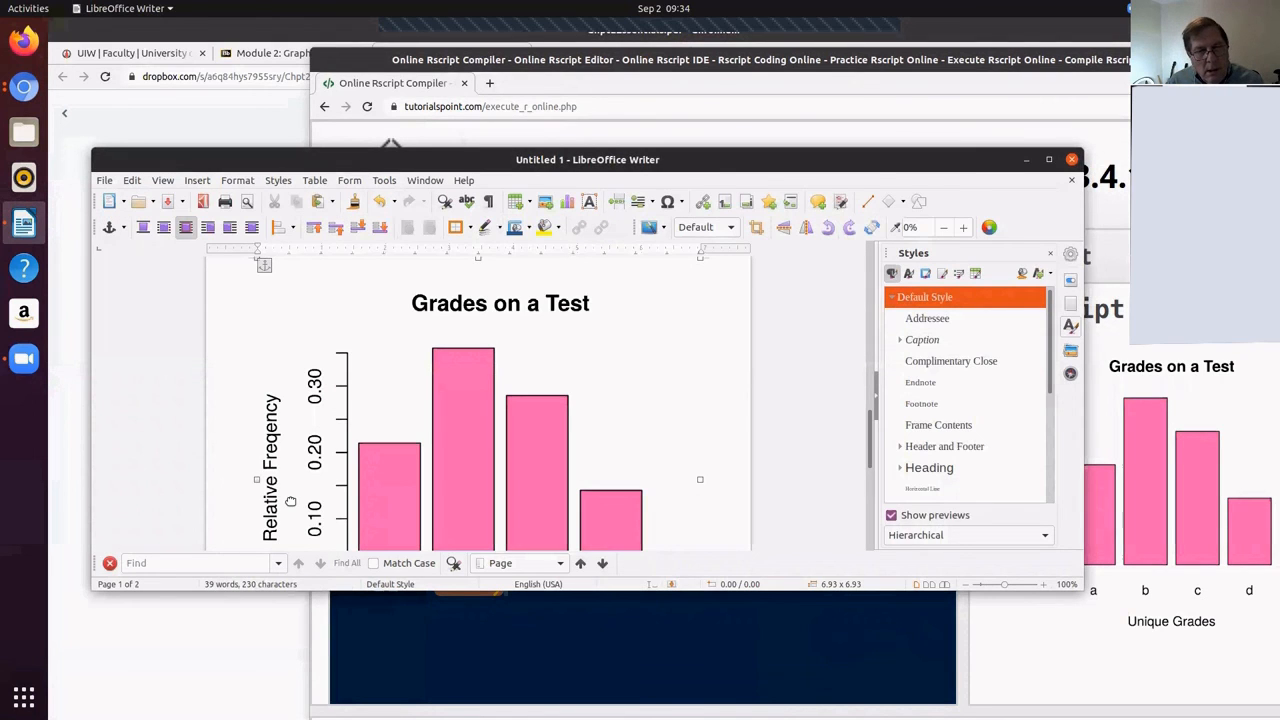
scroll(377, 449, up, 2)
scroll(377, 449, up, 5)
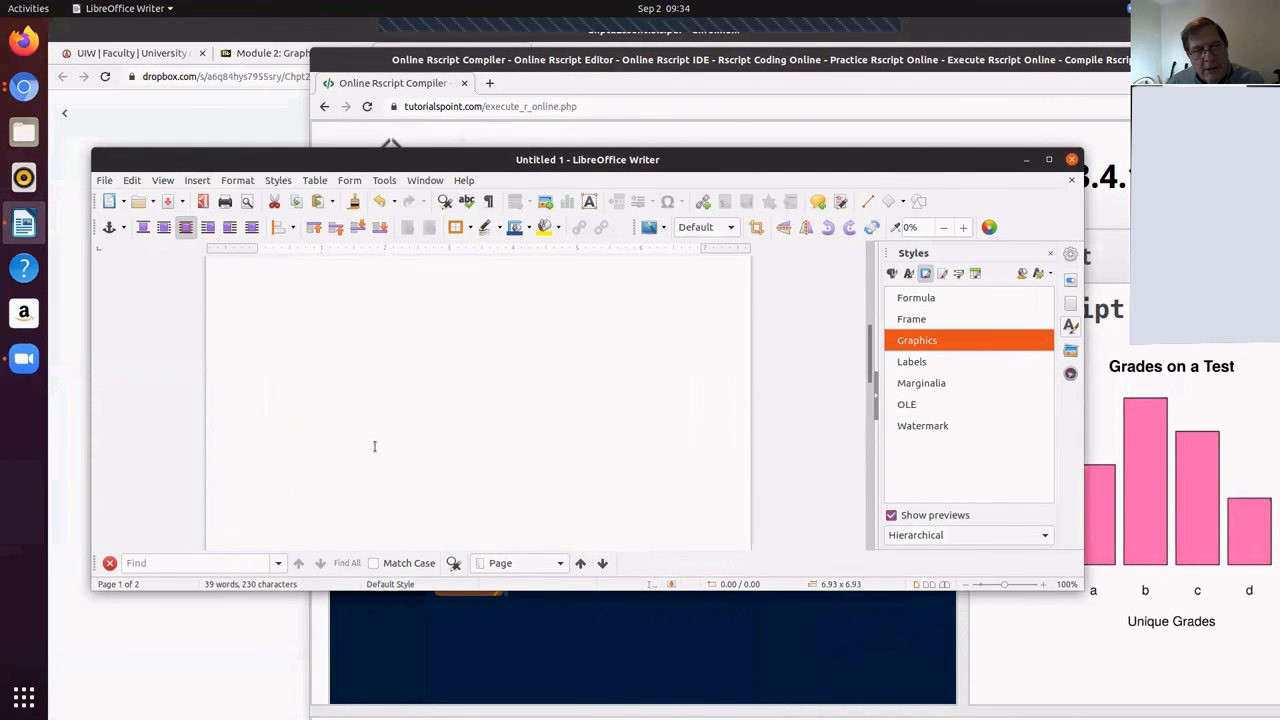
scroll(374, 443, up, 3)
scroll(374, 443, up, 3)
scroll(374, 443, down, 5)
scroll(374, 443, down, 3)
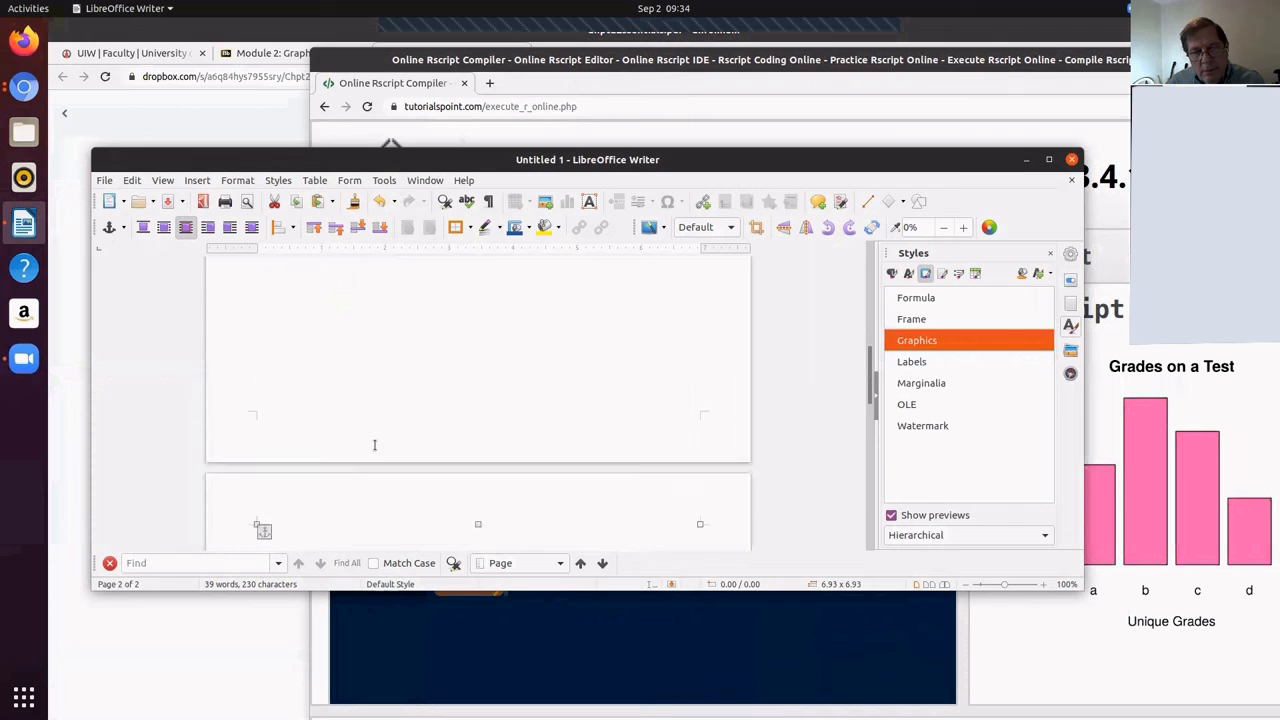
scroll(374, 443, down, 3)
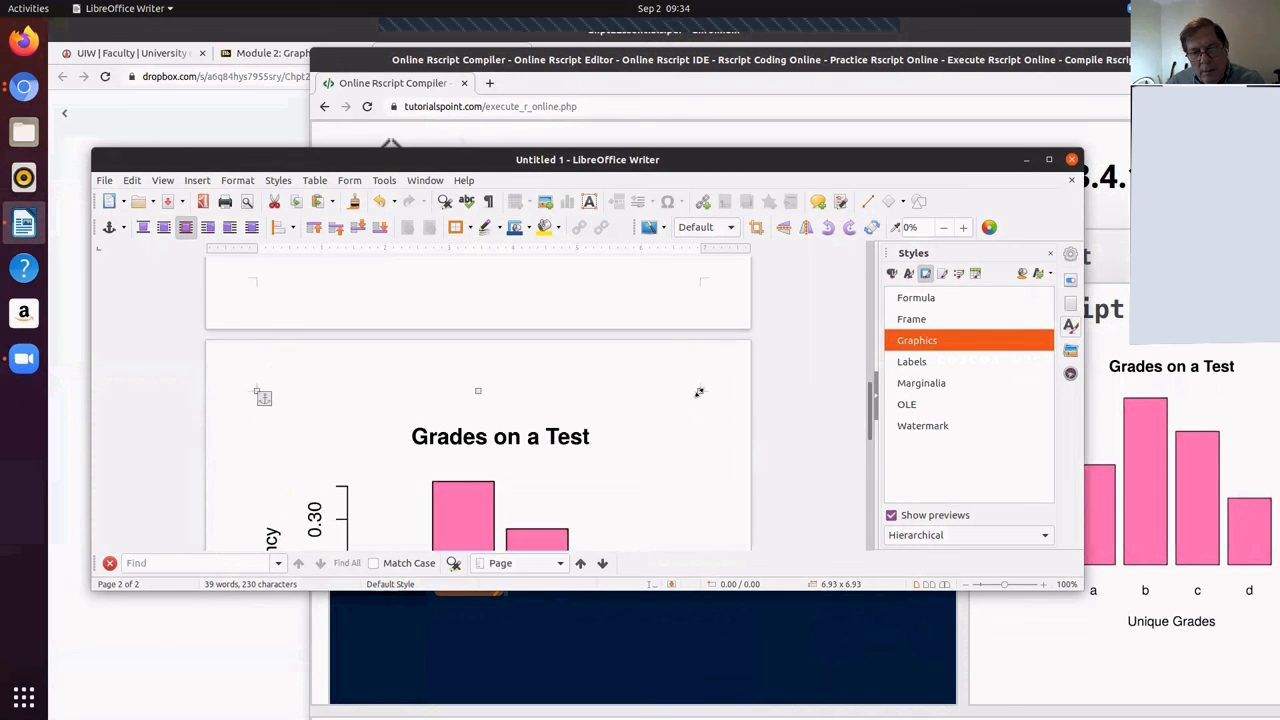
drag(699, 391, 573, 450)
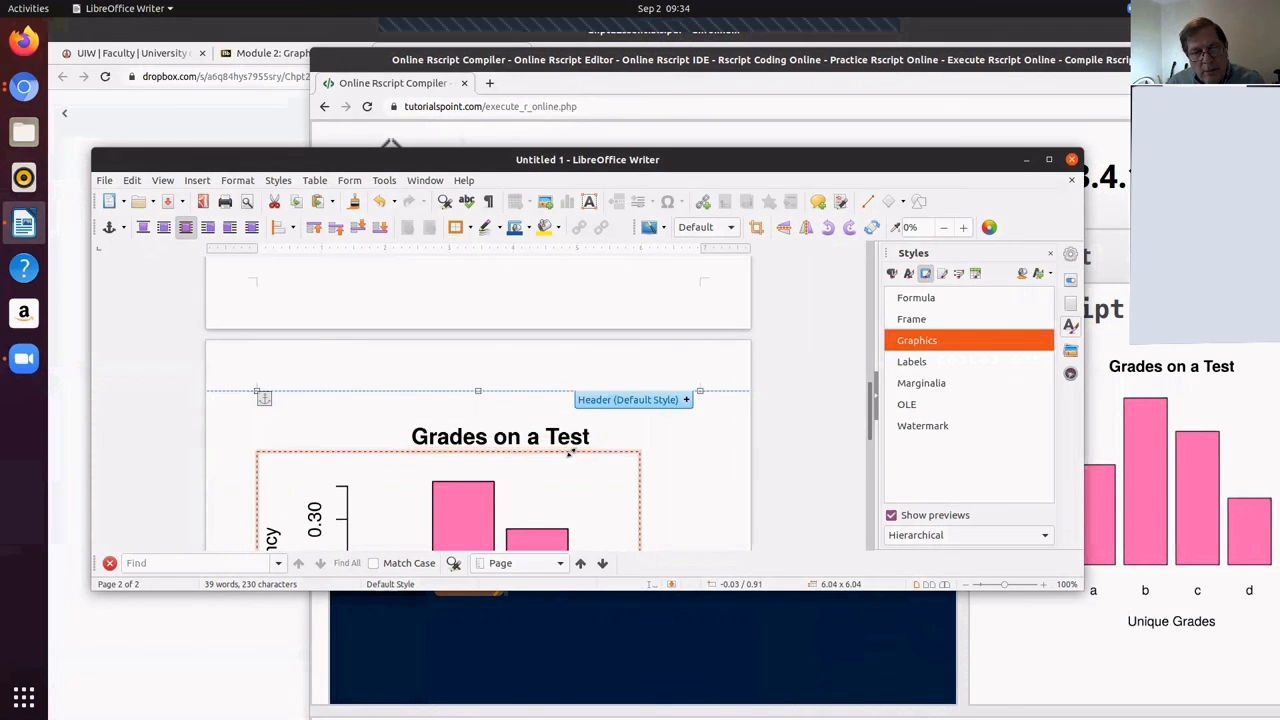
scroll(546, 457, up, 2)
scroll(543, 449, up, 2)
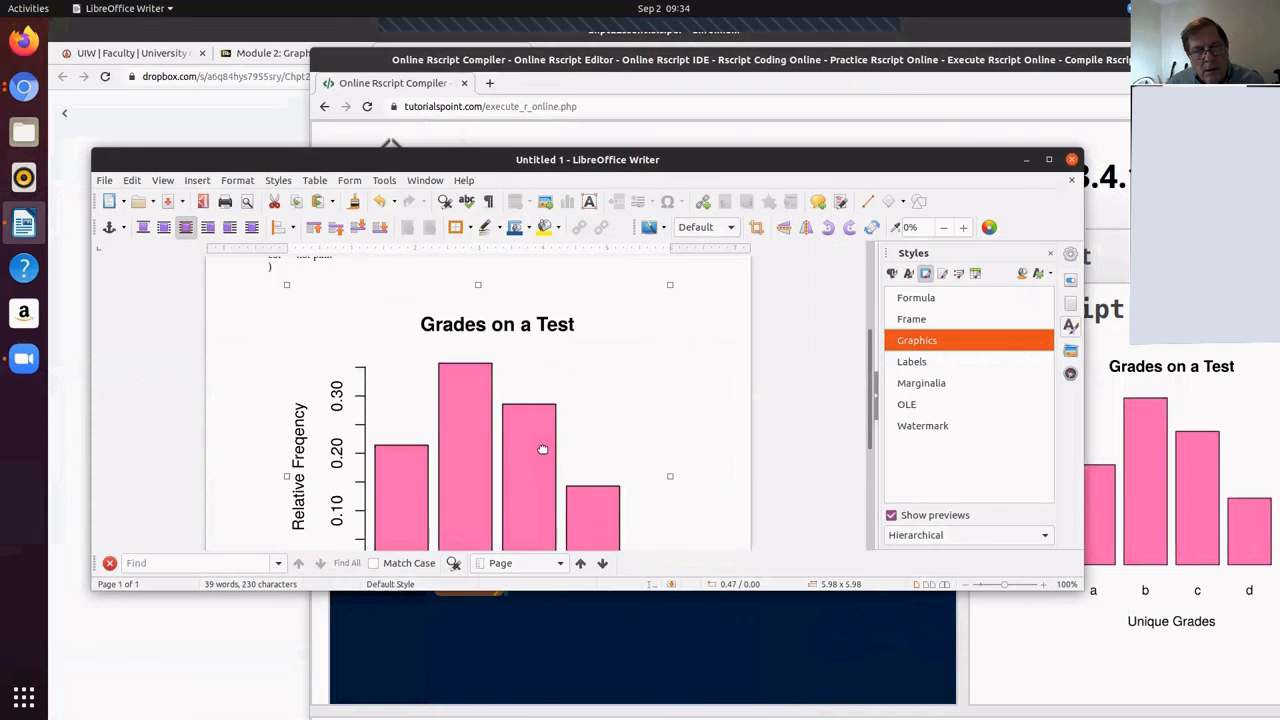
scroll(543, 449, up, 3)
scroll(543, 449, up, 1)
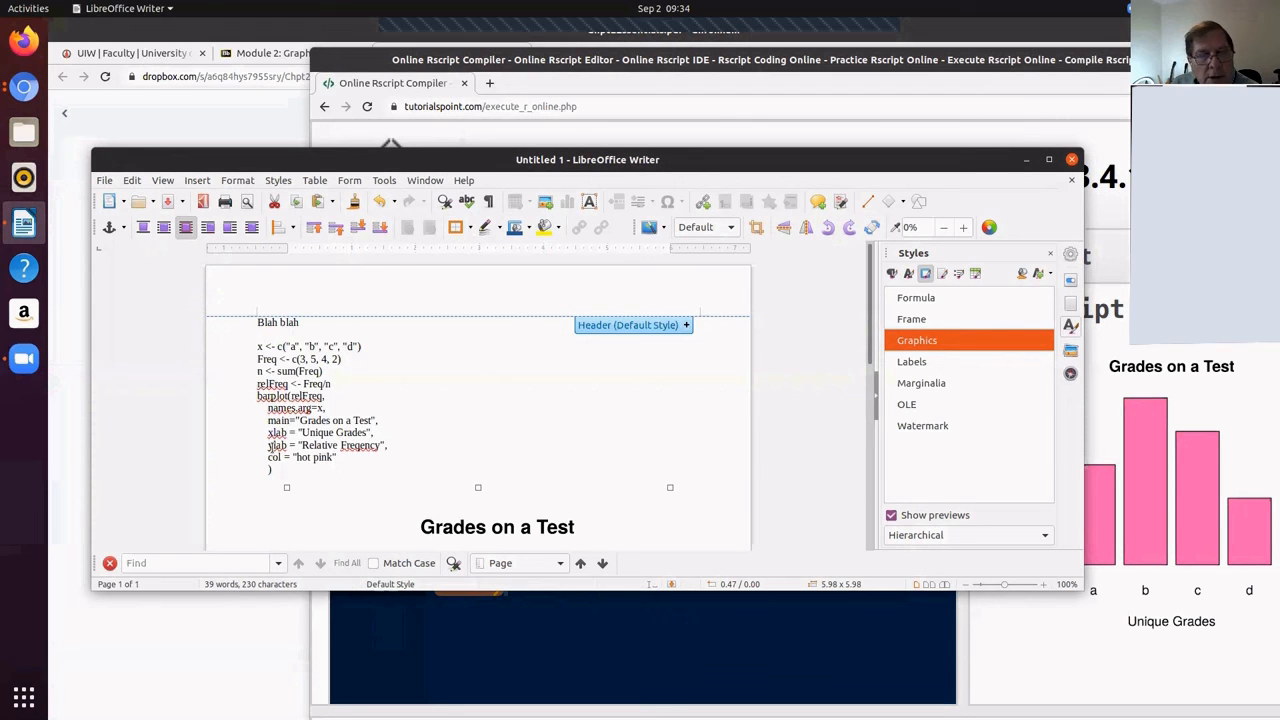
scroll(358, 455, down, 3)
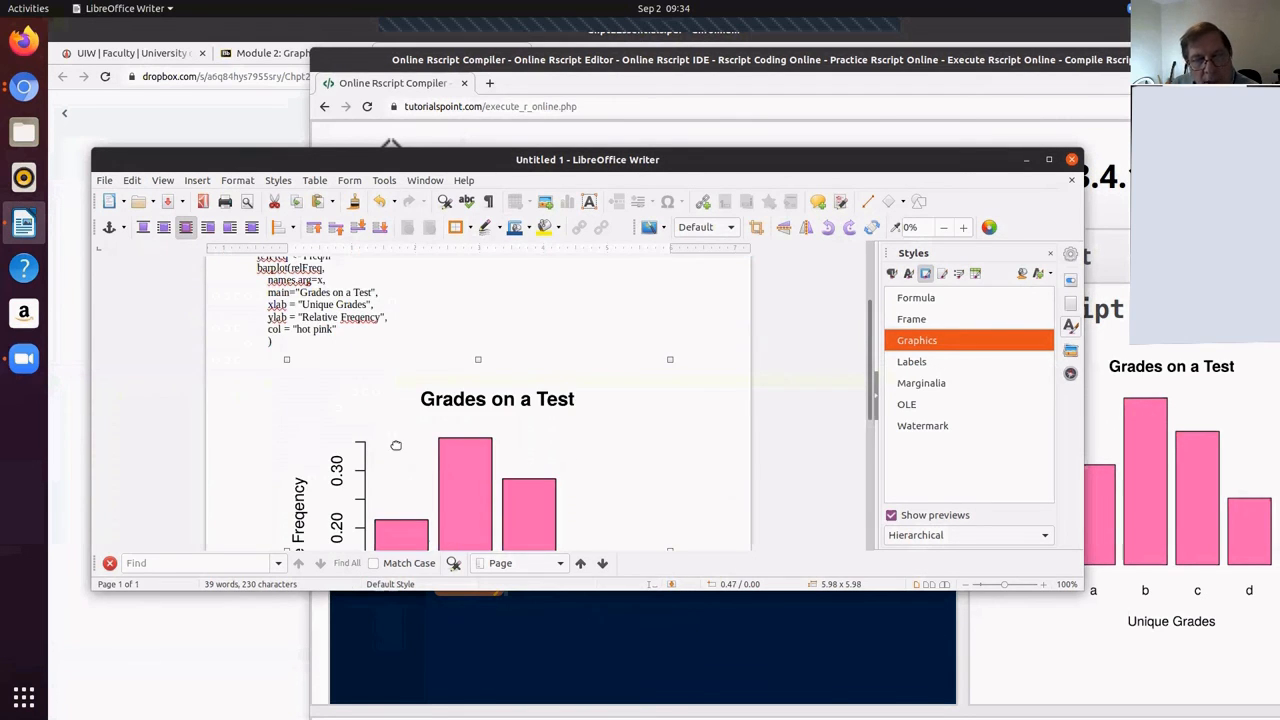
scroll(463, 490, down, 3)
scroll(465, 495, down, 2)
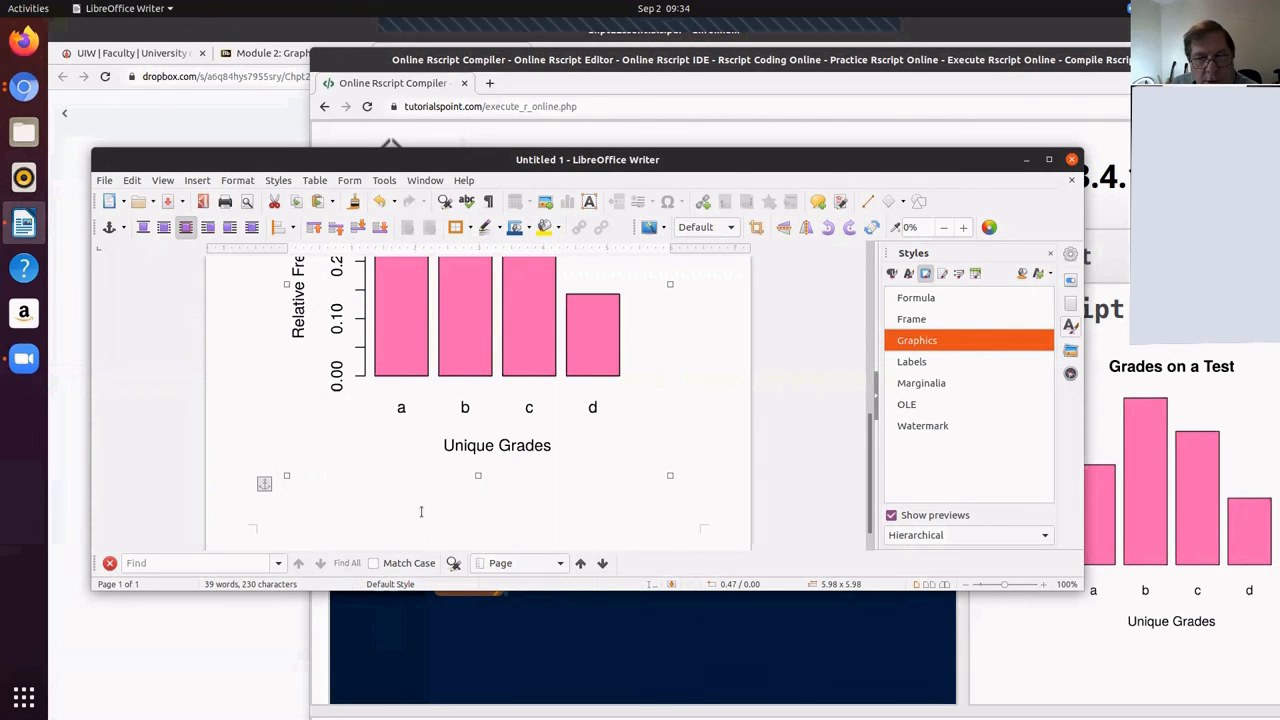
scroll(421, 508, up, 2)
scroll(421, 508, down, 2)
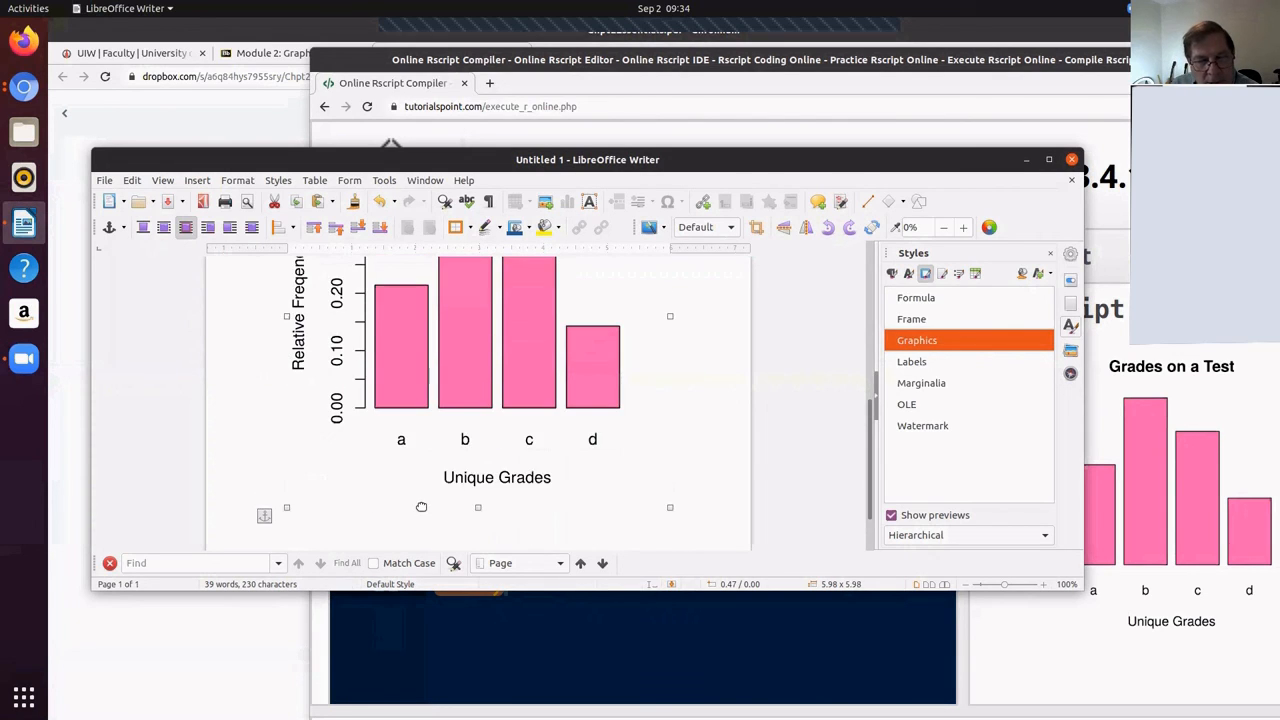
scroll(421, 507, down, 1)
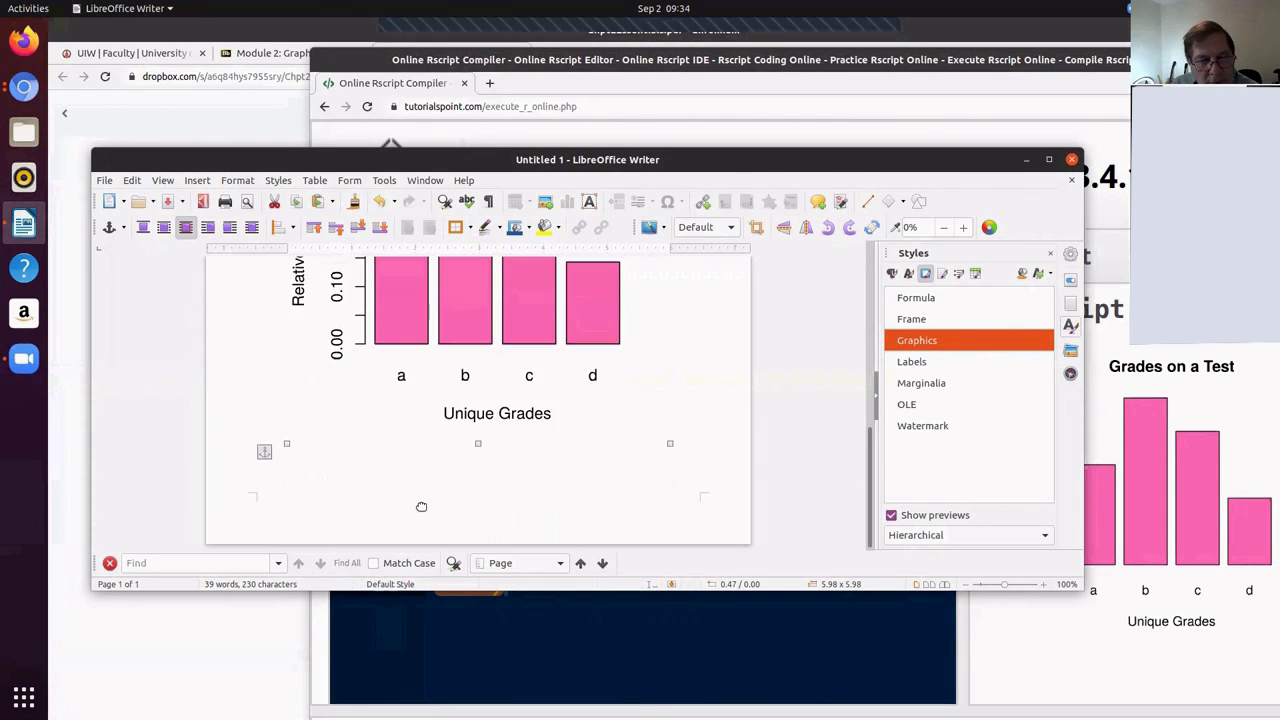
Place the cursor below the chart and write "The most common grade was".
click(300, 488)
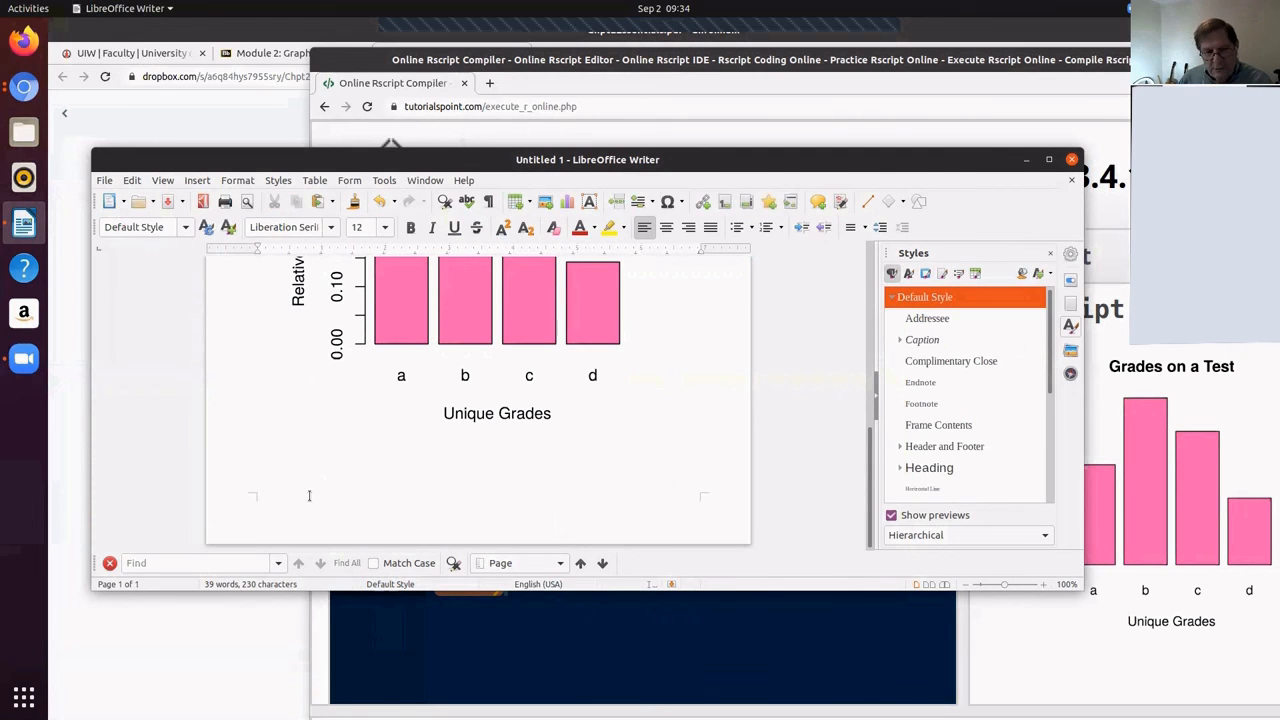
text(B)
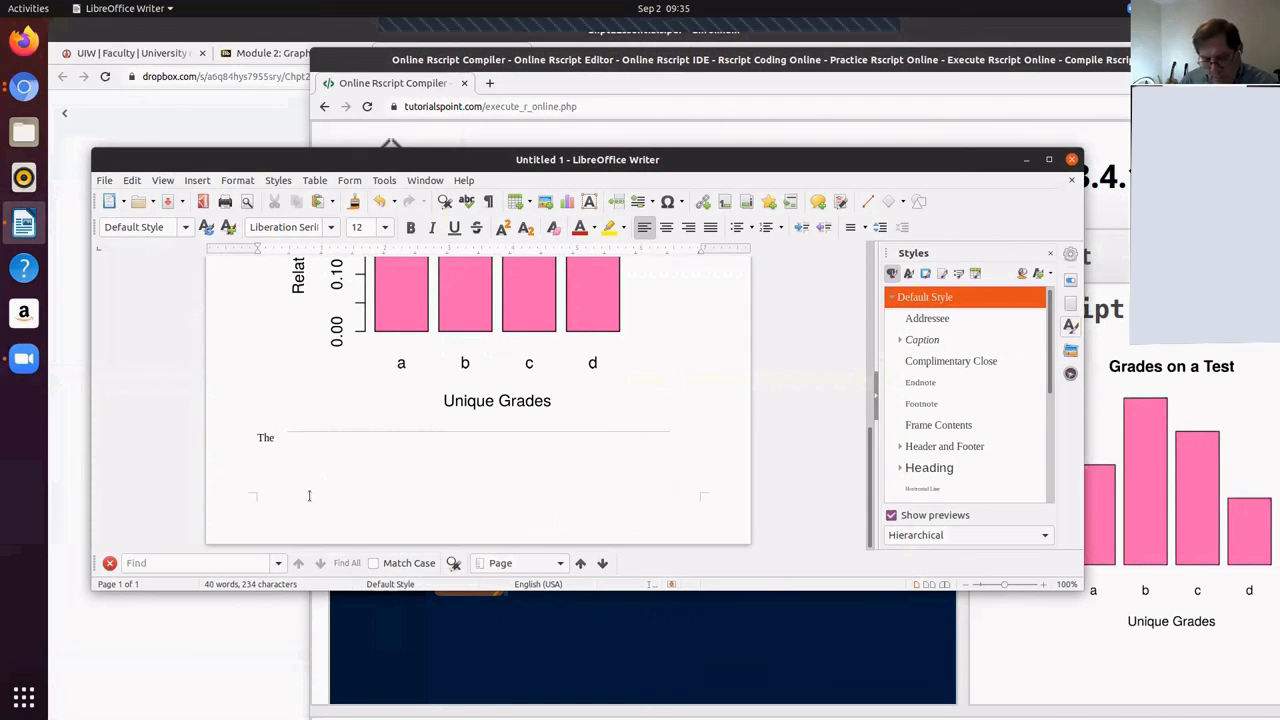
text(most common grade was “b)
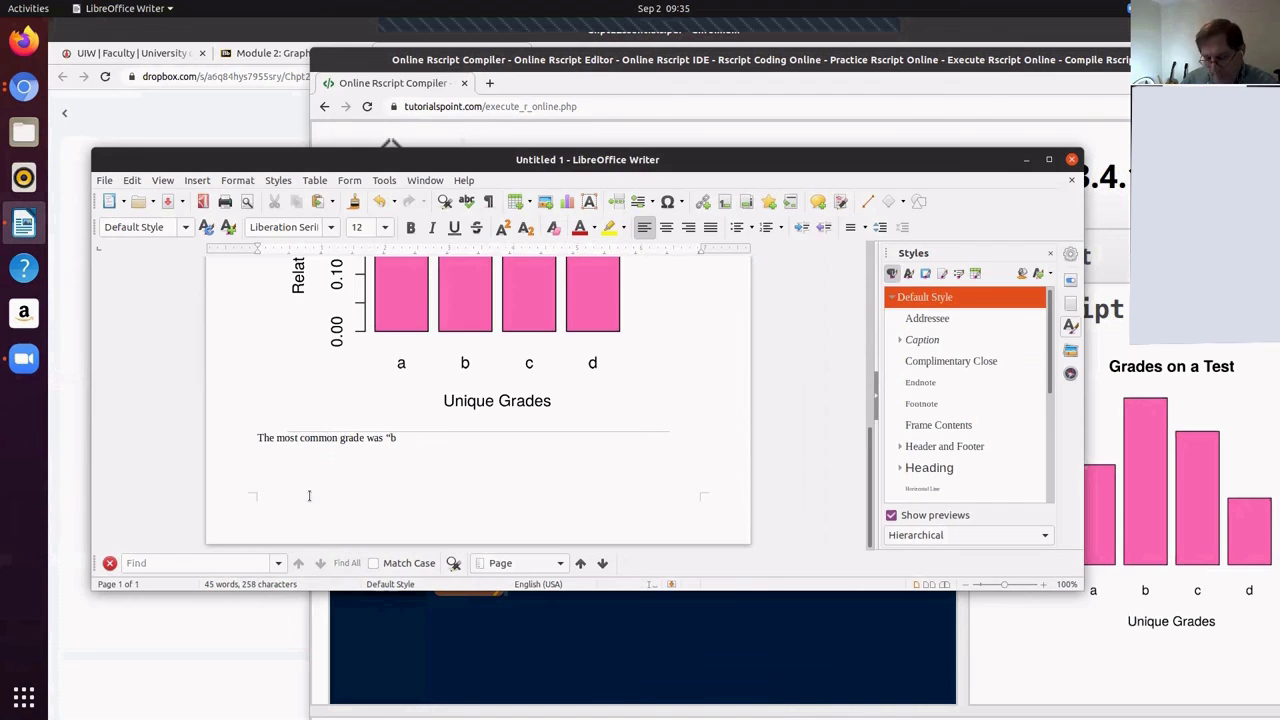
Close the Untitled 1 report with Ctrl+W, bringing up the save-changes prompt.
key(ctrl+w)
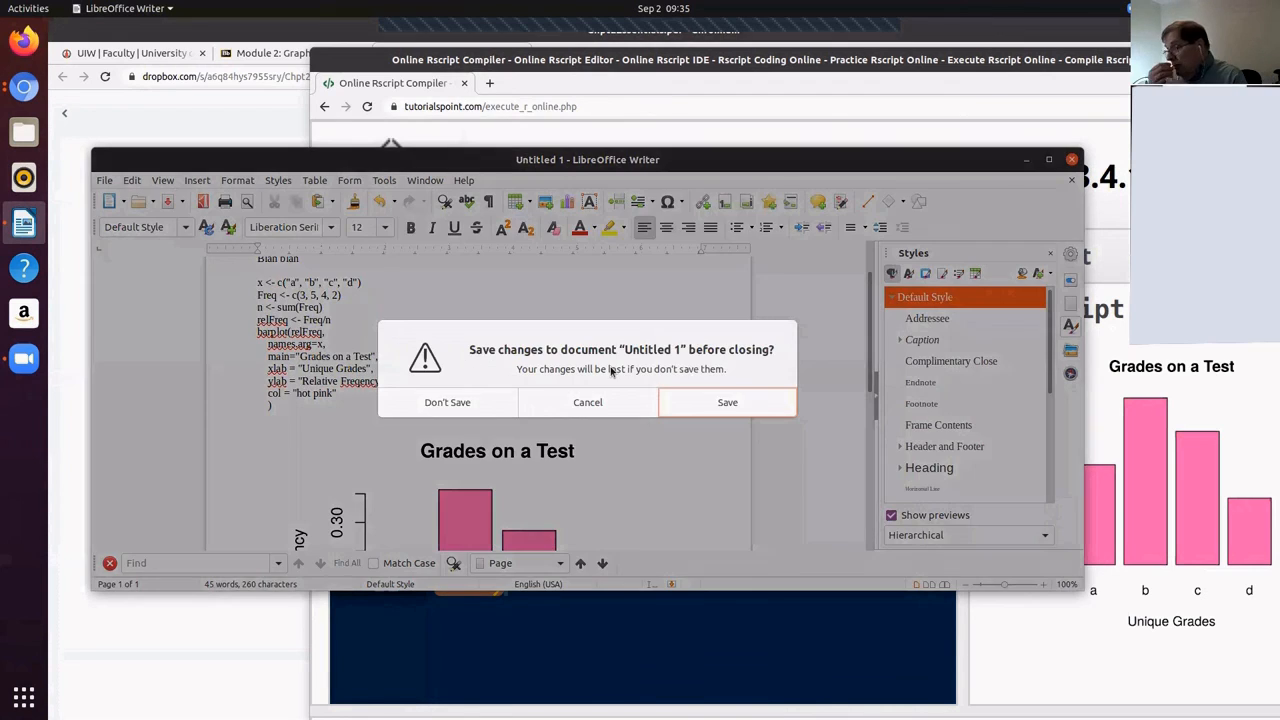